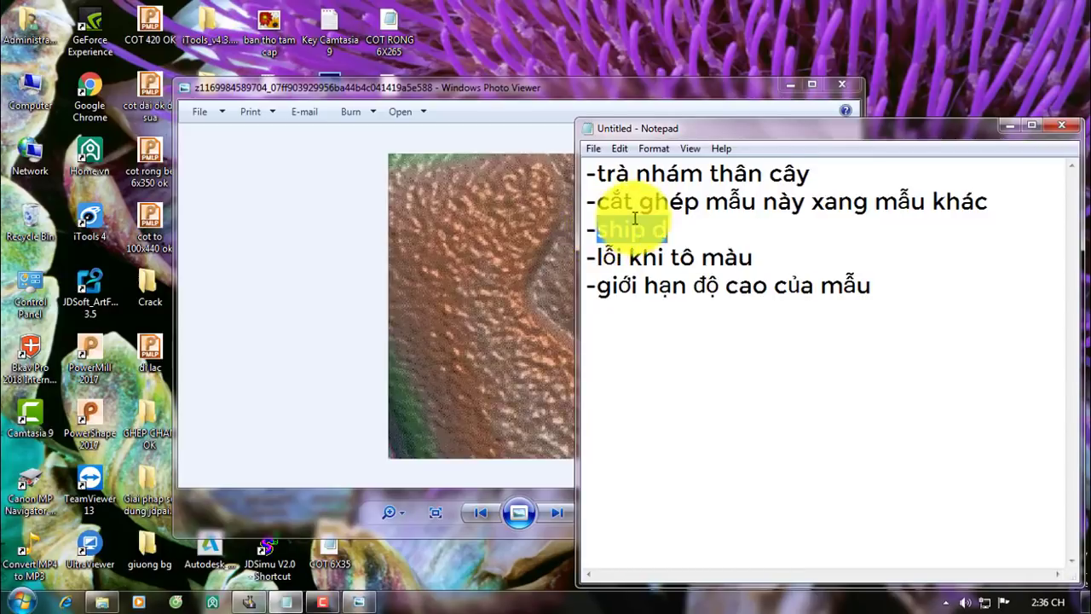
# Highlight the note lines "lỗi khi tô màu" and "giới hạn độ cao của mẫu" one after the other.
pyautogui.click(780, 260)
pyautogui.moveTo(759, 260); pyautogui.dragTo(596, 258)
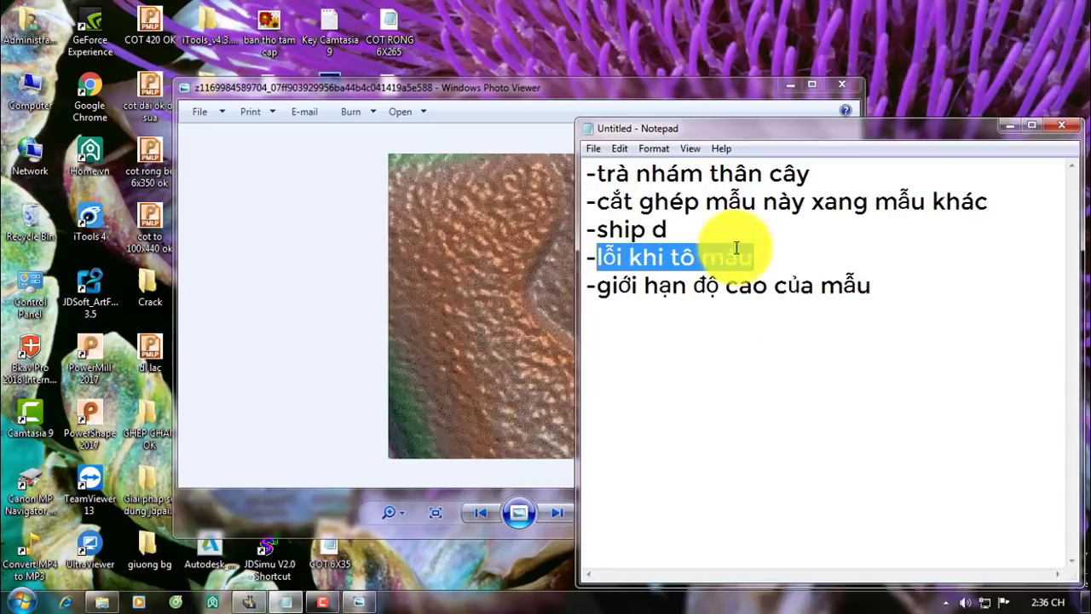
pyautogui.click(667, 327)
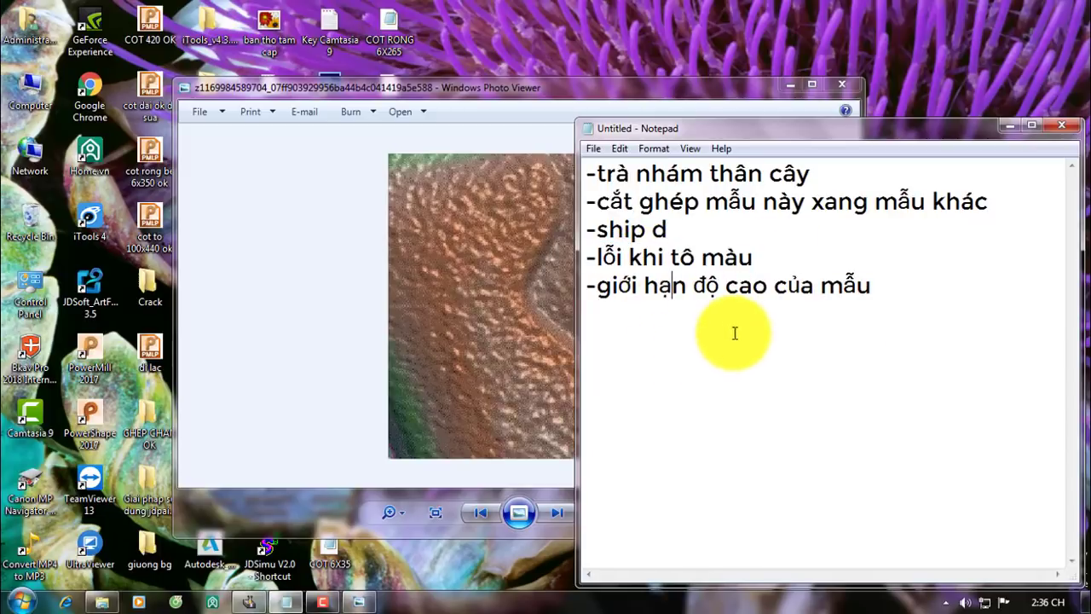
pyautogui.moveTo(893, 293); pyautogui.dragTo(610, 297)
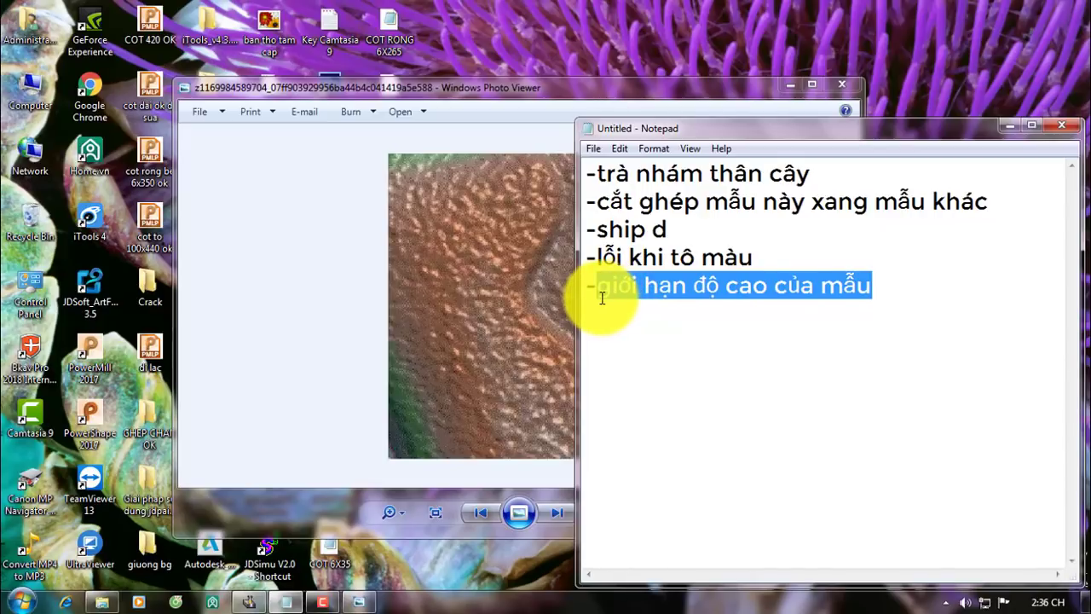
pyautogui.click(705, 332)
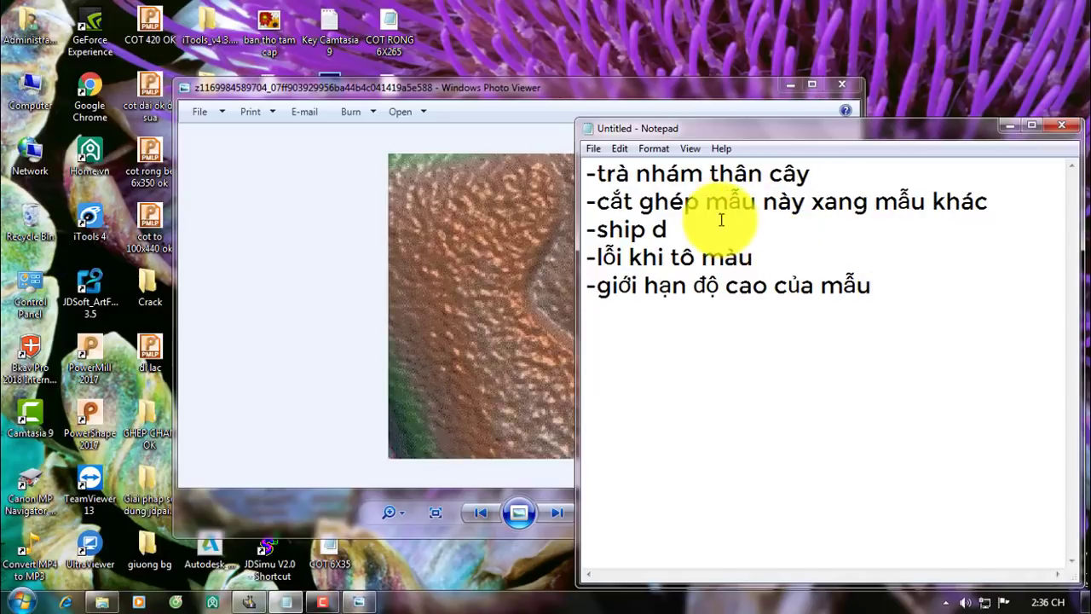
# Close the reference photo and open the TUNG MAI ND drawing in JDPaint.
pyautogui.click(247, 602)
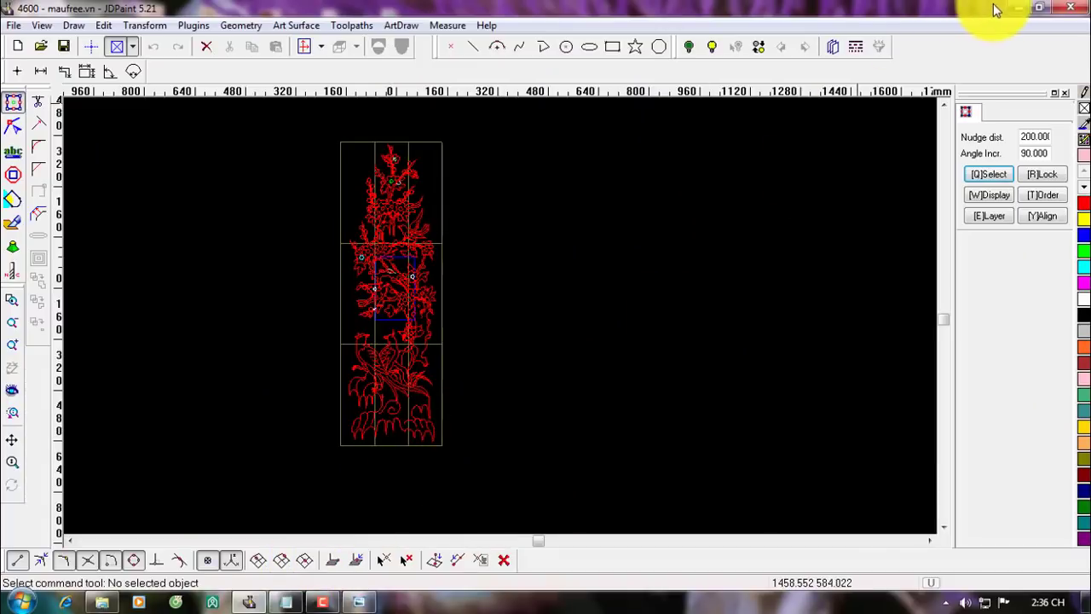
pyautogui.click(1018, 7)
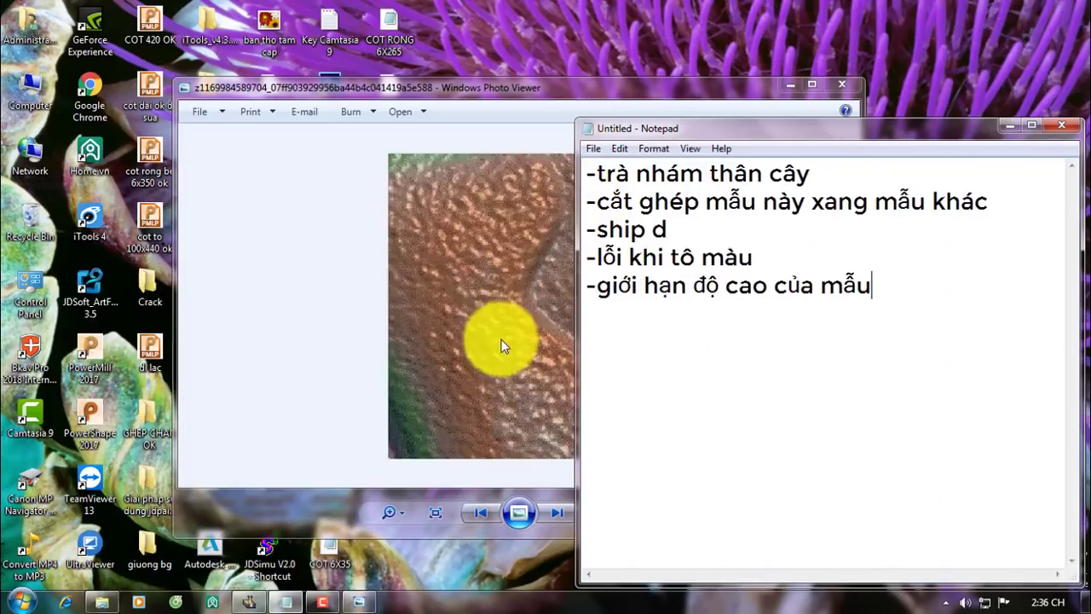
pyautogui.click(838, 86)
pyautogui.doubleClick(328, 427)
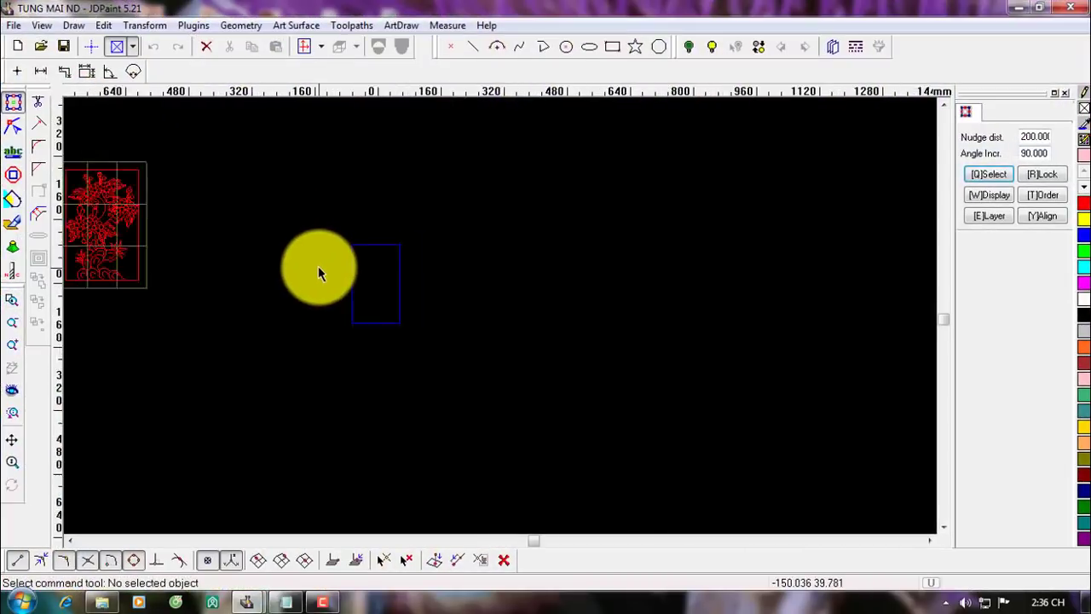
# Select the whole tree relief with its outlines and bring it into virtual sculpting.
pyautogui.scroll(-1, 319, 267)
pyautogui.scroll(-3, 616, 359)
pyautogui.scroll(4, 324, 290)
pyautogui.moveTo(604, 382); pyautogui.dragTo(319, 236)
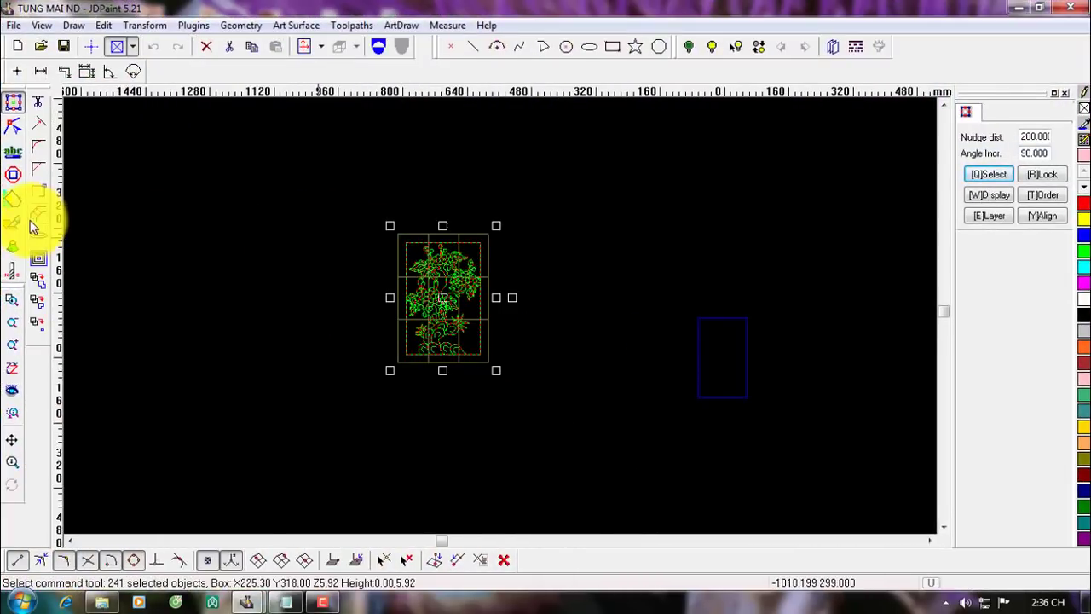
pyautogui.click(19, 223)
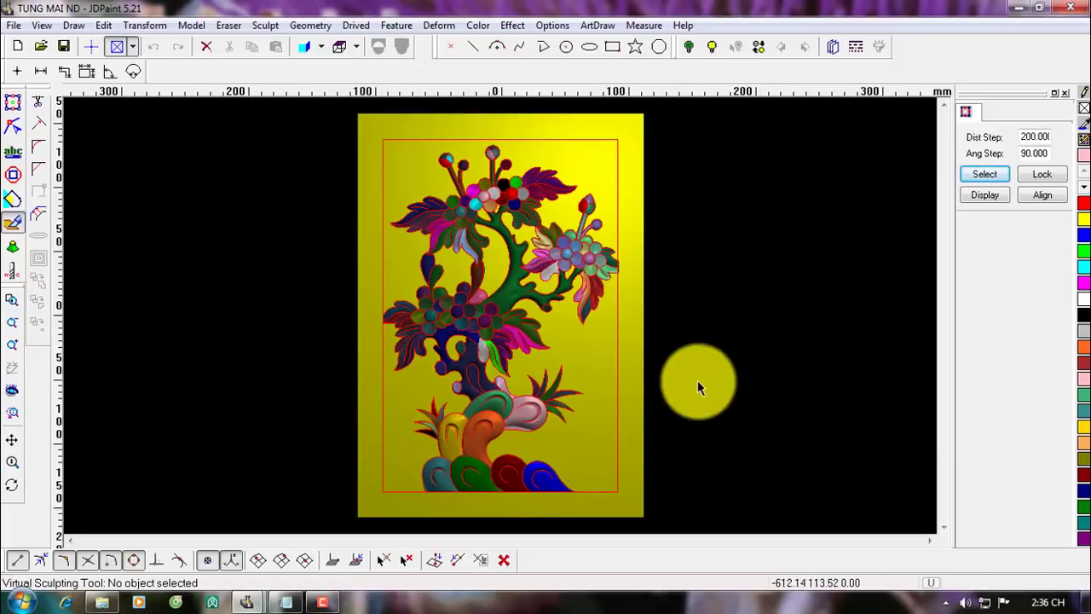
# Display the tree relief with material shading instead of its region colours.
pyautogui.rightClick(747, 390)
pyautogui.click(721, 318)
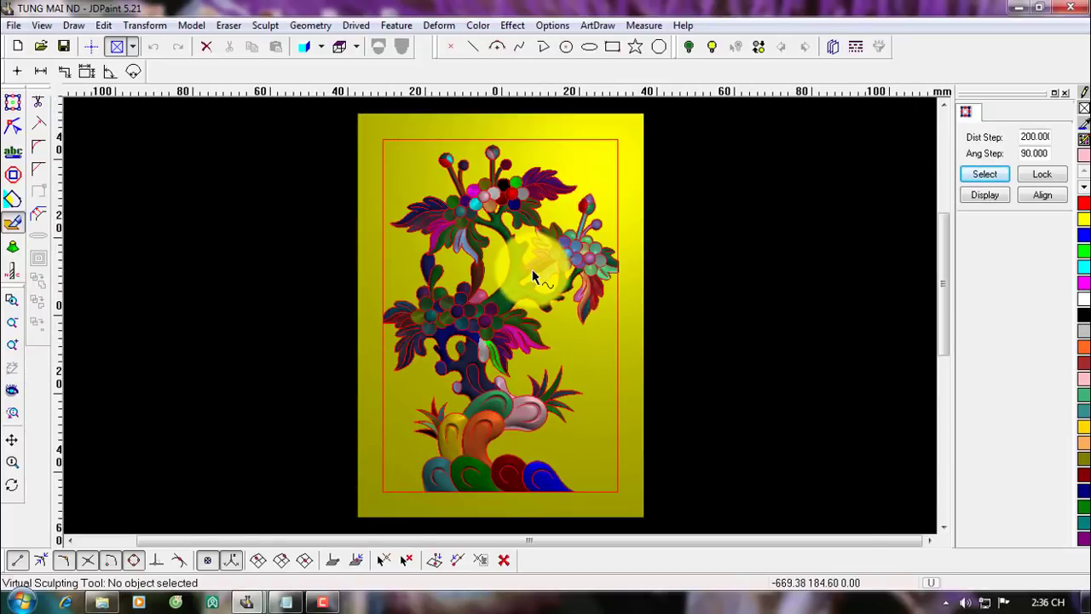
pyautogui.scroll(2, 532, 269)
pyautogui.scroll(-1, 434, 287)
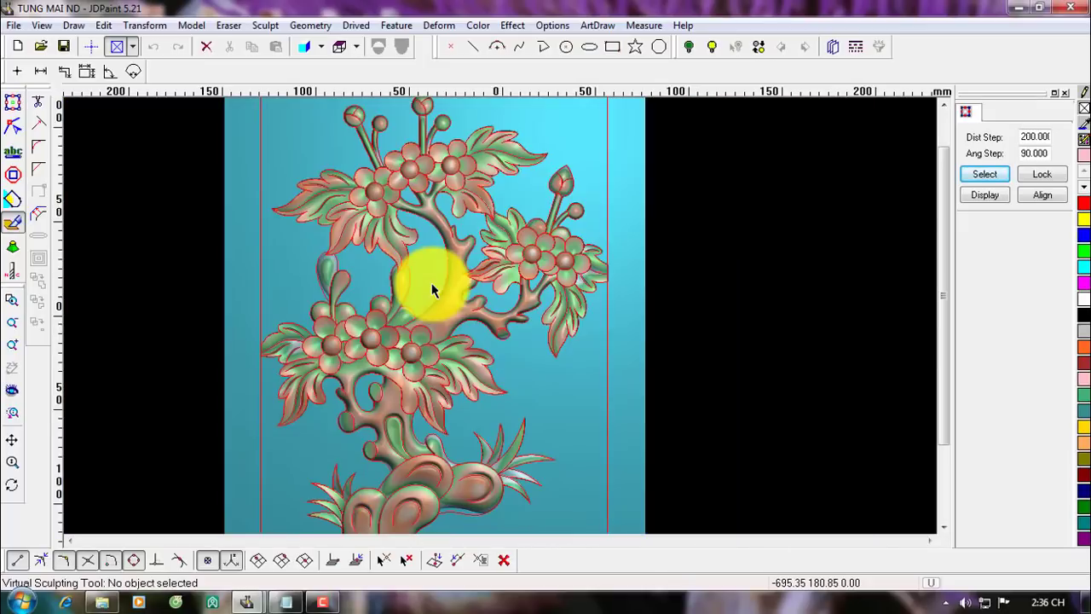
pyautogui.scroll(1, 433, 287)
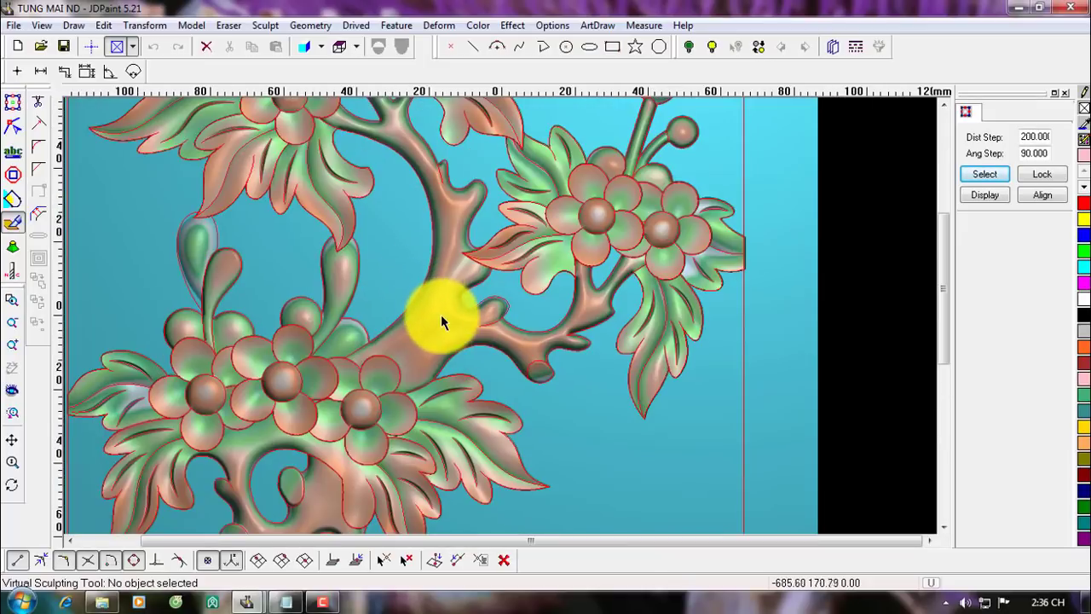
# Examine the surface of the tree's trunk and upper branches up close.
pyautogui.rightClick(437, 317)
pyautogui.press('Escape')
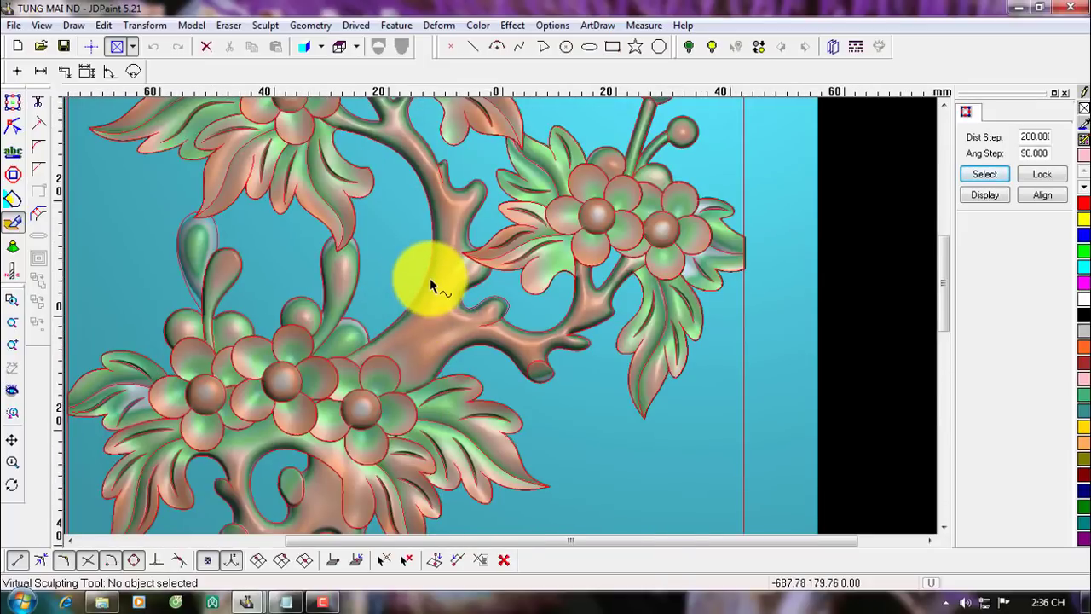
pyautogui.scroll(2, 430, 290)
pyautogui.scroll(-1, 413, 324)
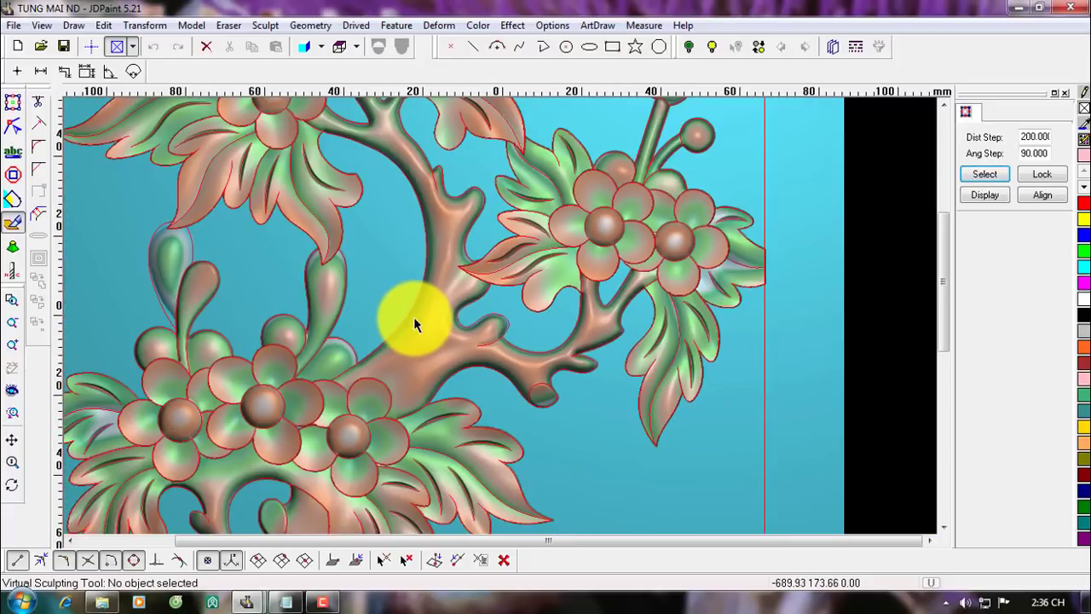
pyautogui.rightClick(407, 361)
pyautogui.press('Escape')
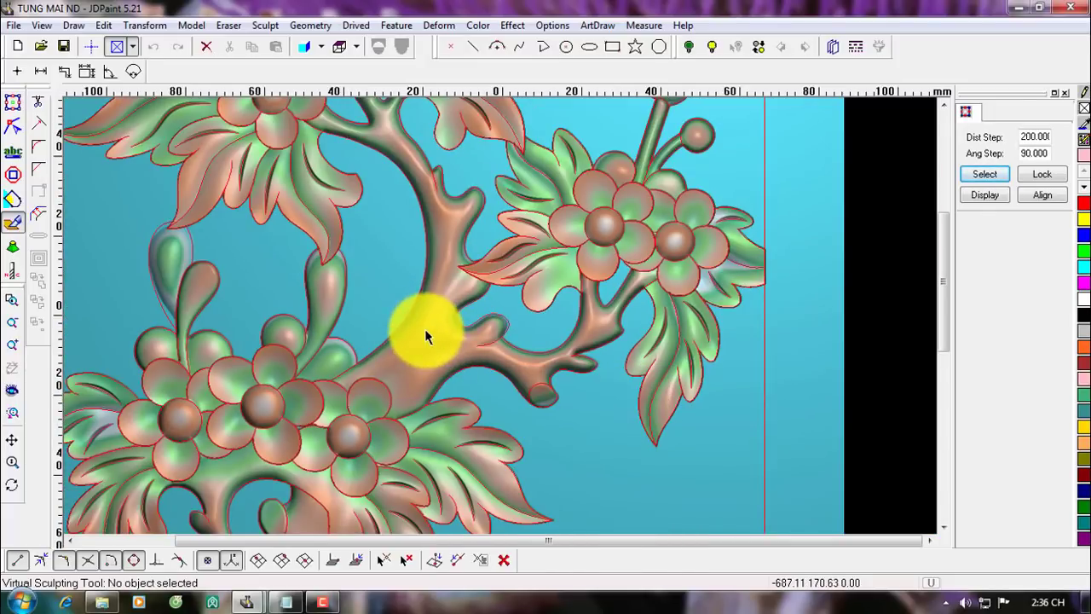
pyautogui.scroll(-1, 429, 328)
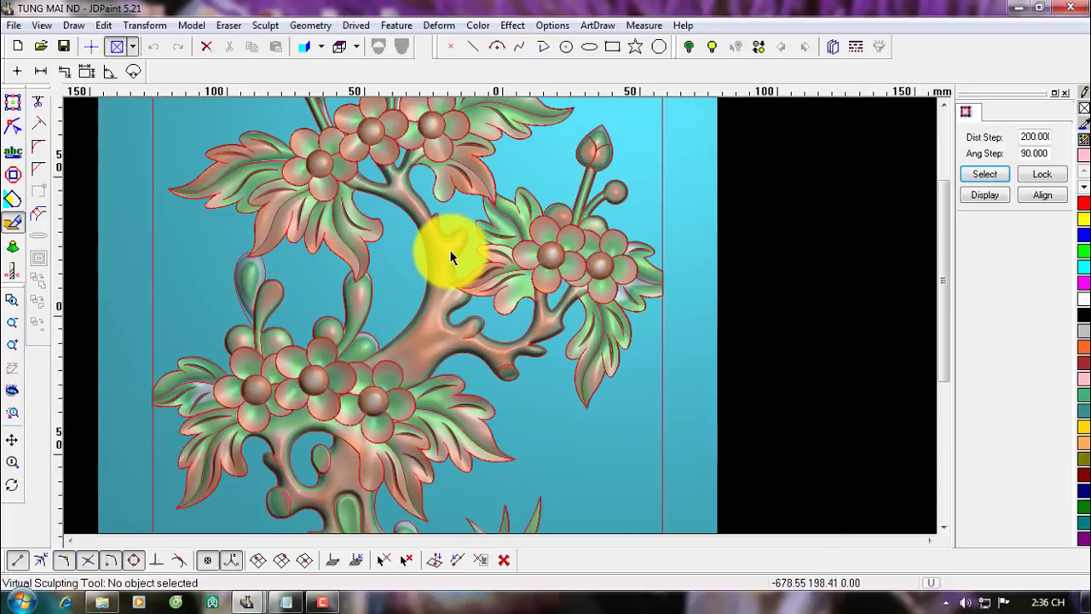
pyautogui.scroll(1, 490, 137)
# Start the Rough effect with a brush about 31 mm in diameter and set its colour mask to Color.
pyautogui.click(511, 26)
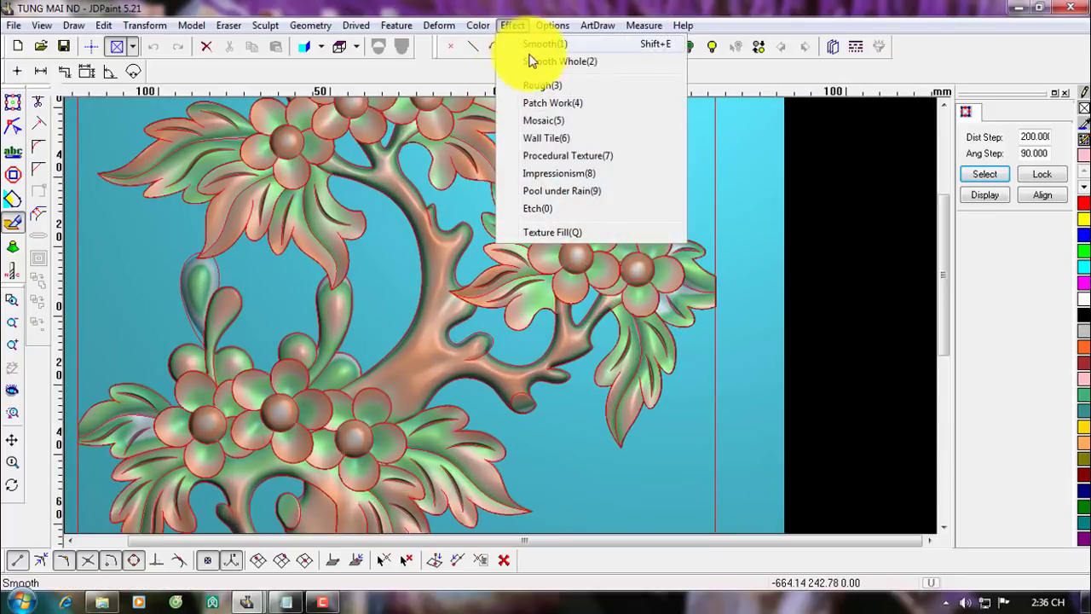
pyautogui.click(542, 86)
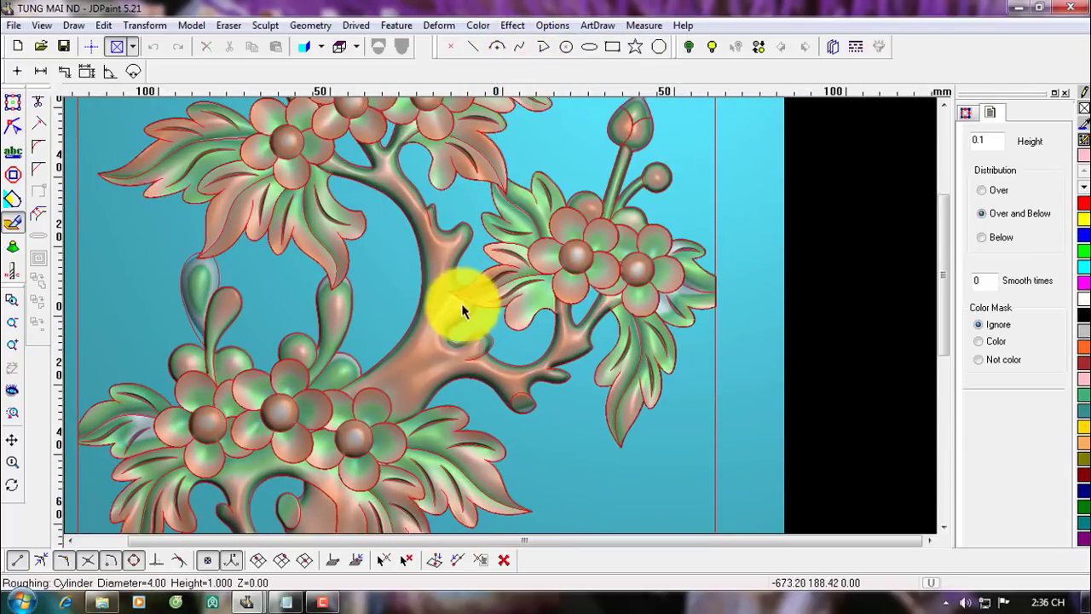
pyautogui.scroll(2, 424, 351)
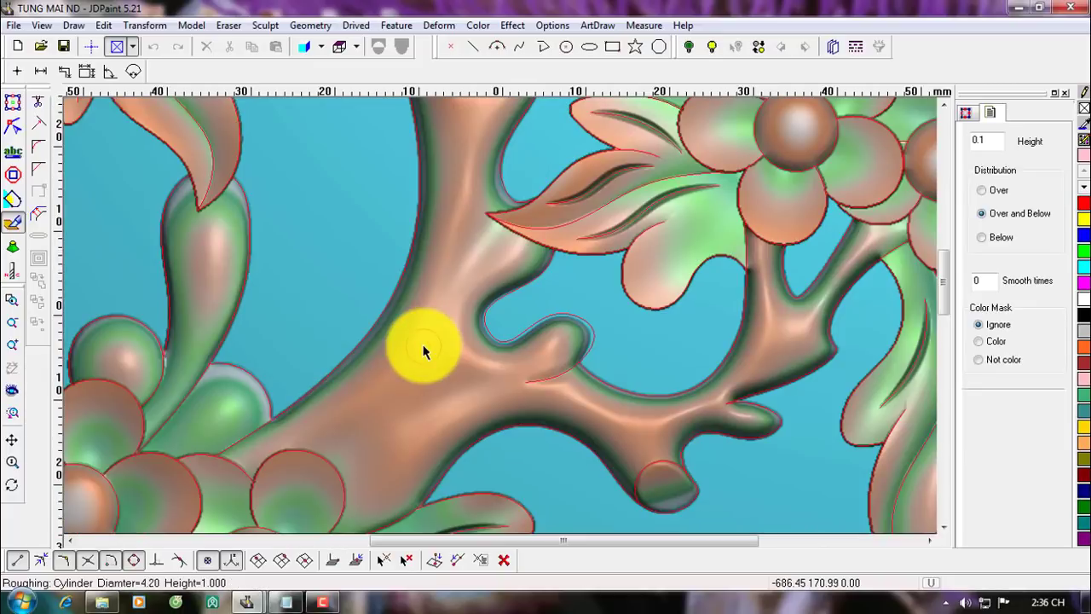
pyautogui.scroll(-2, 433, 303)
pyautogui.click(433, 304)
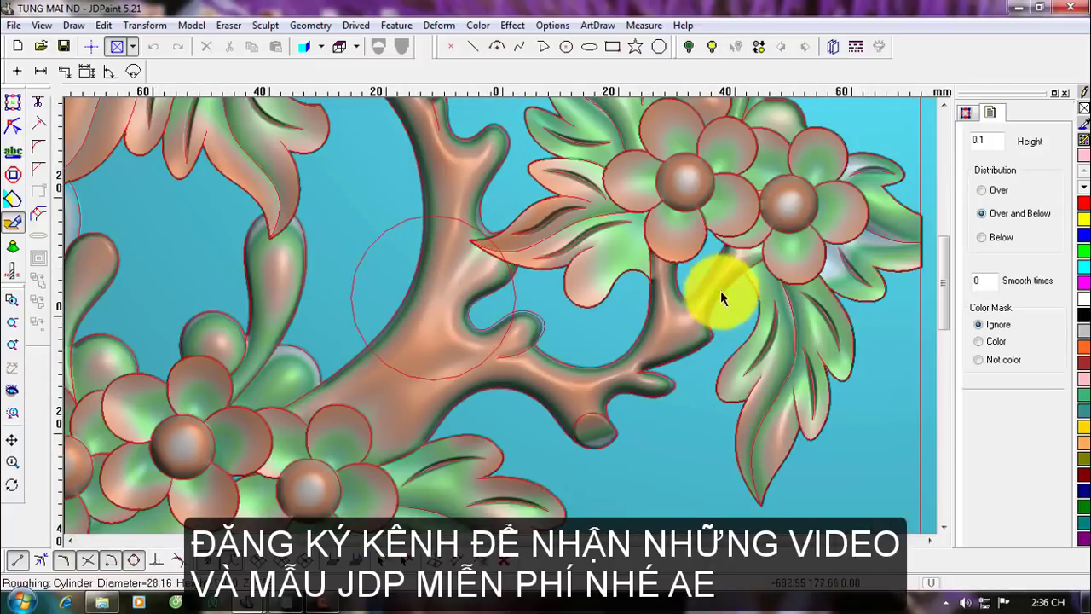
pyautogui.click(997, 343)
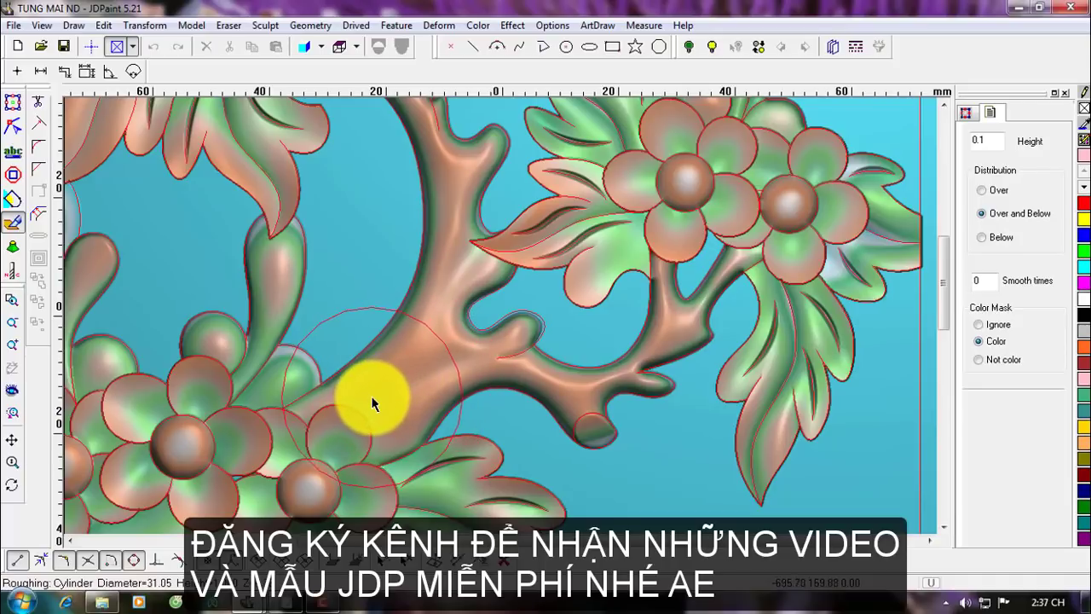
# Roughen the tree's trunk and upper branches with a roughness height of 0.2.
pyautogui.moveTo(399, 376)
pyautogui.mouseDown()
pyautogui.moveTo(407, 359)
pyautogui.moveTo(353, 384)
pyautogui.moveTo(453, 231)
pyautogui.moveTo(445, 253)
pyautogui.moveTo(639, 372)
pyautogui.moveTo(699, 269)
pyautogui.moveTo(401, 340)
pyautogui.moveTo(415, 309)
pyautogui.mouseUp()
pyautogui.moveTo(417, 316); pyautogui.dragTo(418, 539, button='middle')
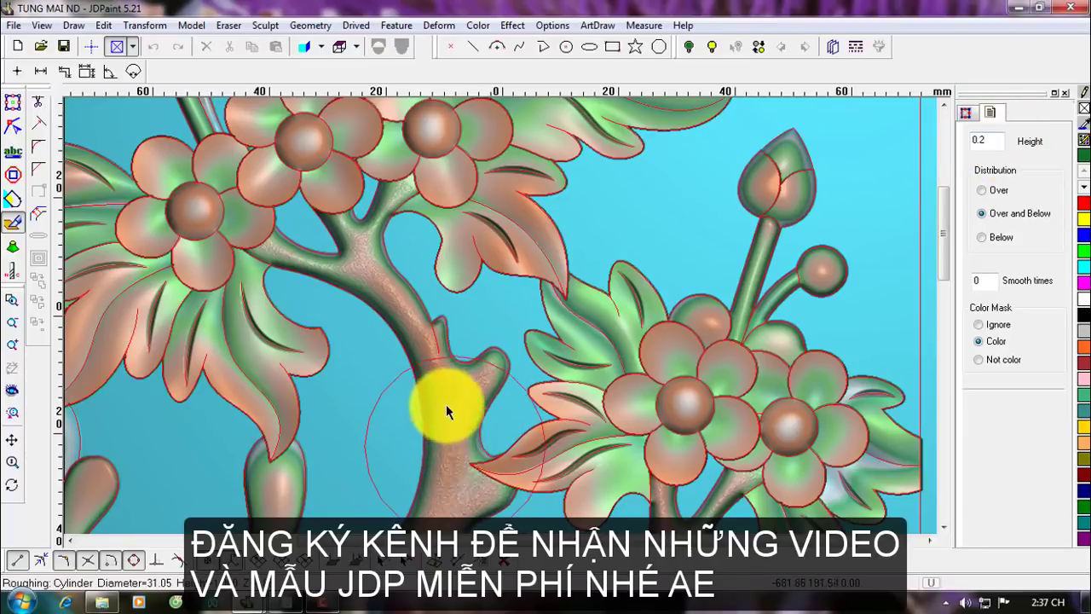
pyautogui.scroll(-2, 409, 203)
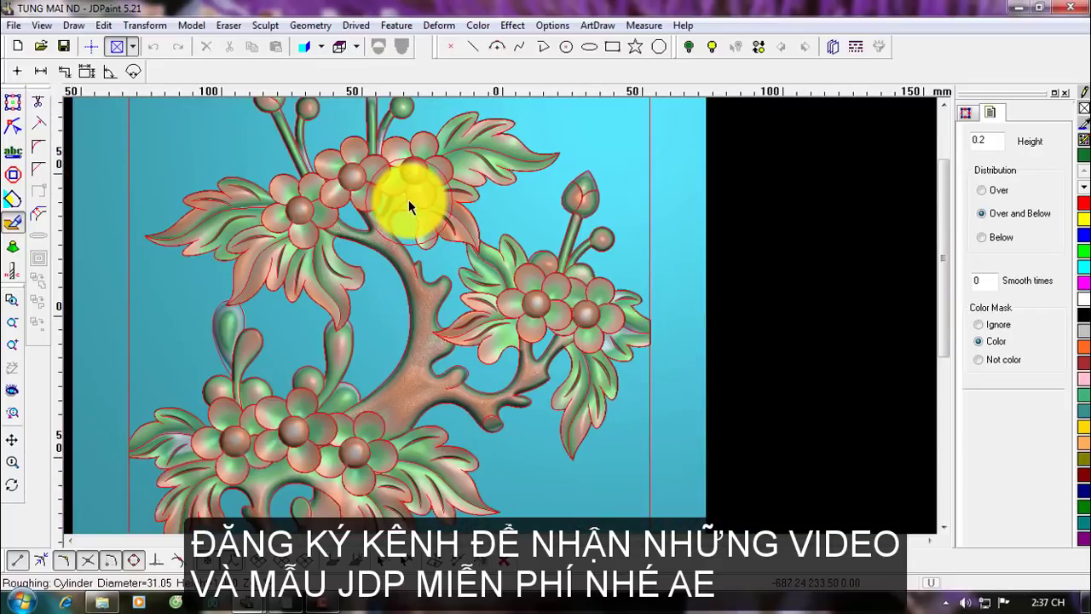
pyautogui.moveTo(368, 432)
pyautogui.mouseDown()
pyautogui.moveTo(497, 398)
pyautogui.moveTo(404, 359)
pyautogui.moveTo(480, 414)
pyautogui.moveTo(414, 313)
pyautogui.mouseUp()
pyautogui.scroll(2, 418, 293)
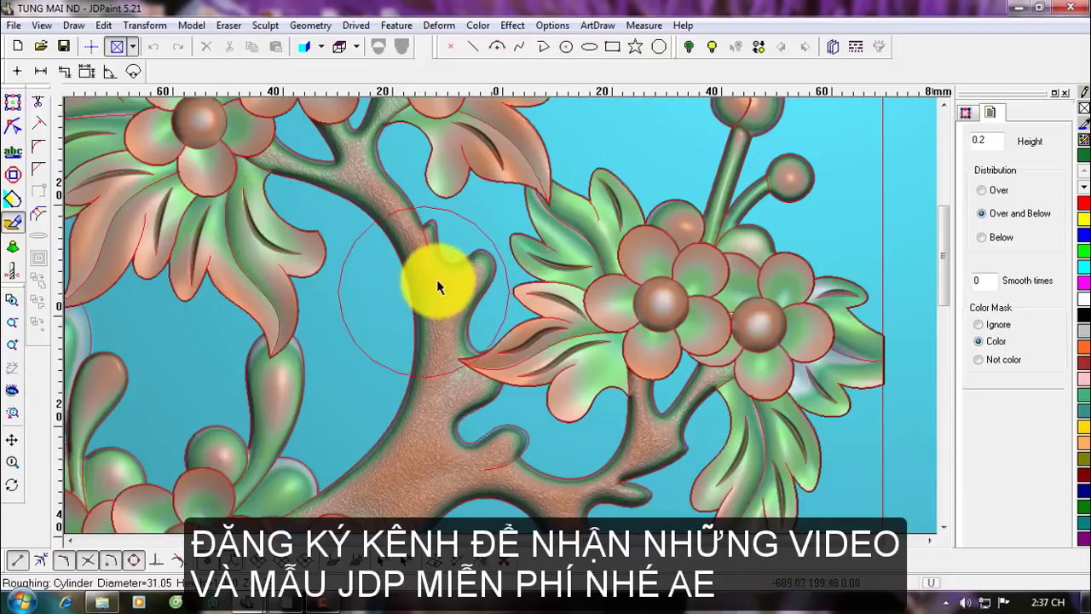
# Examine the roughened bark texture along the trunk, both close up and from a distance.
pyautogui.scroll(2, 438, 273)
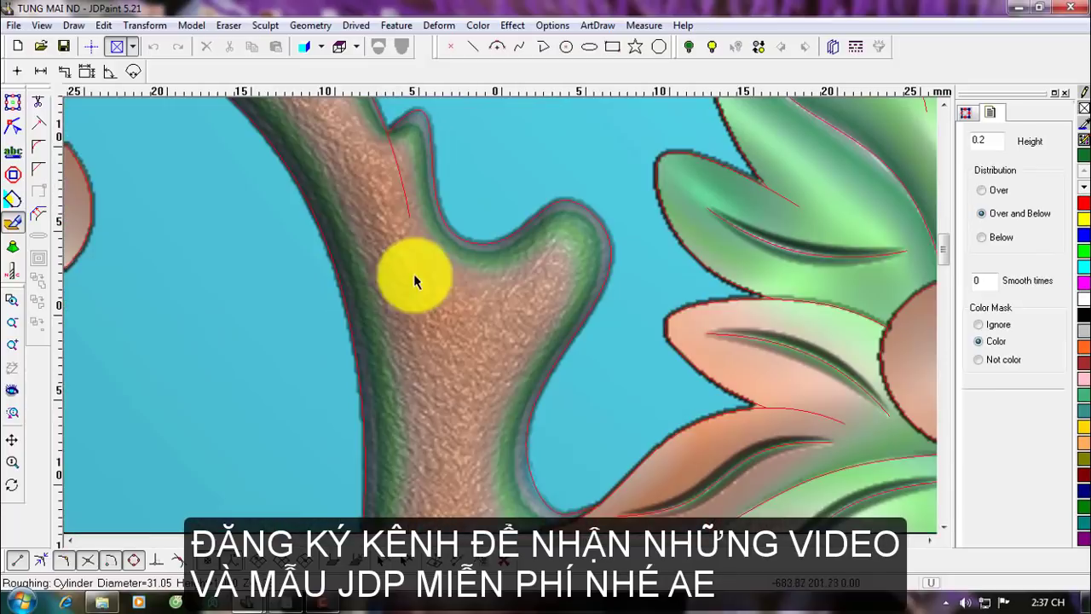
pyautogui.scroll(-3, 419, 272)
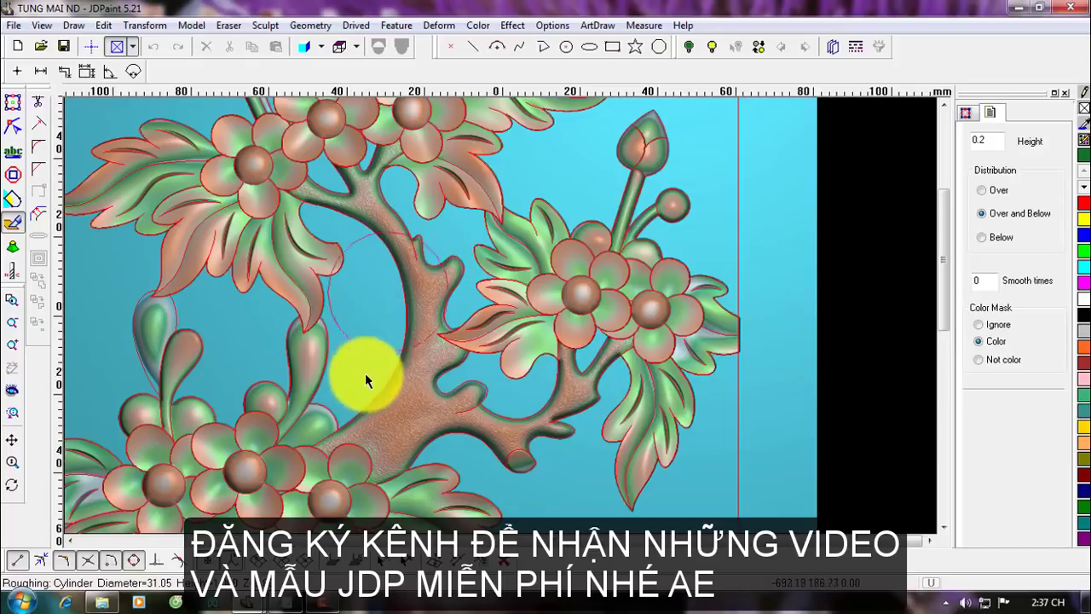
pyautogui.rightClick(381, 352)
pyautogui.scroll(-1, 380, 350)
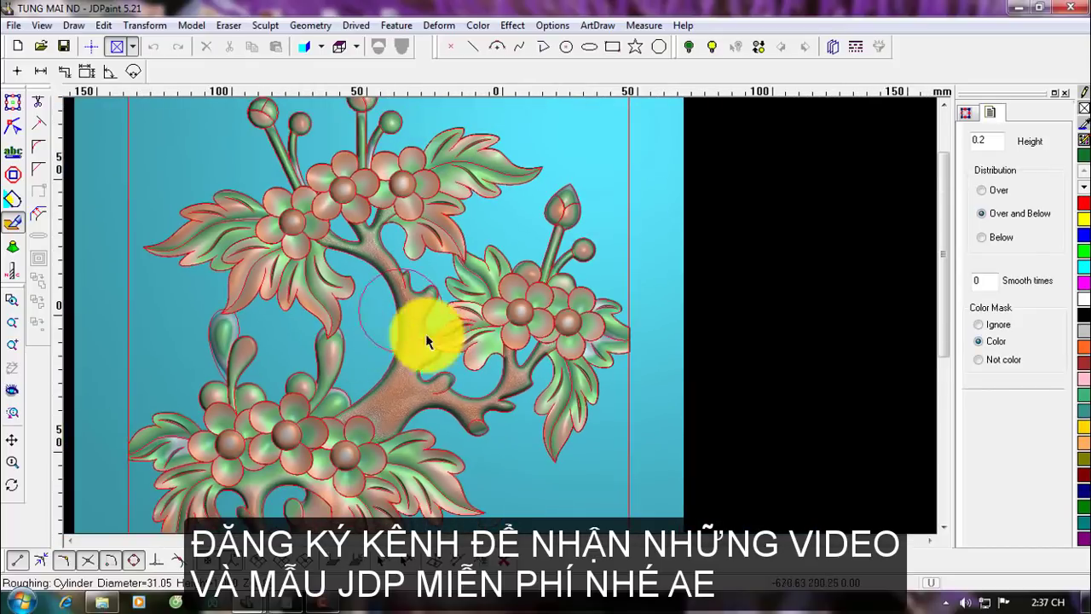
pyautogui.scroll(-1, 444, 341)
pyautogui.scroll(3, 416, 360)
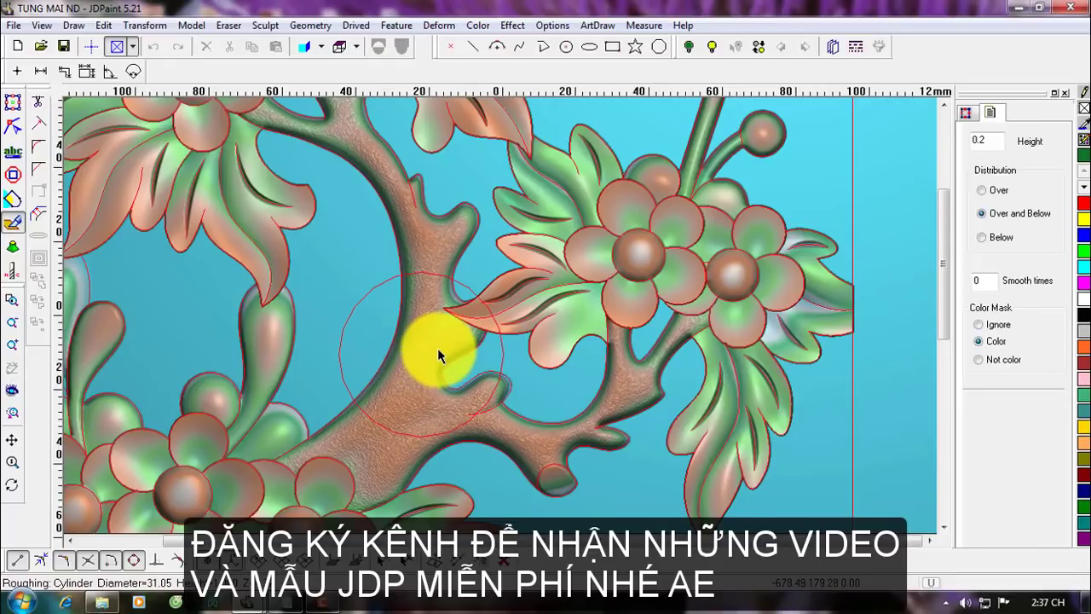
pyautogui.scroll(-2, 439, 358)
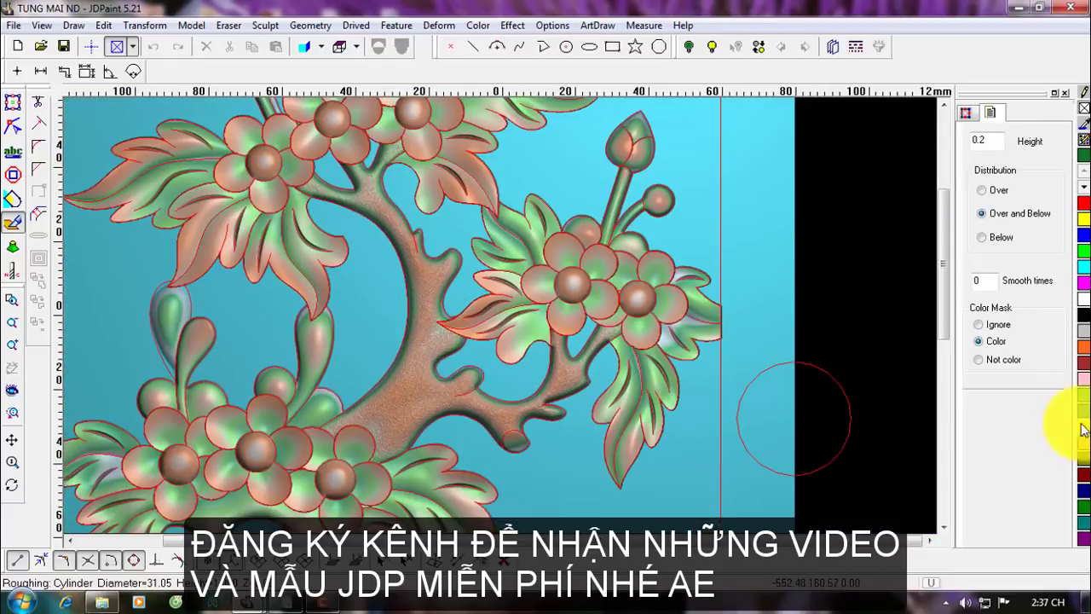
# Examine the smooth times setting and check the textured trunk within the whole relief.
pyautogui.doubleClick(993, 283)
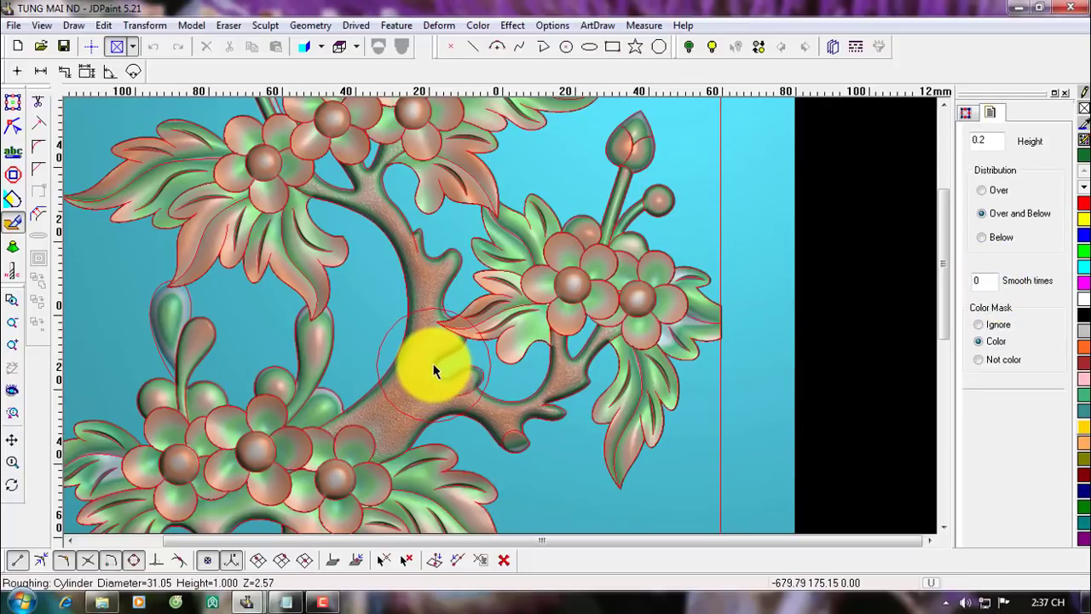
pyautogui.scroll(1, 435, 365)
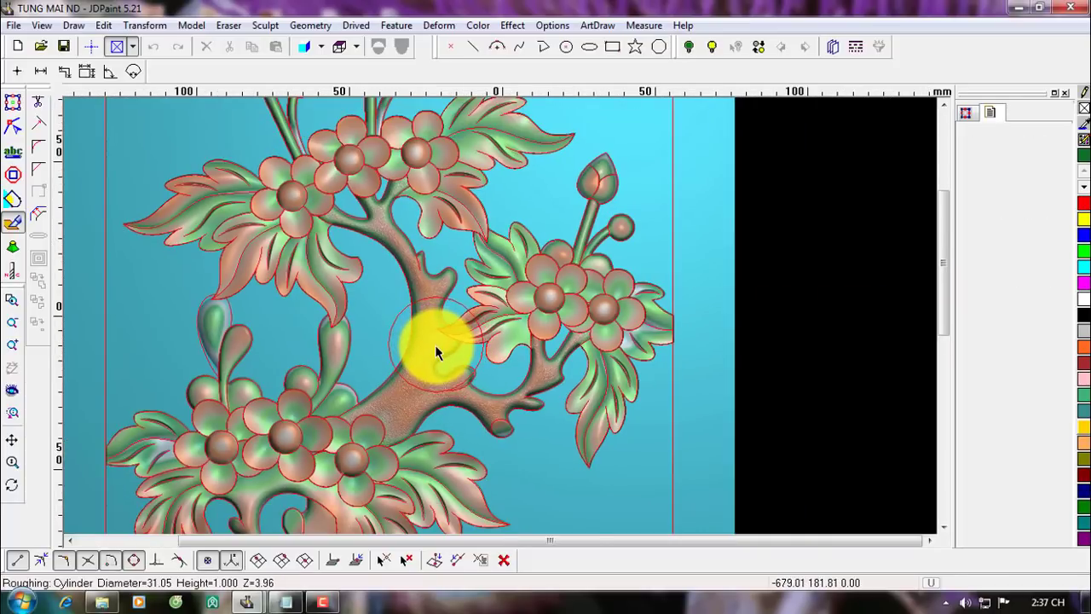
pyautogui.scroll(1, 436, 355)
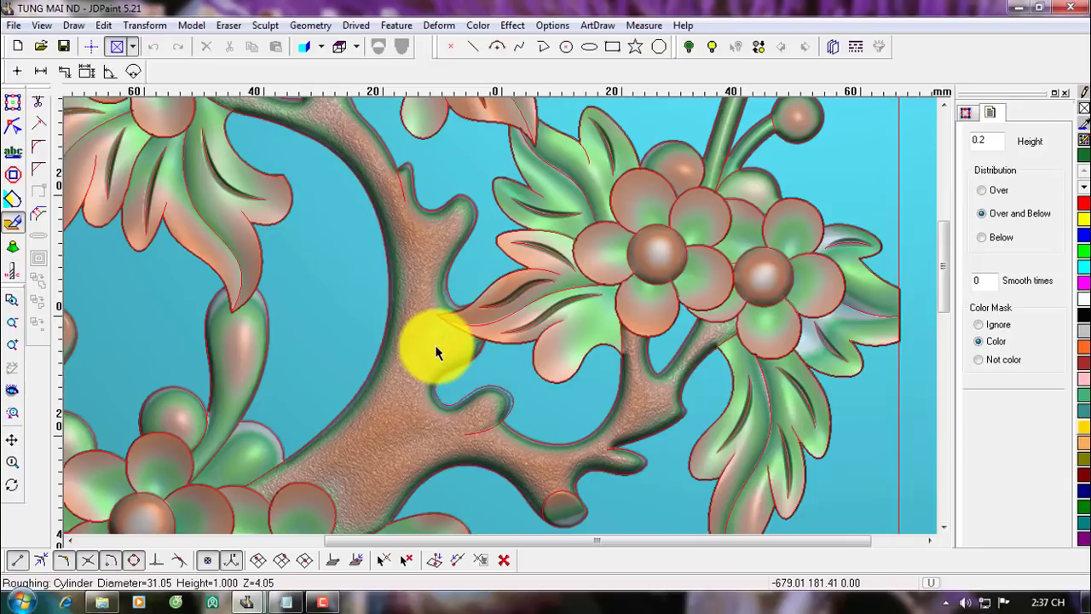
pyautogui.scroll(-2, 430, 347)
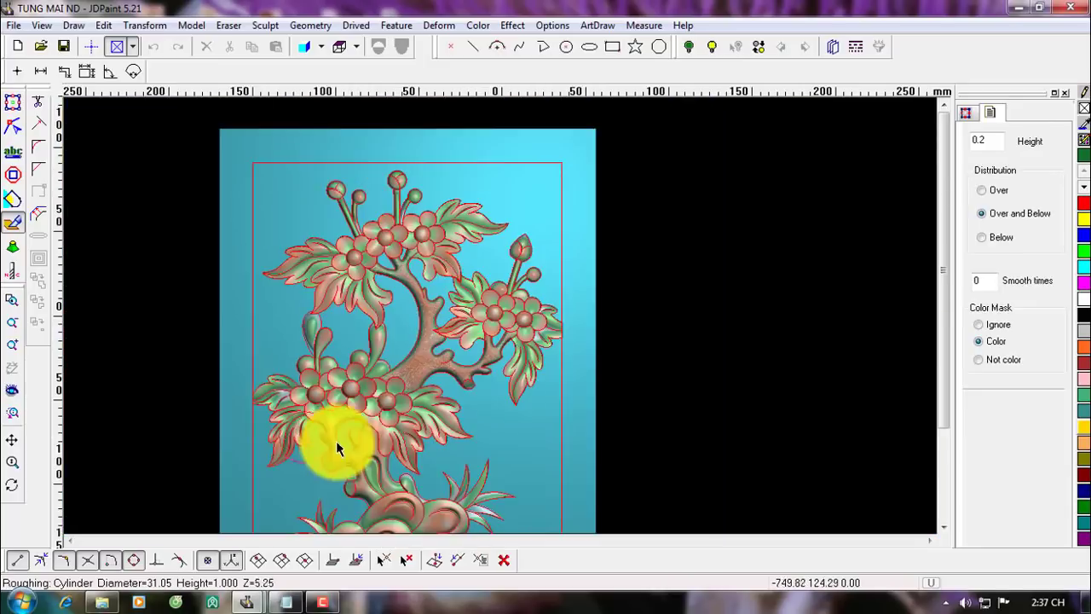
pyautogui.scroll(-1, 431, 326)
pyautogui.scroll(3, 422, 354)
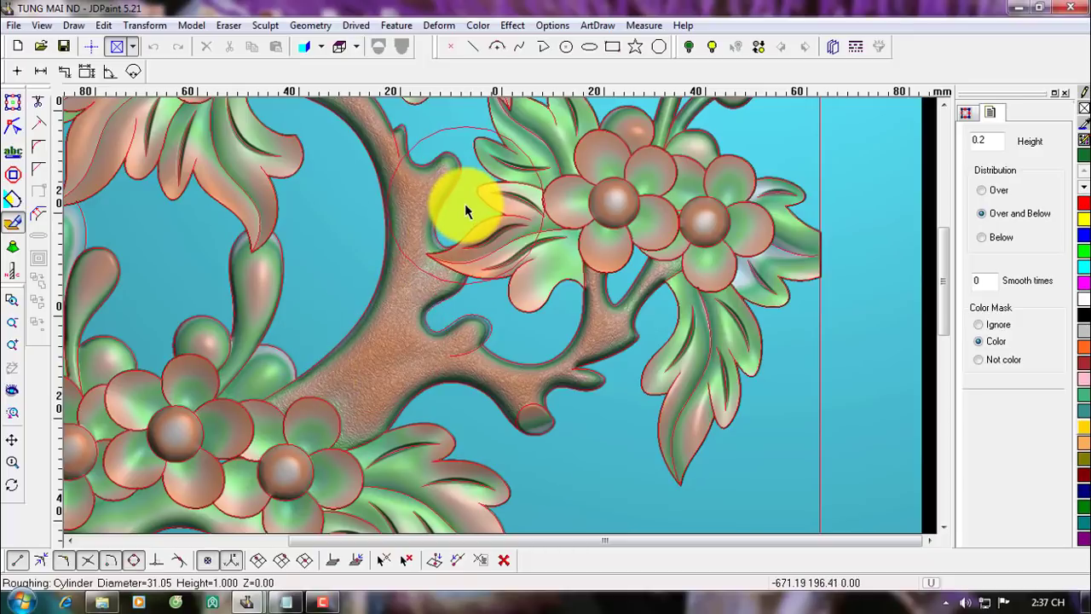
pyautogui.moveTo(466, 211); pyautogui.dragTo(452, 239)
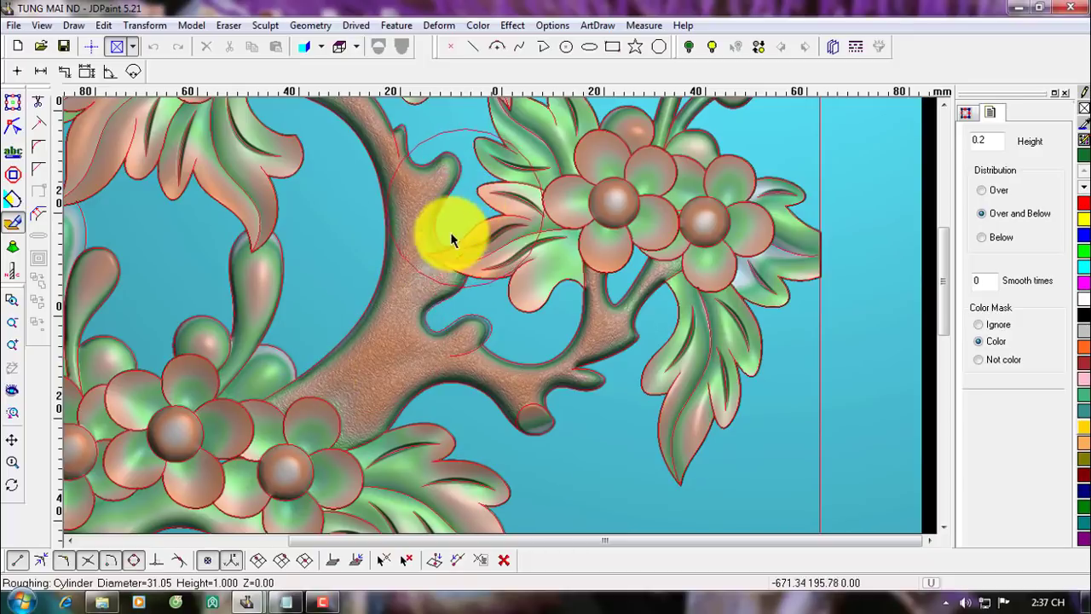
# Read the topic list in the Notepad notes, return to the relief and leave the Rough effect.
pyautogui.scroll(-3, 384, 290)
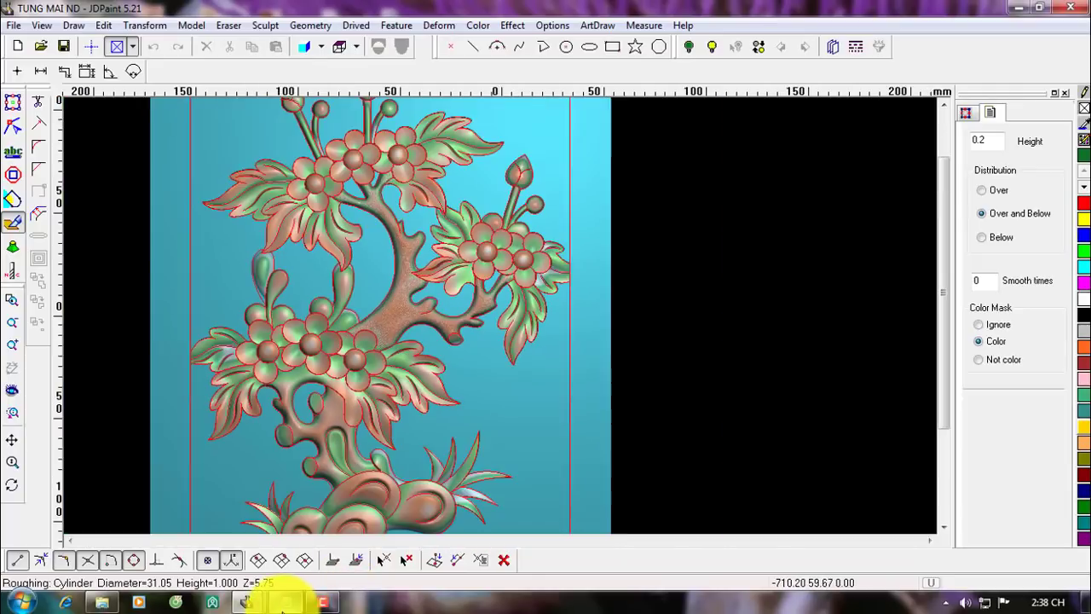
pyautogui.click(285, 604)
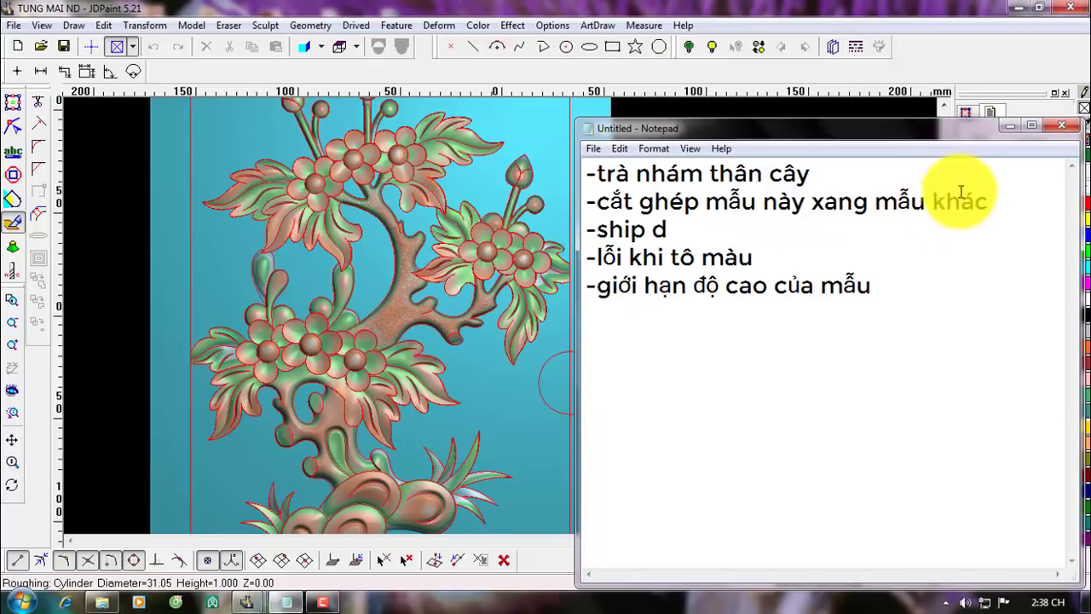
pyautogui.click(1009, 126)
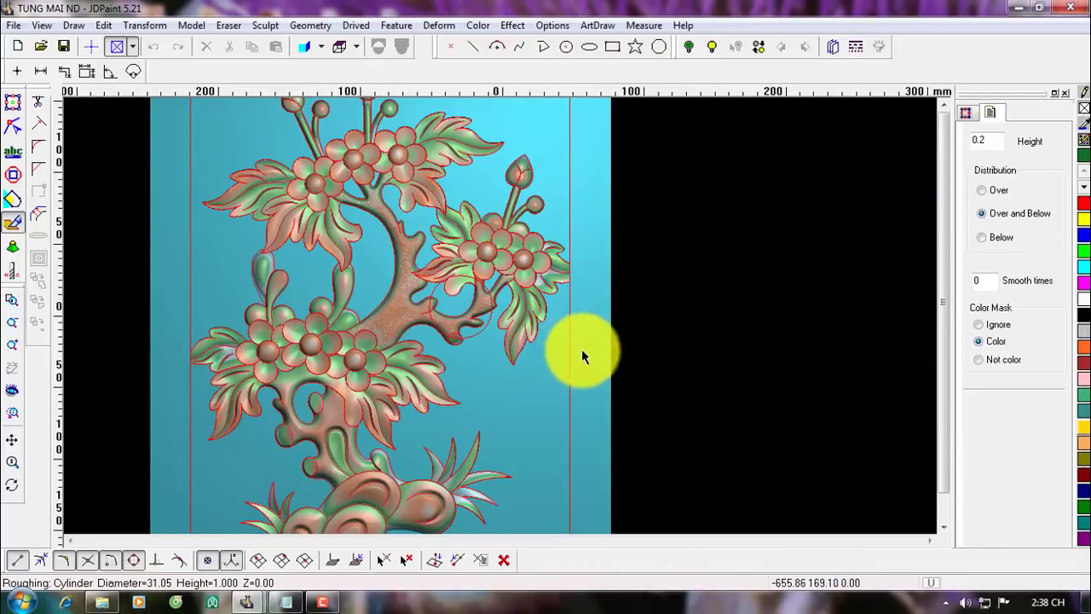
pyautogui.scroll(-2, 583, 351)
pyautogui.rightClick(652, 379)
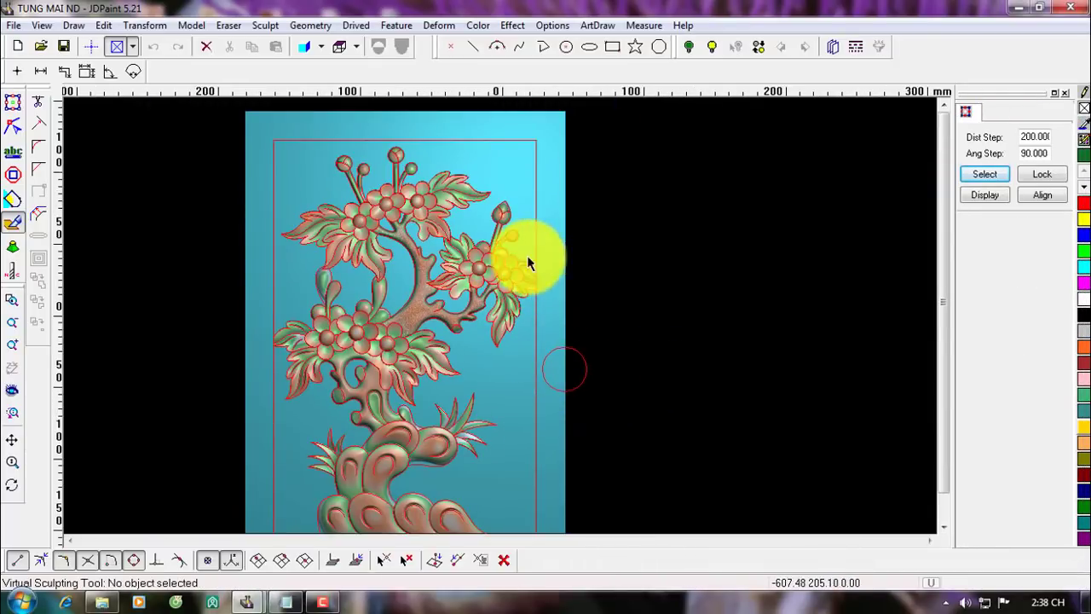
pyautogui.scroll(2, 509, 246)
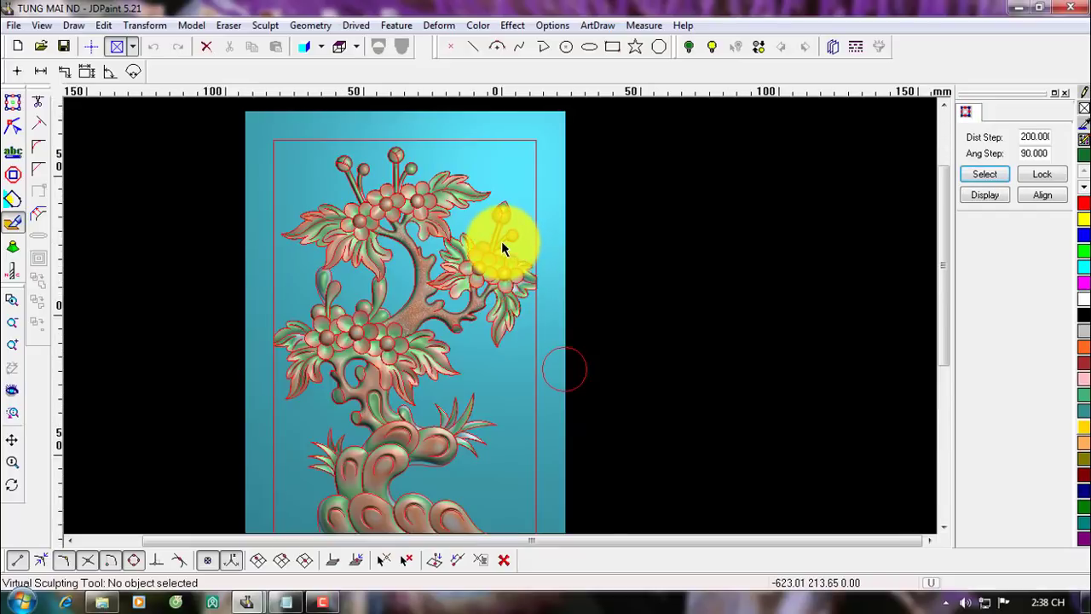
pyautogui.press('r')
pyautogui.click(347, 143)
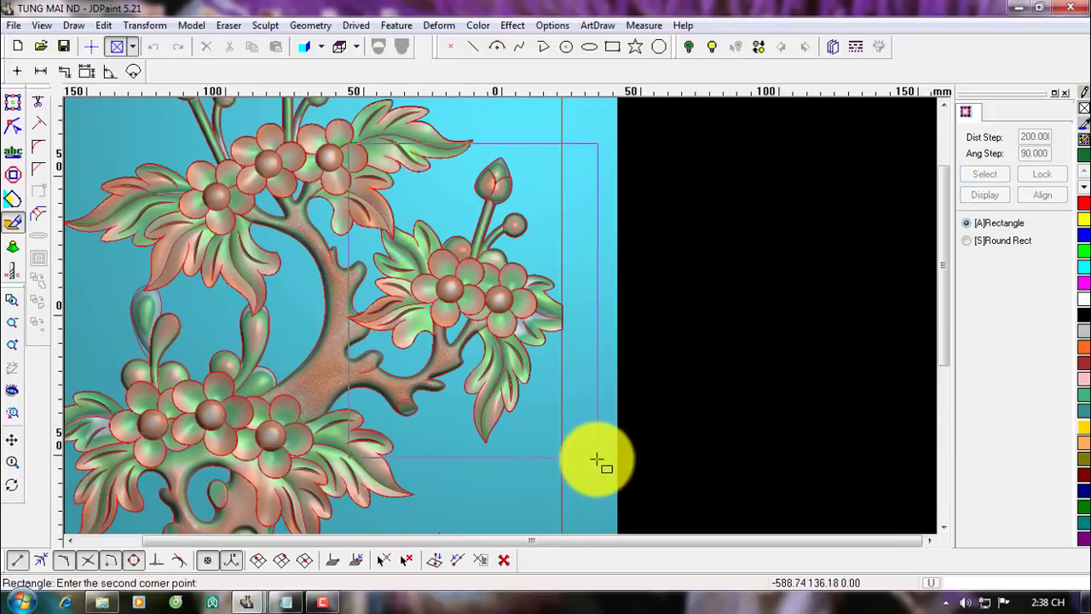
pyautogui.rightClick(596, 455)
pyautogui.click(716, 327)
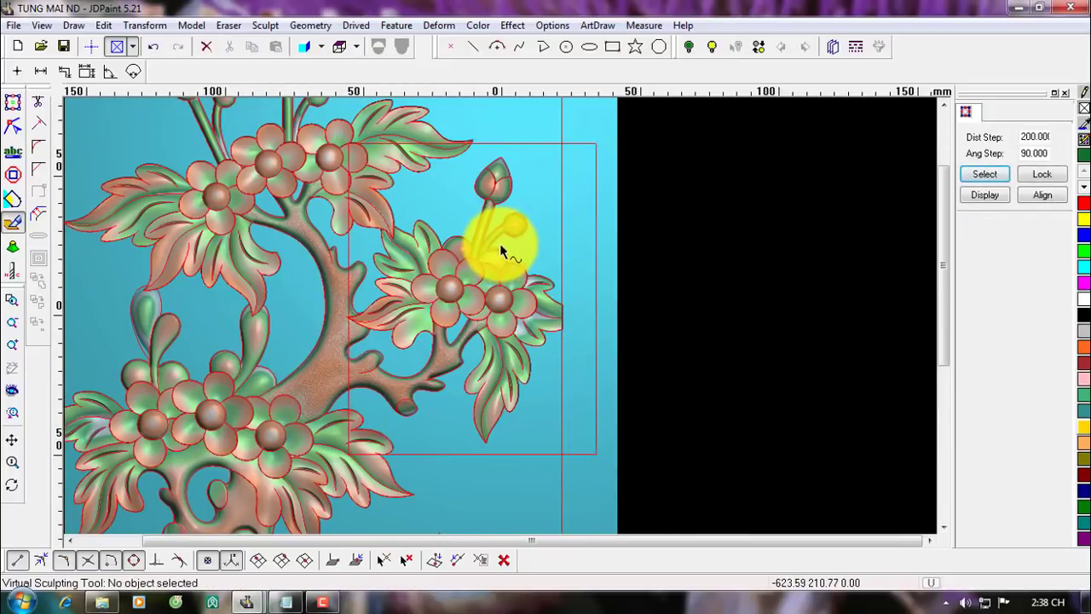
pyautogui.scroll(-1, 500, 246)
pyautogui.click(512, 175)
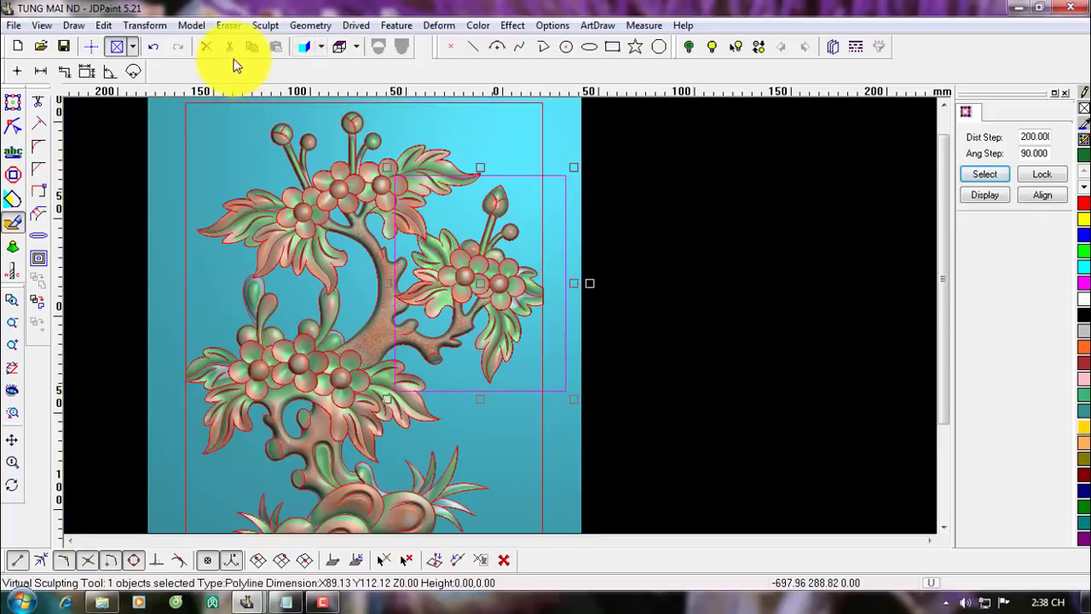
pyautogui.press('Delete')
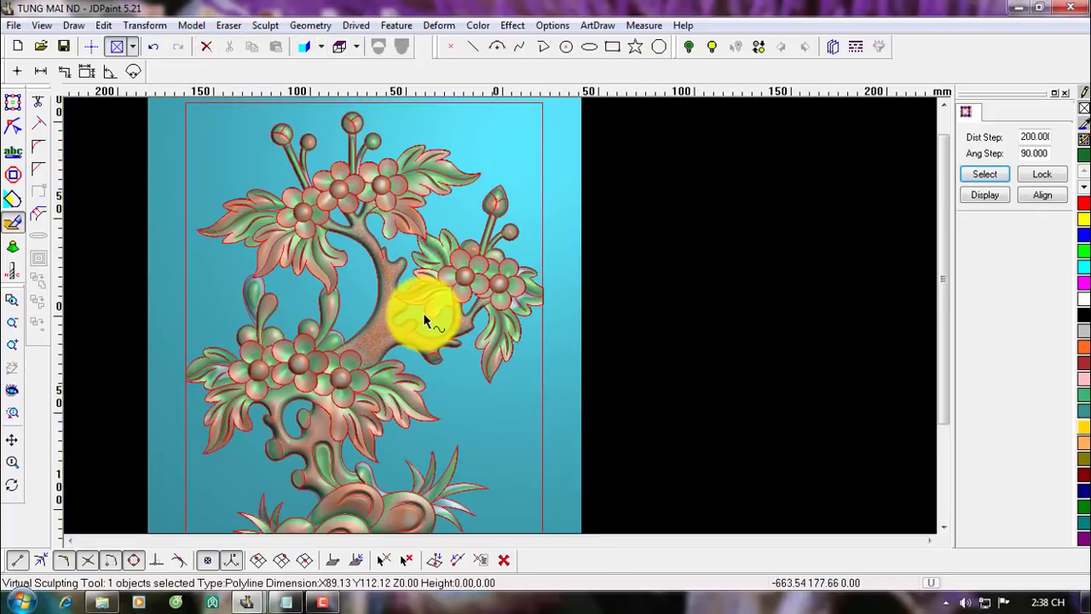
# Draw a rectangle about 167 × 100 mm around the tree's uppermost flower cluster and its buds.
pyautogui.scroll(-1, 353, 155)
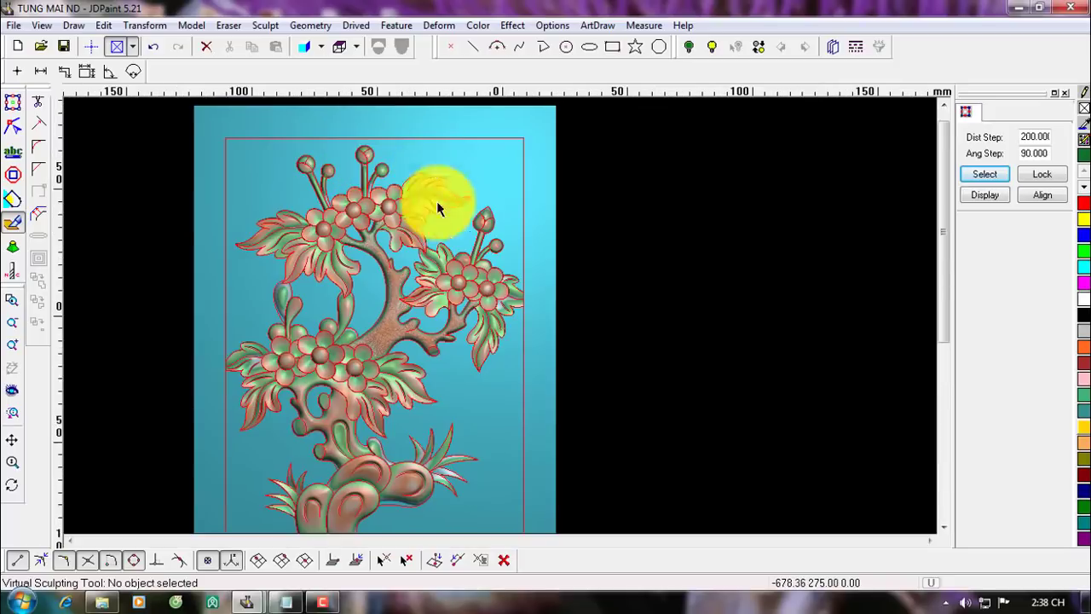
pyautogui.scroll(2, 603, 96)
pyautogui.click(612, 46)
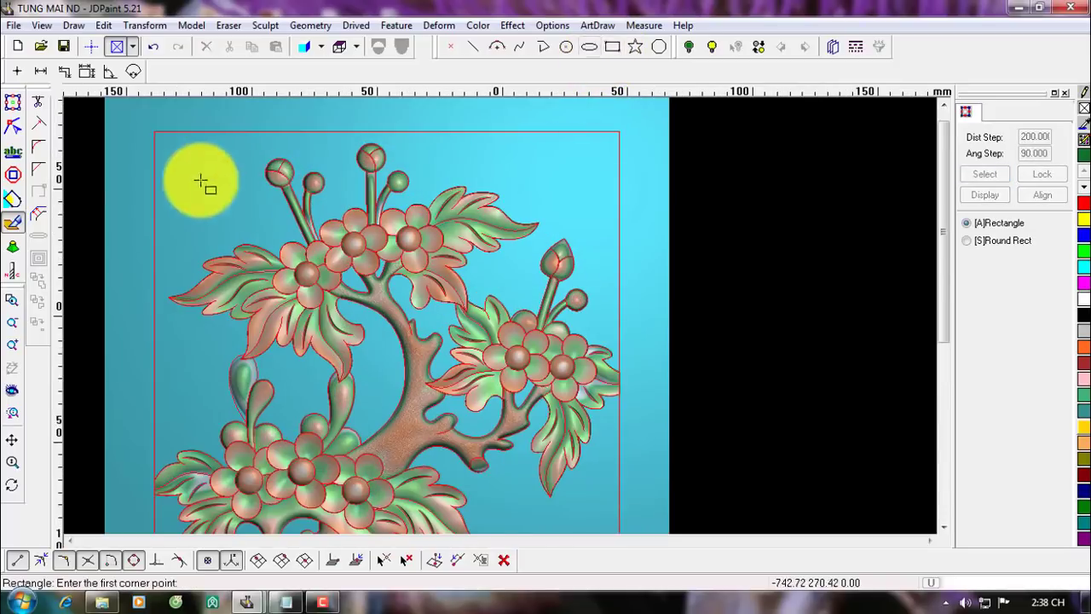
pyautogui.click(124, 145)
pyautogui.rightClick(537, 401)
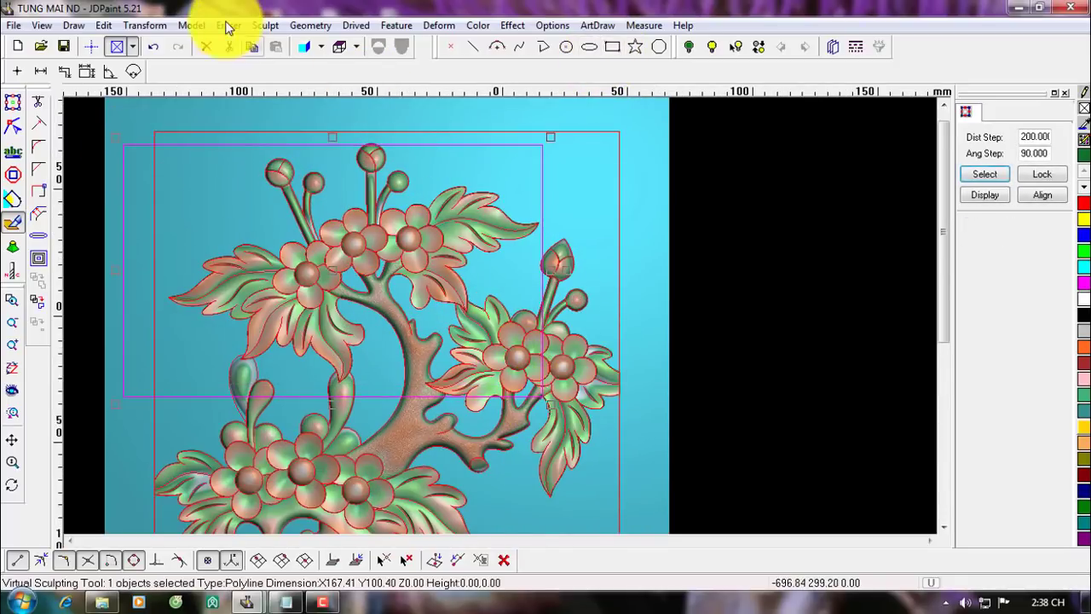
# Crop the relief mesh to the rectangle around the uppermost flower cluster.
pyautogui.click(195, 31)
pyautogui.click(225, 189)
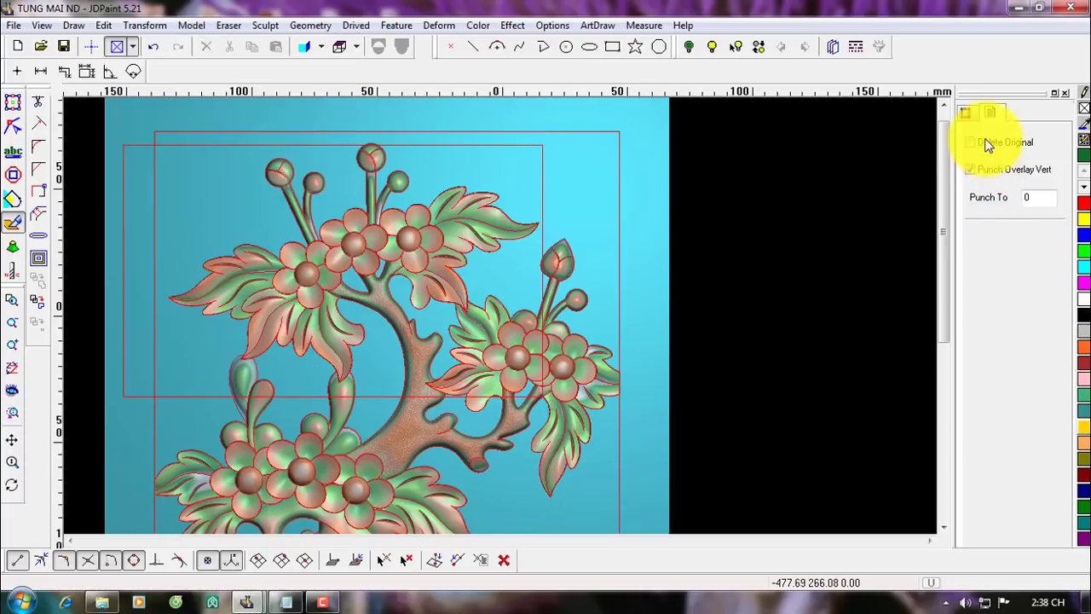
pyautogui.click(195, 145)
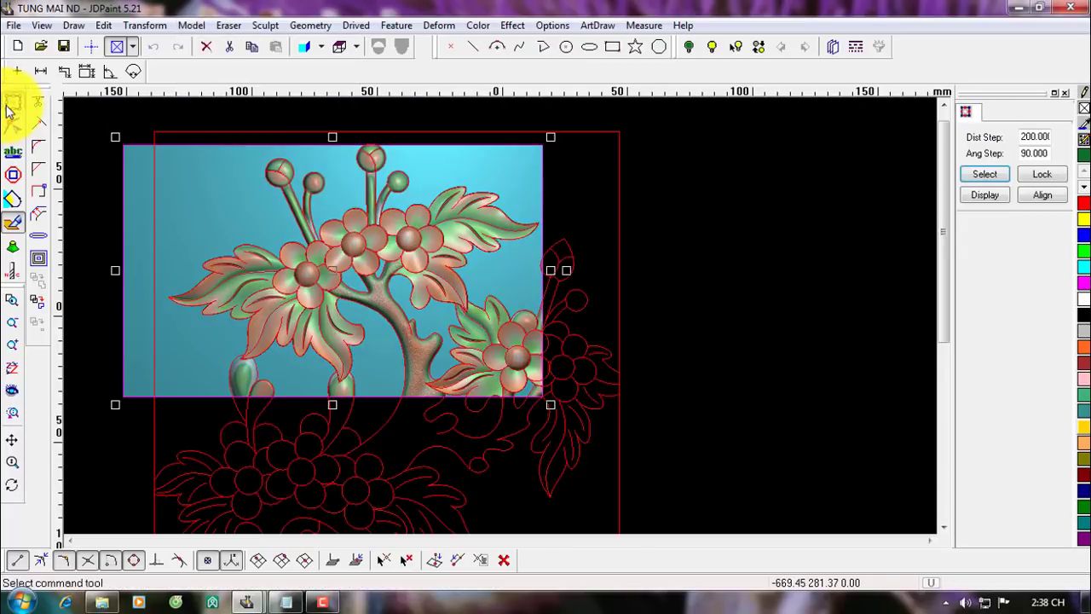
# Select the cropped relief together with the flower and branch curves around it and copy them.
pyautogui.click(12, 105)
pyautogui.scroll(-5, 375, 218)
pyautogui.scroll(3, 387, 220)
pyautogui.moveTo(256, 190)
pyautogui.mouseDown()
pyautogui.moveTo(424, 310)
pyautogui.moveTo(639, 353)
pyautogui.mouseUp()
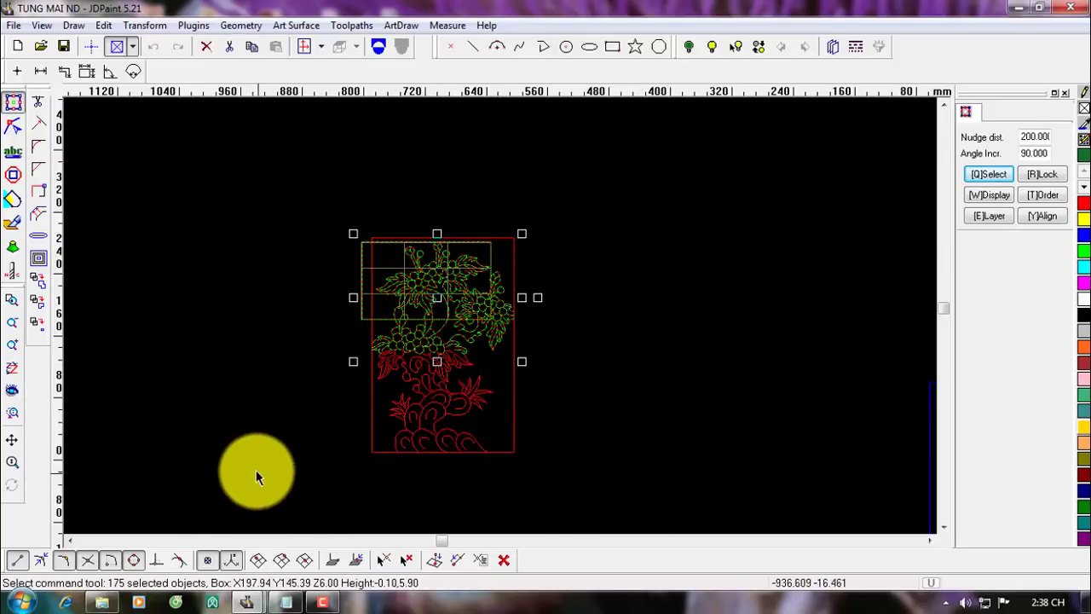
# Switch to the 4600 - maufree.vn drawing and paste the copied relief and curves.
pyautogui.moveTo(247, 602)
pyautogui.click(189, 534)
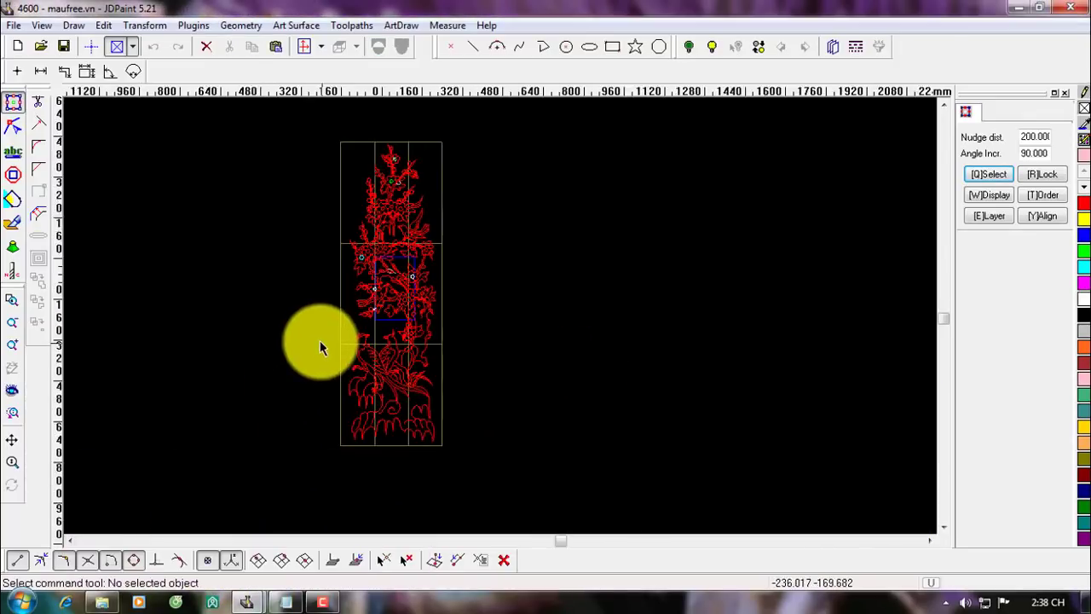
pyautogui.scroll(-3, 322, 344)
pyautogui.hotkey('ctrl', 'v')
pyautogui.scroll(3, 415, 293)
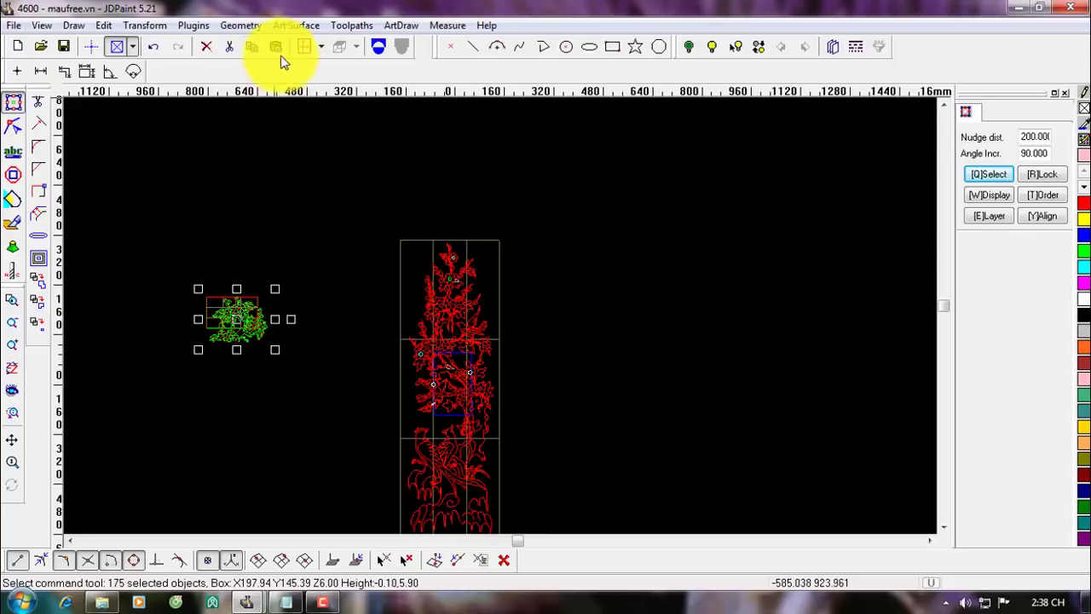
# Display the drawing in Shaded (OpenGL) mode so both reliefs are rendered.
pyautogui.scroll(3, 271, 305)
pyautogui.click(321, 46)
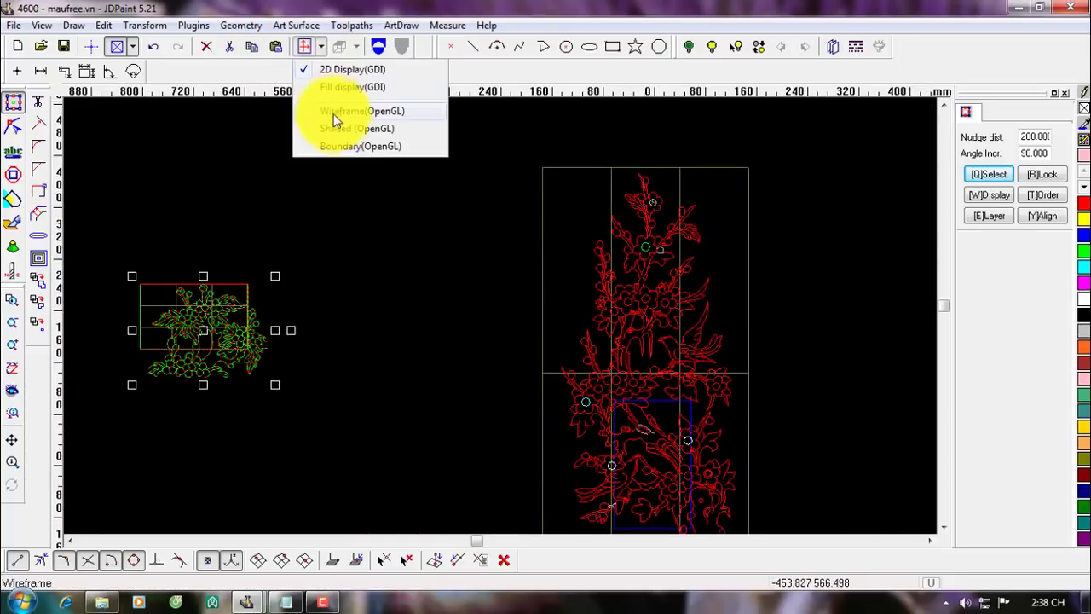
pyautogui.click(336, 128)
pyautogui.scroll(-4, 426, 332)
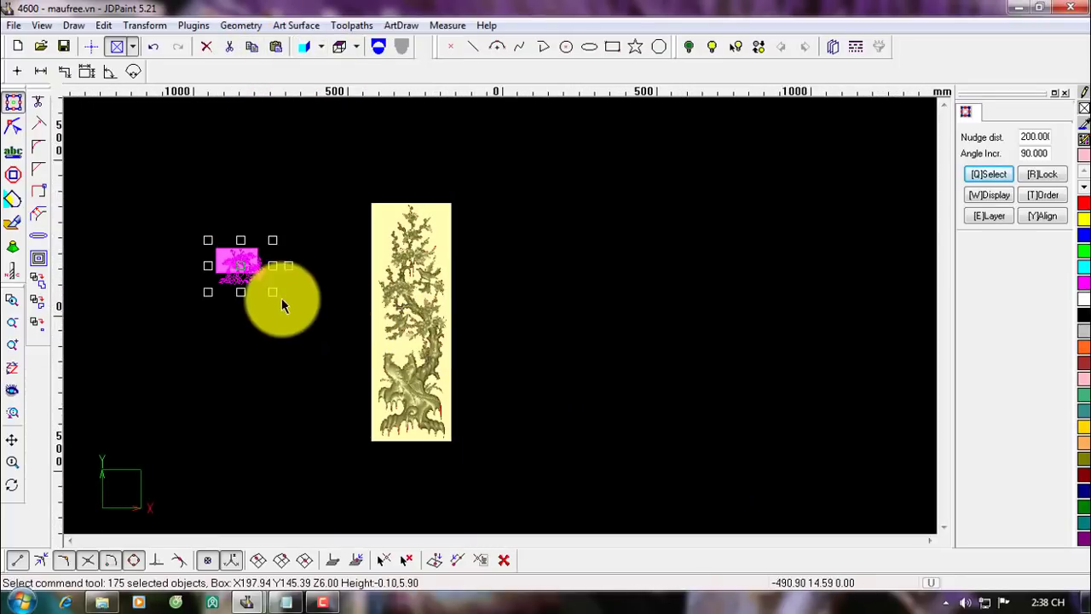
# Place the pasted relief over the tall relief's upper left corner and move it back to the empty area beside it.
pyautogui.scroll(2, 283, 299)
pyautogui.click(282, 299)
pyautogui.moveTo(140, 190); pyautogui.dragTo(267, 299)
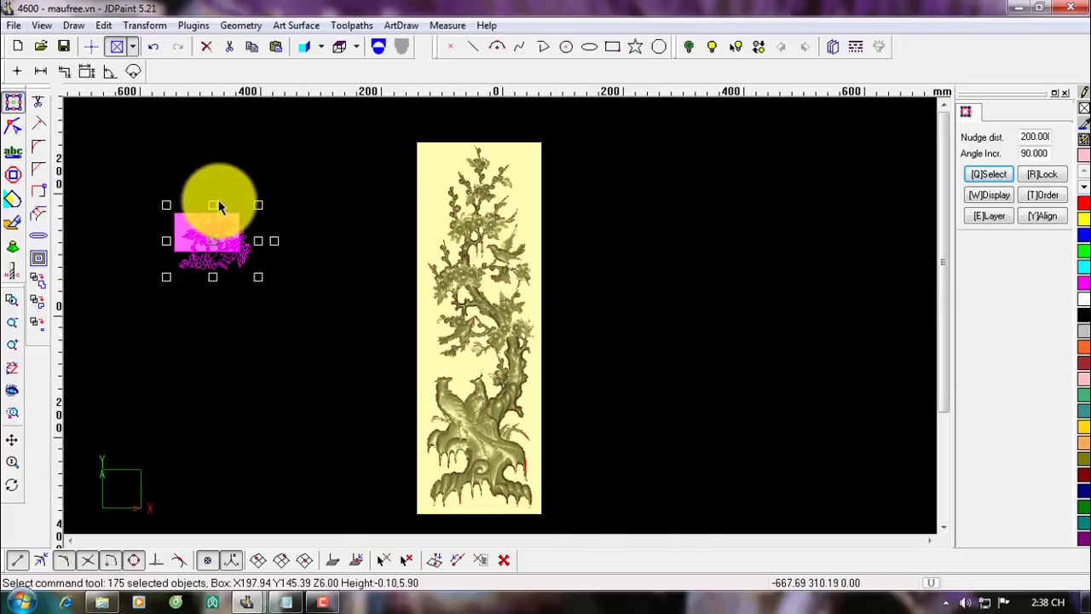
pyautogui.scroll(2, 215, 226)
pyautogui.scroll(1, 211, 243)
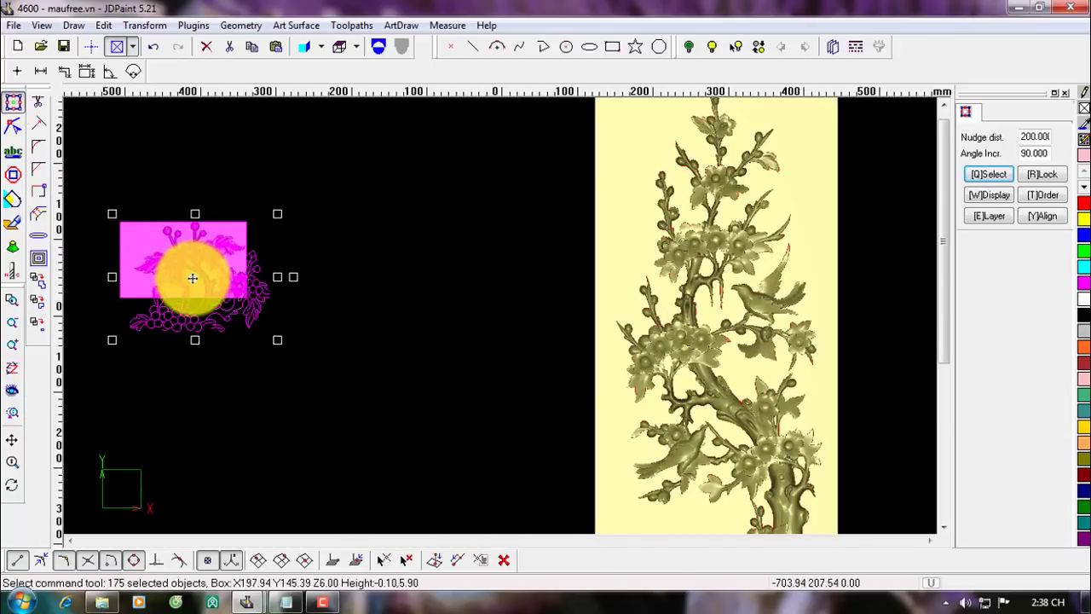
pyautogui.moveTo(192, 278); pyautogui.dragTo(571, 191)
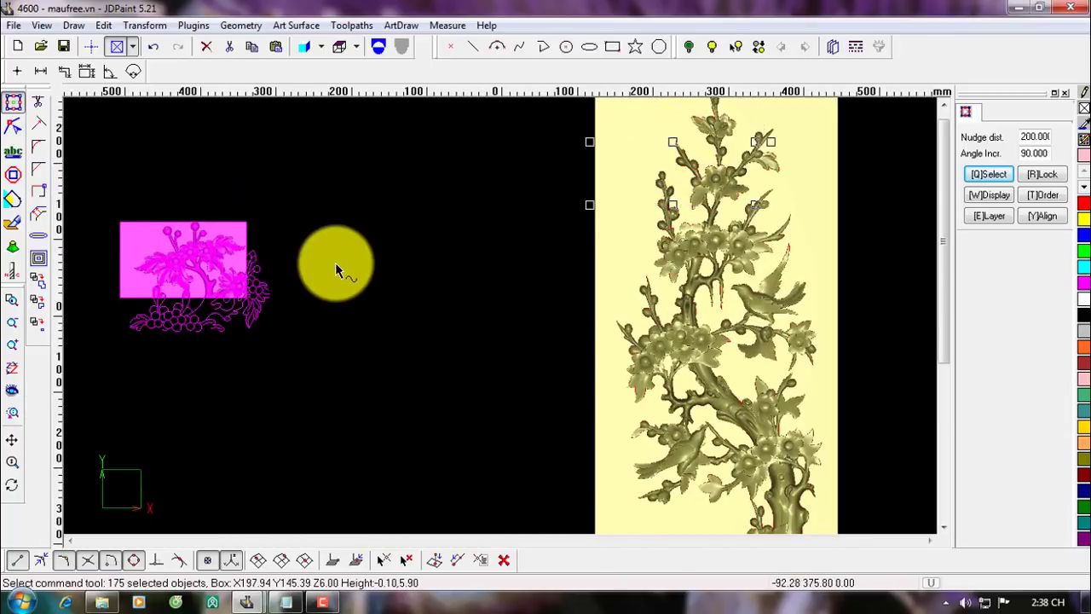
pyautogui.scroll(-3, 335, 262)
pyautogui.scroll(1, 517, 182)
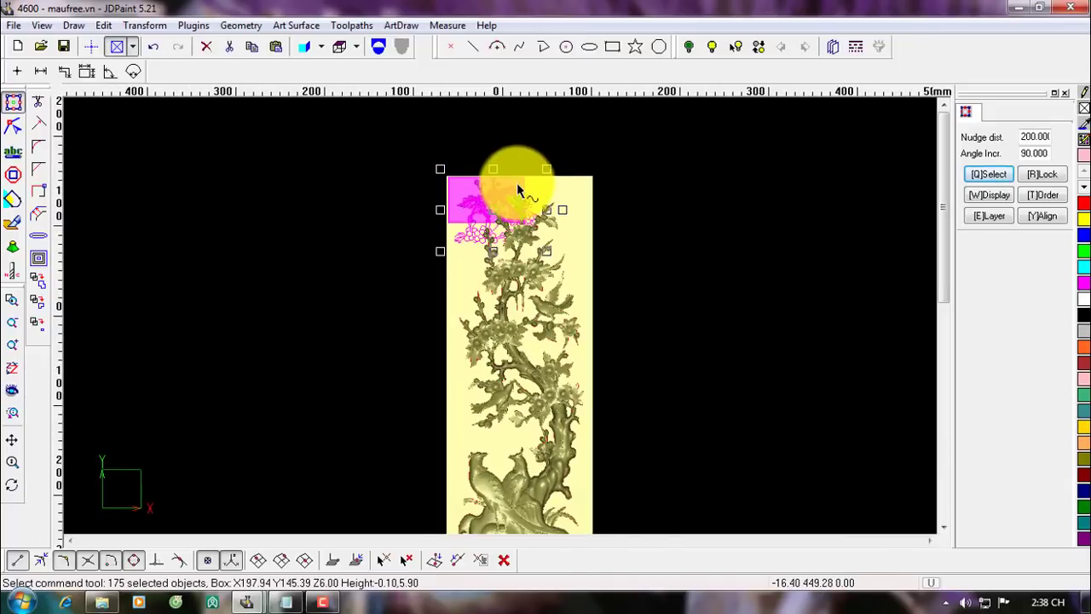
pyautogui.scroll(2, 517, 182)
pyautogui.moveTo(469, 234); pyautogui.dragTo(222, 294)
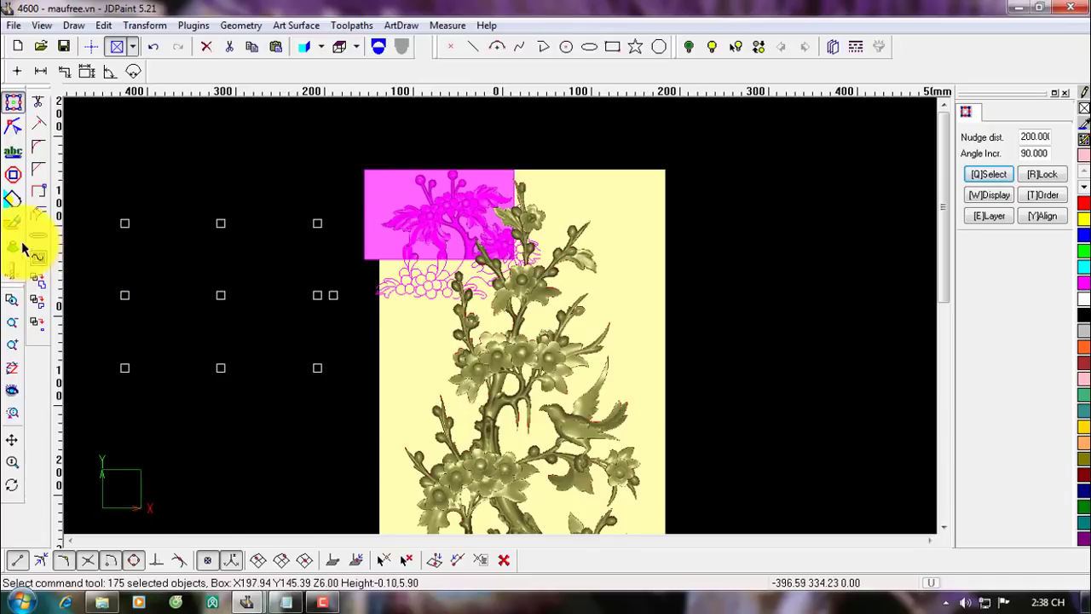
# Flatten the partial flower cluster and leaves in the cropped relief's lower right with Punch at Absolute height 0, colour mask Ignore.
pyautogui.click(13, 224)
pyautogui.scroll(2, 275, 300)
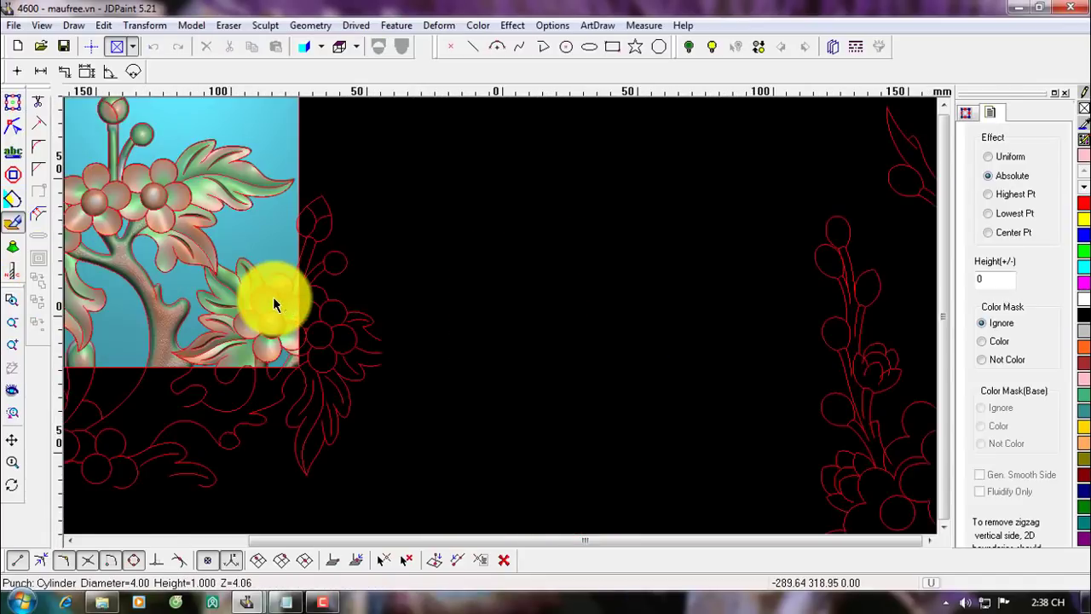
pyautogui.scroll(2, 226, 319)
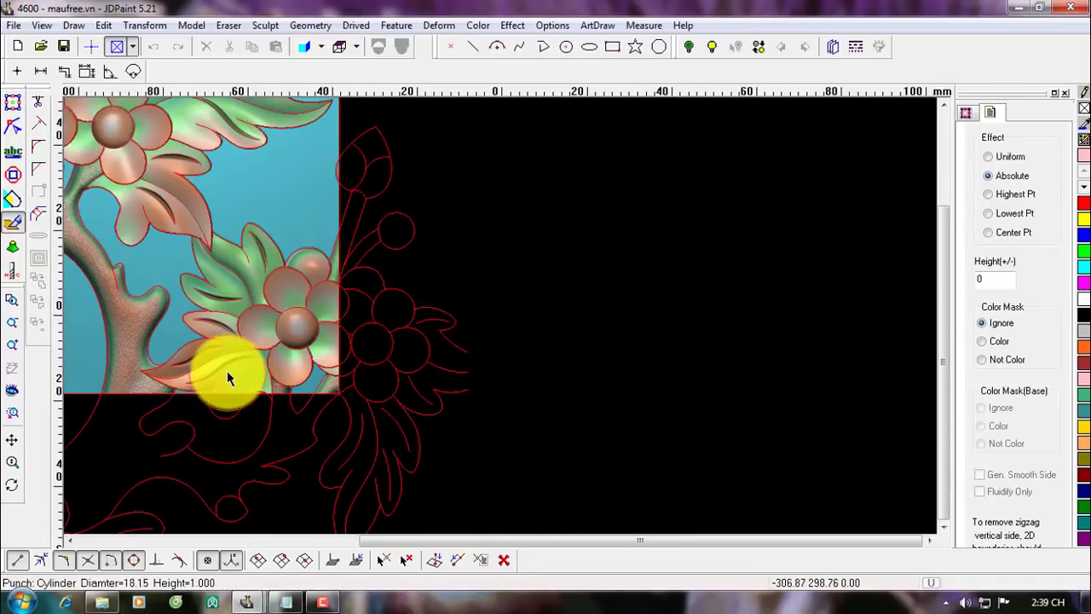
pyautogui.moveTo(226, 371)
pyautogui.mouseDown()
pyautogui.moveTo(348, 312)
pyautogui.moveTo(247, 291)
pyautogui.moveTo(168, 327)
pyautogui.moveTo(151, 267)
pyautogui.moveTo(243, 271)
pyautogui.moveTo(270, 213)
pyautogui.moveTo(239, 202)
pyautogui.moveTo(88, 278)
pyautogui.moveTo(123, 251)
pyautogui.mouseUp()
pyautogui.scroll(2, 248, 292)
pyautogui.scroll(-3, 469, 247)
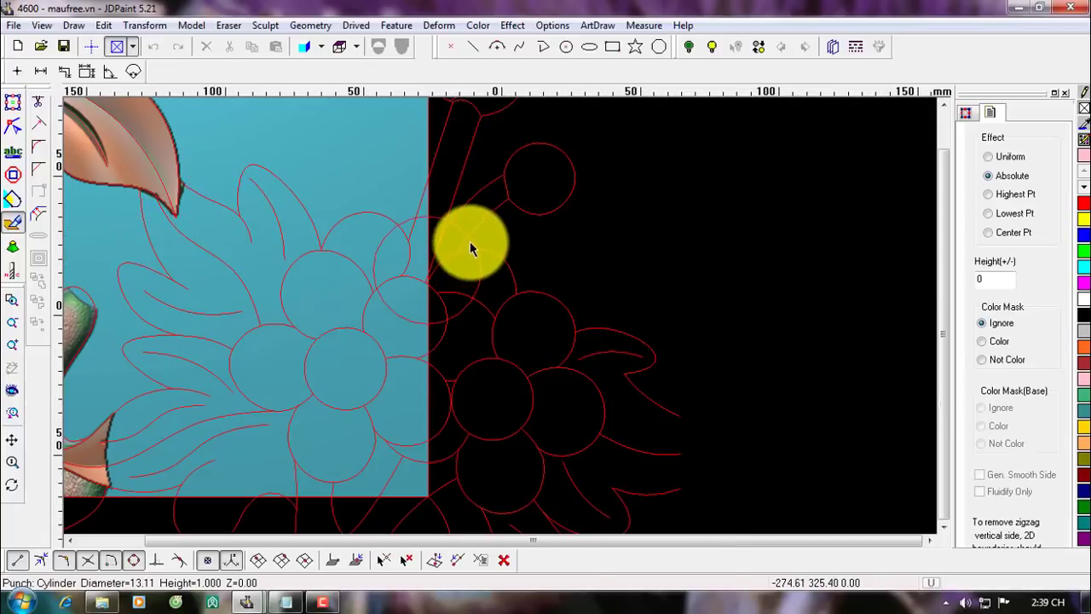
# Leave the Punch effect and delete the leftover outline curves of the flattened flower cluster.
pyautogui.rightClick(619, 314)
pyautogui.moveTo(426, 162); pyautogui.dragTo(390, 243)
pyautogui.press('Delete')
pyautogui.press('Delete')
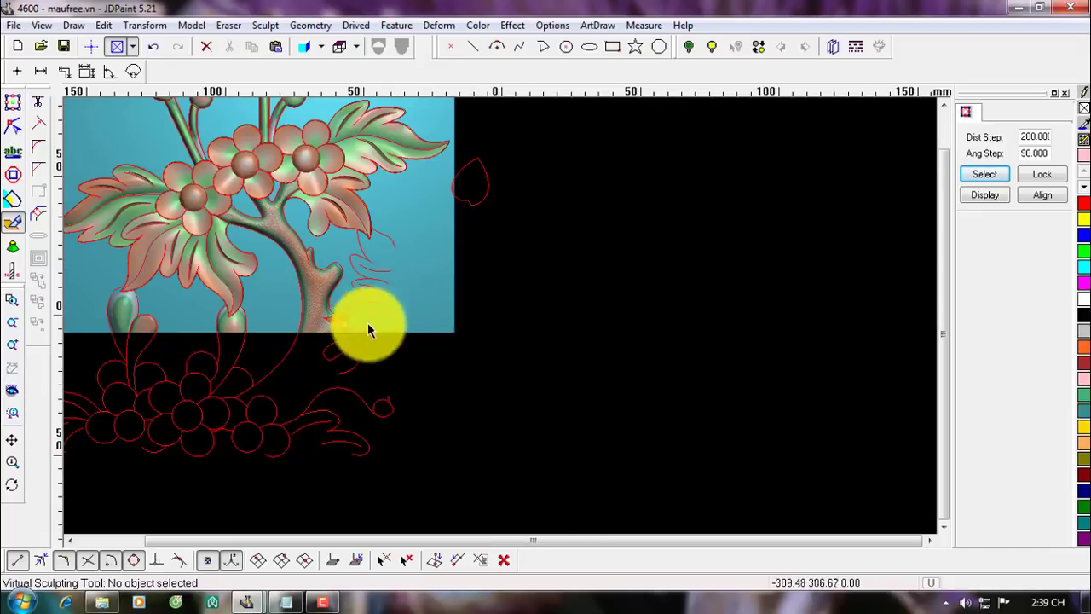
pyautogui.moveTo(458, 451); pyautogui.dragTo(144, 372)
pyautogui.press('Delete')
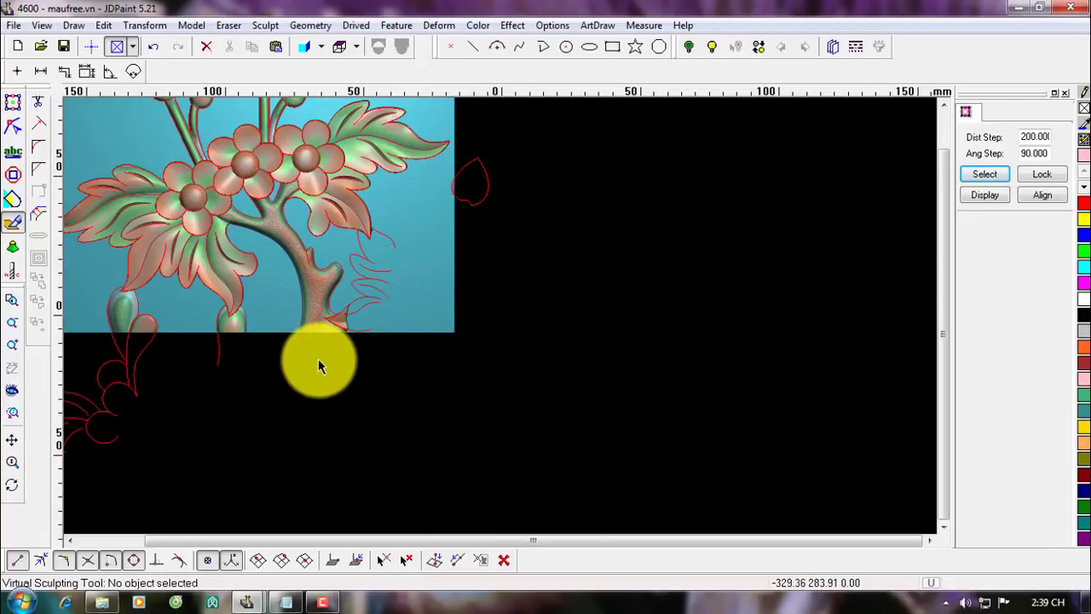
pyautogui.hotkey('ctrl', 'z')
pyautogui.press('Escape')
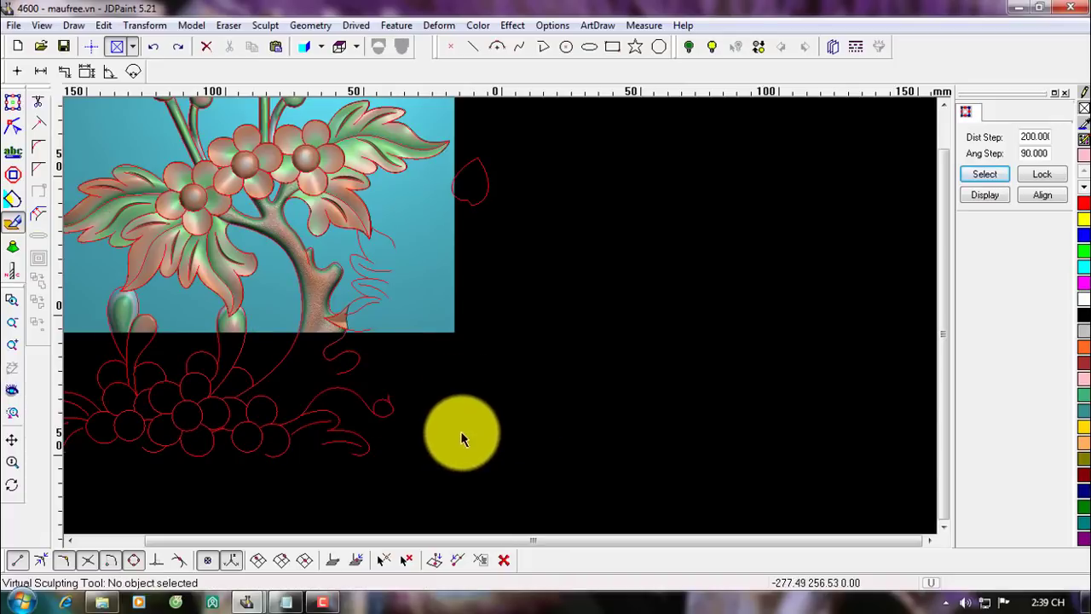
# Draw a short straight line from the open end of the branch curve below the relief to the curve beneath it.
pyautogui.scroll(5, 332, 402)
pyautogui.press('space')
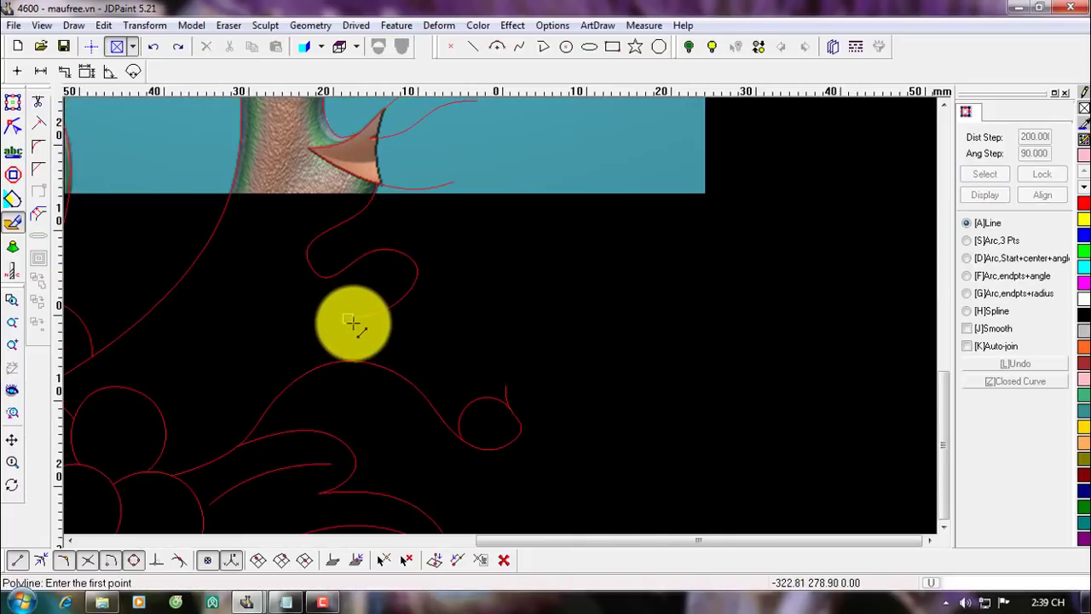
pyautogui.click(350, 319)
pyautogui.click(318, 385)
pyautogui.rightClick(319, 389)
pyautogui.click(505, 340)
pyautogui.scroll(-5, 496, 338)
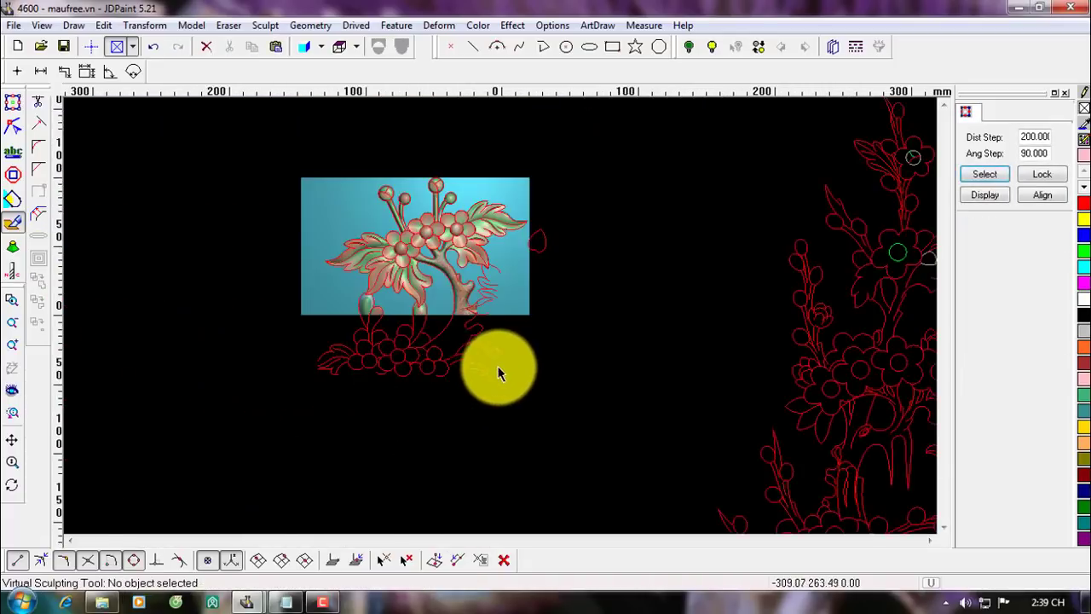
pyautogui.rightClick(573, 402)
pyautogui.press('Escape')
# Move the cropped relief and its curves onto the tall relief's upper left corner and select the tall relief.
pyautogui.click(13, 101)
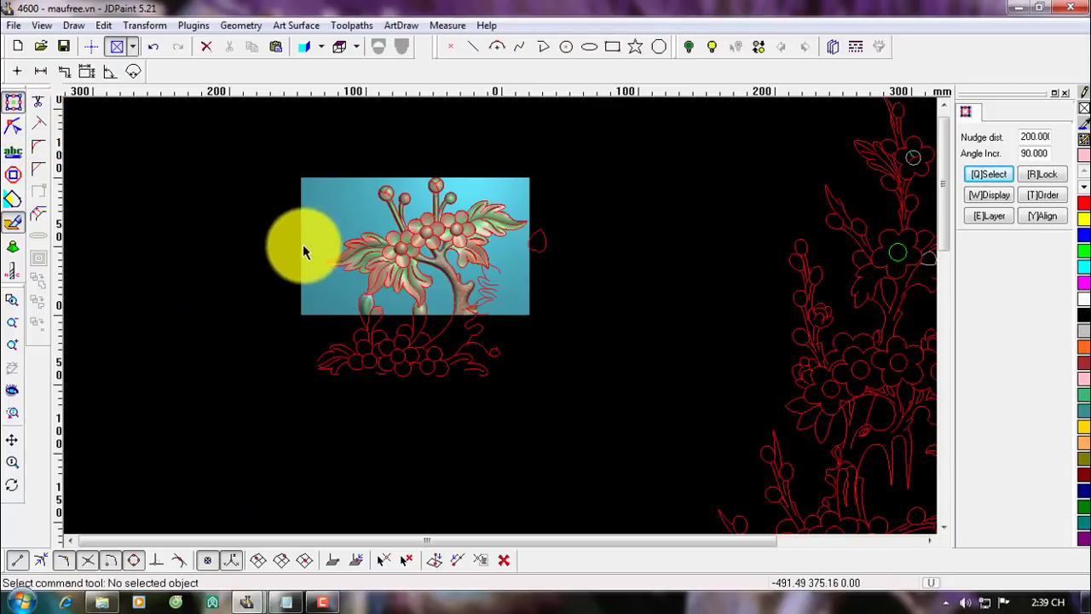
pyautogui.scroll(-3, 292, 244)
pyautogui.moveTo(235, 173); pyautogui.dragTo(417, 351)
pyautogui.moveTo(353, 254); pyautogui.dragTo(489, 217)
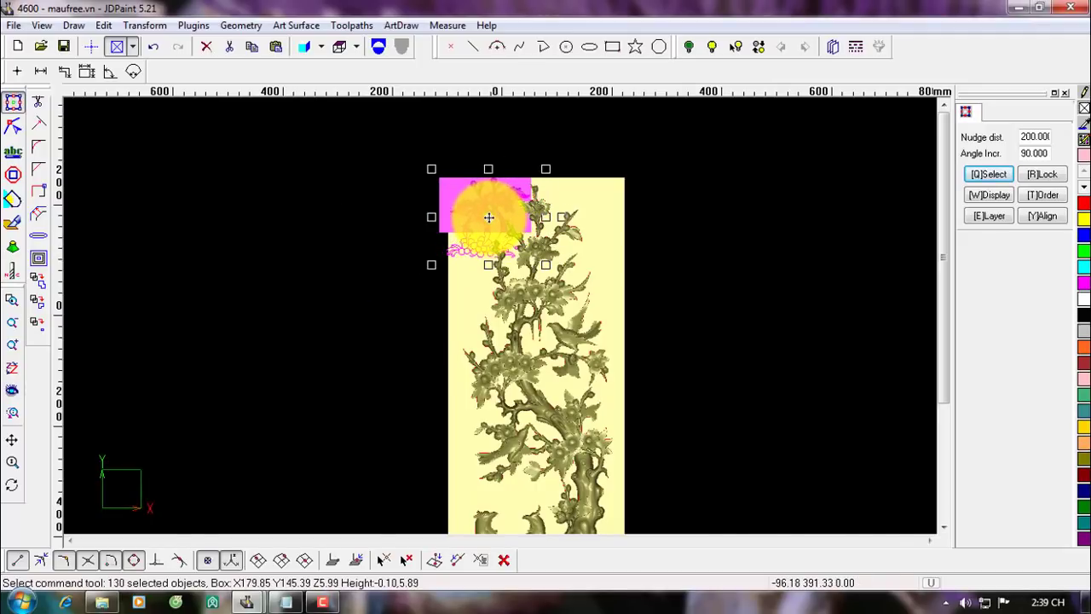
pyautogui.moveTo(695, 334); pyautogui.dragTo(481, 343)
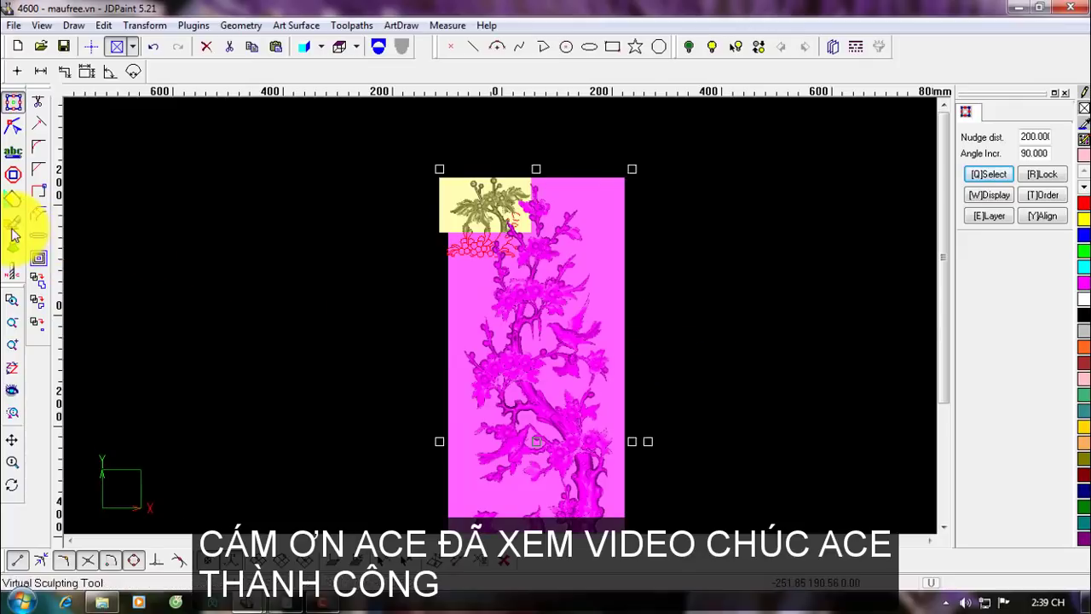
# Flatten the tall relief's uppermost flower sprig and the buds beside it with Punch at Absolute height 0, colour mask Ignore.
pyautogui.click(10, 228)
pyautogui.press('F9')
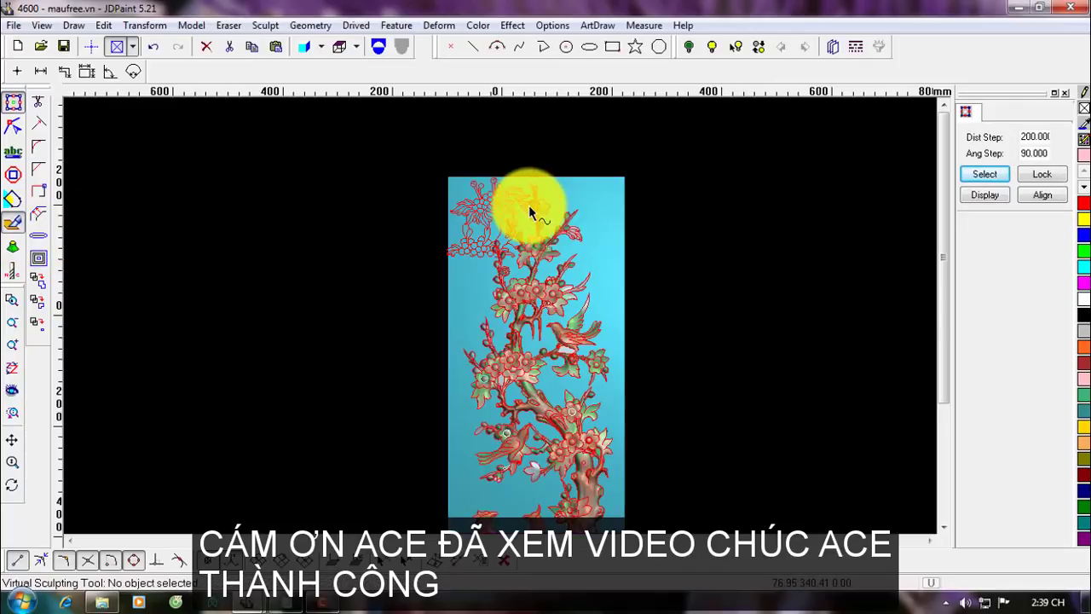
pyautogui.scroll(5, 540, 213)
pyautogui.press('a')
pyautogui.press('a')
pyautogui.press('a')
pyautogui.press('a')
pyautogui.press('a')
pyautogui.press('a')
pyautogui.press('a')
pyautogui.press('a')
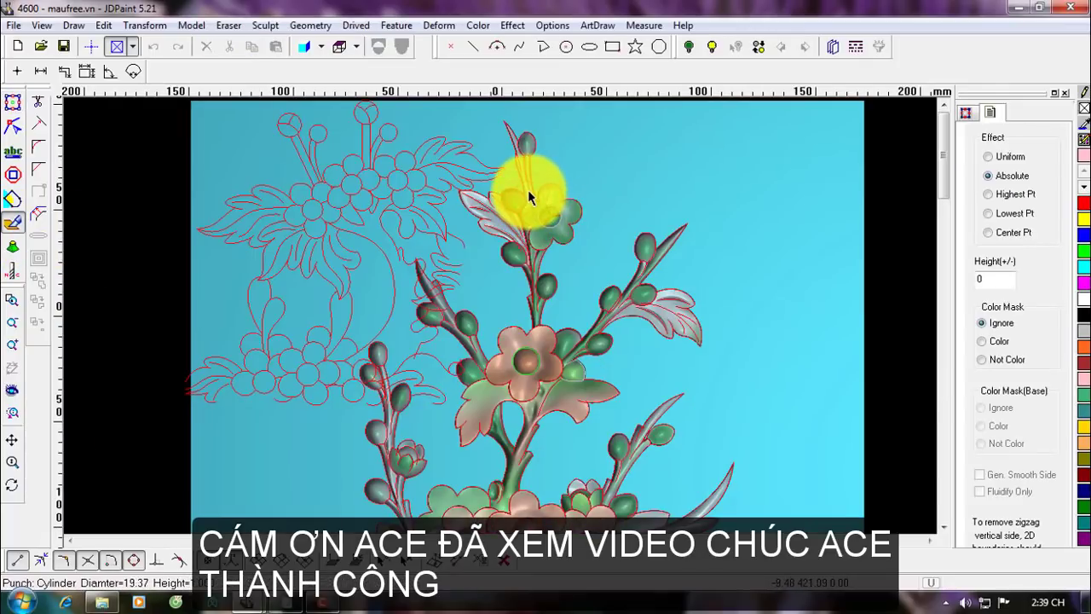
pyautogui.moveTo(529, 197)
pyautogui.mouseDown()
pyautogui.moveTo(514, 151)
pyautogui.moveTo(509, 246)
pyautogui.moveTo(414, 304)
pyautogui.moveTo(524, 245)
pyautogui.moveTo(480, 171)
pyautogui.moveTo(512, 244)
pyautogui.moveTo(495, 276)
pyautogui.moveTo(400, 304)
pyautogui.moveTo(392, 290)
pyautogui.mouseUp()
pyautogui.rightClick(390, 290)
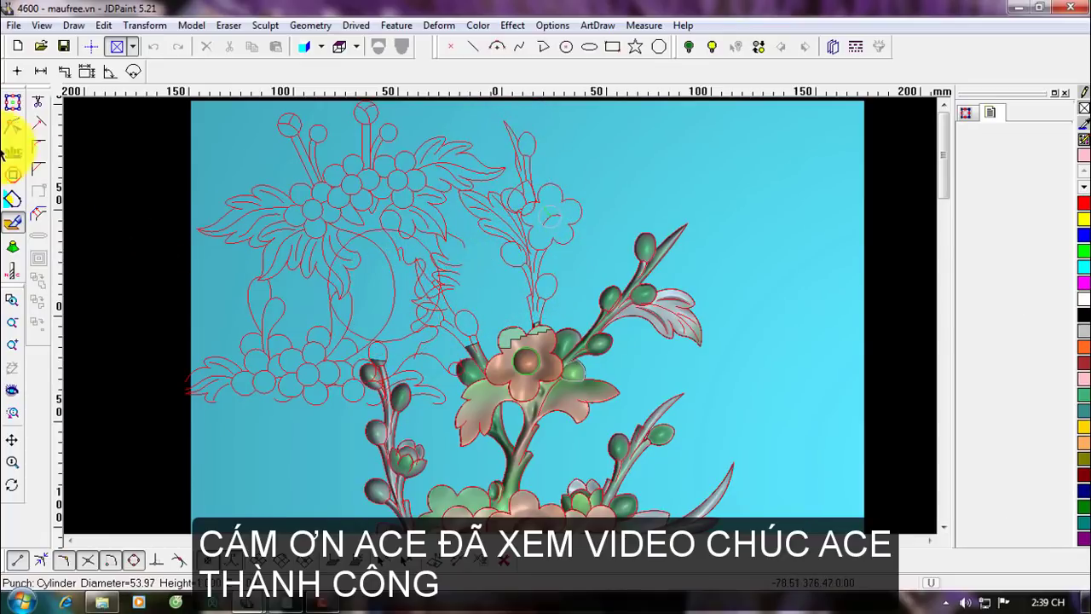
# Drop the cropped flower relief's minimum Z to the XOY plane and scale its height to Max Z 6.
pyautogui.click(10, 108)
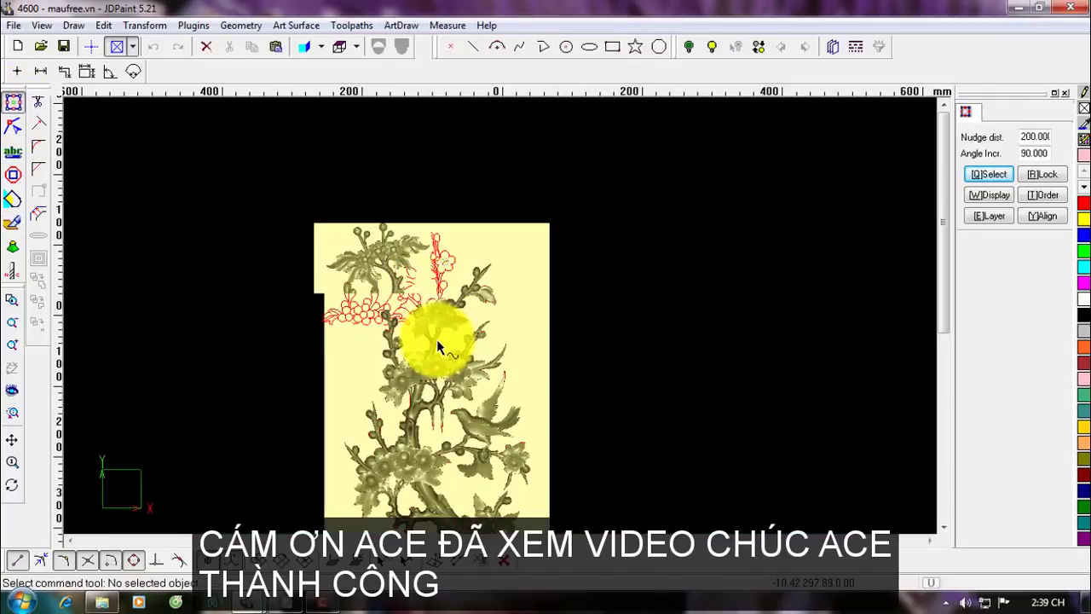
pyautogui.scroll(-2, 424, 312)
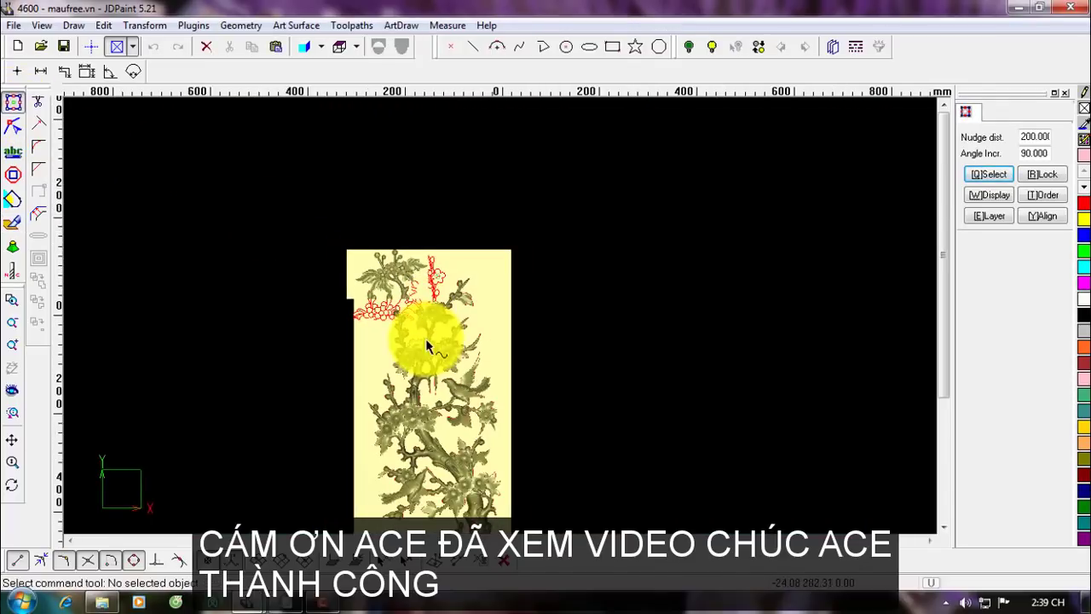
pyautogui.scroll(1, 429, 376)
pyautogui.click(427, 383)
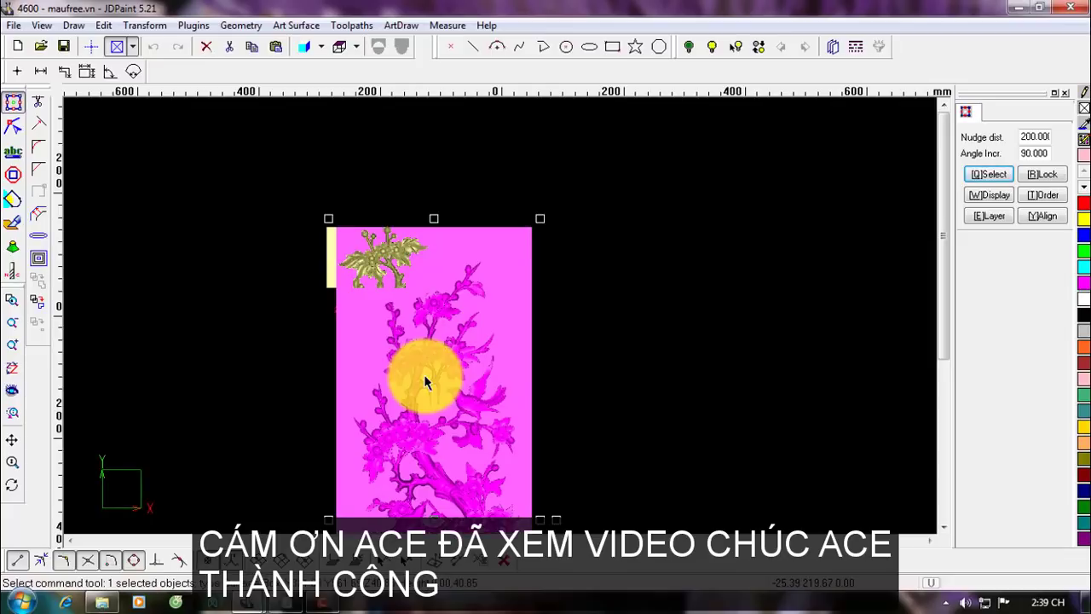
pyautogui.scroll(1, 424, 382)
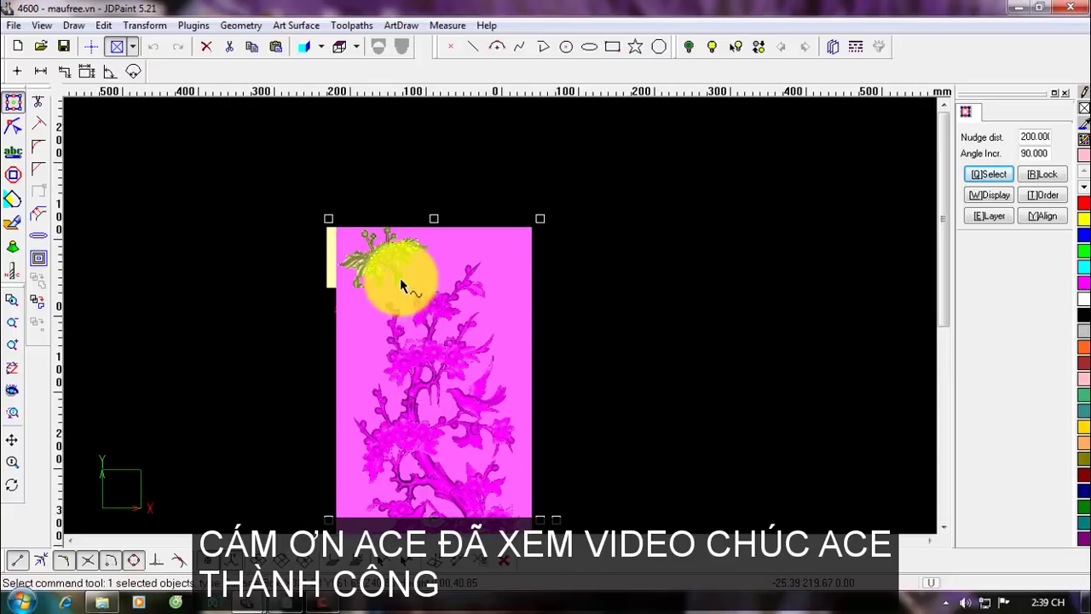
pyautogui.click(362, 232)
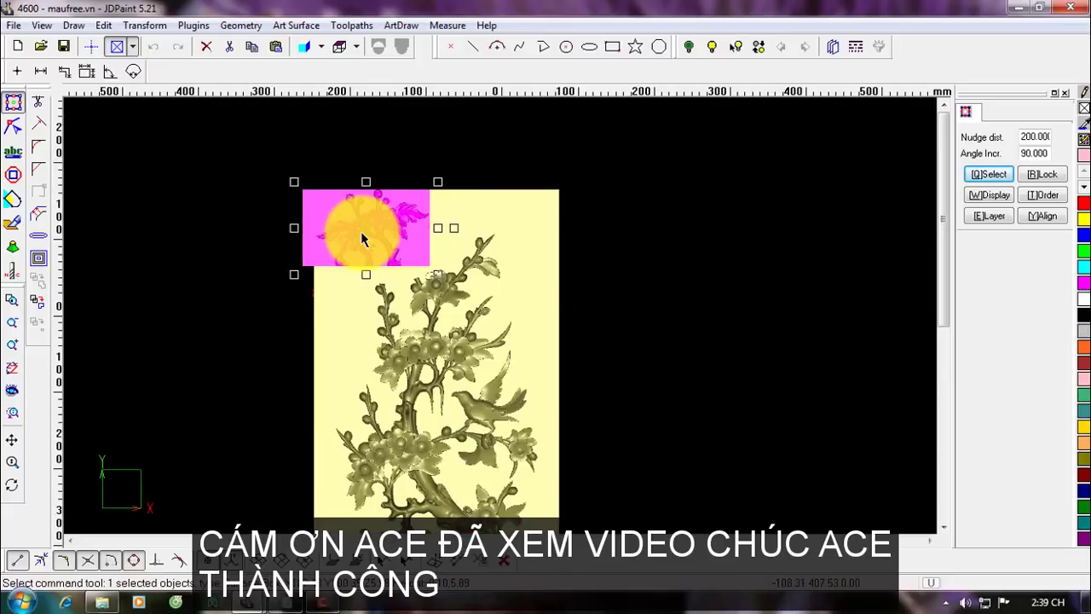
pyautogui.click(12, 222)
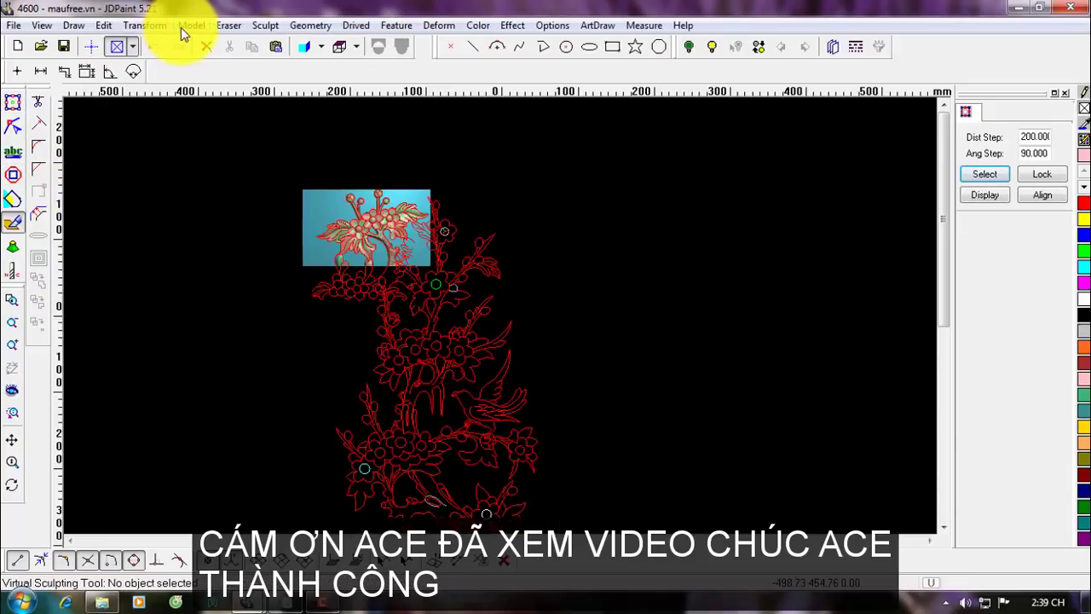
pyautogui.click(181, 27)
pyautogui.click(231, 203)
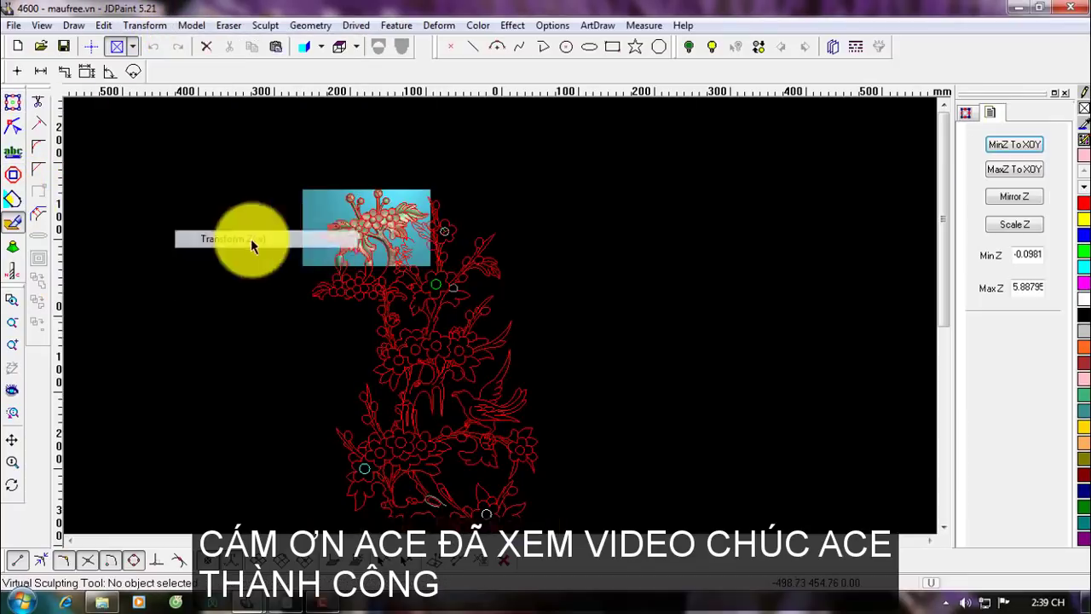
pyautogui.click(1009, 150)
pyautogui.write('6')
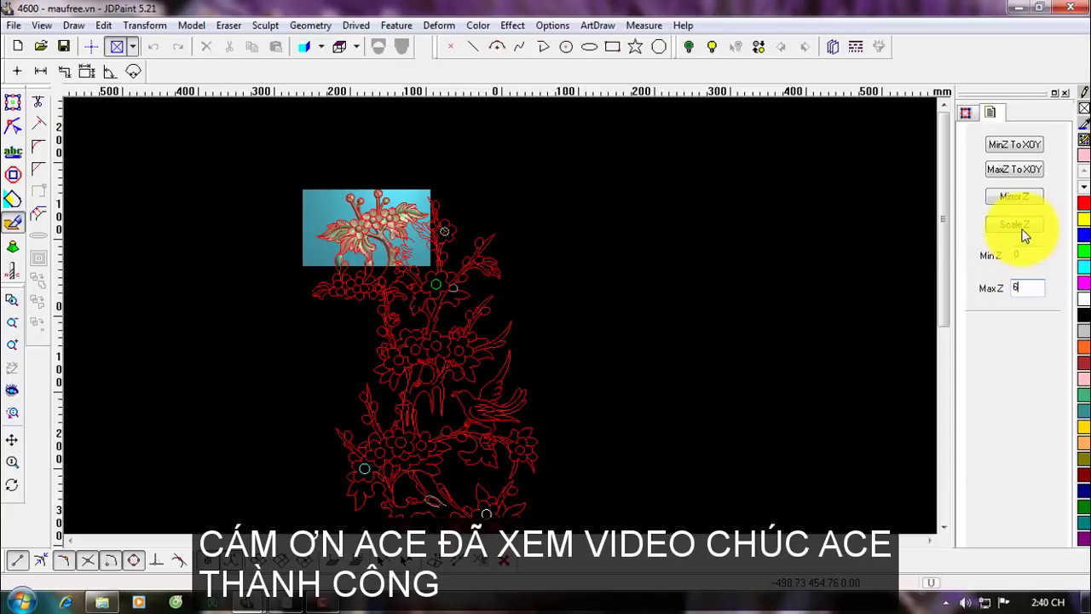
pyautogui.click(1015, 225)
# Check the Z heights of the cropped relief and the tall relief in turn.
pyautogui.click(13, 101)
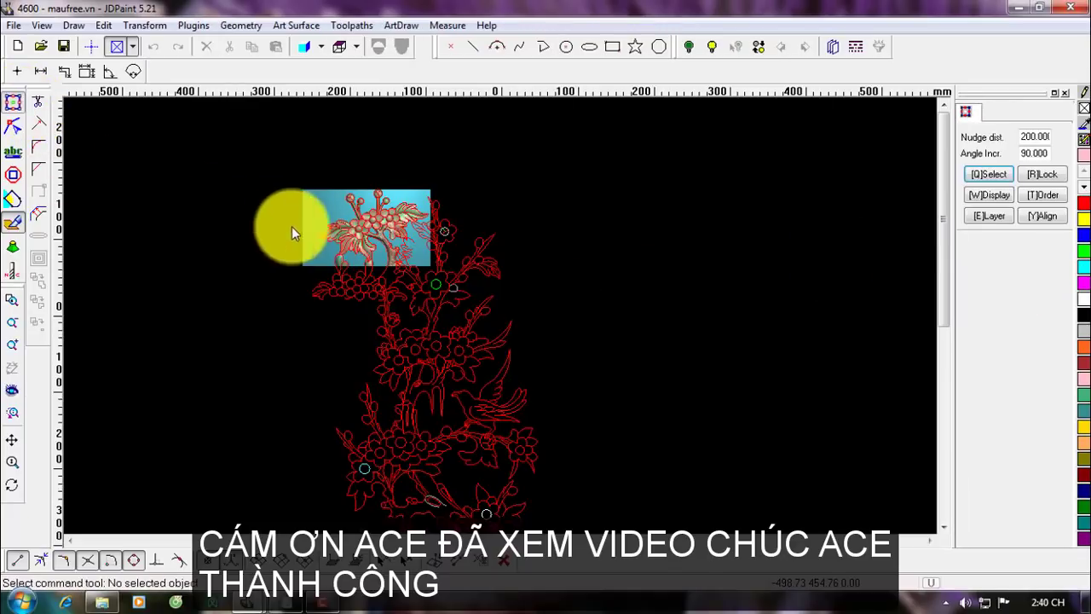
pyautogui.click(367, 239)
pyautogui.click(431, 293)
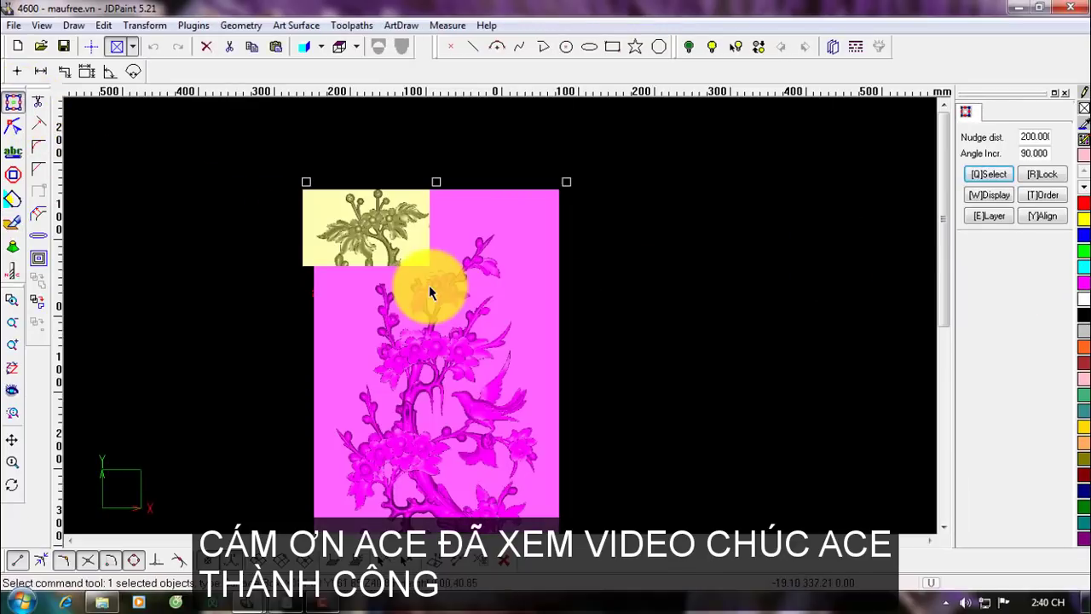
pyautogui.click(372, 230)
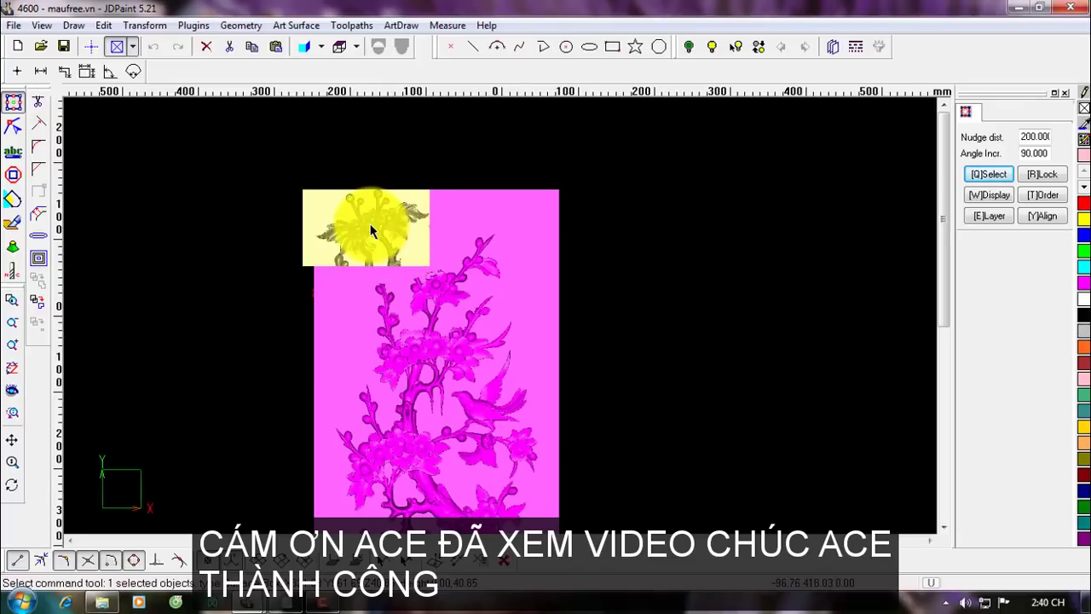
pyautogui.click(372, 231)
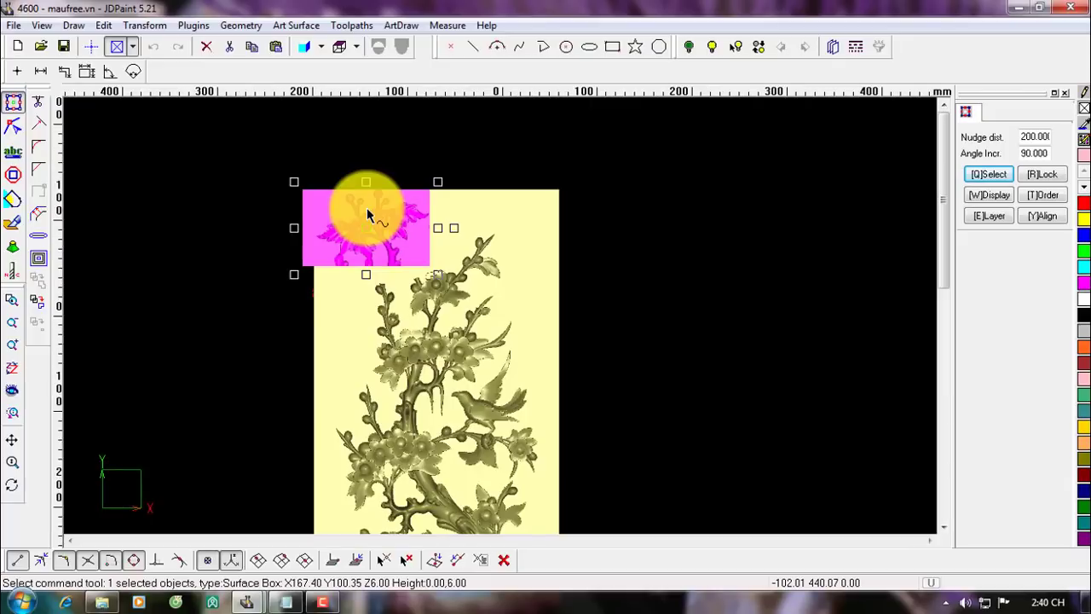
pyautogui.scroll(2, 366, 207)
pyautogui.scroll(1, 367, 207)
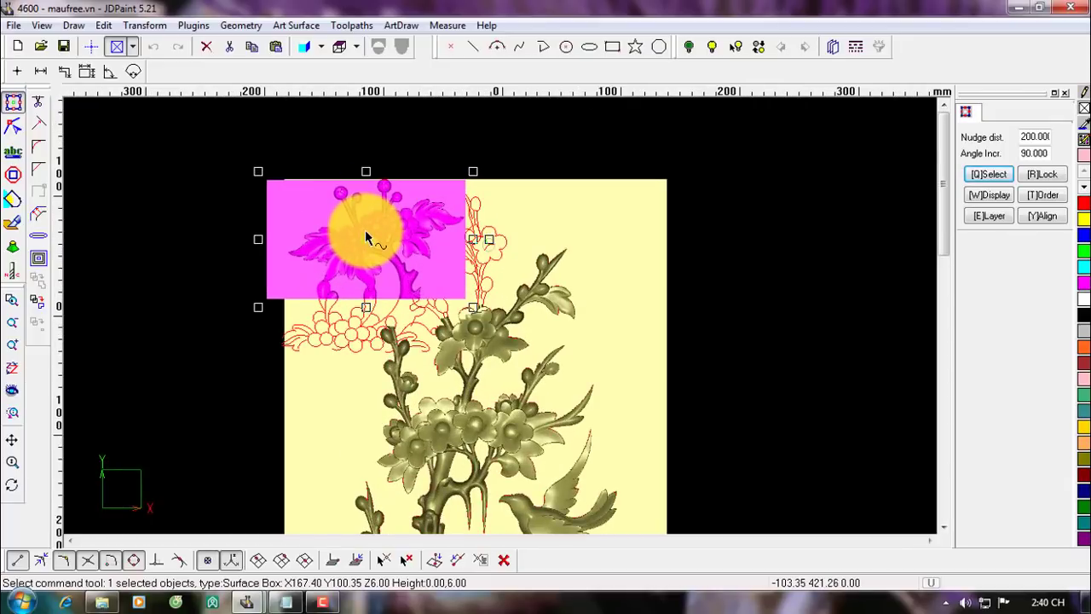
# Scale the tall relief's height to Max Z 40 with Transform Z.
pyautogui.click(463, 407)
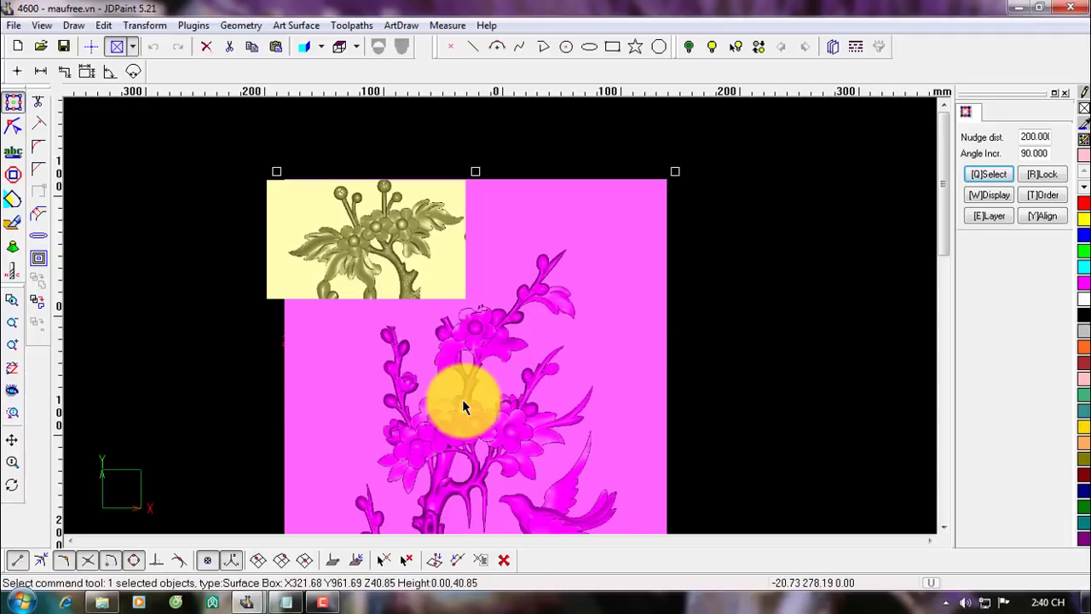
pyautogui.click(13, 223)
pyautogui.click(191, 24)
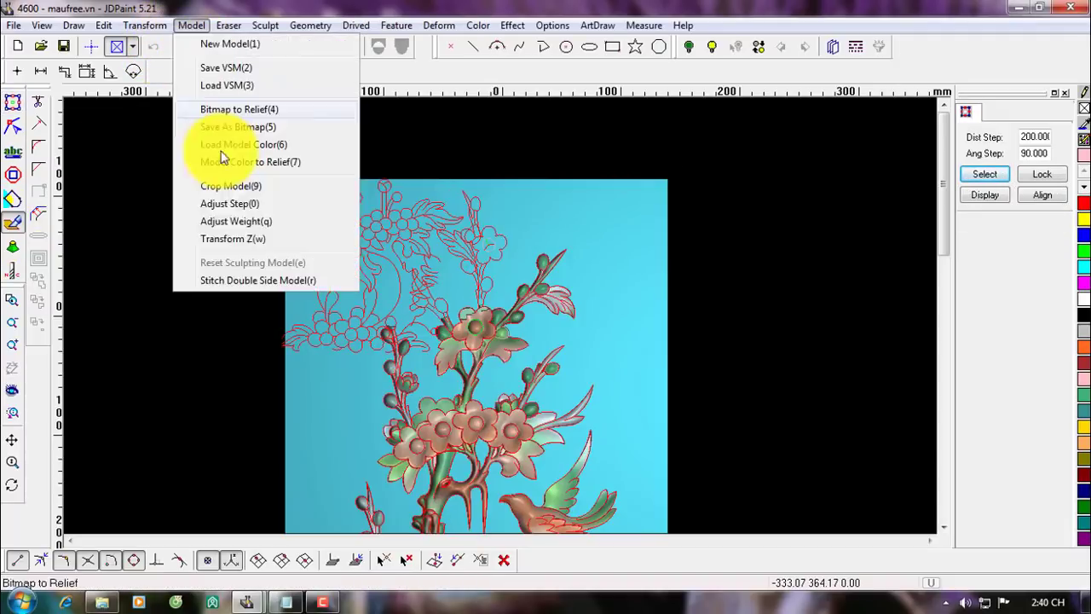
pyautogui.click(237, 239)
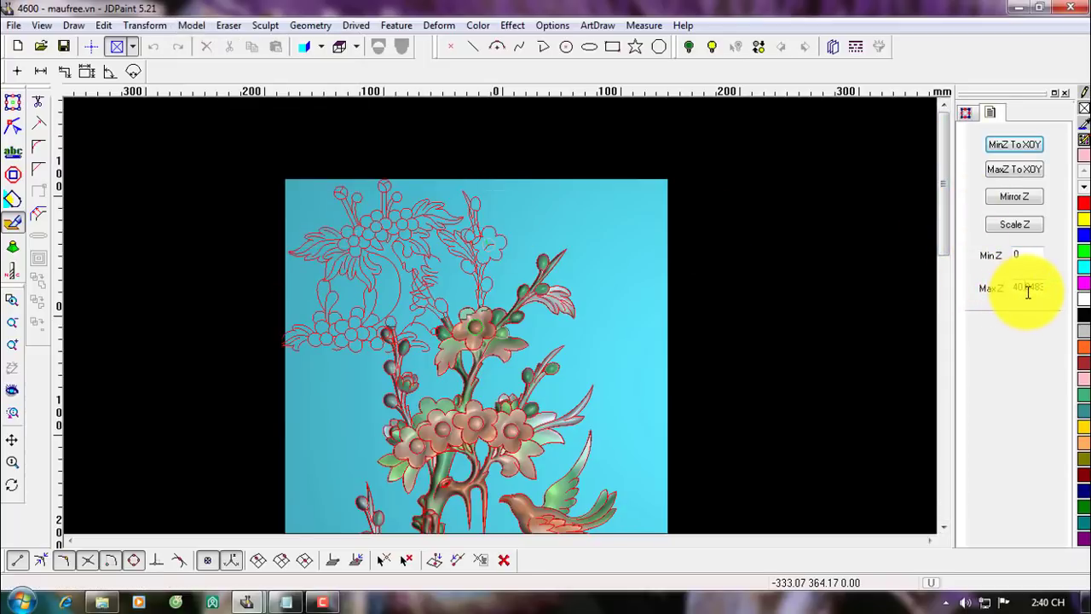
pyautogui.write('40')
pyautogui.click(1021, 226)
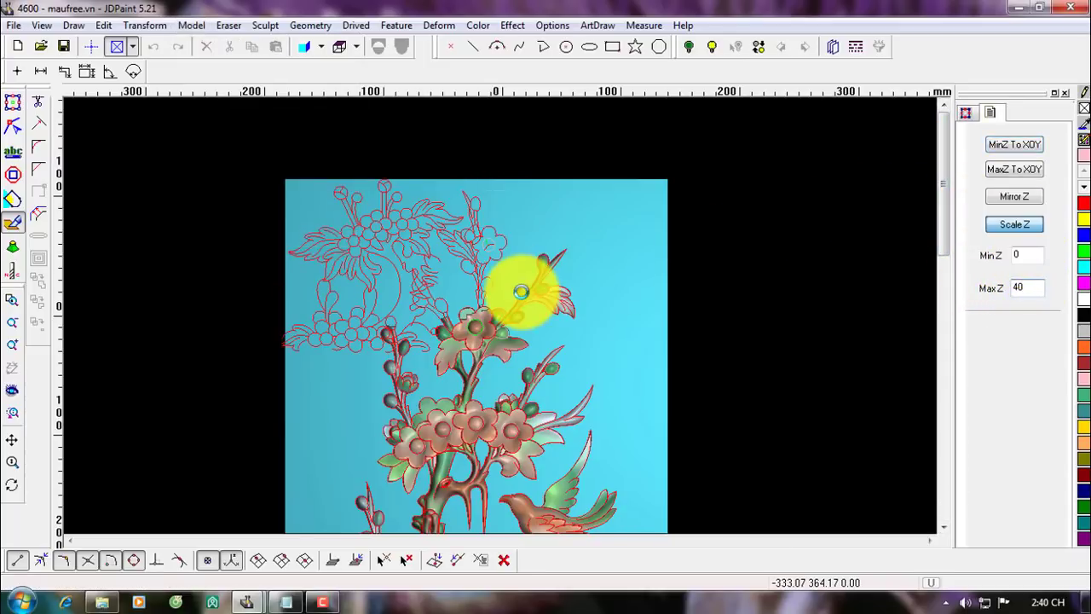
pyautogui.rightClick(460, 249)
pyautogui.scroll(-2, 461, 248)
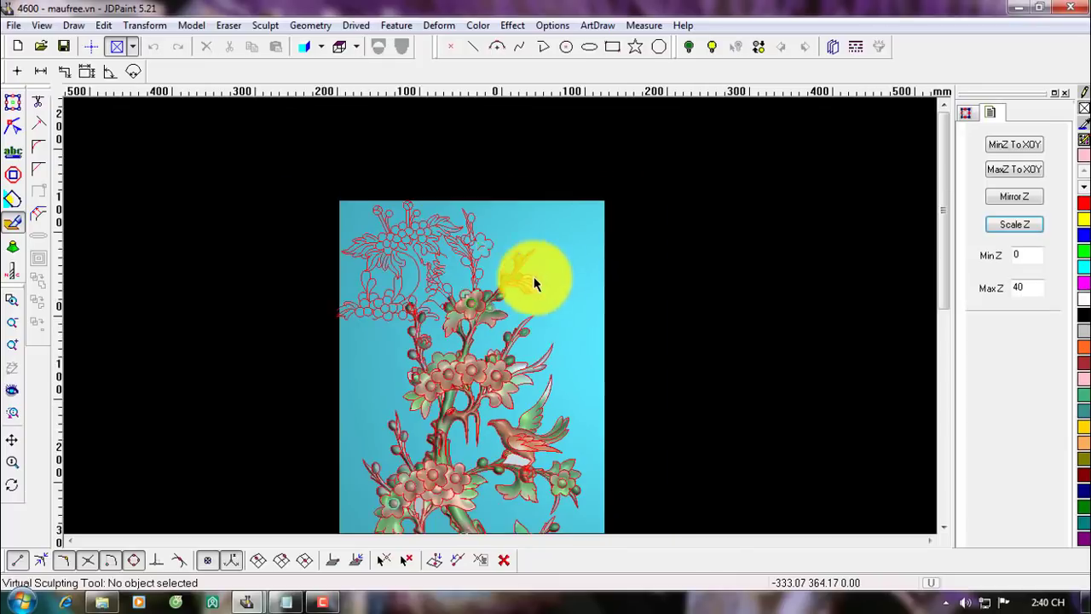
pyautogui.rightClick(644, 277)
# Compare the rescaled tall relief's height and extents with those of the cropped flower relief.
pyautogui.click(19, 104)
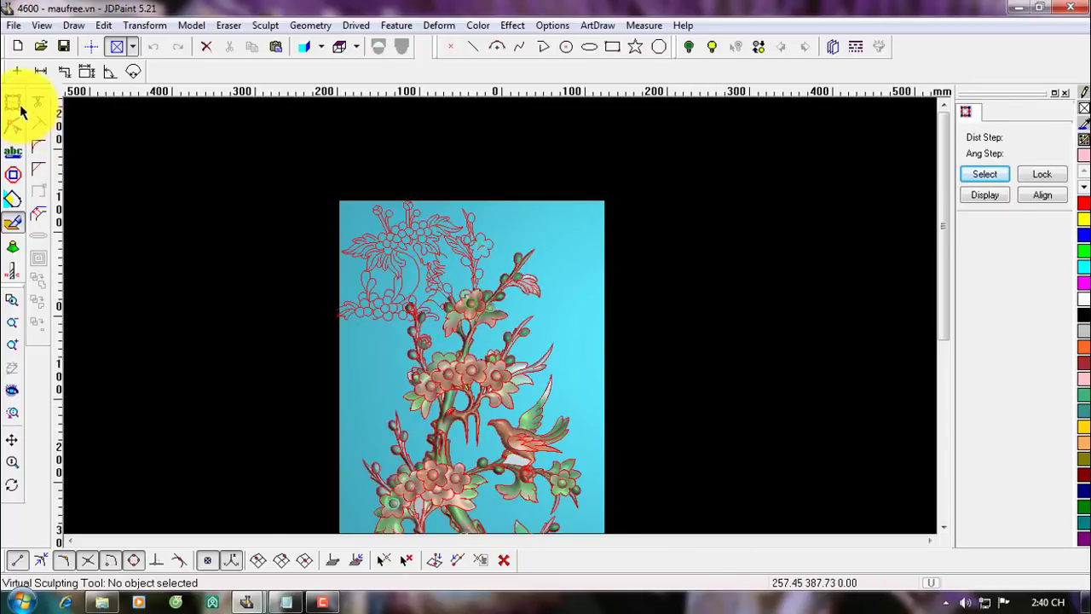
pyautogui.rightClick(540, 263)
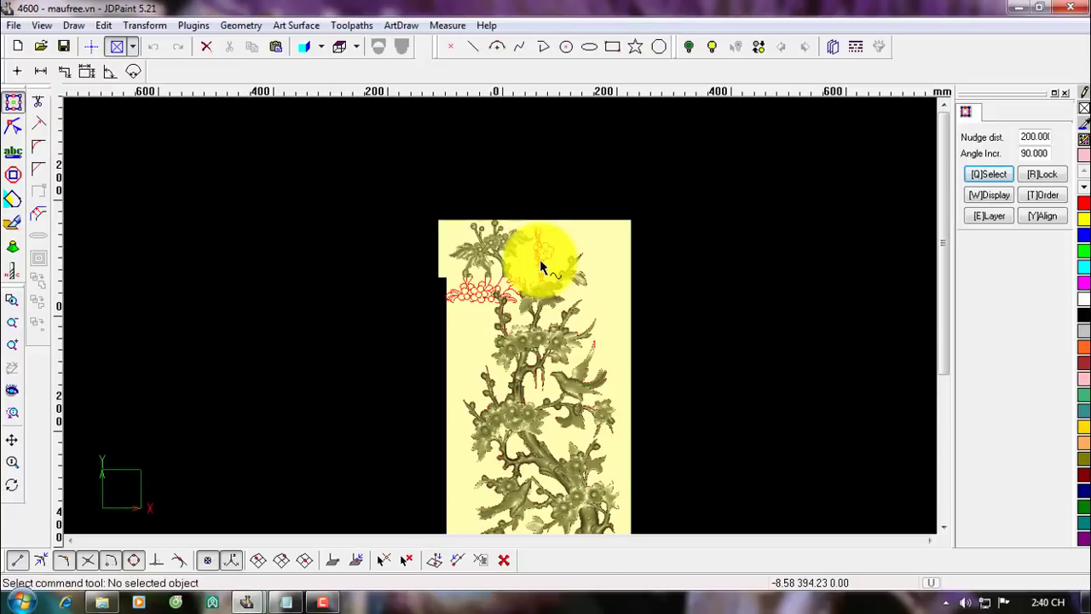
pyautogui.scroll(1, 539, 260)
pyautogui.scroll(1, 540, 260)
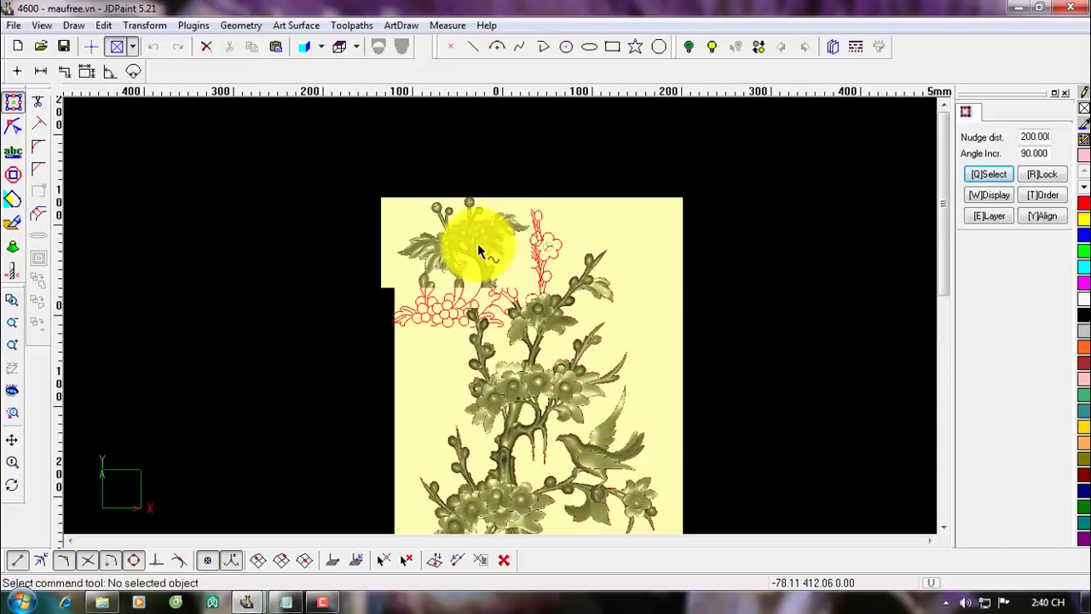
pyautogui.click(476, 242)
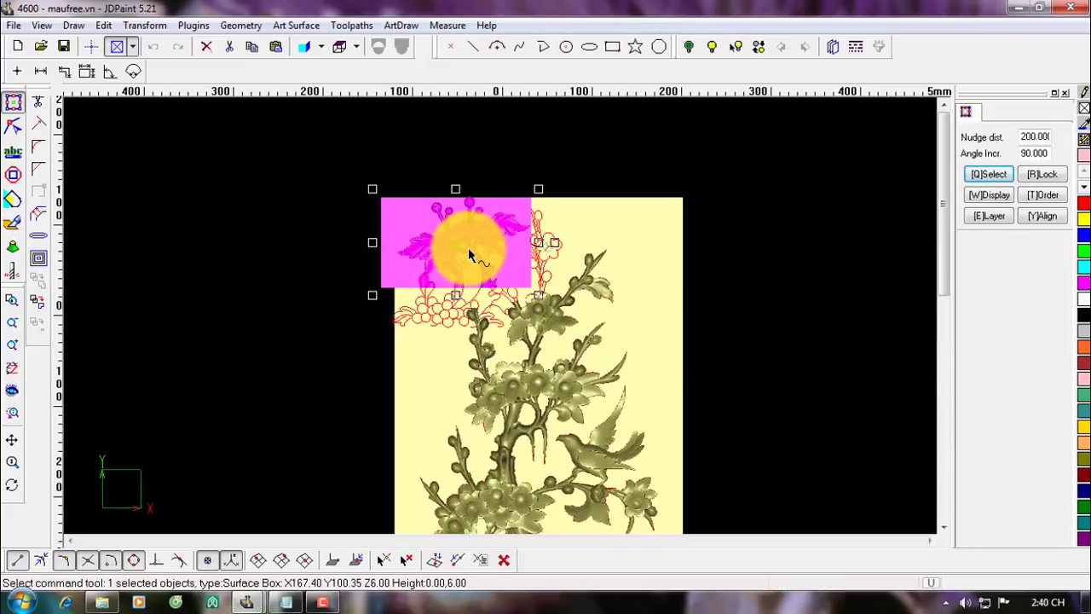
pyautogui.click(524, 401)
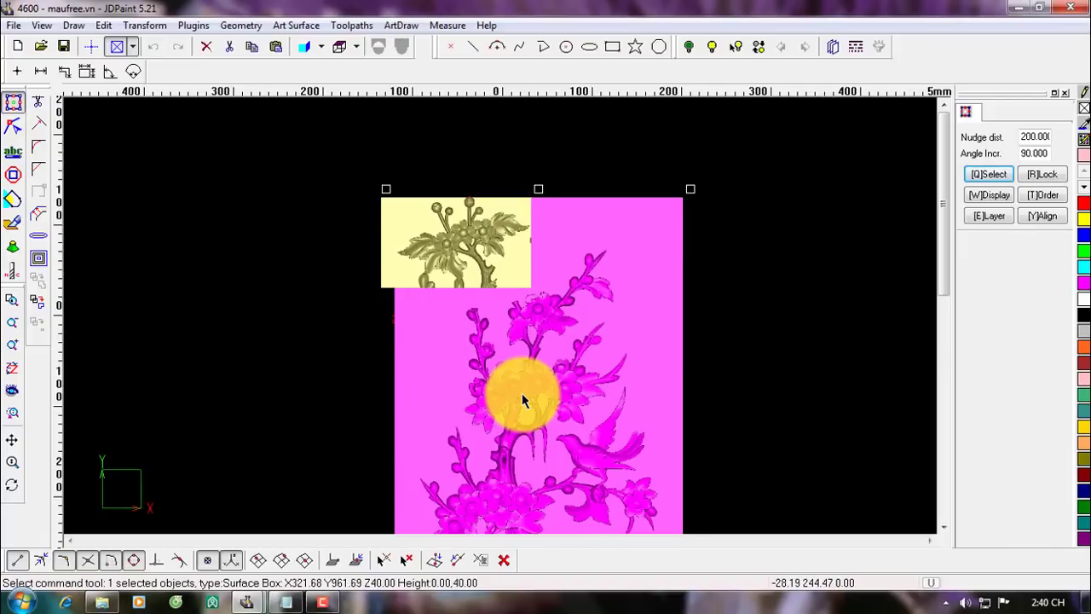
pyautogui.click(759, 353)
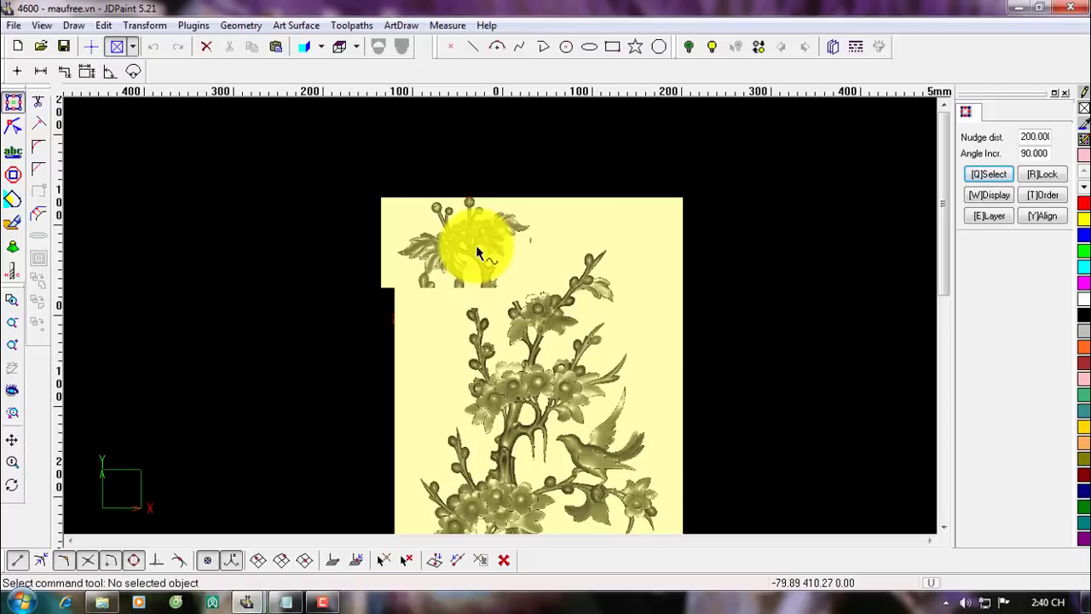
pyautogui.scroll(1, 503, 223)
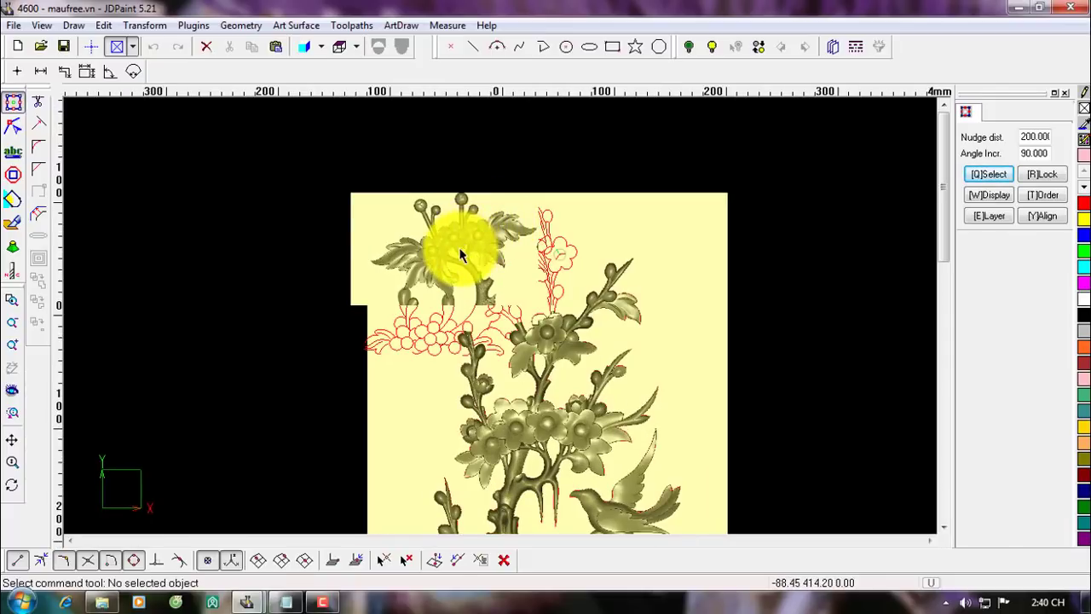
pyautogui.click(460, 254)
pyautogui.click(264, 312)
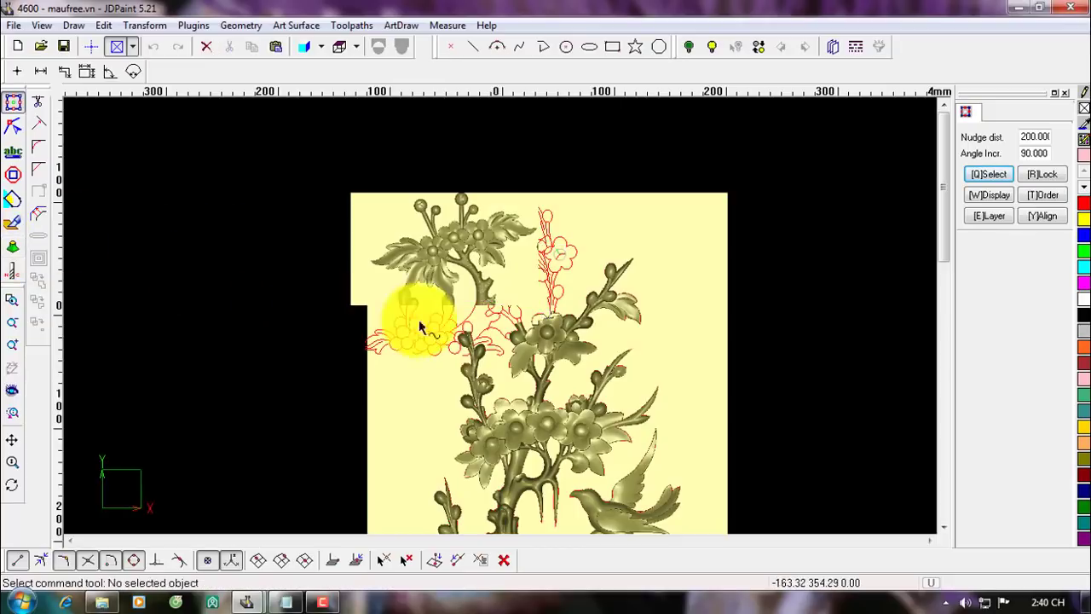
# Toggle Check Model in the Ceiling and Floor settings of the cropped flower relief and apply them.
pyautogui.click(454, 252)
pyautogui.click(12, 224)
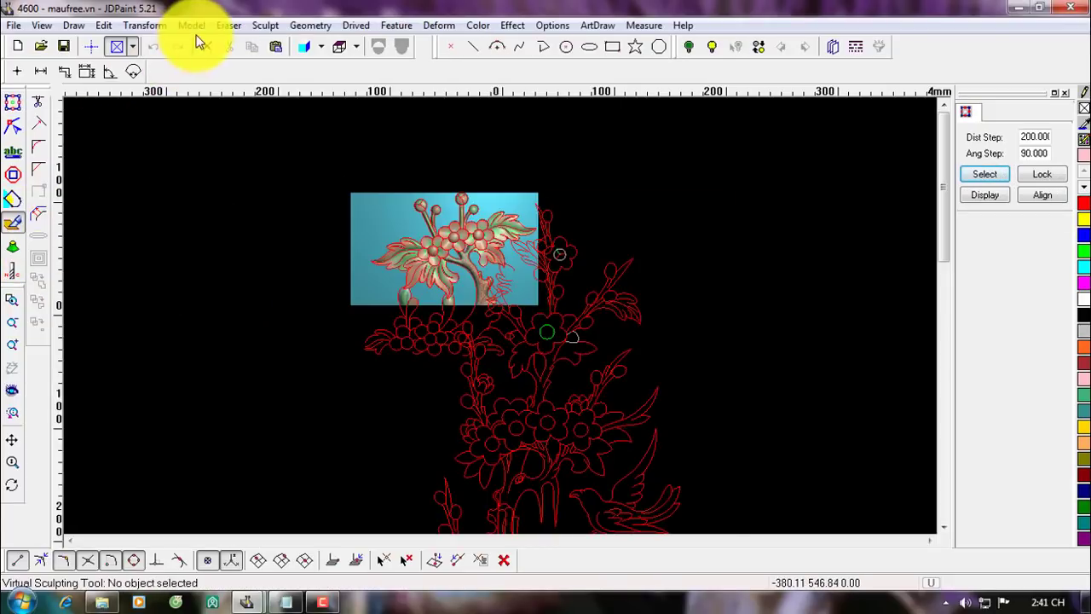
pyautogui.click(193, 25)
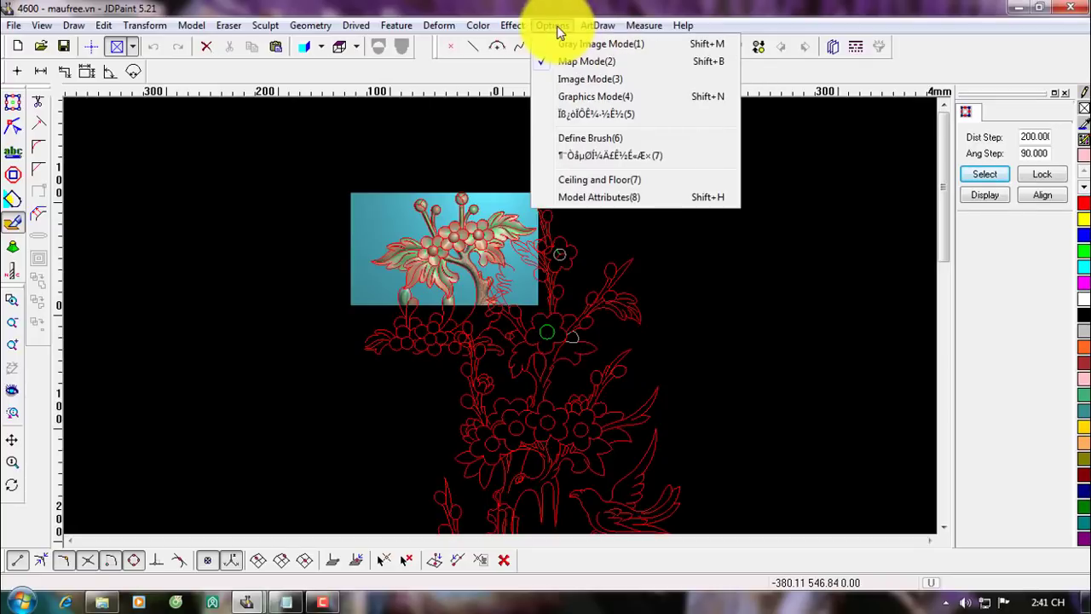
pyautogui.click(595, 179)
pyautogui.click(979, 292)
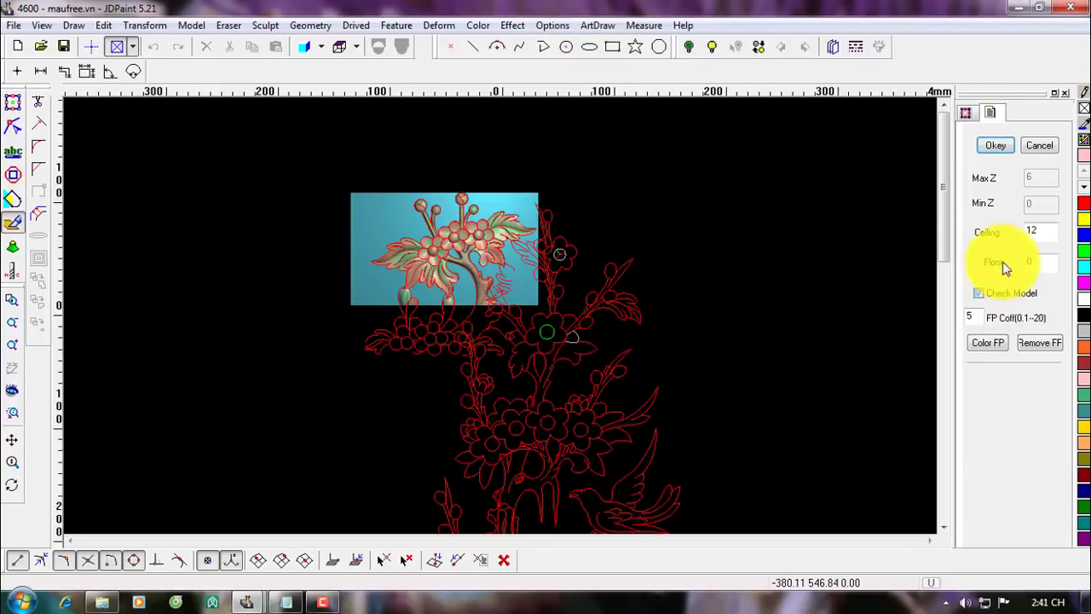
pyautogui.click(995, 150)
pyautogui.rightClick(773, 270)
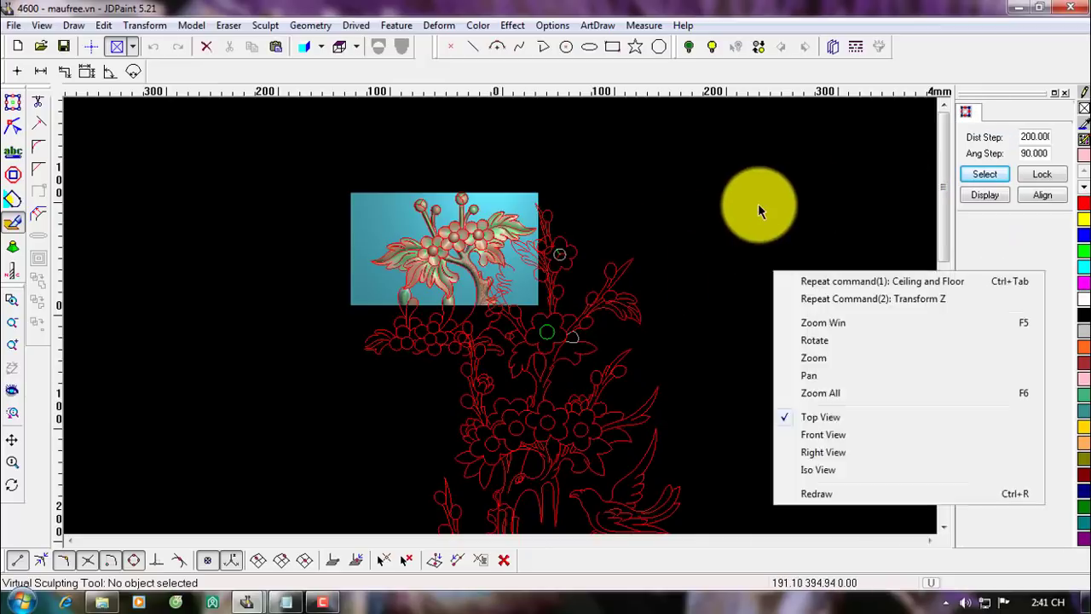
pyautogui.click(759, 208)
# Select the curves around the cropped relief, colour the model along them, and fill the enclosed regions with separate colours.
pyautogui.scroll(2, 526, 219)
pyautogui.moveTo(181, 134); pyautogui.dragTo(719, 465)
pyautogui.hotkey('shift', '1')
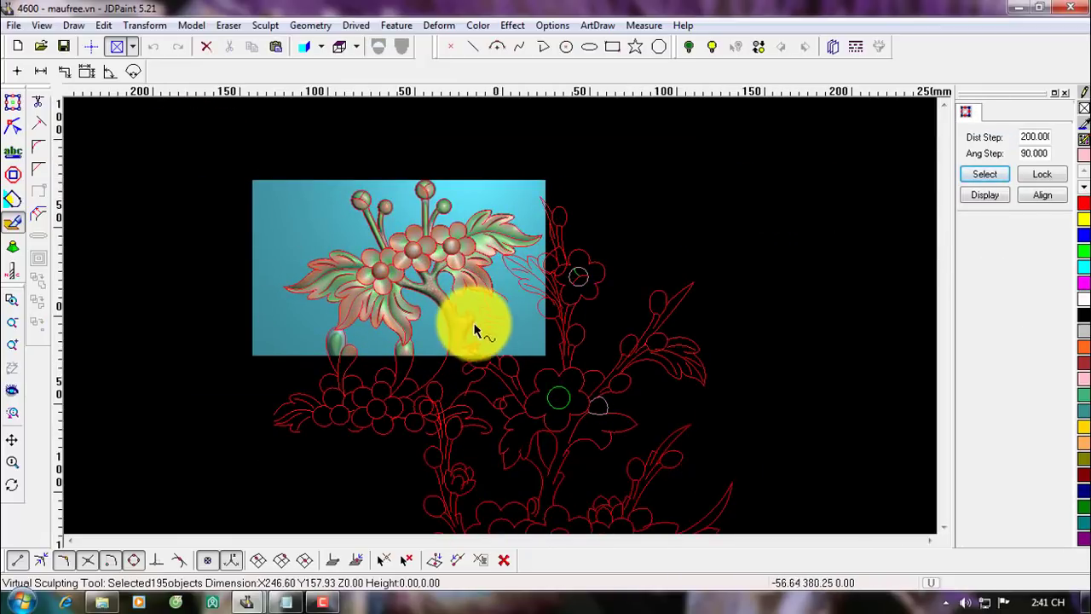
pyautogui.scroll(1, 475, 327)
pyautogui.hotkey('shift', '2')
pyautogui.rightClick(774, 356)
pyautogui.click(763, 221)
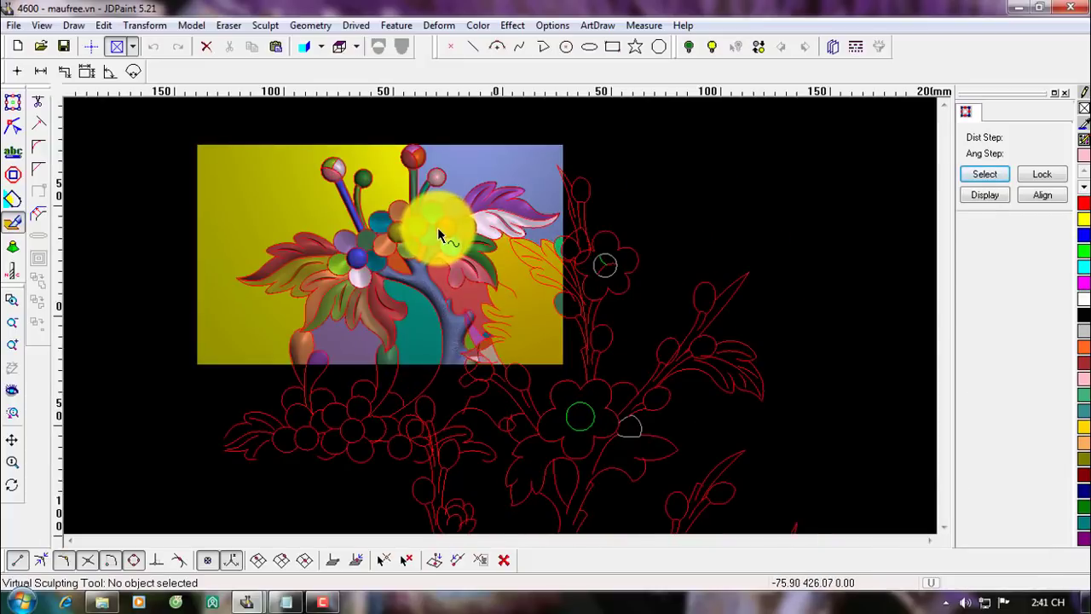
# Make yellow the current colour and flood-fill the background regions around the right-hand leaves, beside the trunk and along the relief's right edge.
pyautogui.scroll(2, 437, 227)
pyautogui.hotkey('shift', '2')
pyautogui.scroll(1, 399, 213)
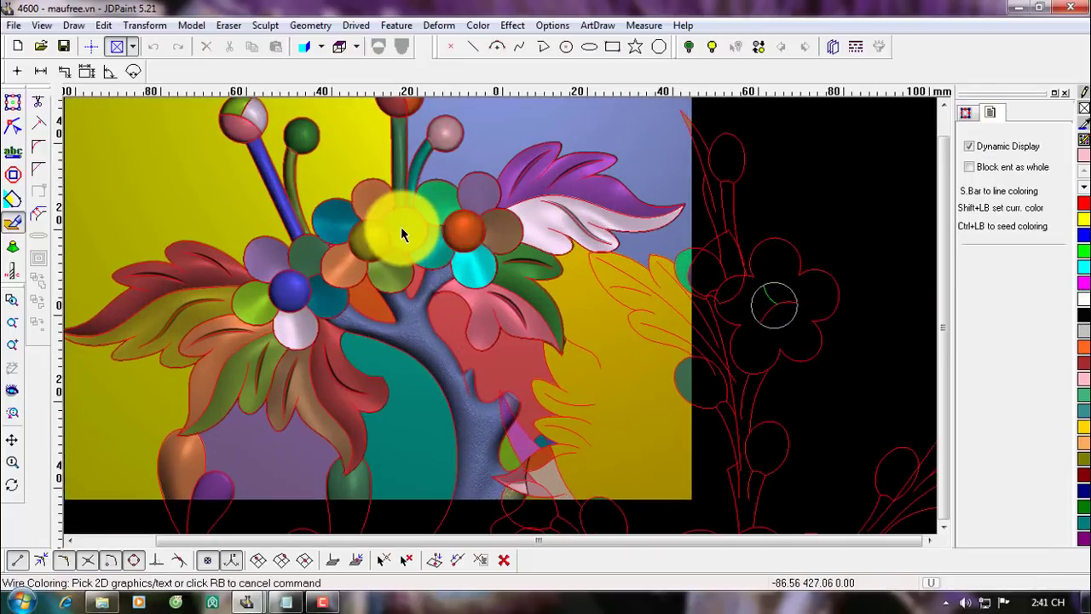
pyautogui.scroll(1, 379, 196)
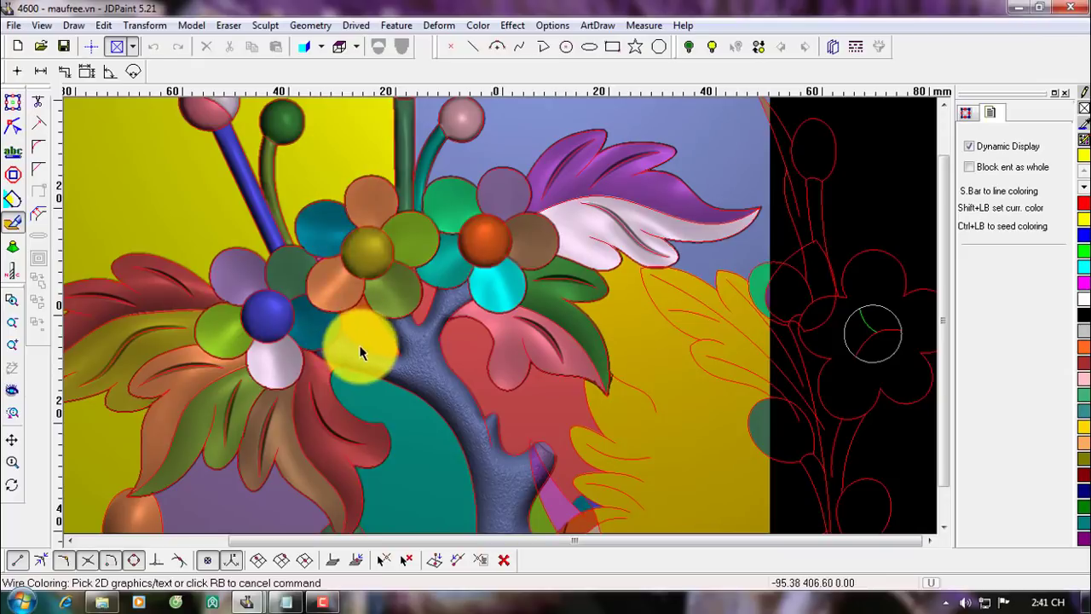
pyautogui.click(529, 414)
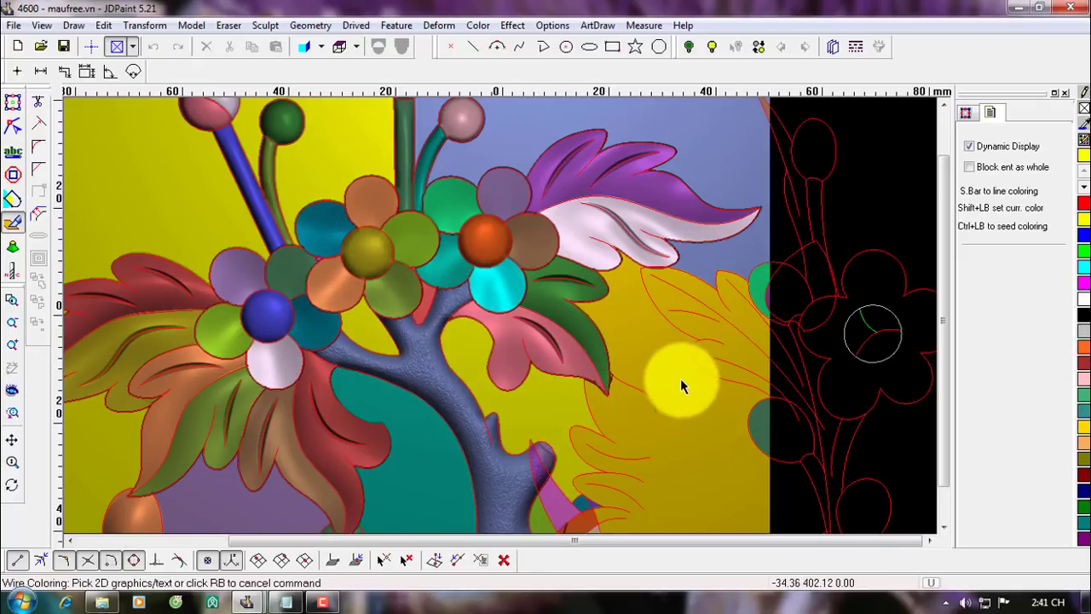
pyautogui.click(707, 434)
pyautogui.click(731, 245)
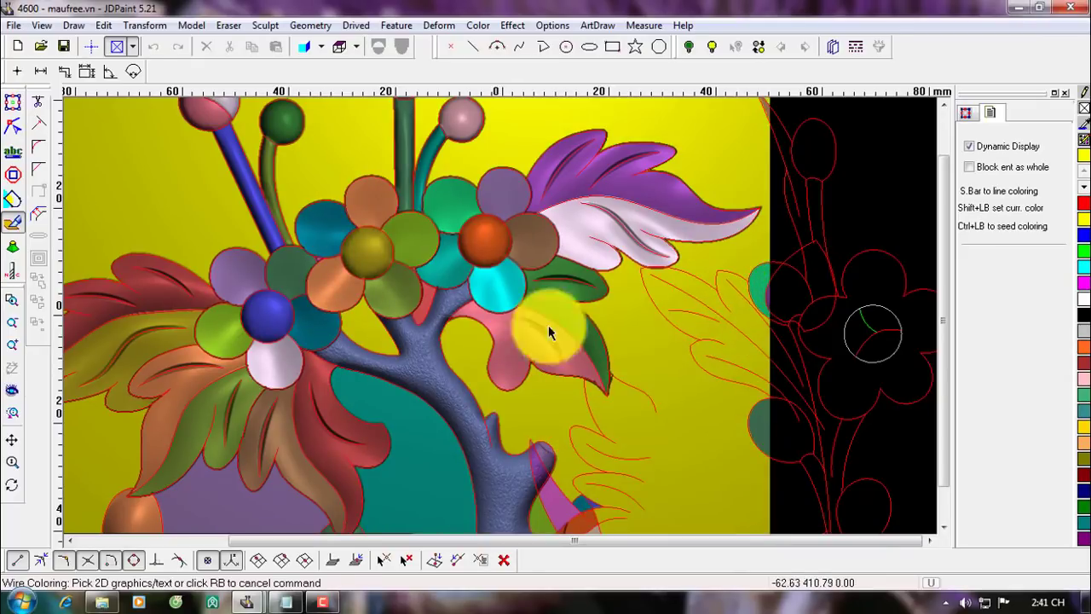
pyautogui.keyDown('ctrl'); pyautogui.click(763, 292); pyautogui.keyUp('ctrl')
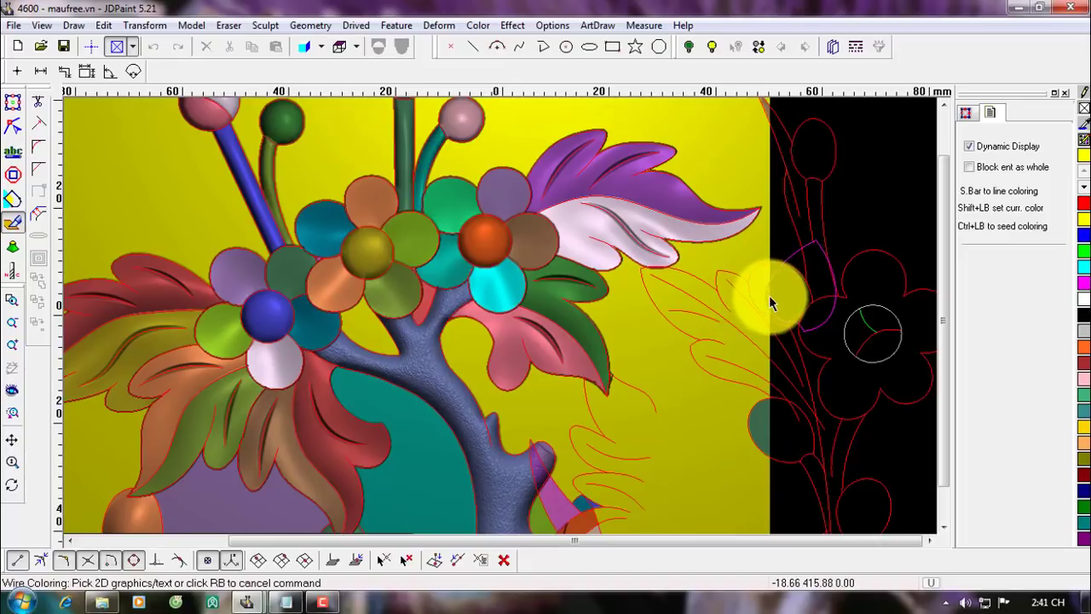
pyautogui.keyDown('ctrl'); pyautogui.click(760, 423); pyautogui.keyUp('ctrl')
# Fill the background areas below the left leaves and beside the trunk with yellow, and undo the stray fill that spreads over the left bud.
pyautogui.moveTo(718, 258); pyautogui.dragTo(679, 315, button='middle')
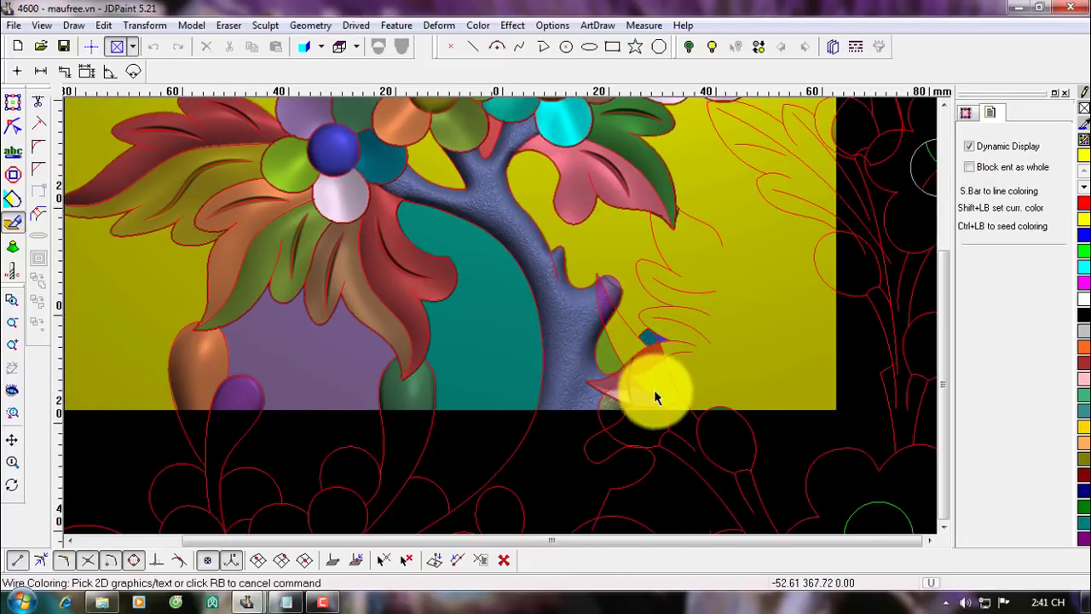
pyautogui.click(499, 386)
pyautogui.click(294, 373)
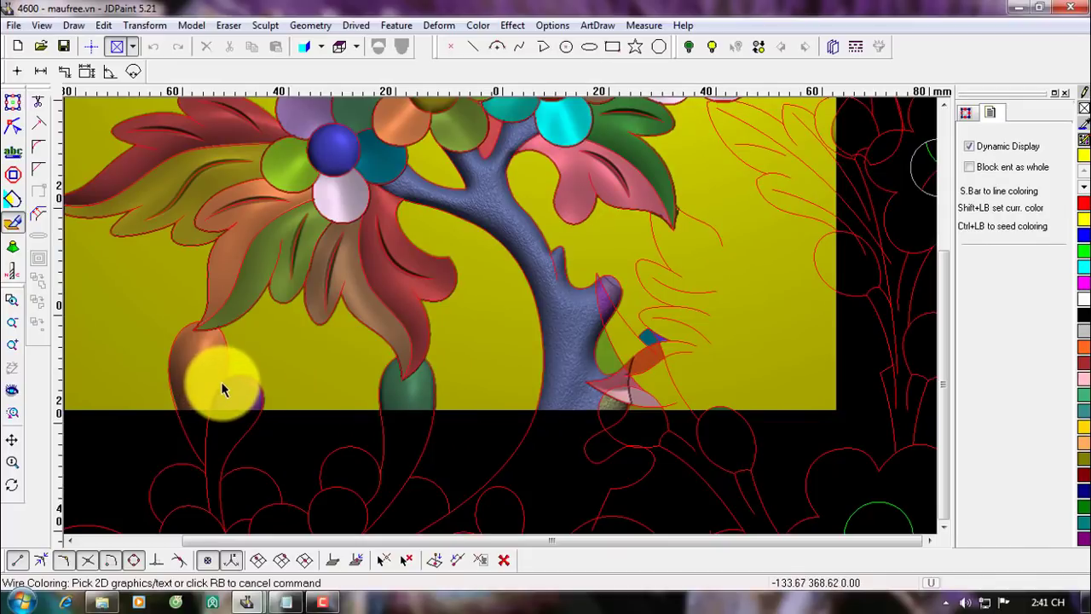
pyautogui.click(229, 401)
pyautogui.hotkey('ctrl', 'z')
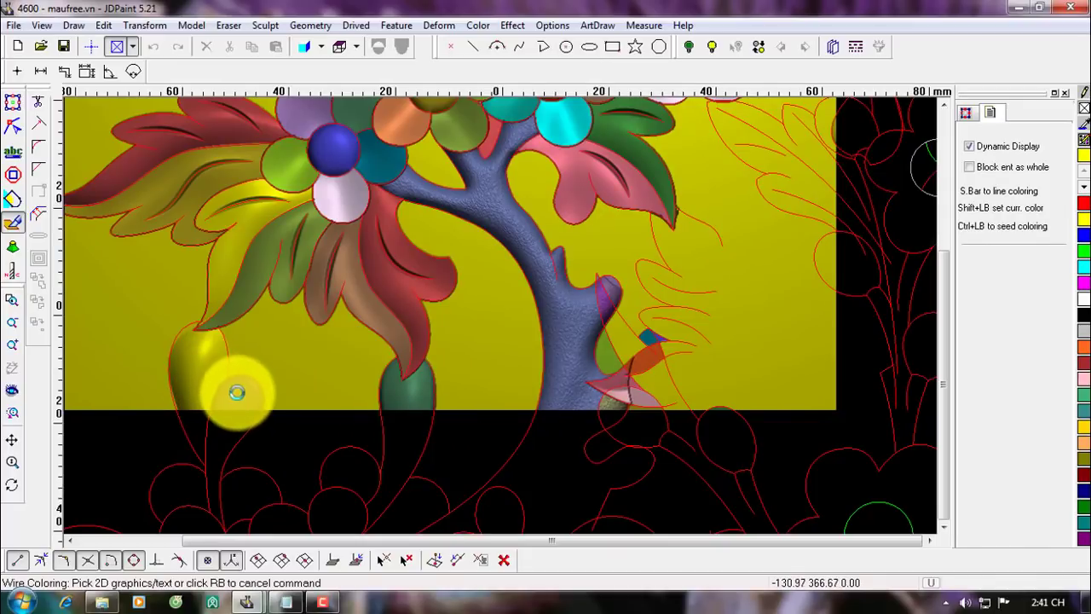
# Fill the bud beneath the drooping leaf and the small bud at the relief's lower edge with yellow.
pyautogui.rightClick(296, 383)
pyautogui.scroll(-2, 417, 392)
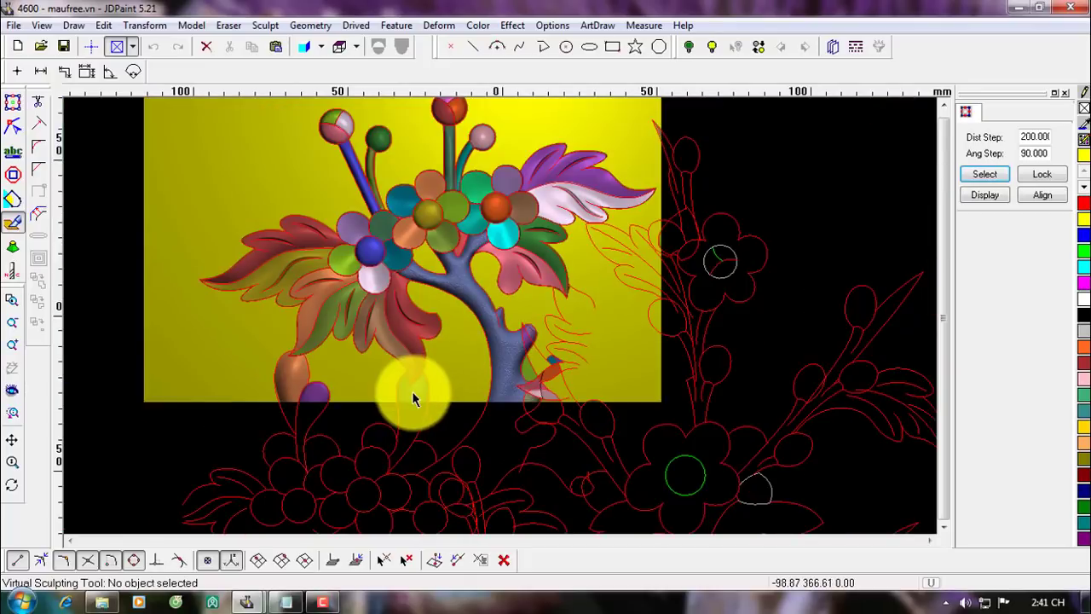
pyautogui.scroll(3, 415, 390)
pyautogui.press('space')
pyautogui.click(416, 387)
pyautogui.click(416, 386)
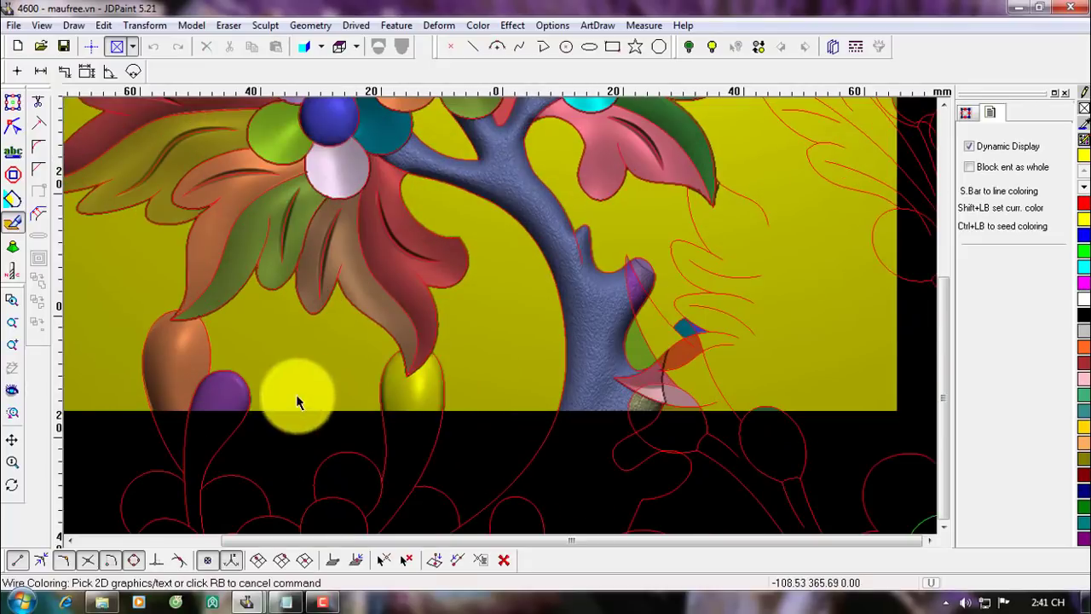
pyautogui.rightClick(285, 378)
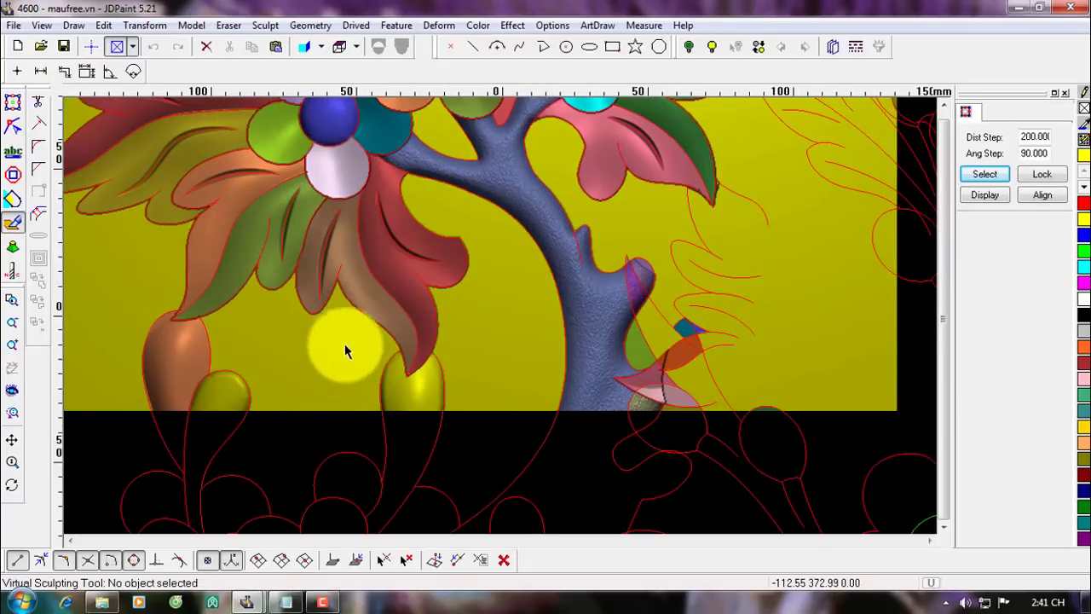
# Fill the leftover coloured patches outside the lower trunk and the small patch at the relief's lower edge with yellow.
pyautogui.scroll(-2, 409, 358)
pyautogui.scroll(2, 417, 226)
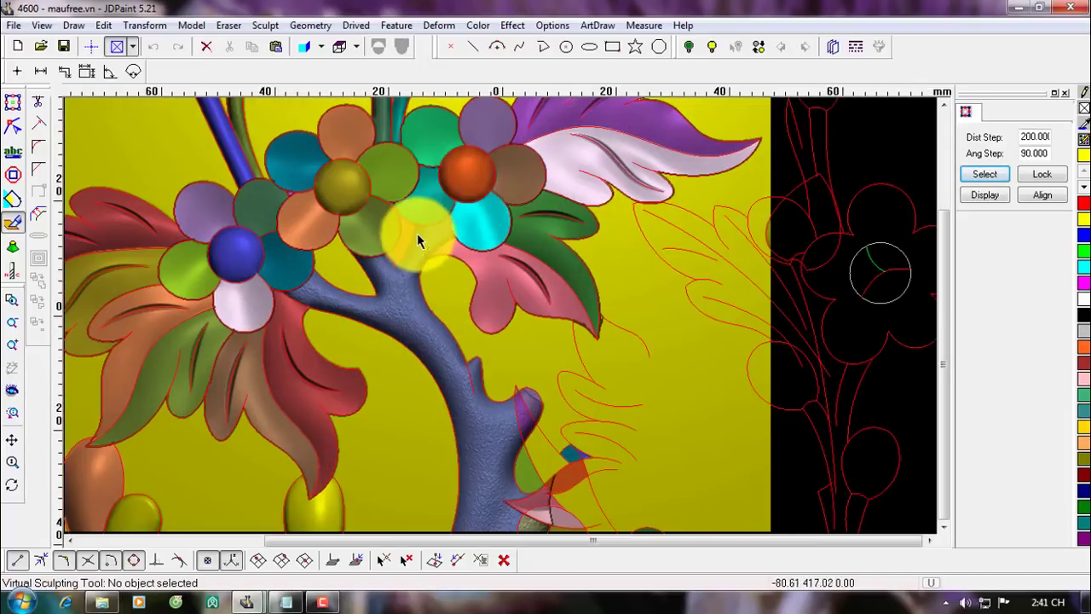
pyautogui.press('space')
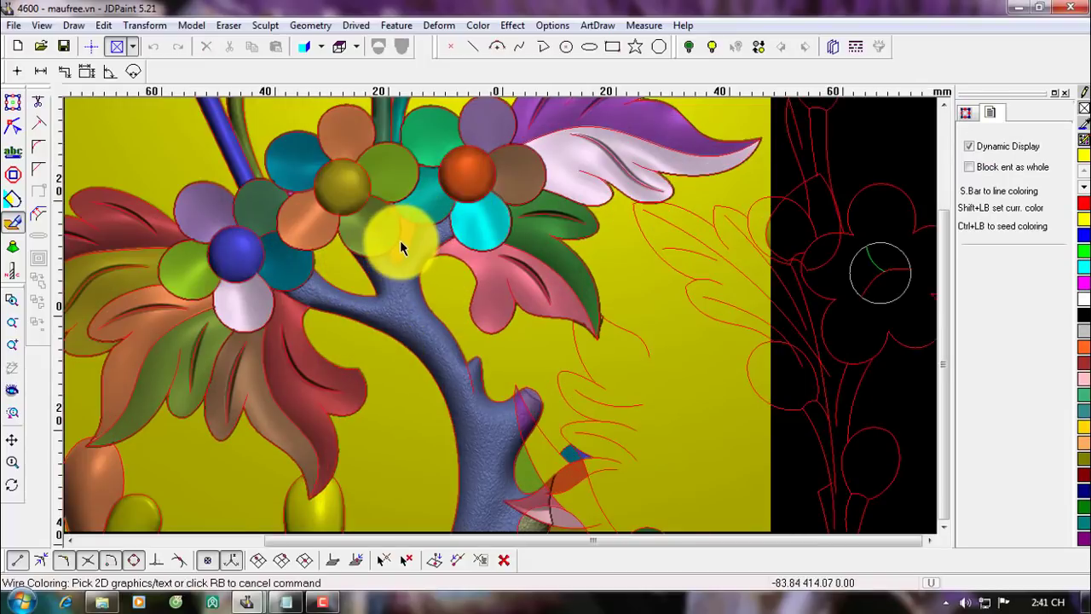
pyautogui.moveTo(418, 212); pyautogui.dragTo(476, 320, button='middle')
pyautogui.scroll(-3, 386, 256)
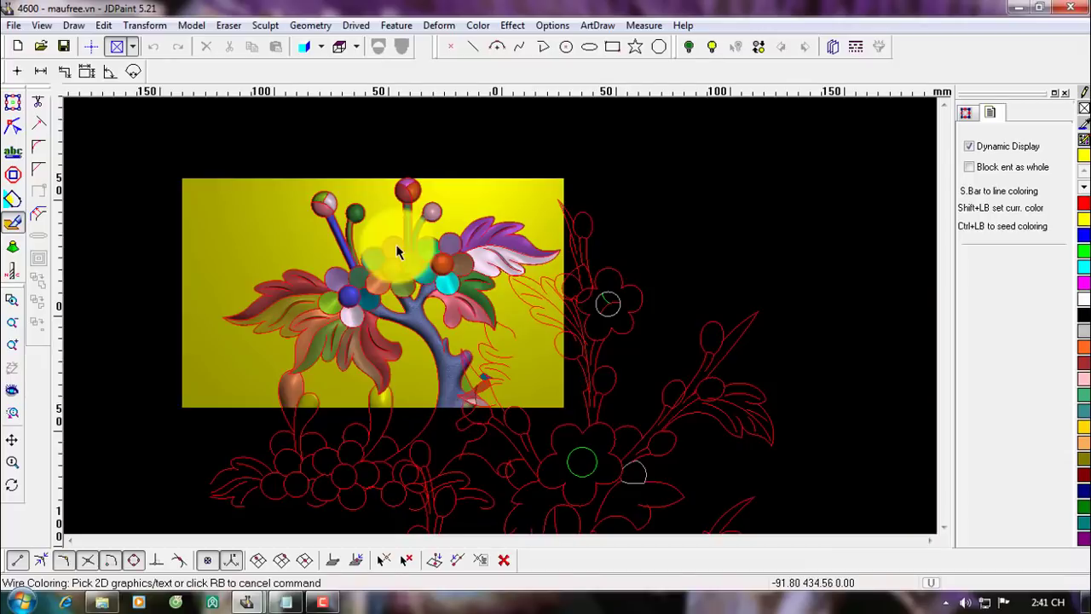
pyautogui.scroll(1, 420, 266)
pyautogui.rightClick(484, 332)
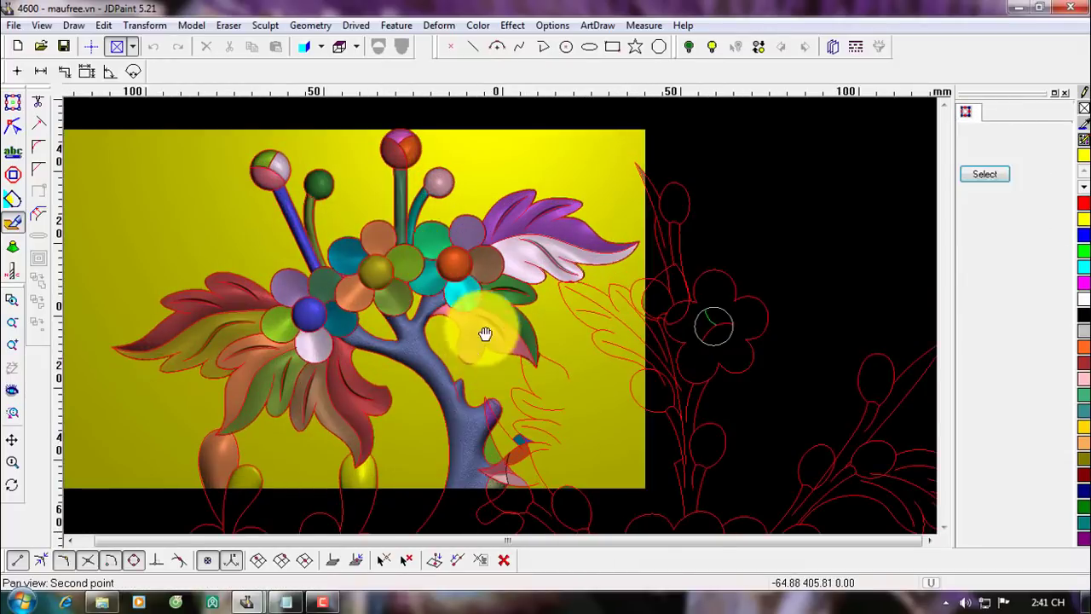
pyautogui.rightClick(501, 381)
pyautogui.scroll(3, 494, 397)
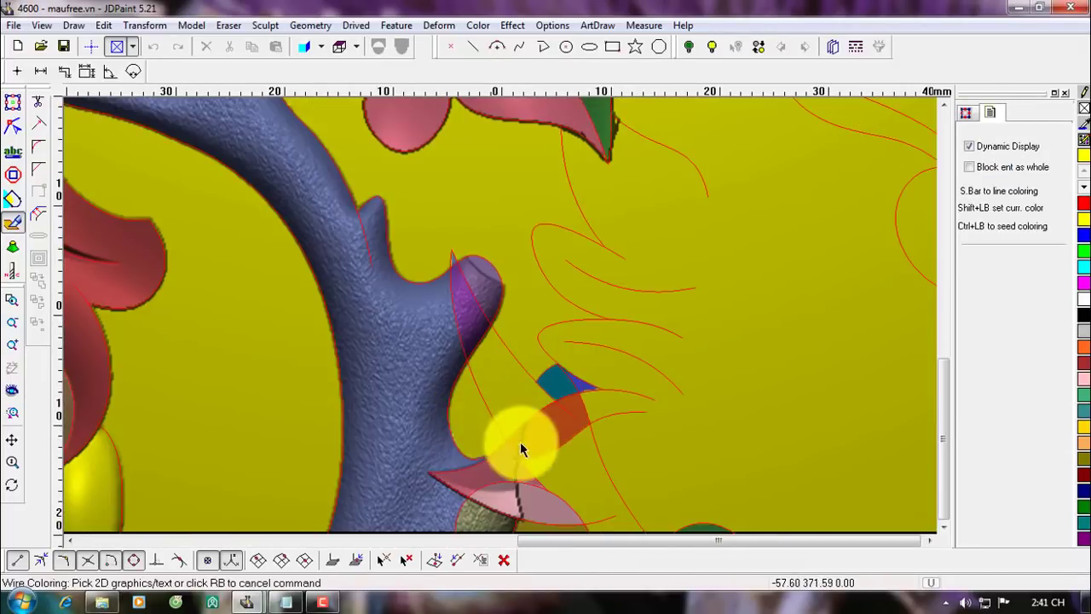
pyautogui.moveTo(548, 438); pyautogui.dragTo(502, 284, button='middle')
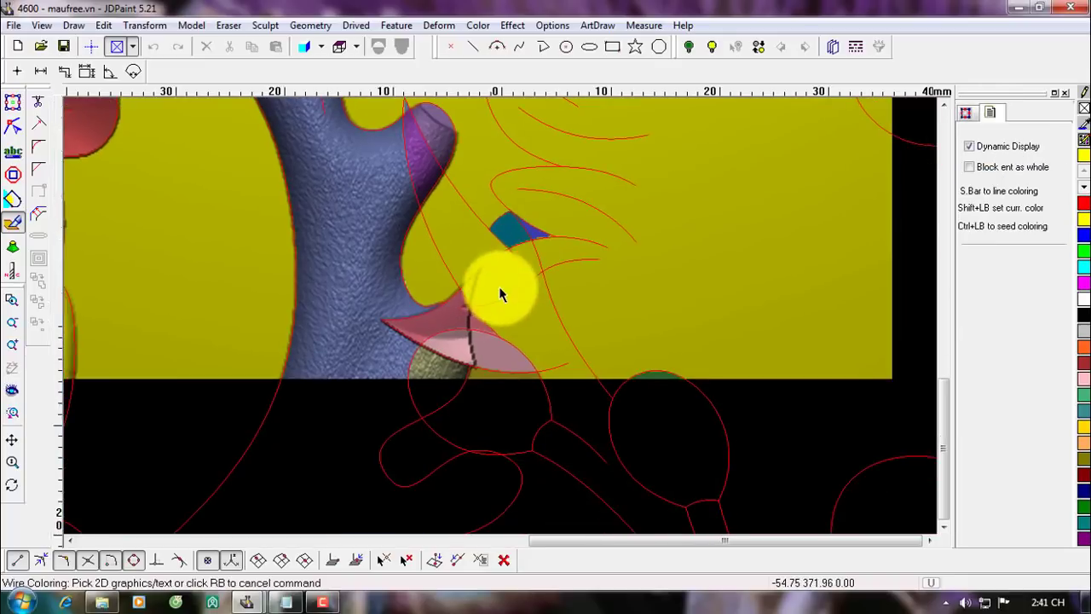
pyautogui.keyDown('ctrl'); pyautogui.click(482, 324); pyautogui.keyUp('ctrl')
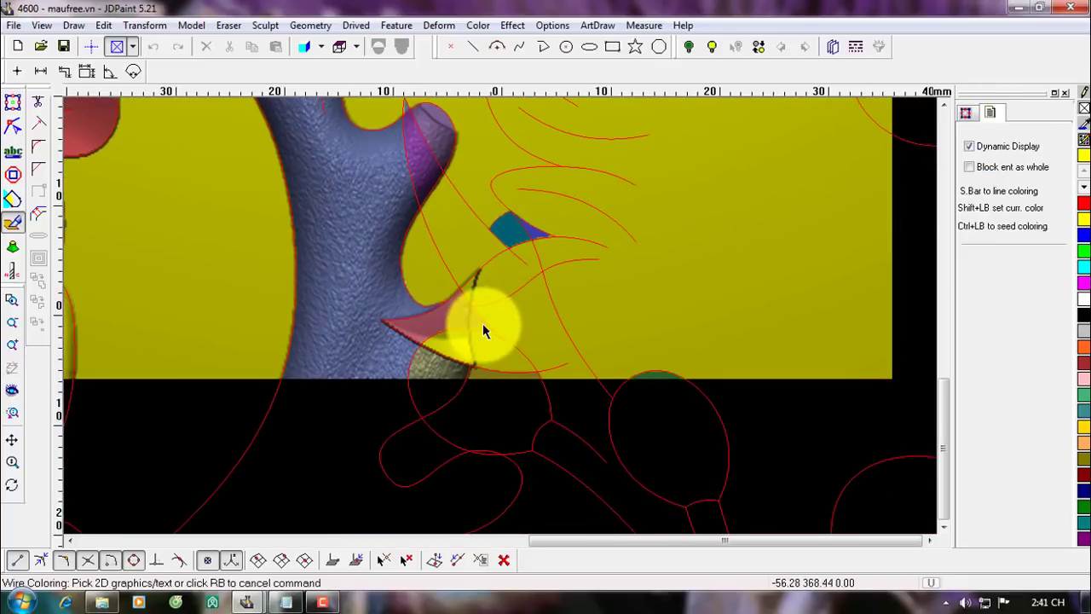
pyautogui.rightClick(567, 331)
pyautogui.click(567, 331)
pyautogui.rightClick(514, 233)
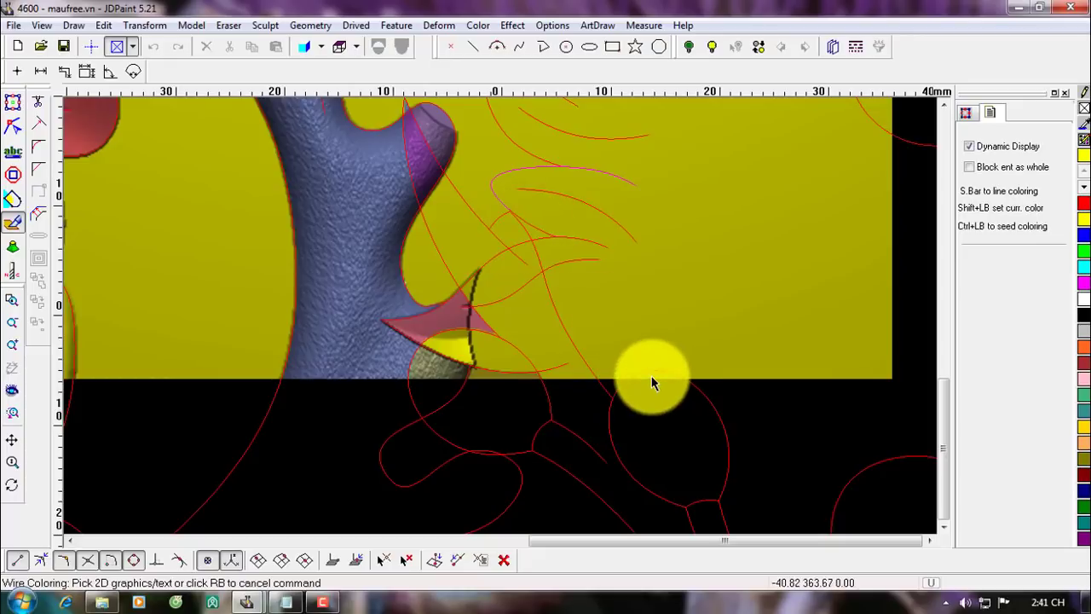
pyautogui.scroll(-2, 537, 378)
pyautogui.scroll(-2, 482, 341)
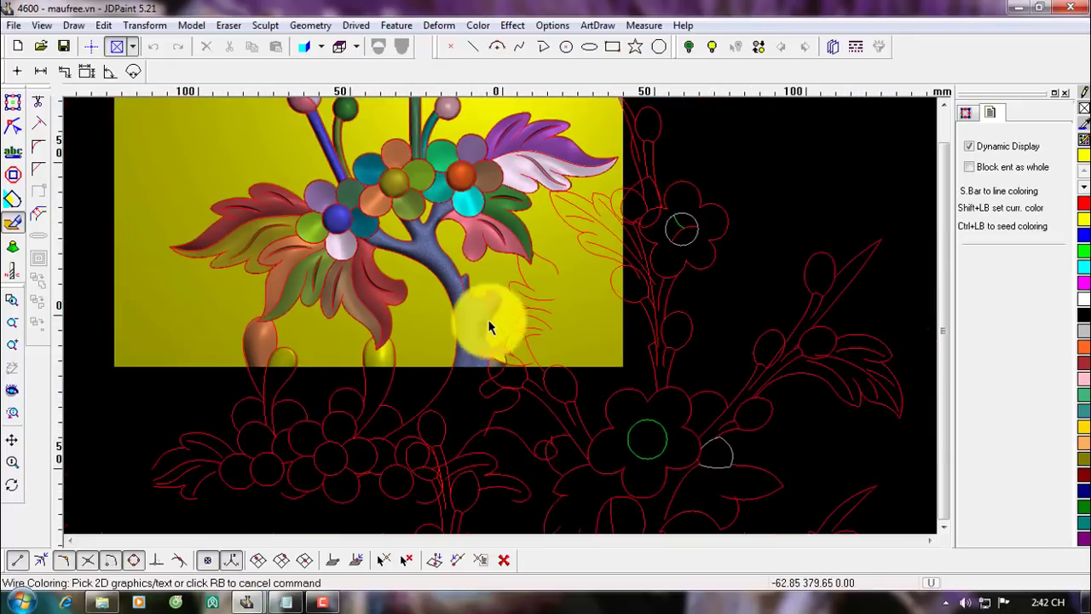
pyautogui.rightClick(516, 294)
pyautogui.scroll(-1, 474, 253)
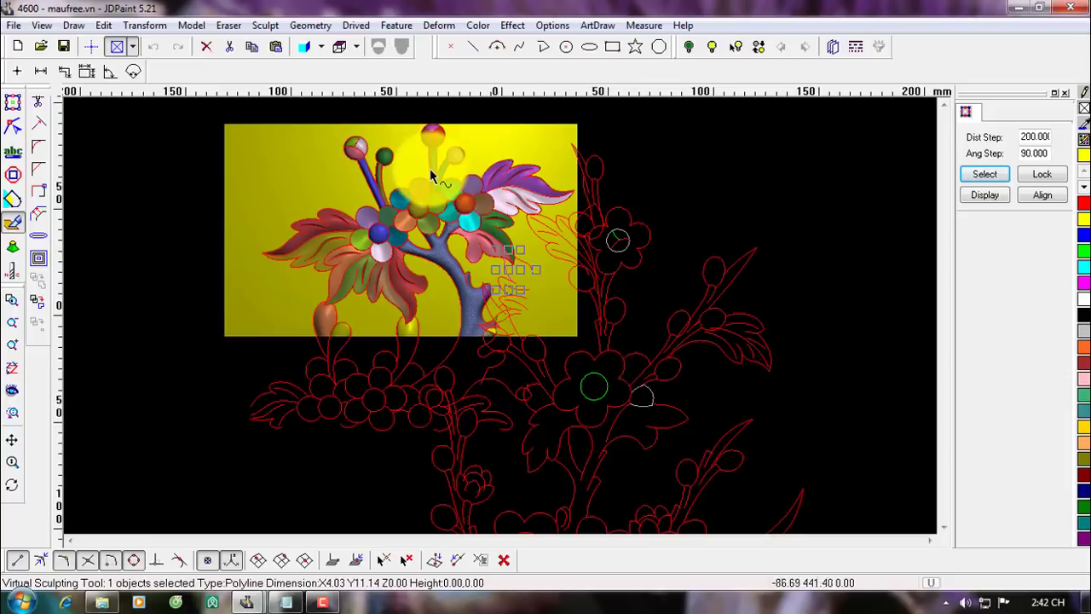
pyautogui.scroll(2, 429, 168)
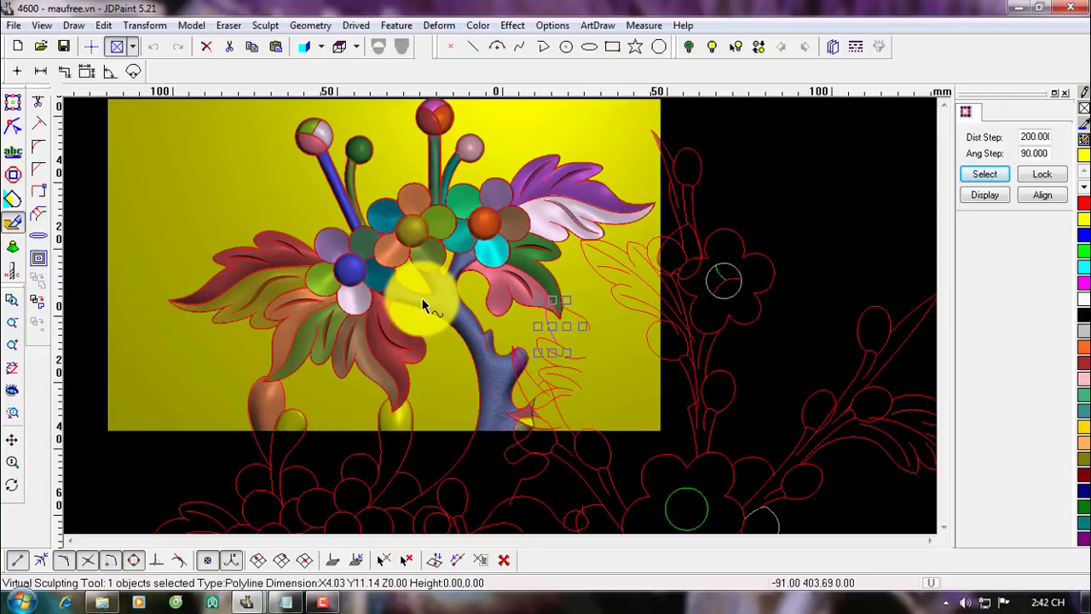
pyautogui.scroll(-1, 321, 253)
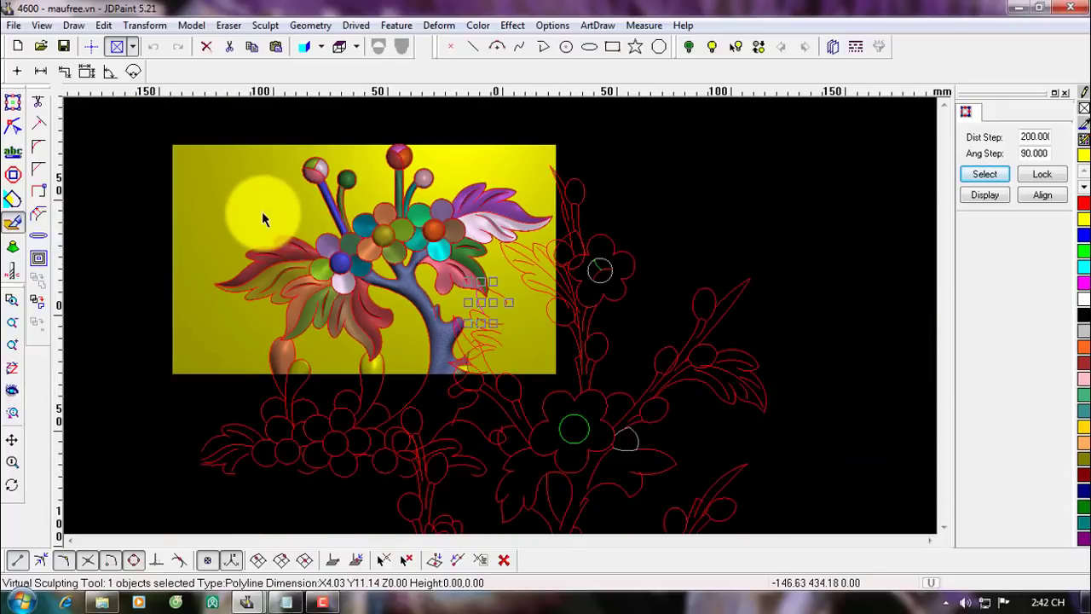
pyautogui.rightClick(241, 191)
pyautogui.click(222, 187)
pyautogui.scroll(2, 365, 186)
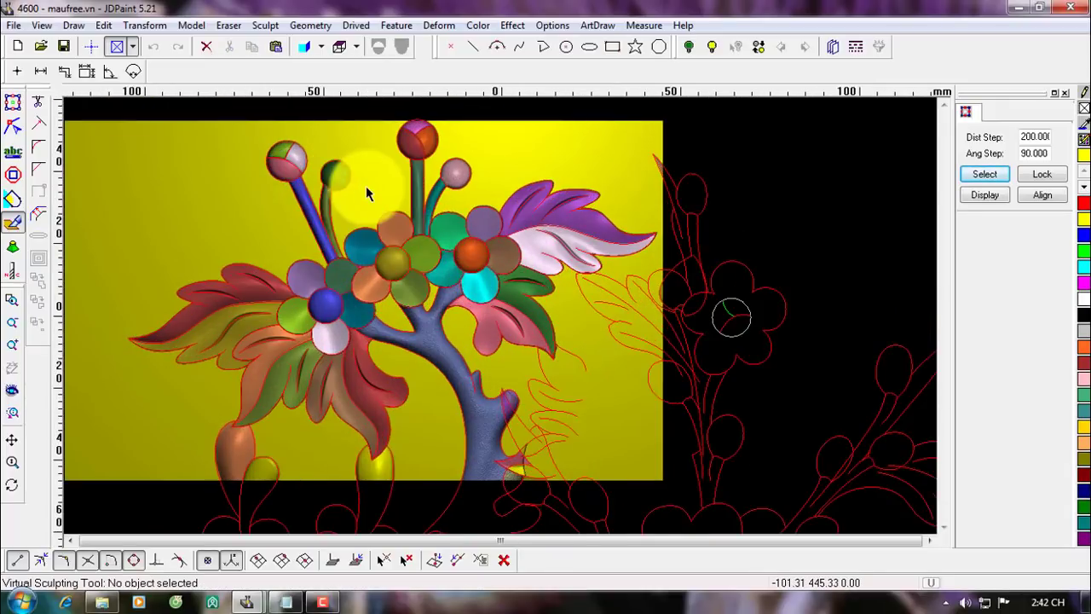
# Set up the Punch tool with Uniform effect, height 34 and colour mask Not Color, using a smaller cylinder diameter.
pyautogui.press('p')
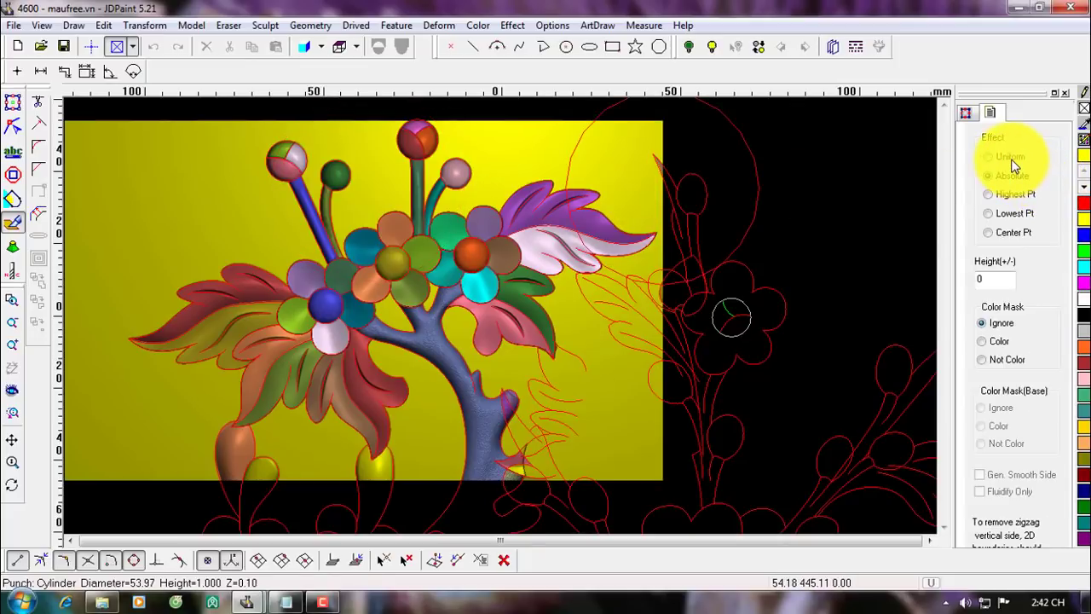
pyautogui.click(1011, 158)
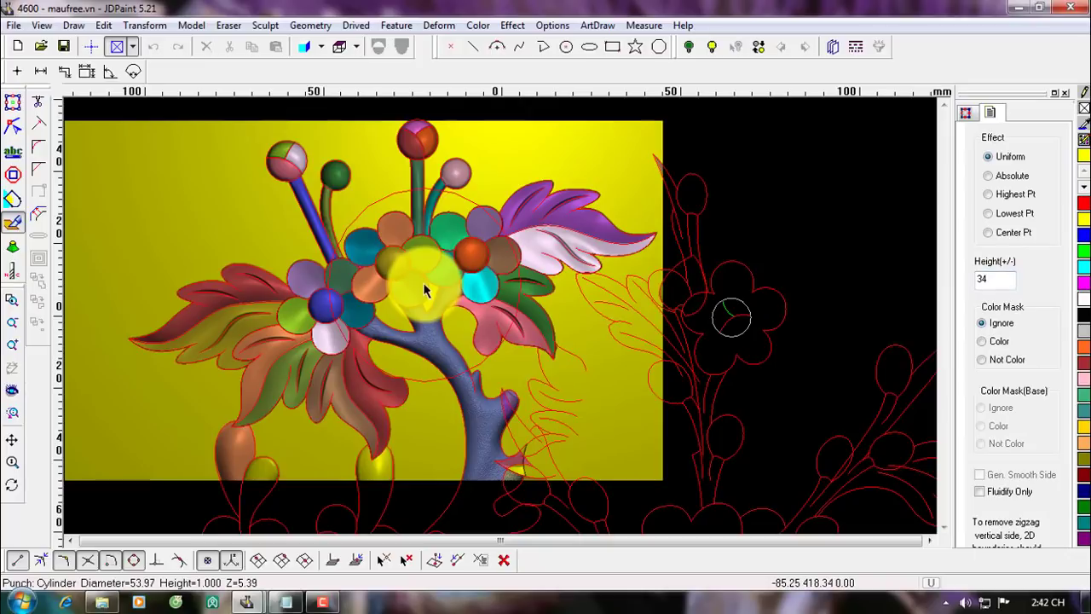
pyautogui.press('s')
pyautogui.press('s')
pyautogui.press('s')
pyautogui.click(982, 359)
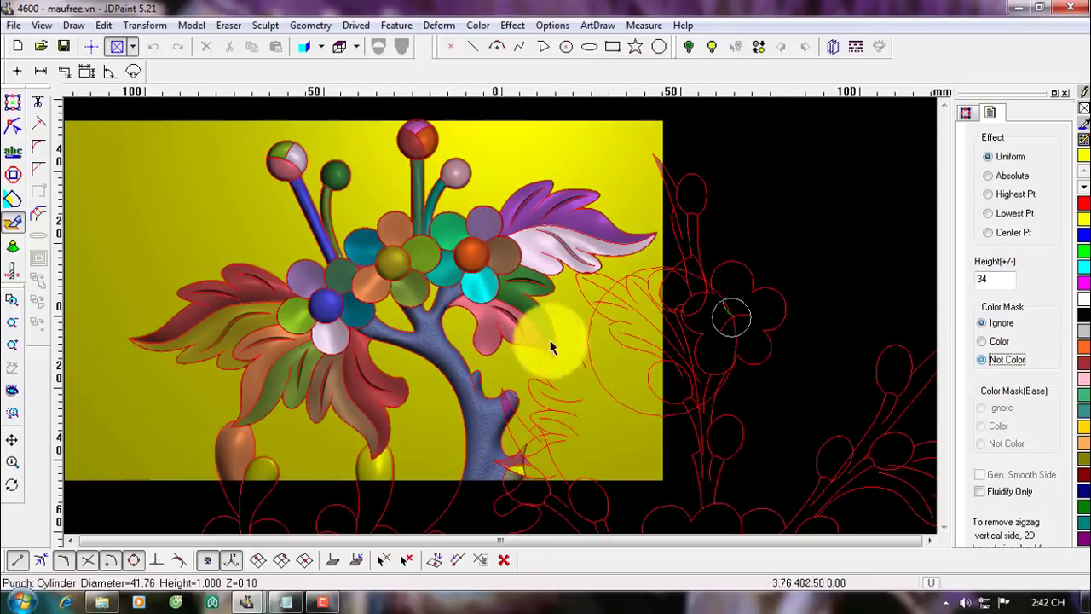
# Switch the relief's display colouring and punch over the branch to raise the non-yellow flowers, leaves, stems and trunk.
pyautogui.scroll(1, 415, 310)
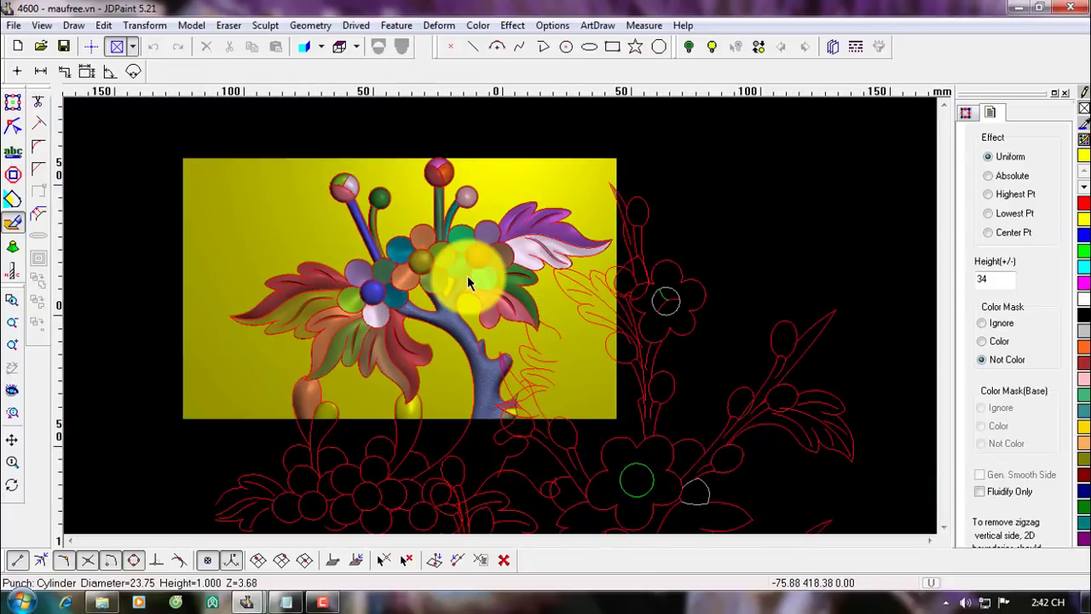
pyautogui.scroll(-1, 467, 276)
pyautogui.scroll(1, 487, 273)
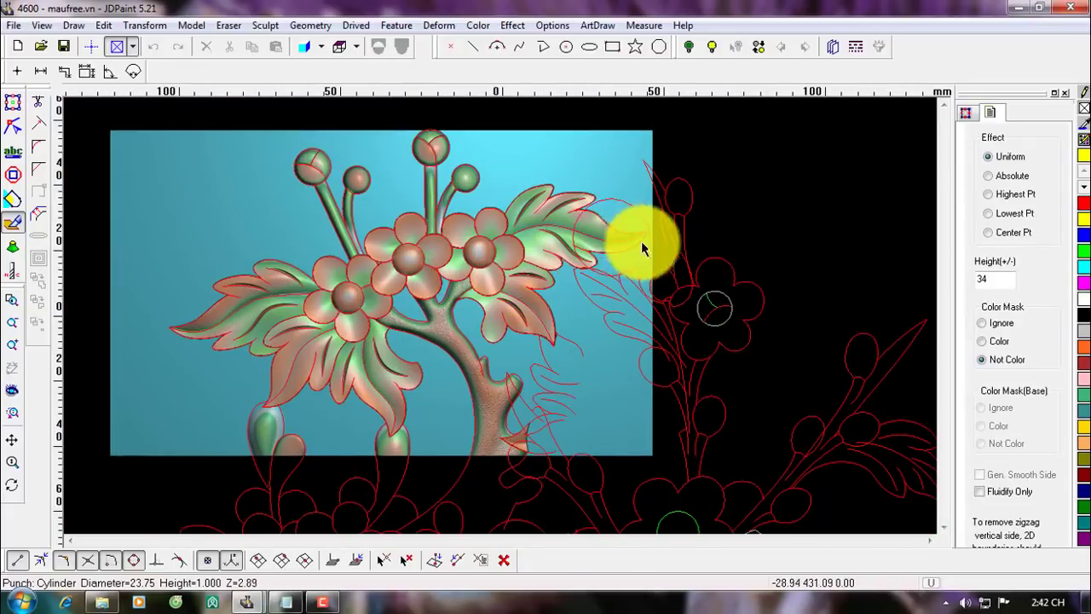
pyautogui.moveTo(644, 257)
pyautogui.mouseDown()
pyautogui.moveTo(645, 246)
pyautogui.moveTo(444, 202)
pyautogui.moveTo(361, 165)
pyautogui.mouseUp()
pyautogui.moveTo(355, 306)
pyautogui.mouseDown()
pyautogui.moveTo(217, 351)
pyautogui.moveTo(436, 368)
pyautogui.moveTo(506, 290)
pyautogui.moveTo(509, 473)
pyautogui.moveTo(344, 441)
pyautogui.moveTo(335, 370)
pyautogui.moveTo(334, 495)
pyautogui.moveTo(332, 455)
pyautogui.mouseUp()
pyautogui.scroll(1, 331, 456)
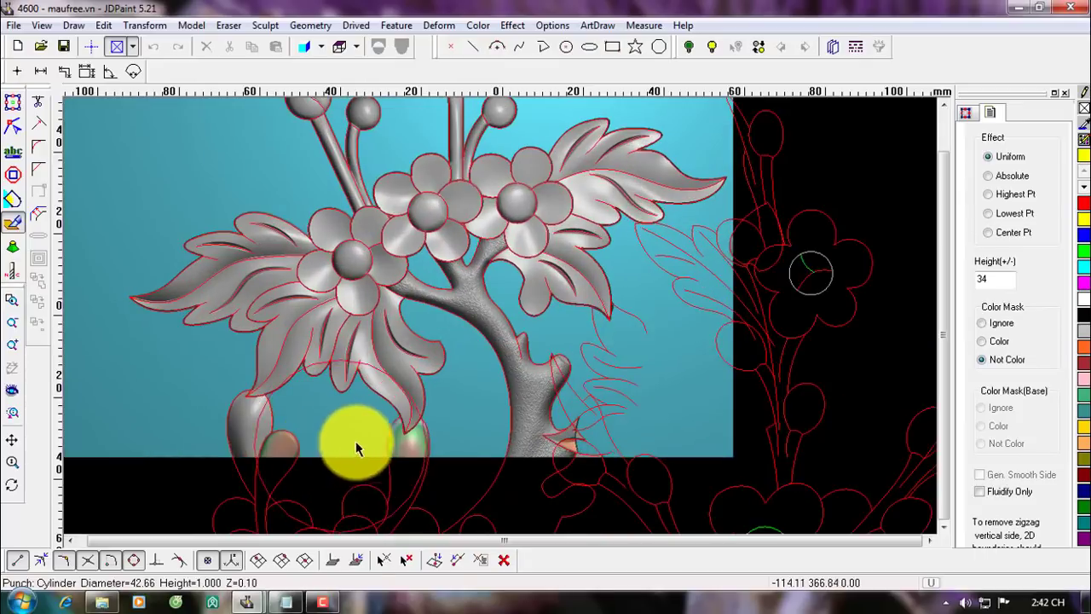
# Try the Punch with colour mask Color on the yellow background around the buds below the left leaves.
pyautogui.click(985, 343)
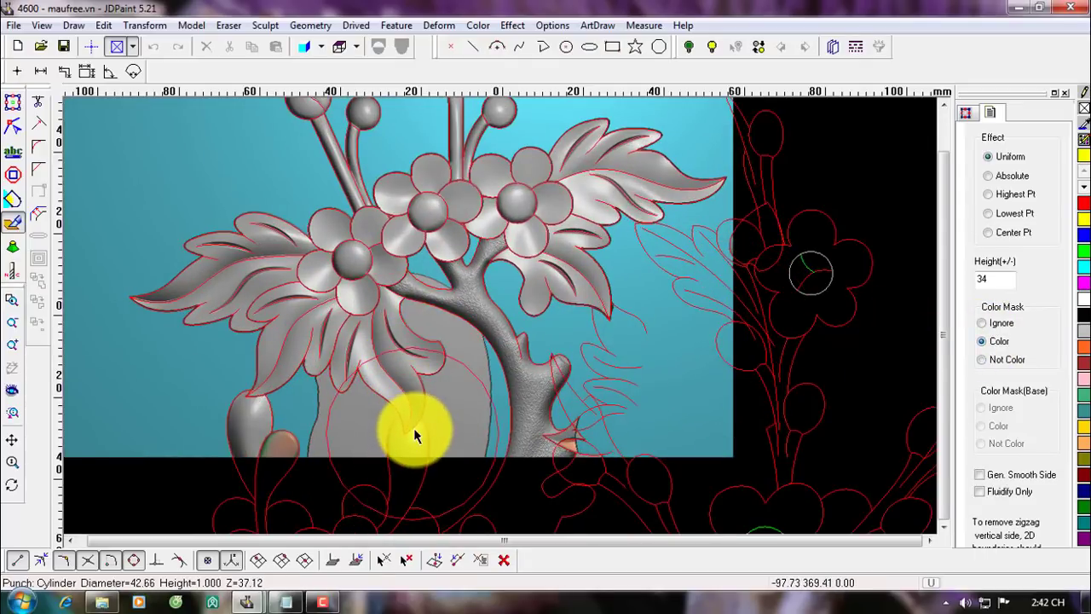
pyautogui.click(413, 428)
pyautogui.scroll(-2, 397, 364)
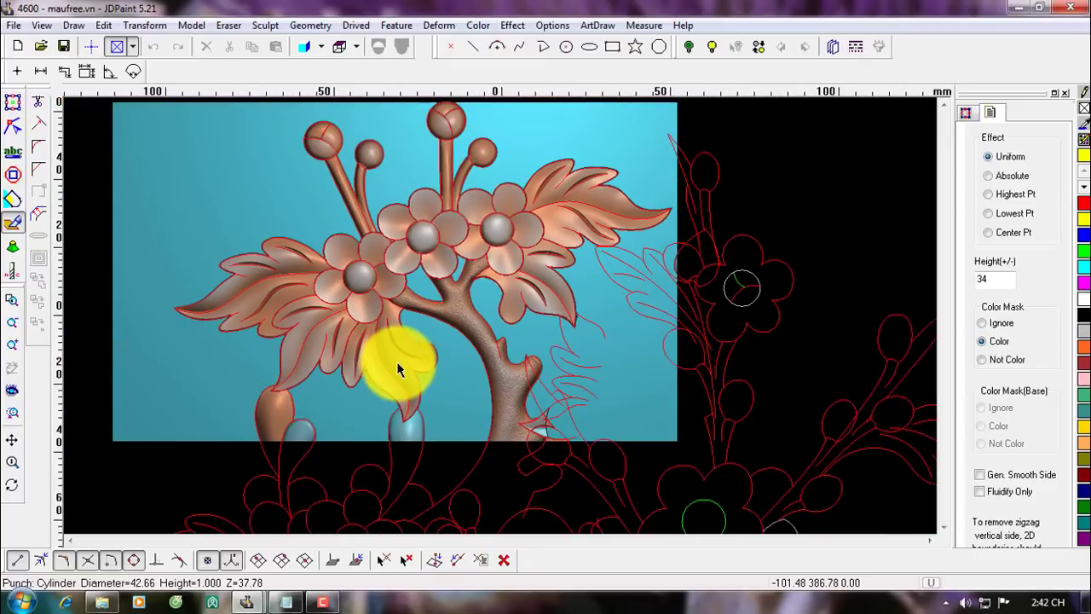
pyautogui.scroll(1, 378, 377)
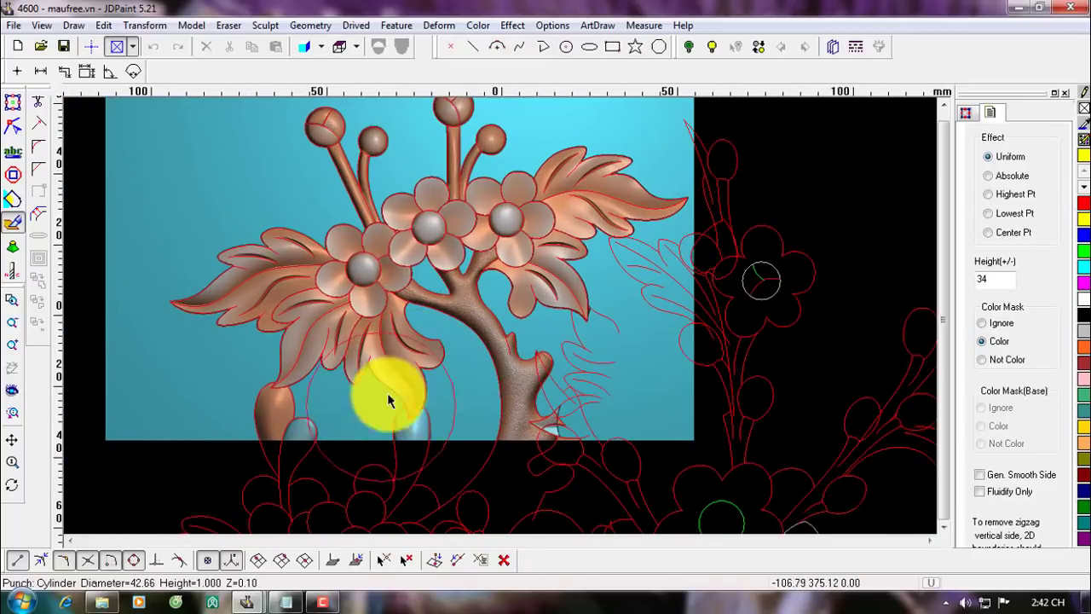
pyautogui.scroll(-2, 390, 350)
pyautogui.scroll(-1, 404, 312)
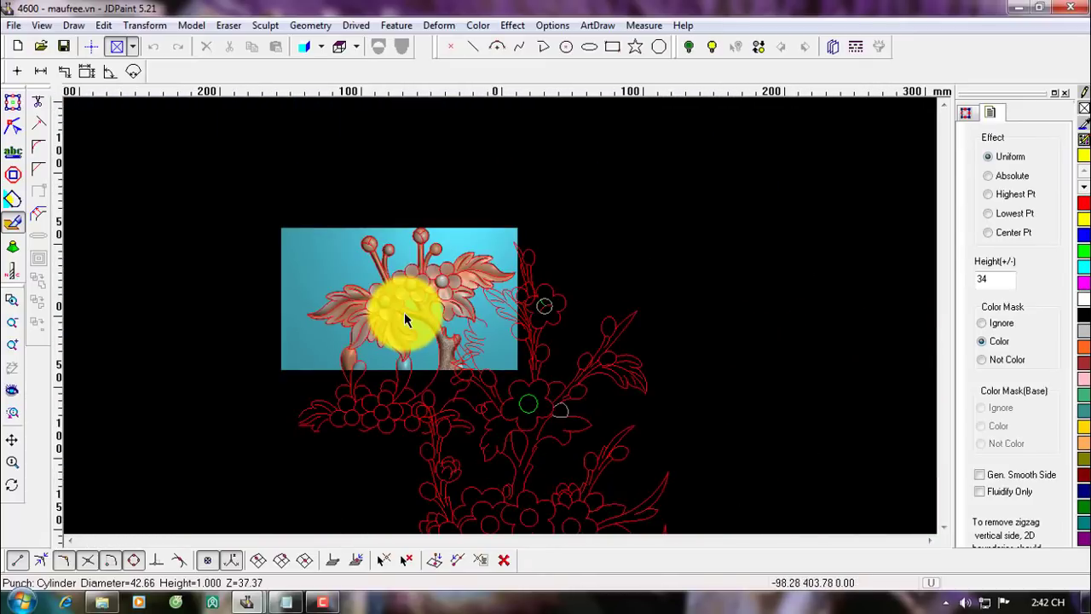
pyautogui.click(16, 125)
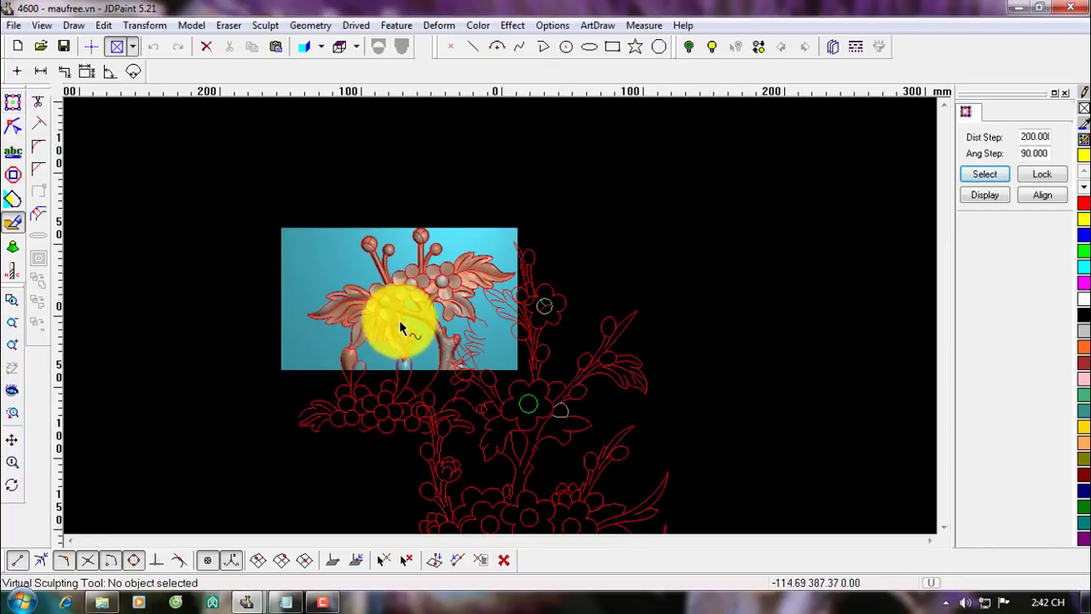
# Inspect the raised flower branch from a tilted 3D view, and restore the Top (XY) view.
pyautogui.scroll(3, 401, 310)
pyautogui.moveTo(418, 296); pyautogui.dragTo(469, 123, button='middle')
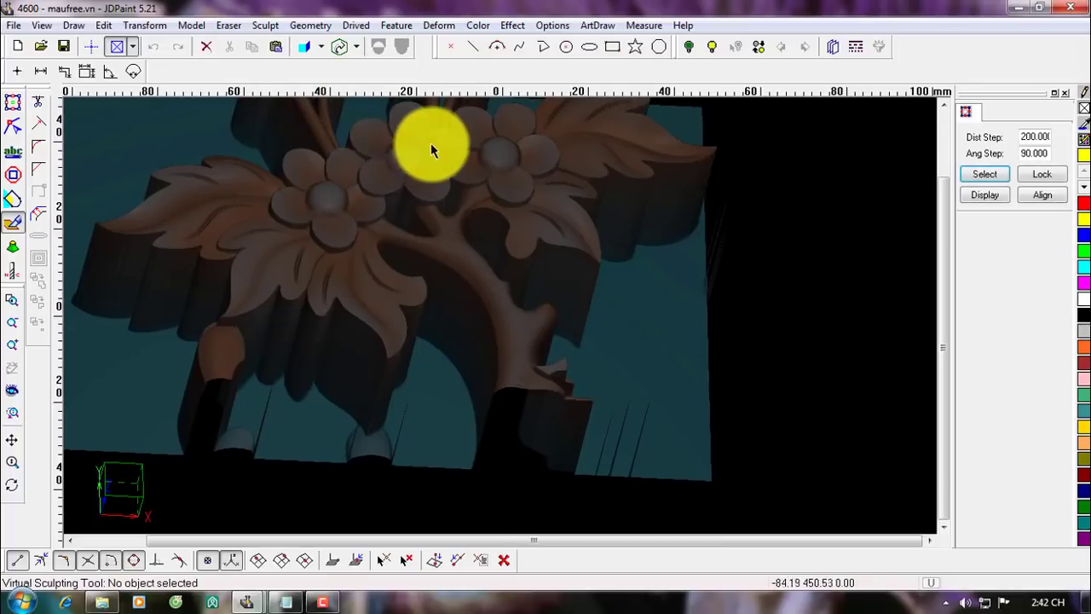
pyautogui.click(355, 47)
pyautogui.click(348, 67)
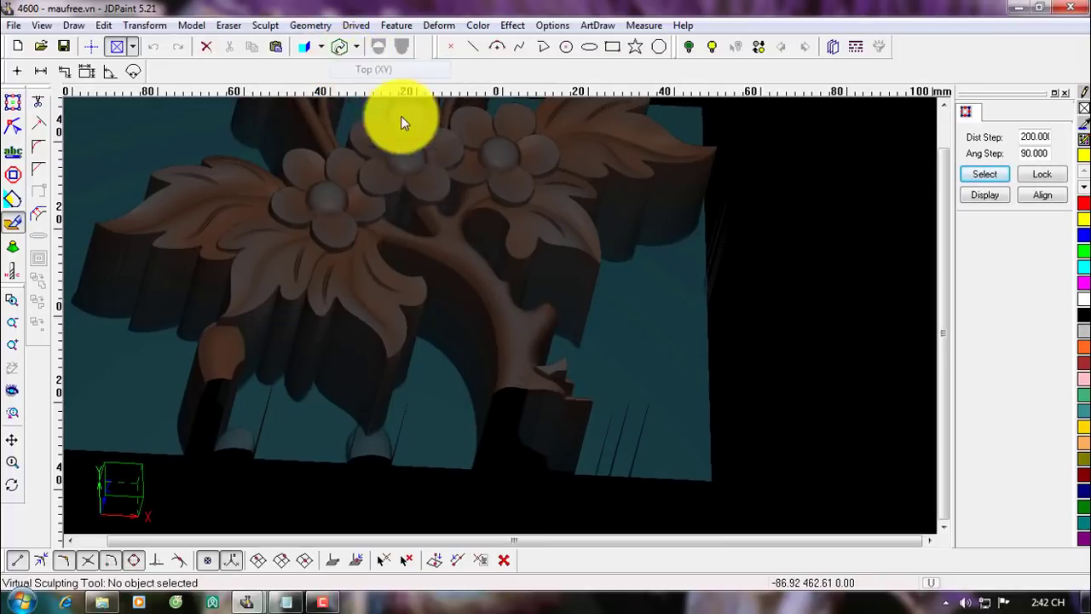
pyautogui.scroll(-4, 401, 345)
# Combine the flower-branch surface with the tall relief as base mesh, using mode Higher with Merge enabled.
pyautogui.click(12, 107)
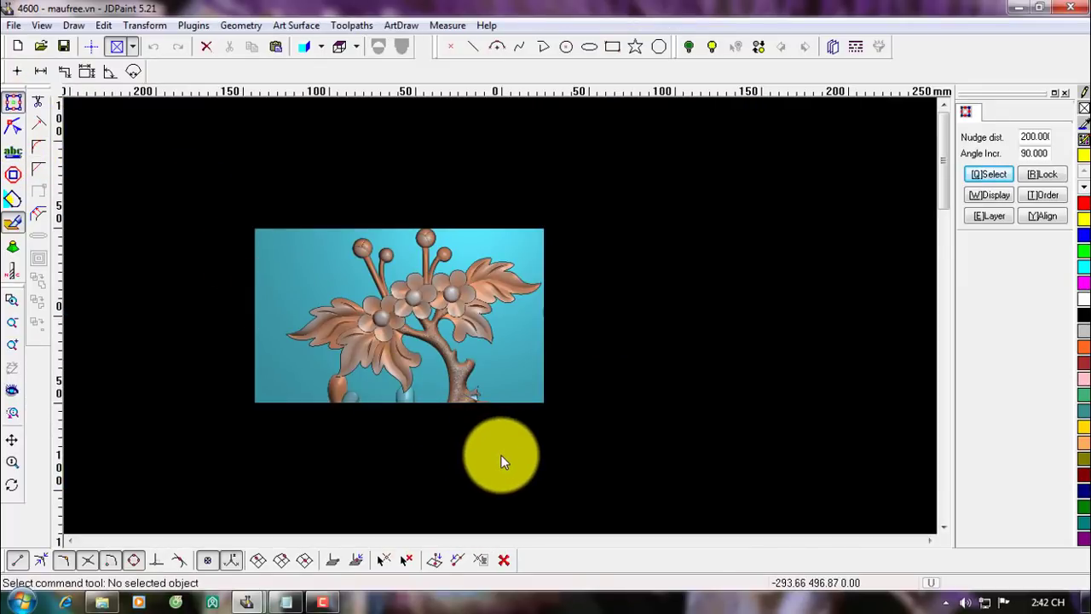
pyautogui.click(398, 317)
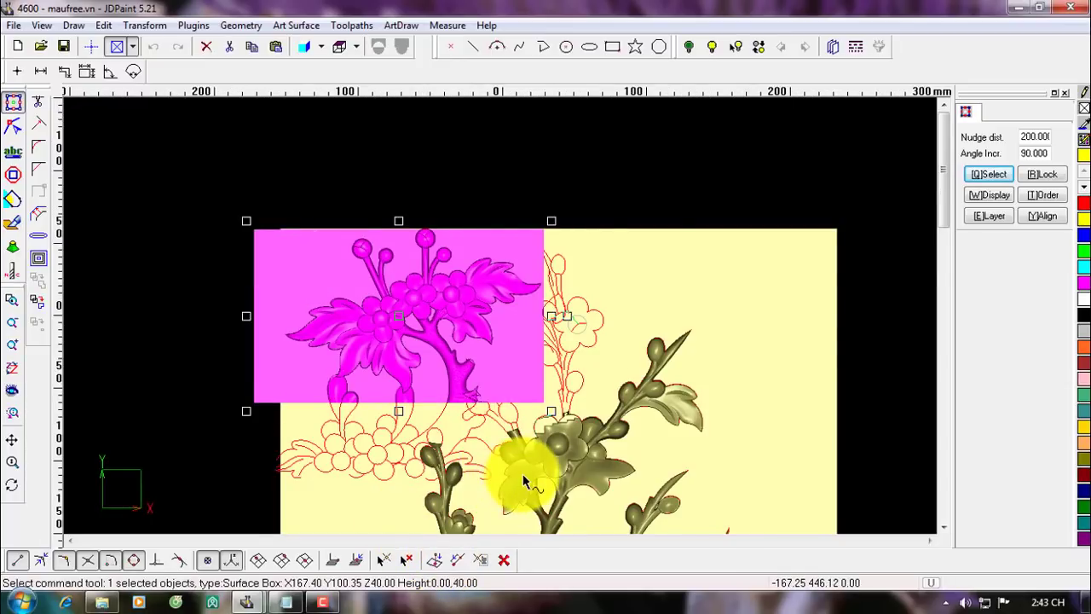
pyautogui.scroll(-1, 524, 482)
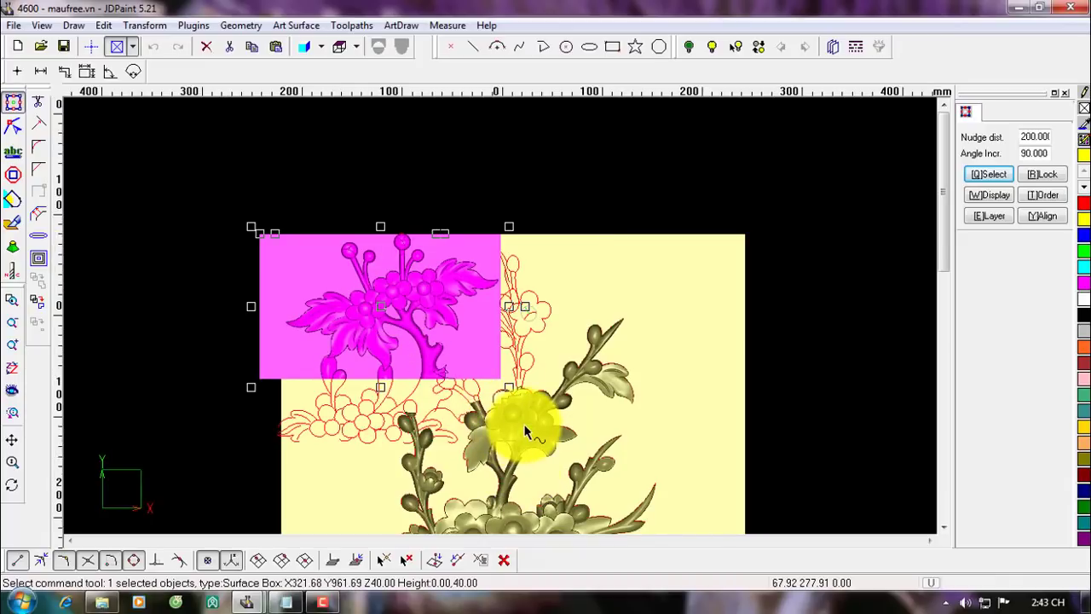
pyautogui.click(823, 405)
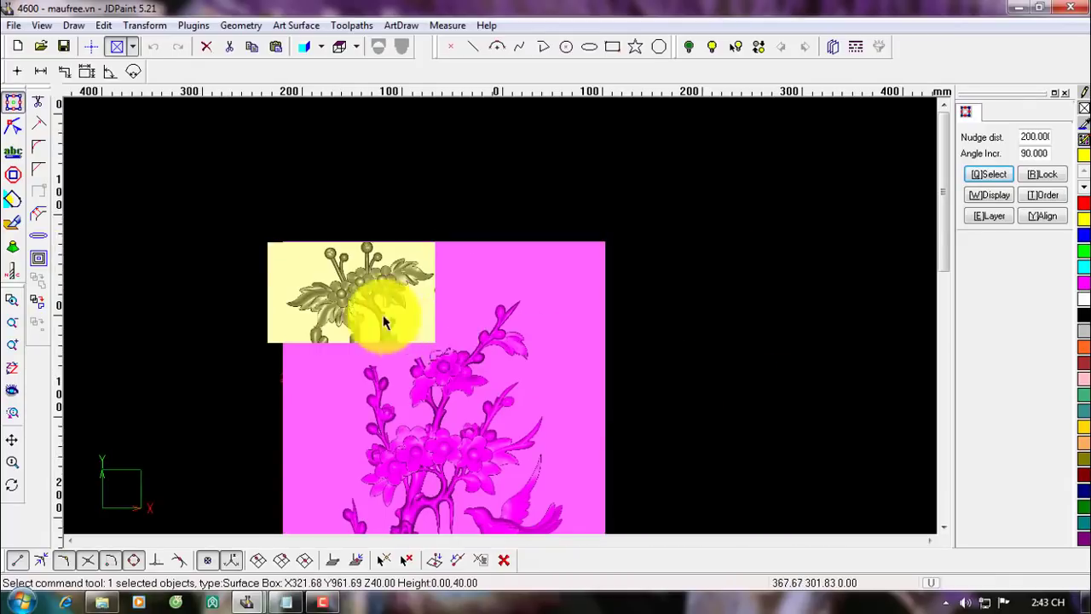
pyautogui.click(373, 291)
pyautogui.click(298, 25)
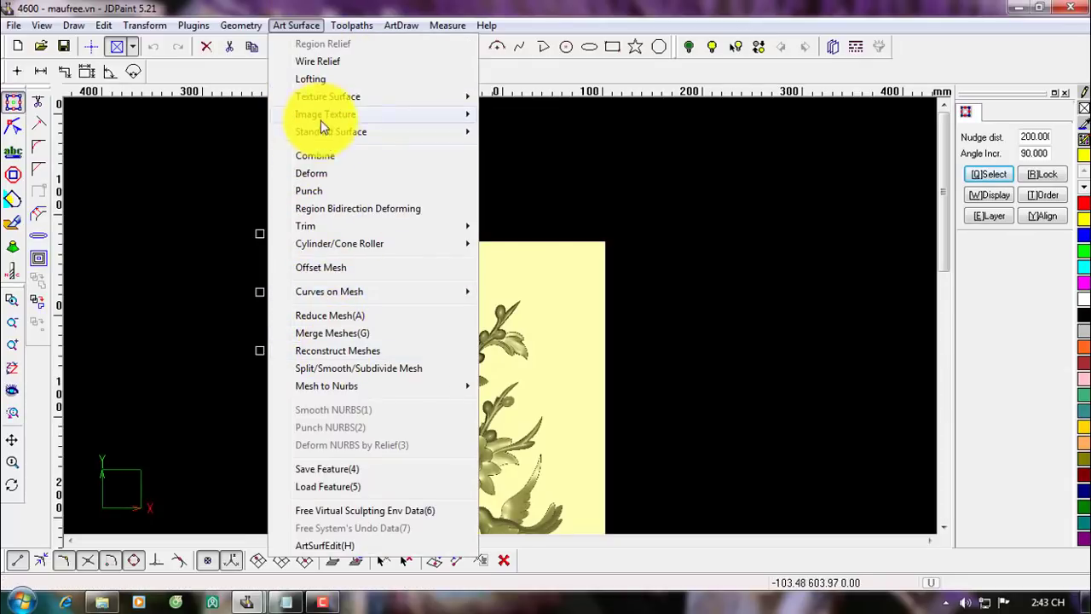
pyautogui.click(314, 155)
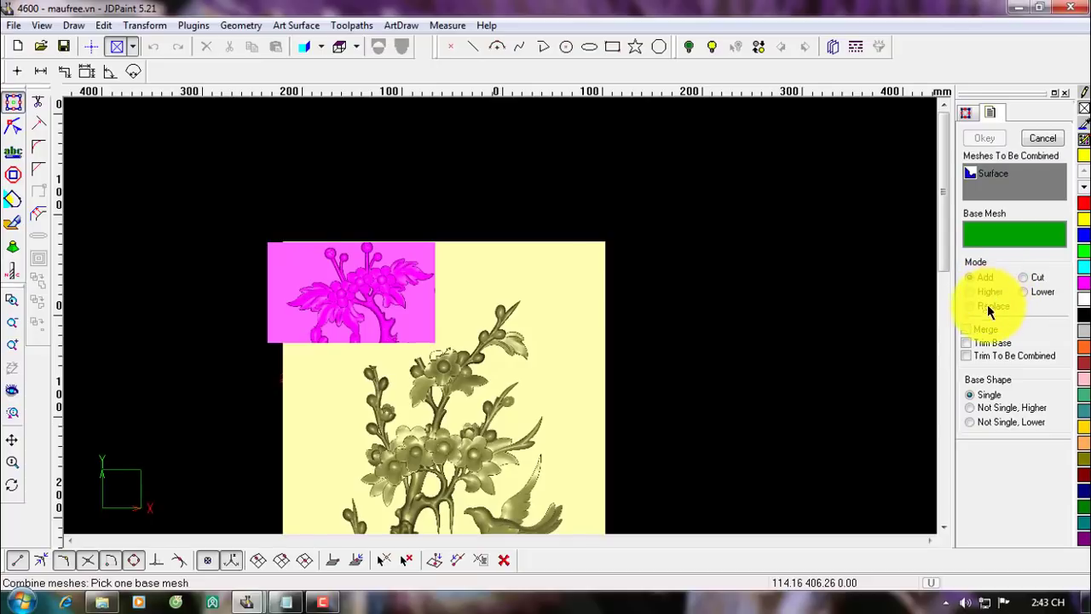
pyautogui.click(989, 293)
pyautogui.click(985, 330)
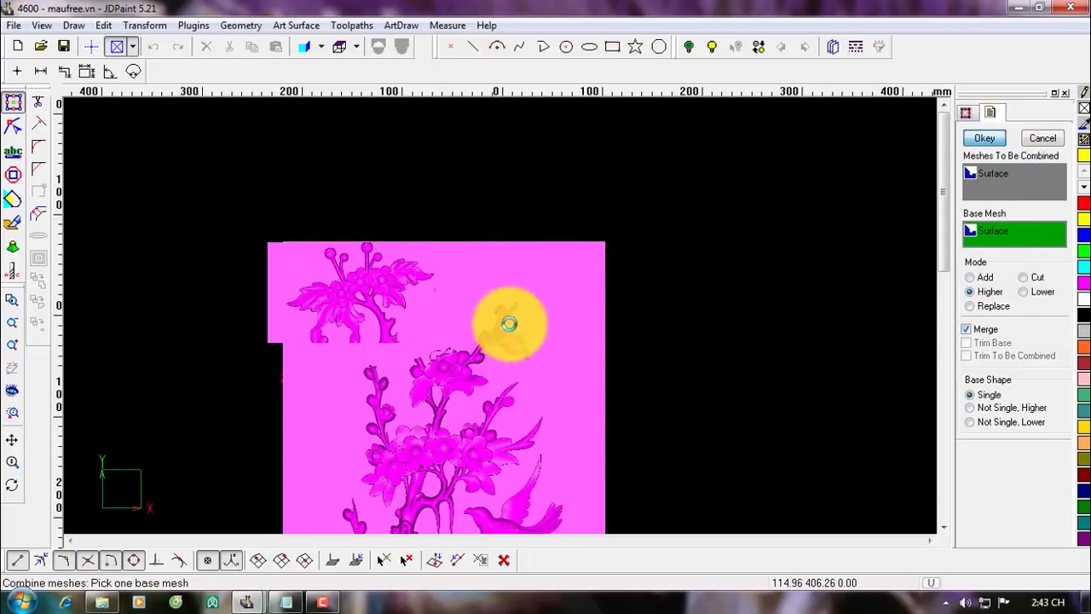
pyautogui.rightClick(352, 258)
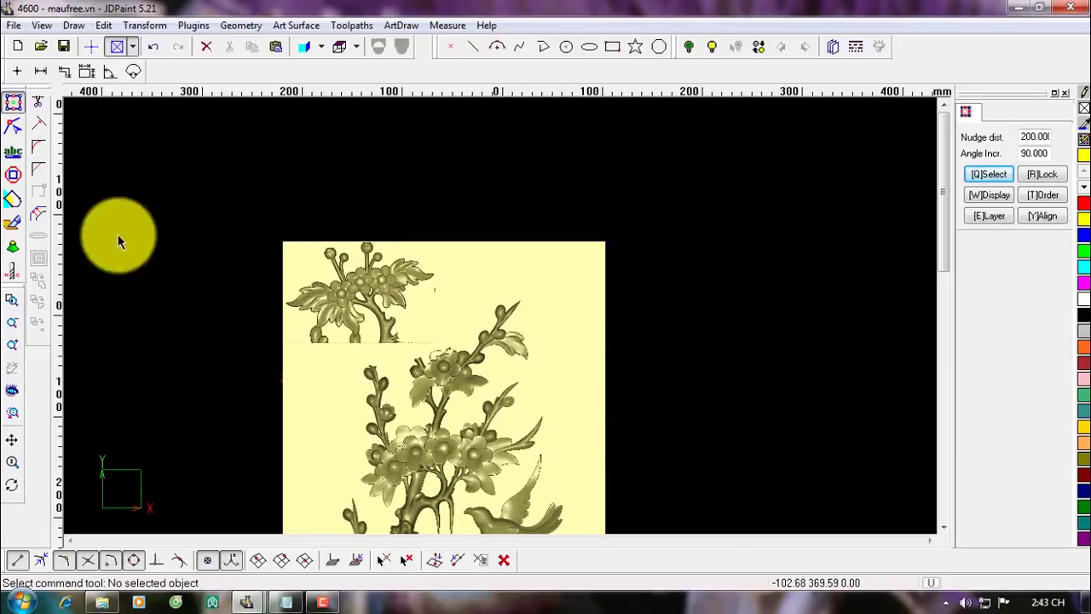
# Flatten the jagged leftovers along the upper flower with Punch, using Absolute effect, height 0 and colour mask Ignore.
pyautogui.hotkey('ctrl', 'a')
pyautogui.click(13, 223)
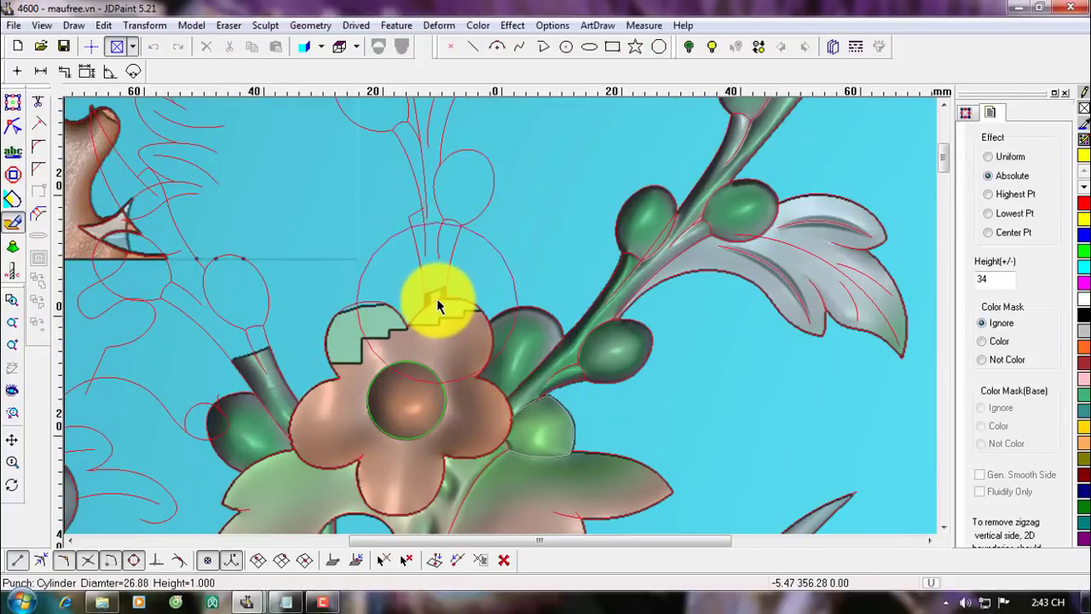
pyautogui.moveTo(437, 298)
pyautogui.mouseDown()
pyautogui.moveTo(438, 236)
pyautogui.moveTo(409, 275)
pyautogui.moveTo(356, 293)
pyautogui.moveTo(494, 260)
pyautogui.moveTo(381, 277)
pyautogui.moveTo(407, 251)
pyautogui.moveTo(253, 305)
pyautogui.moveTo(378, 312)
pyautogui.moveTo(605, 176)
pyautogui.moveTo(509, 268)
pyautogui.moveTo(360, 270)
pyautogui.moveTo(466, 289)
pyautogui.mouseUp()
pyautogui.doubleClick(992, 282)
pyautogui.write('0')
pyautogui.scroll(-2, 465, 288)
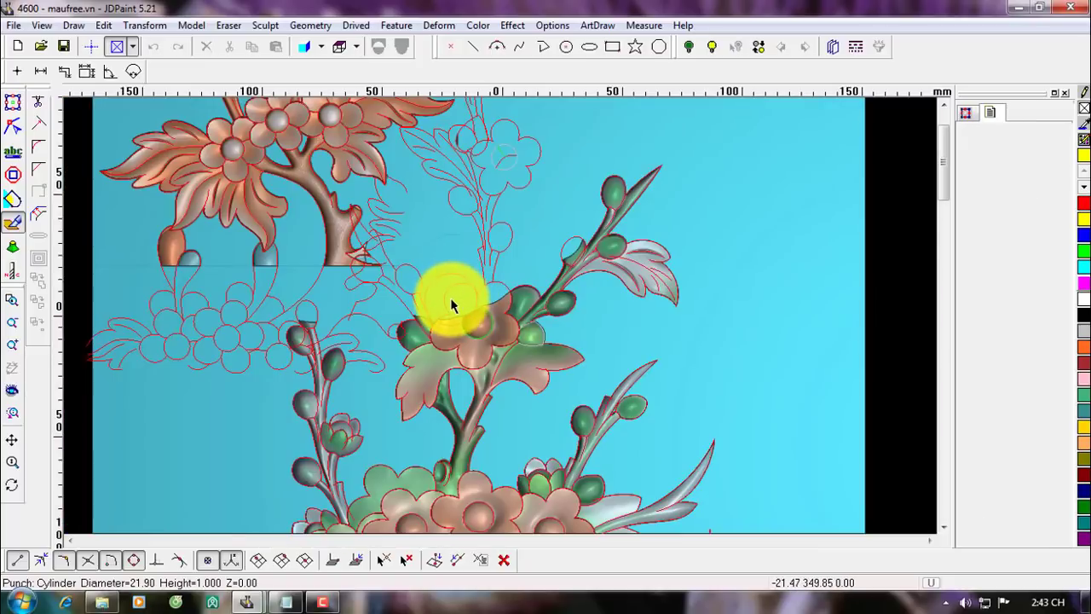
pyautogui.scroll(2, 504, 302)
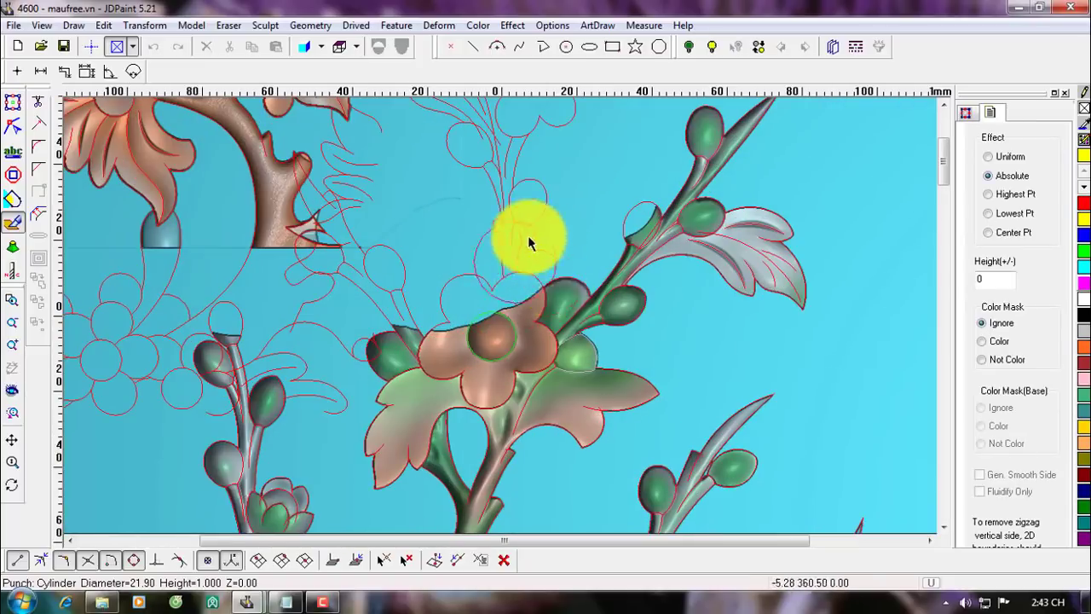
# Limit the relief's height with Ceiling 40 and Floor 0, enabling Check Model.
pyautogui.click(550, 25)
pyautogui.click(588, 184)
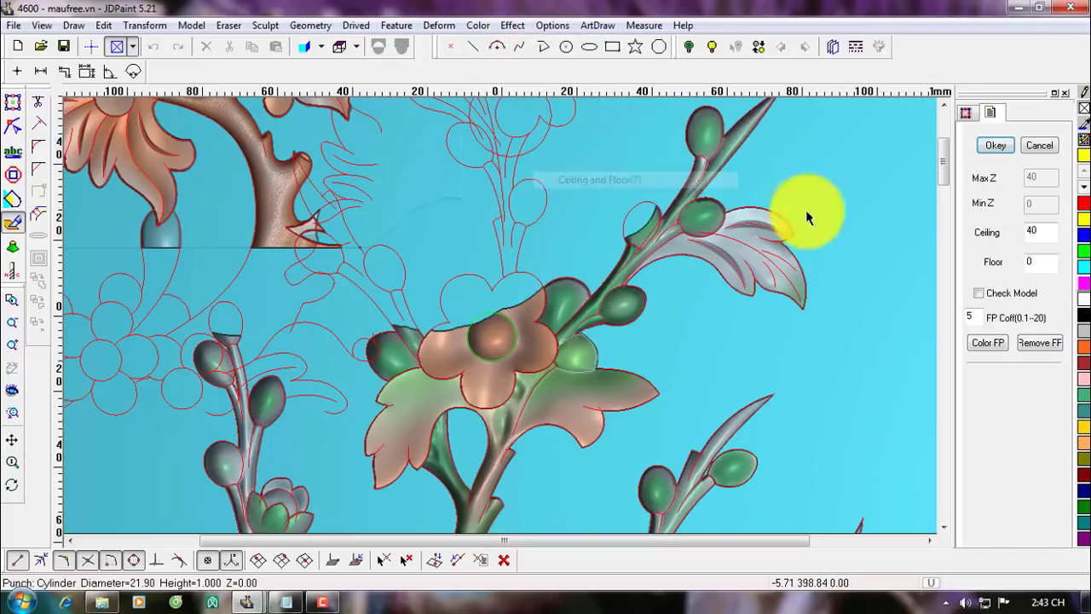
pyautogui.click(1012, 294)
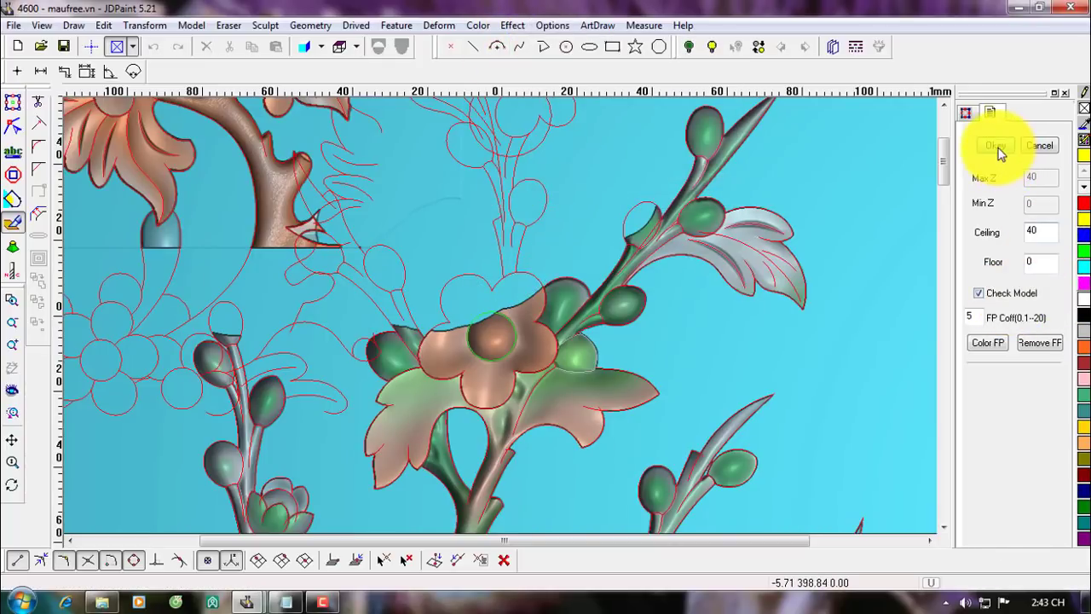
pyautogui.rightClick(522, 285)
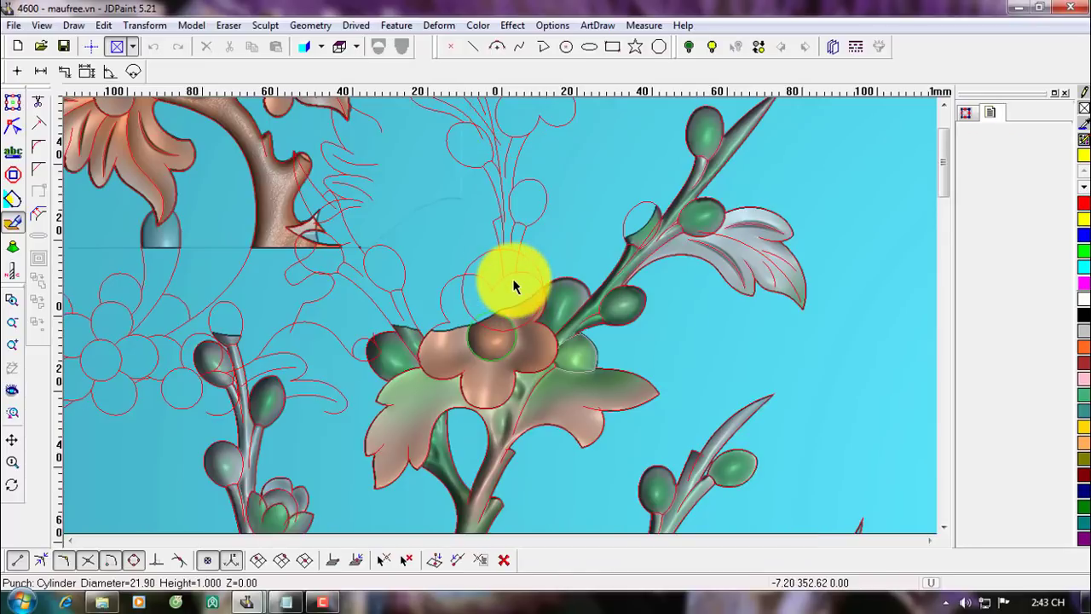
pyautogui.scroll(-2, 512, 279)
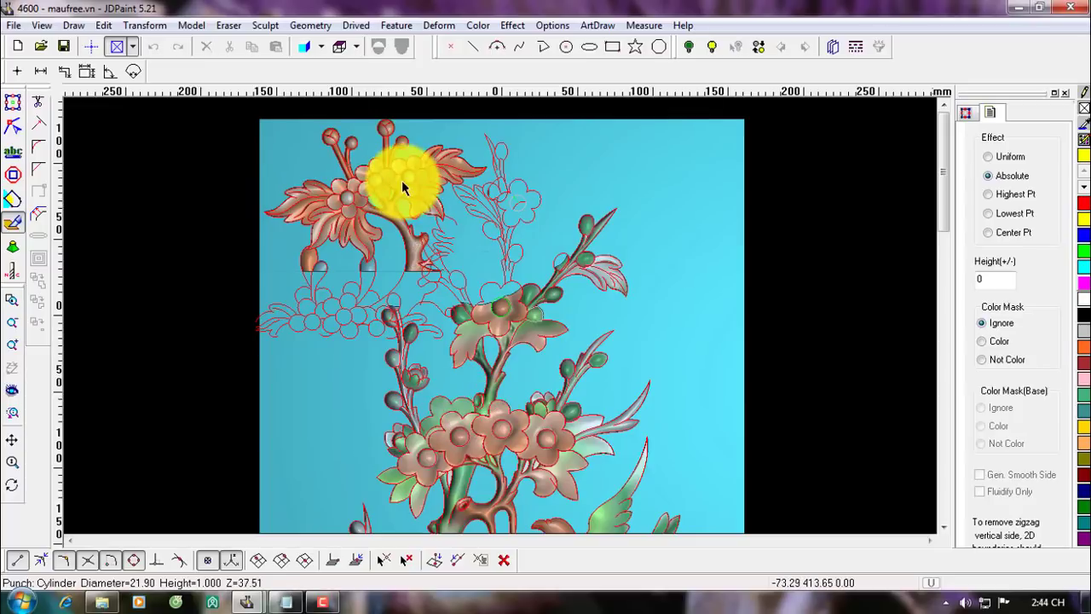
pyautogui.scroll(-4, 384, 218)
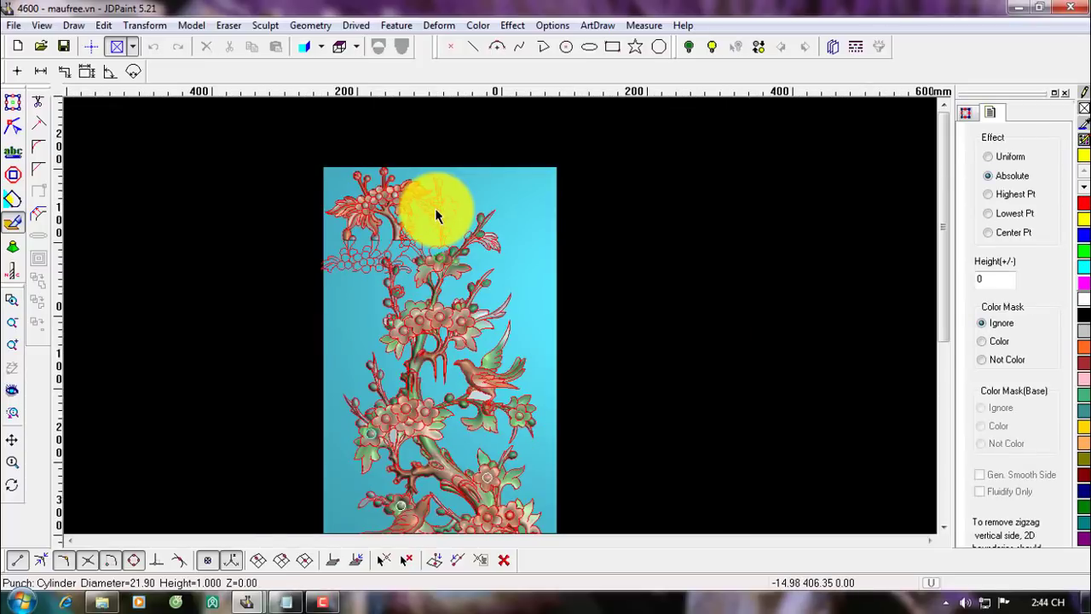
pyautogui.rightClick(415, 224)
# Switch to Notepad and review the topic list, highlighting the line "cắt ghép mẫu này xang mẫu khác".
pyautogui.click(288, 607)
pyautogui.click(288, 603)
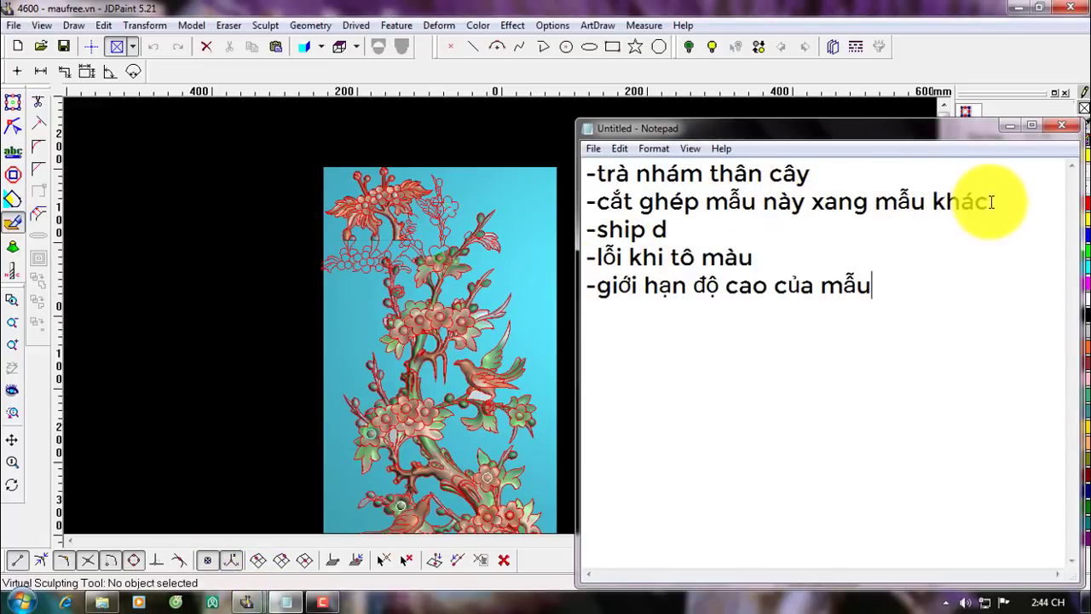
pyautogui.moveTo(992, 201); pyautogui.dragTo(597, 201)
pyautogui.click(392, 220)
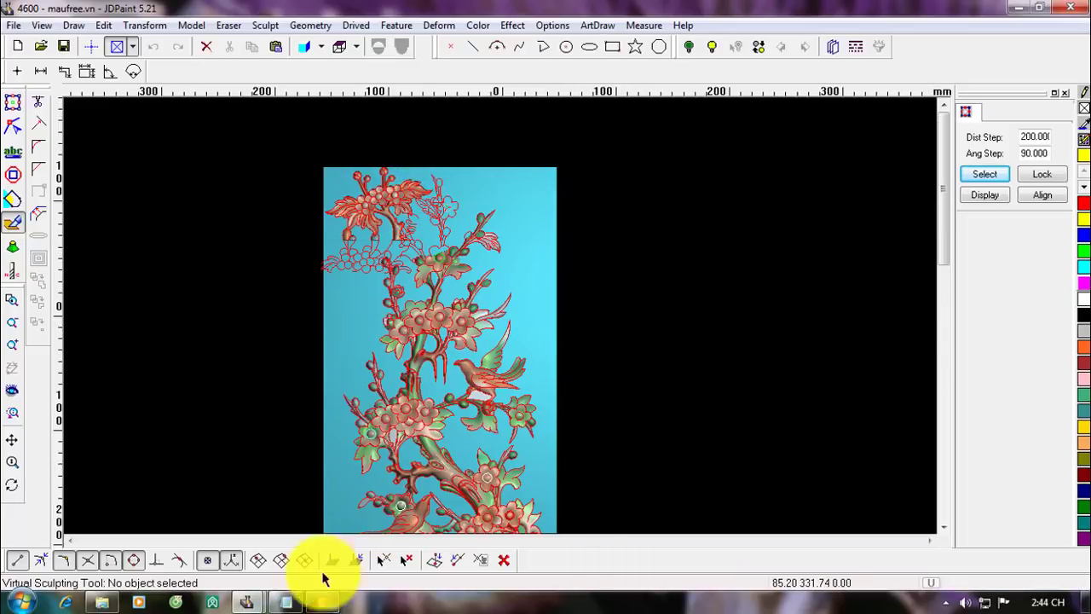
pyautogui.click(286, 602)
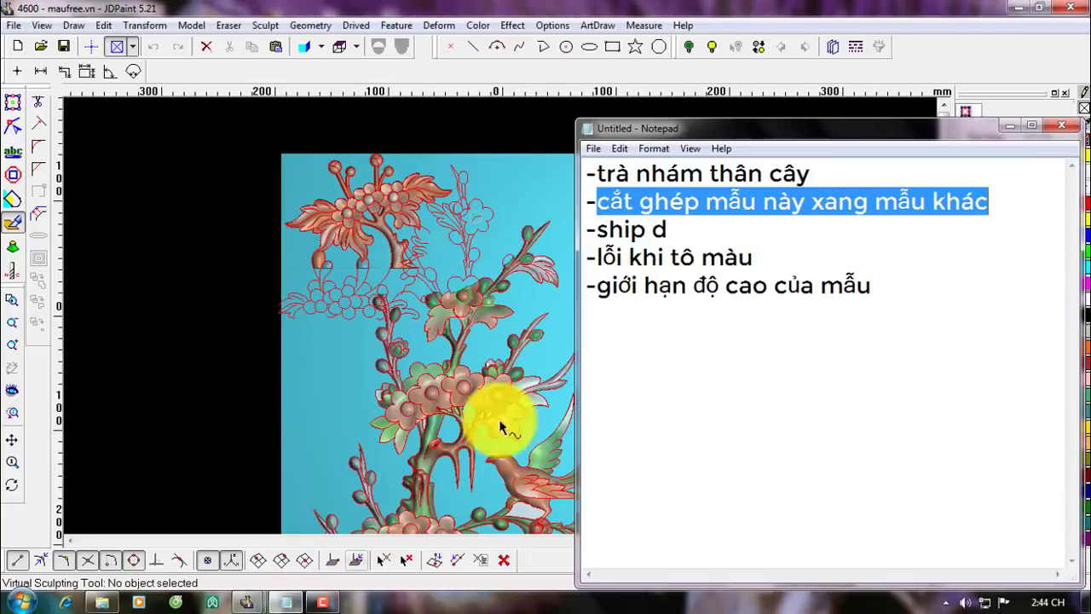
pyautogui.click(681, 230)
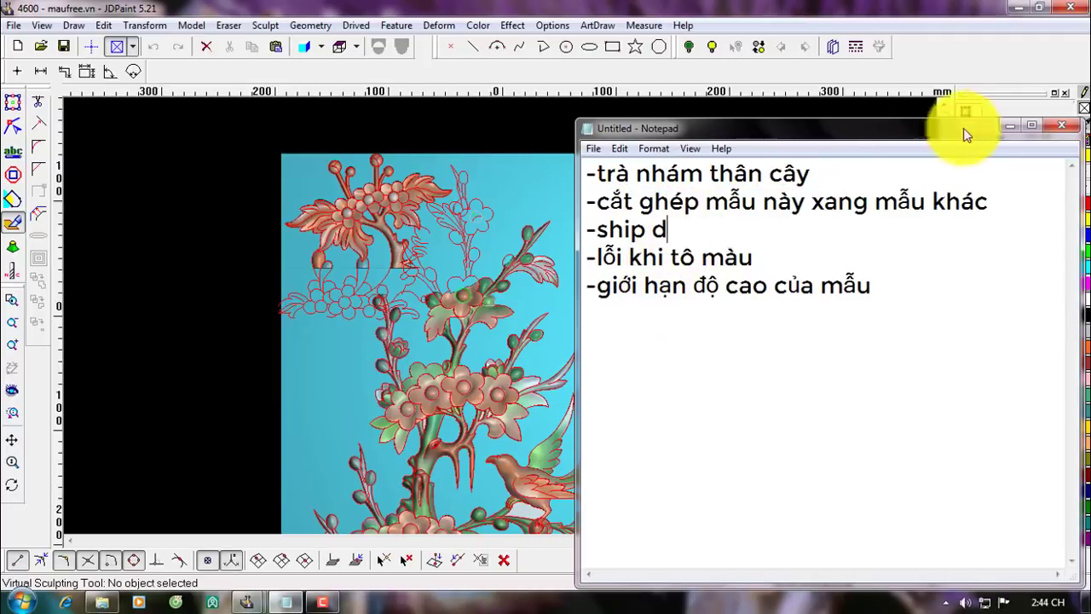
# Load the whole model for virtual sculpting and punch the birds and rocky base flat at Absolute height 0 with a 100 mm cylinder.
pyautogui.click(14, 106)
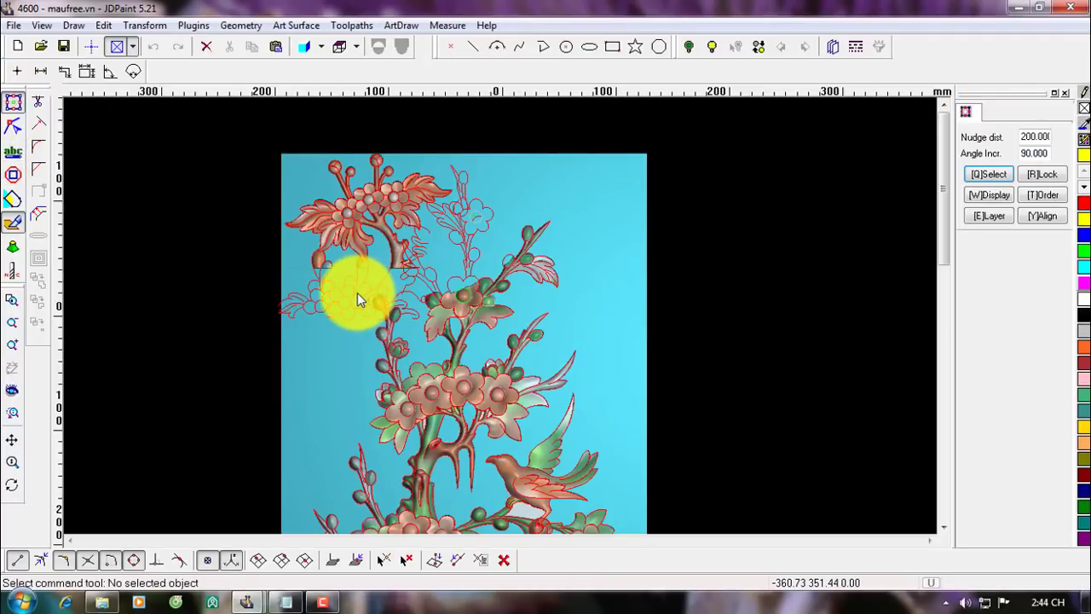
pyautogui.scroll(-4, 357, 292)
pyautogui.hotkey('ctrl', 'a')
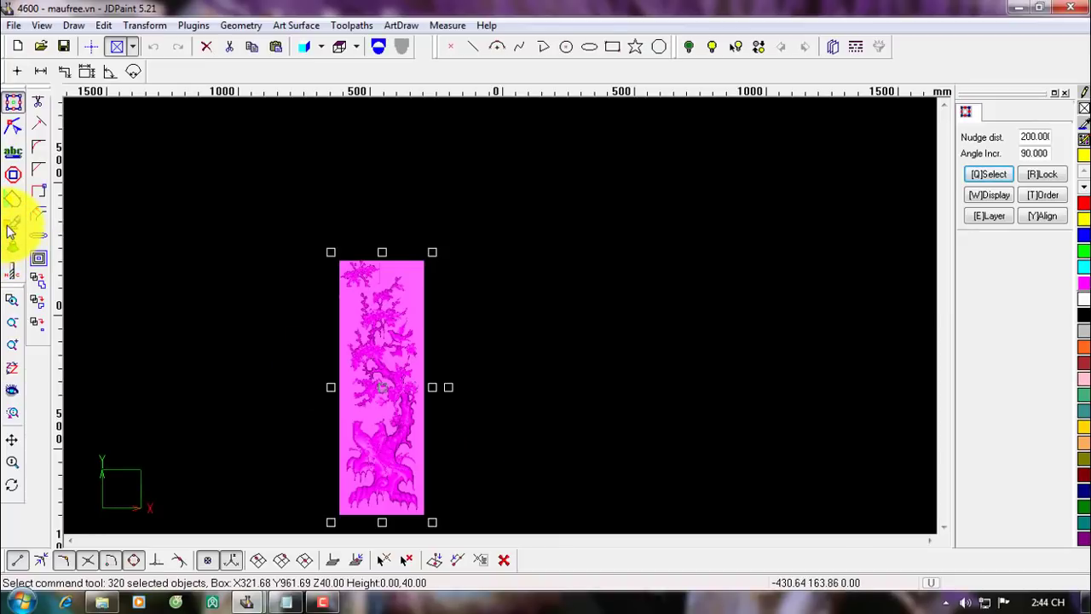
pyautogui.click(9, 228)
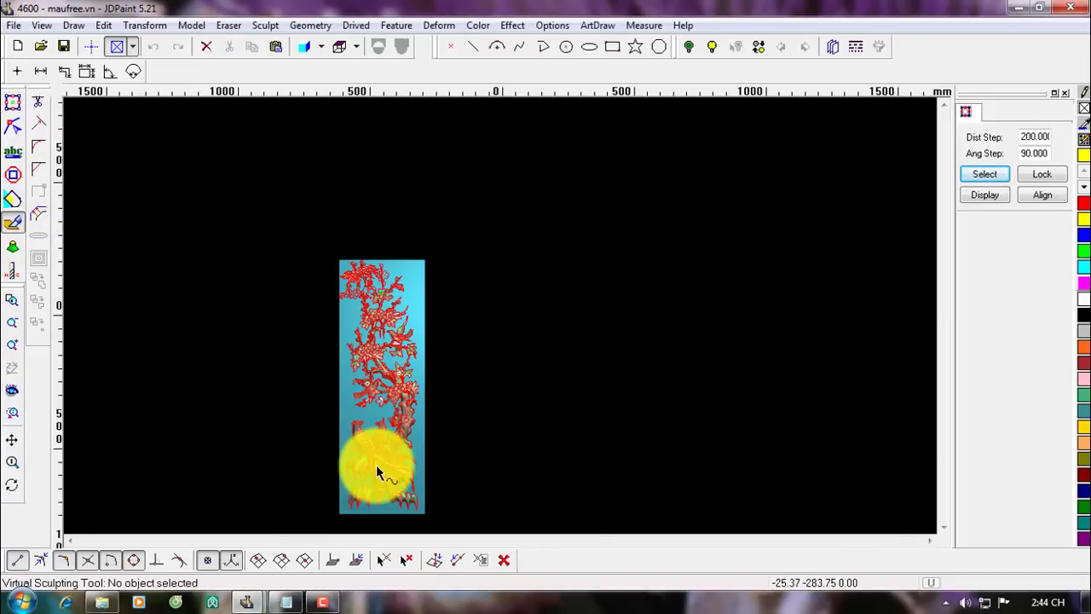
pyautogui.scroll(4, 372, 495)
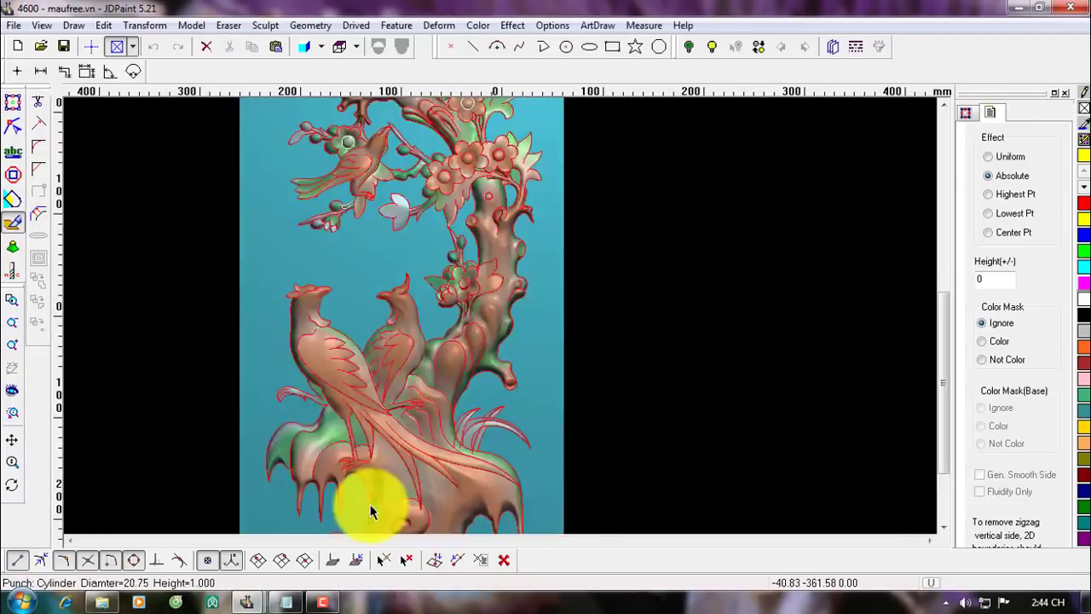
pyautogui.moveTo(369, 512)
pyautogui.mouseDown()
pyautogui.moveTo(329, 434)
pyautogui.moveTo(304, 336)
pyautogui.moveTo(365, 312)
pyautogui.moveTo(510, 349)
pyautogui.moveTo(378, 380)
pyautogui.moveTo(282, 444)
pyautogui.moveTo(421, 480)
pyautogui.moveTo(516, 428)
pyautogui.moveTo(465, 457)
pyautogui.moveTo(380, 411)
pyautogui.mouseUp()
pyautogui.moveTo(386, 403); pyautogui.dragTo(396, 207, button='middle')
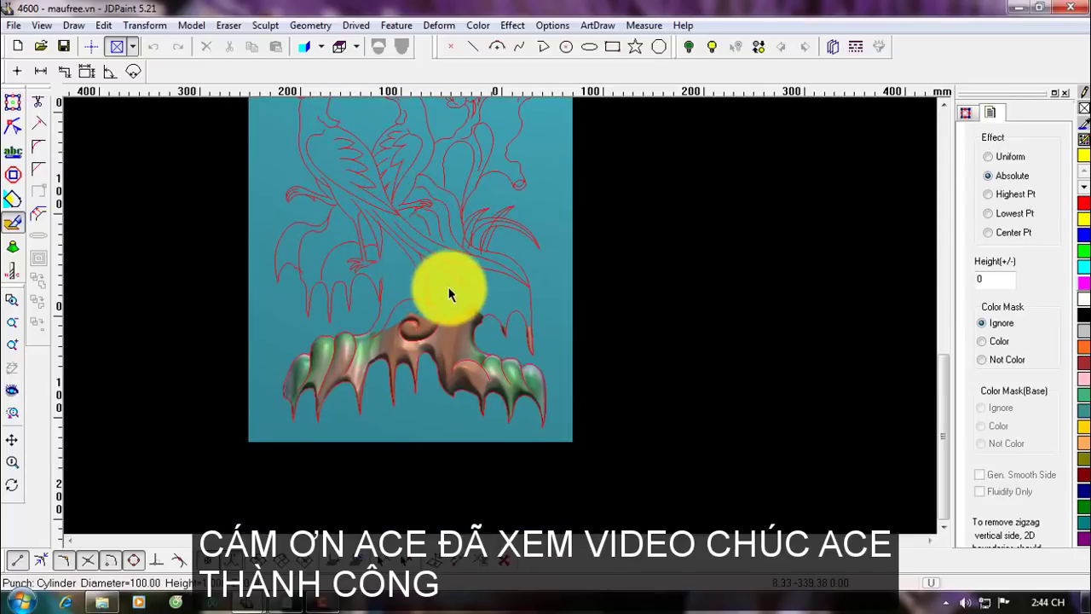
pyautogui.moveTo(439, 281)
pyautogui.mouseDown()
pyautogui.moveTo(341, 341)
pyautogui.moveTo(332, 390)
pyautogui.moveTo(477, 327)
pyautogui.moveTo(532, 373)
pyautogui.moveTo(458, 397)
pyautogui.moveTo(505, 223)
pyautogui.mouseUp()
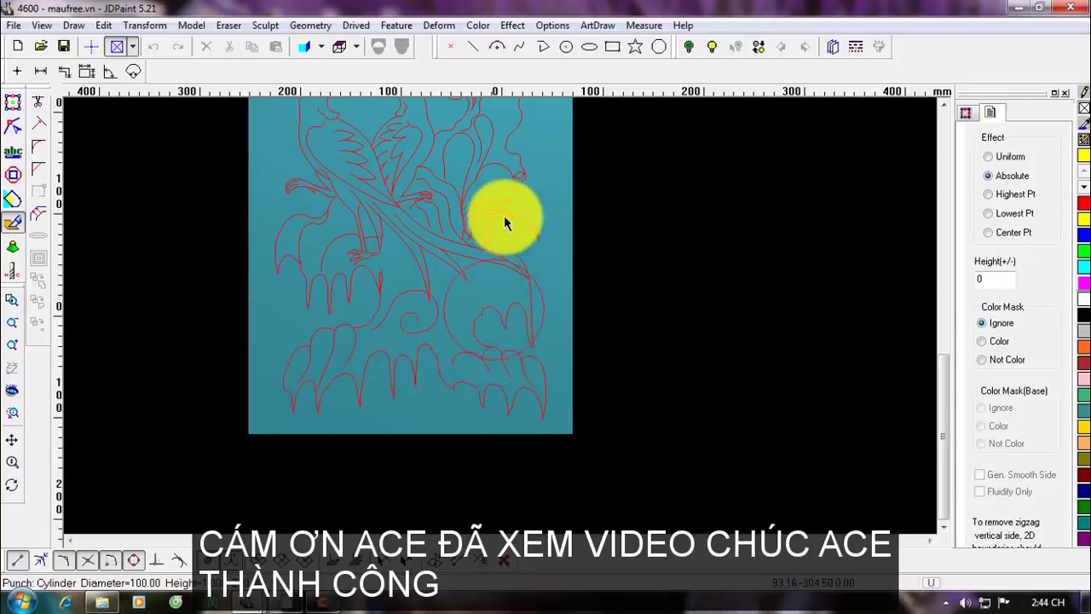
pyautogui.rightClick(465, 443)
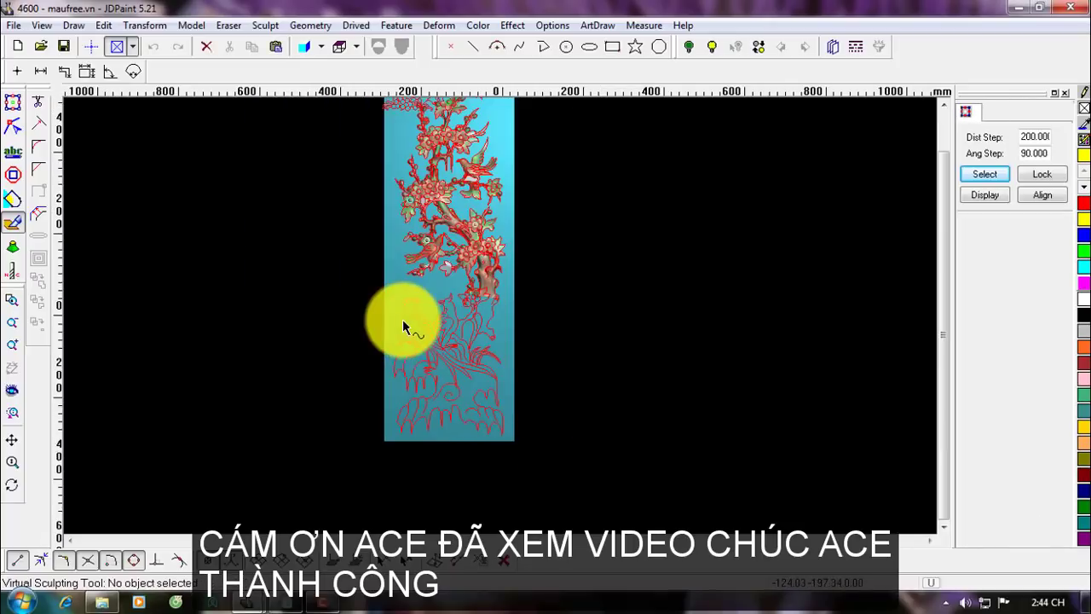
# Delete the leftover bird and rock outline curves over the flattened lower part of the relief.
pyautogui.moveTo(354, 291); pyautogui.dragTo(601, 470)
pyautogui.click(606, 447)
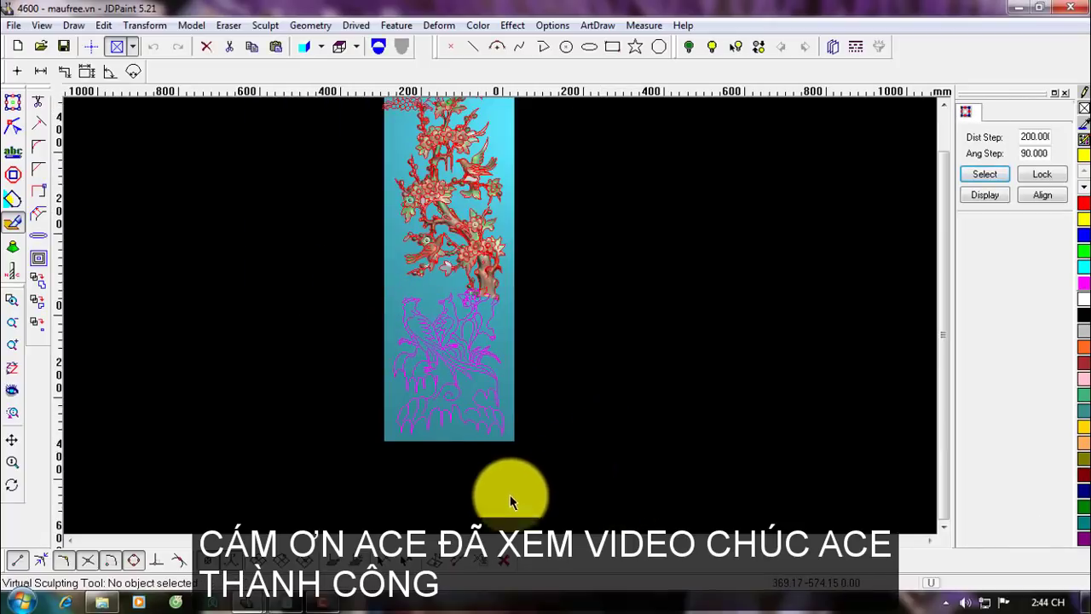
pyautogui.press('Delete')
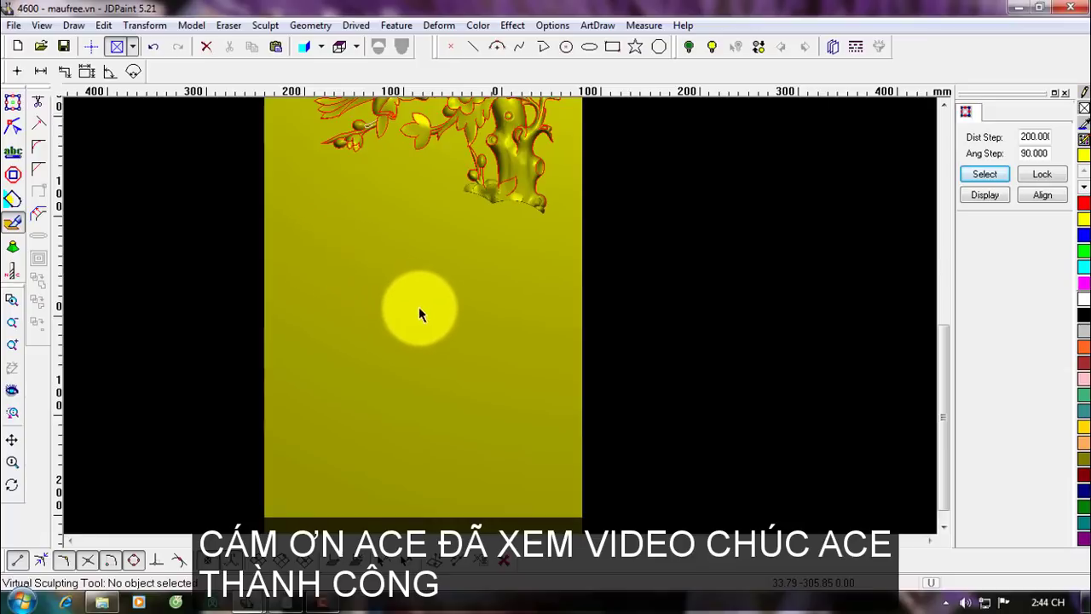
# Draw a rectangle on the empty lower part of the relief and offset it inward once with sharp corners.
pyautogui.press('Escape')
pyautogui.rightClick(361, 269)
pyautogui.click(342, 251)
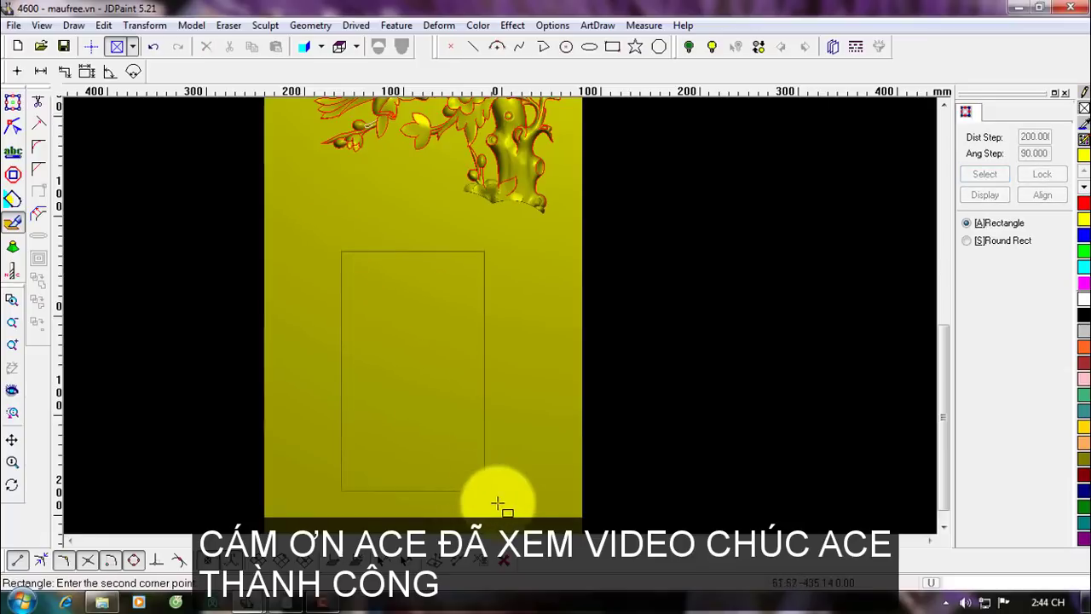
pyautogui.click(521, 509)
pyautogui.rightClick(521, 509)
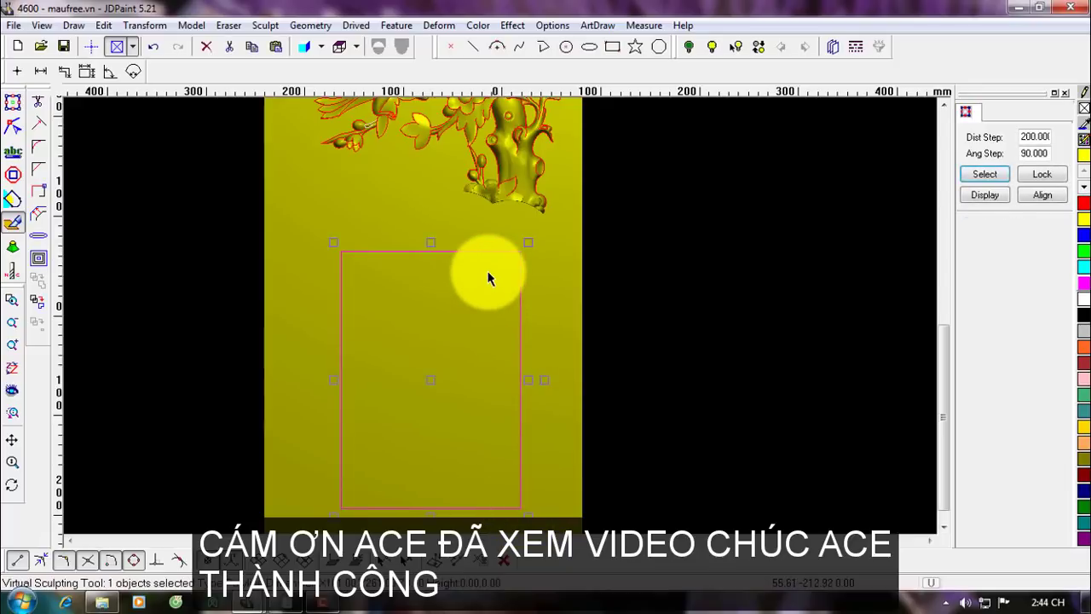
pyautogui.press('o')
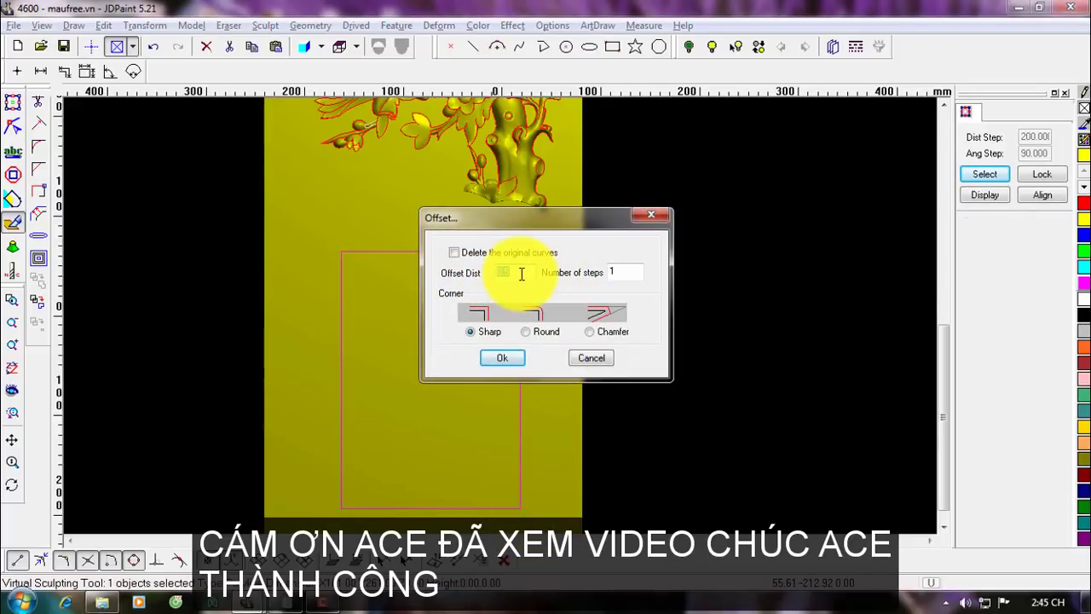
pyautogui.click(503, 357)
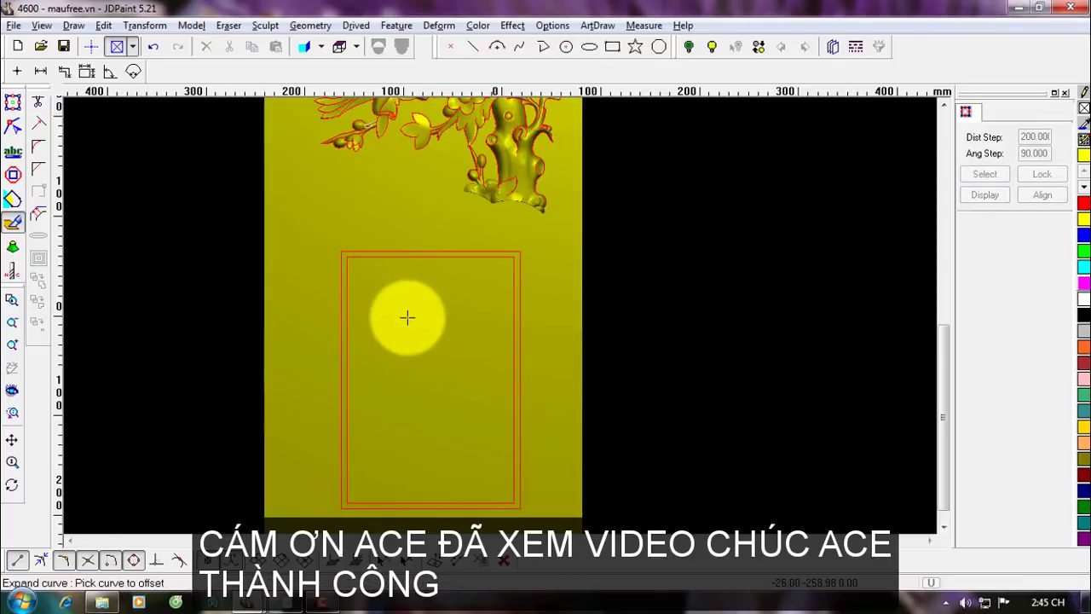
# Undo the last offset and offset the rectangle inward again, one step with sharp corners at a wider distance.
pyautogui.hotkey('ctrl', 'z')
pyautogui.press('o')
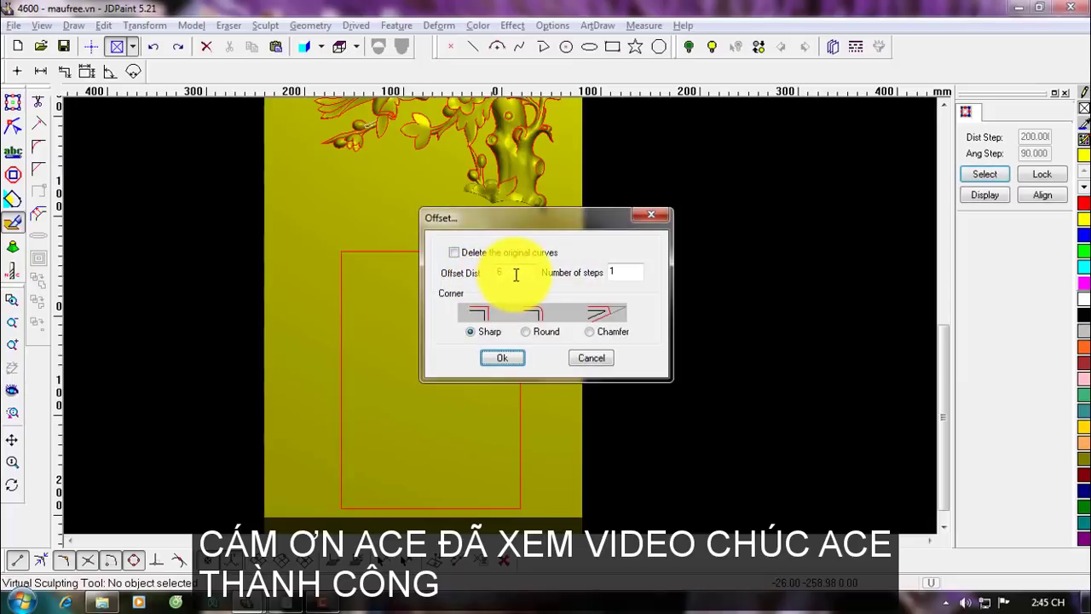
pyautogui.click(501, 358)
pyautogui.click(403, 291)
pyautogui.rightClick(403, 289)
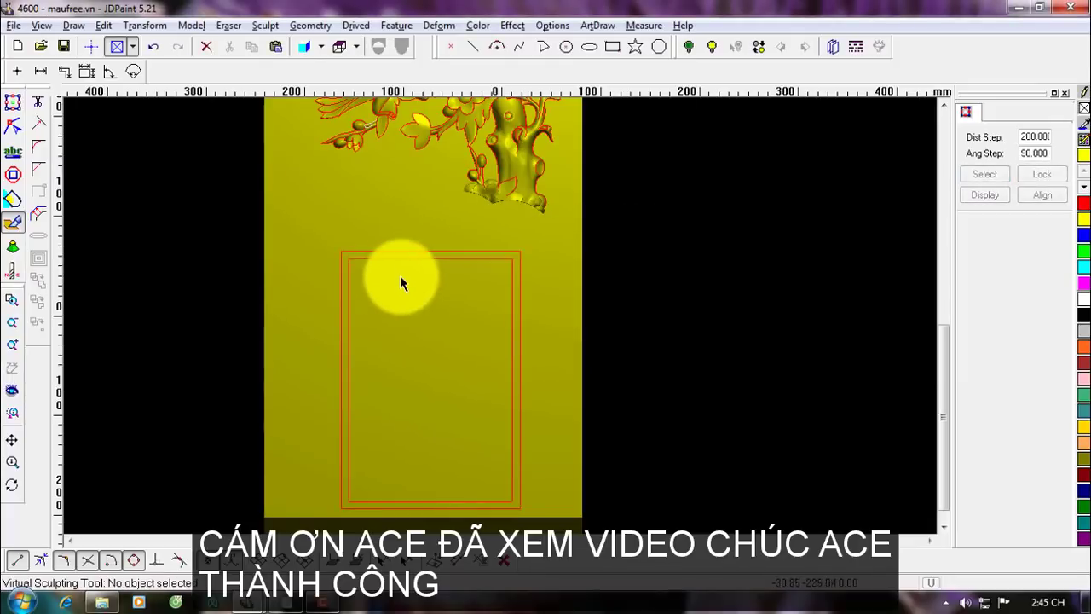
# Raise a Region Relief between the two rectangles with Ellipse section, base height 0, Same Height 10, Featured surface and Higher mode.
pyautogui.scroll(5, 409, 285)
pyautogui.moveTo(409, 285); pyautogui.dragTo(333, 184)
pyautogui.click(346, 152)
pyautogui.press('q')
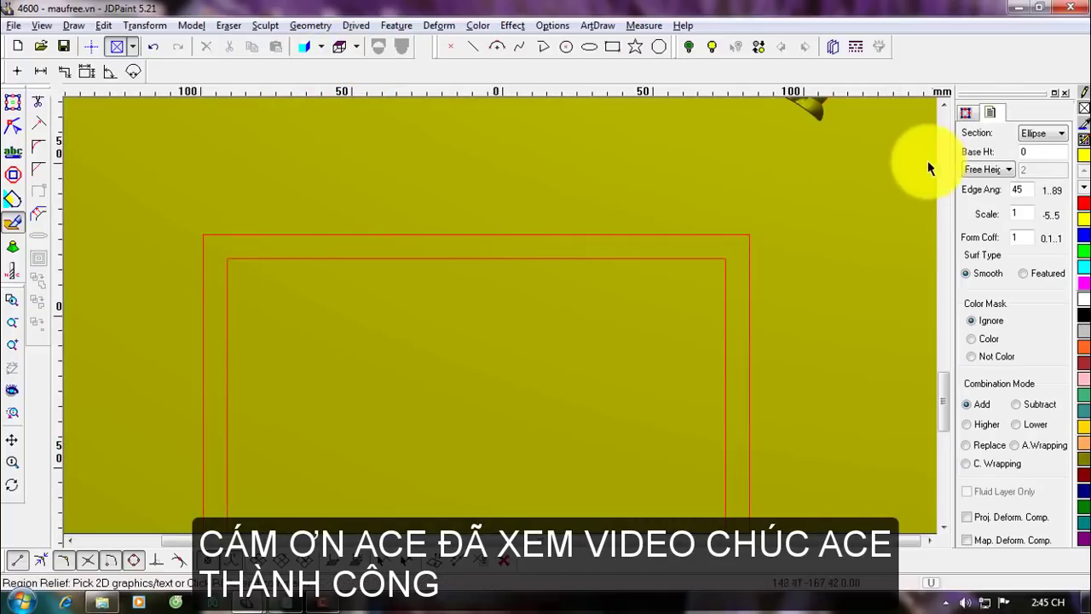
pyautogui.click(1004, 172)
pyautogui.click(1001, 215)
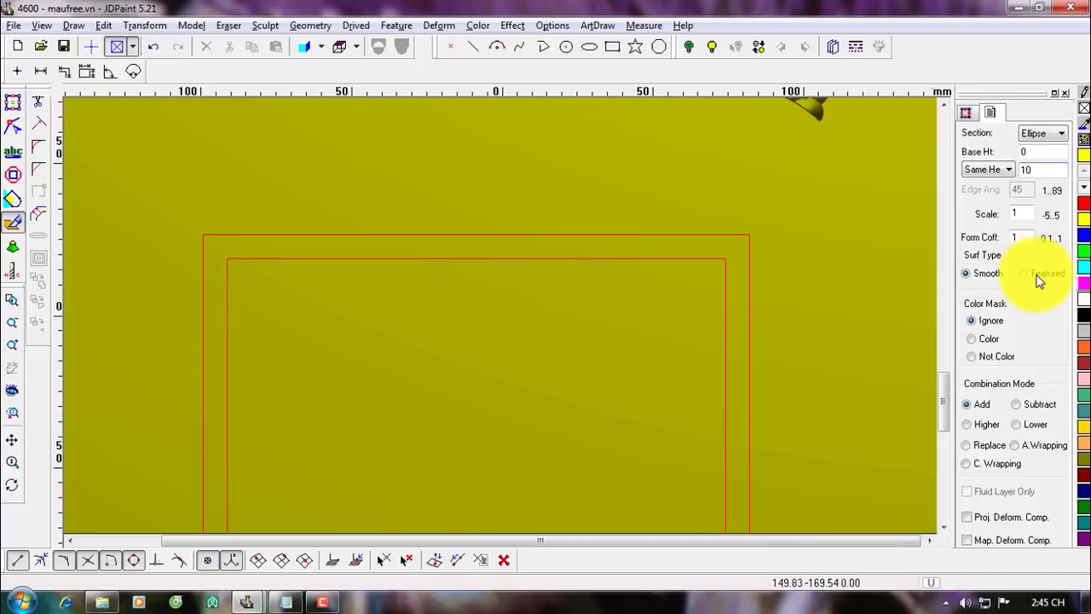
pyautogui.click(1036, 274)
pyautogui.click(975, 425)
pyautogui.click(600, 233)
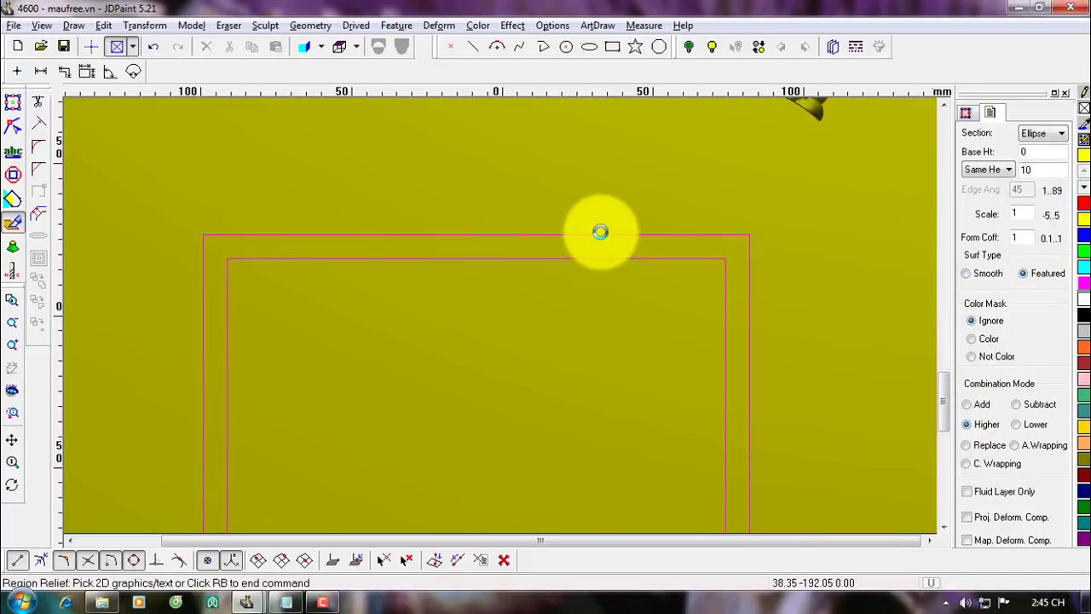
pyautogui.rightClick(591, 237)
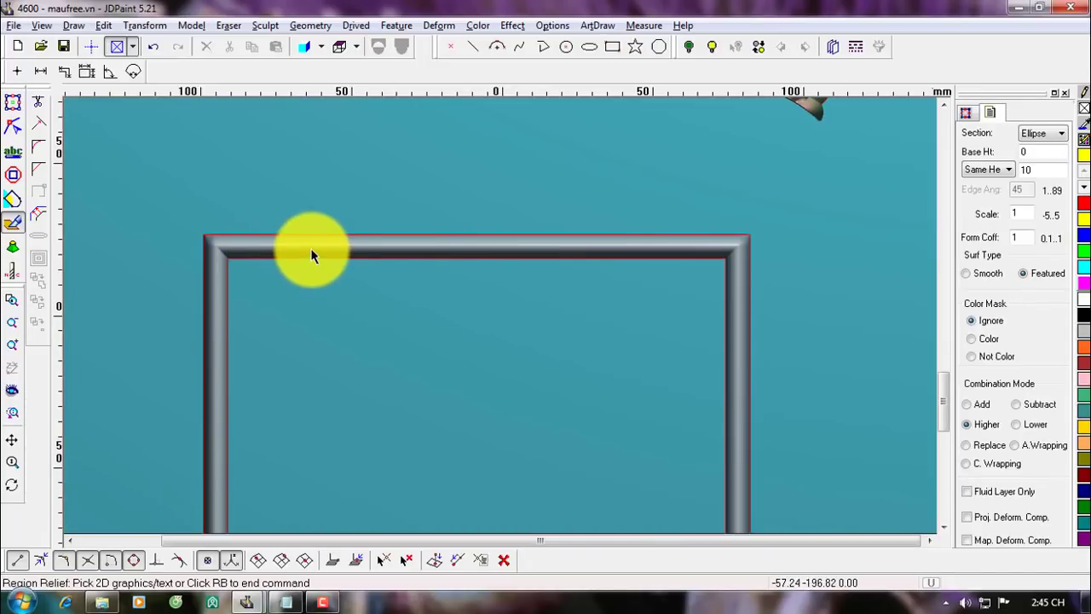
pyautogui.scroll(-4, 393, 345)
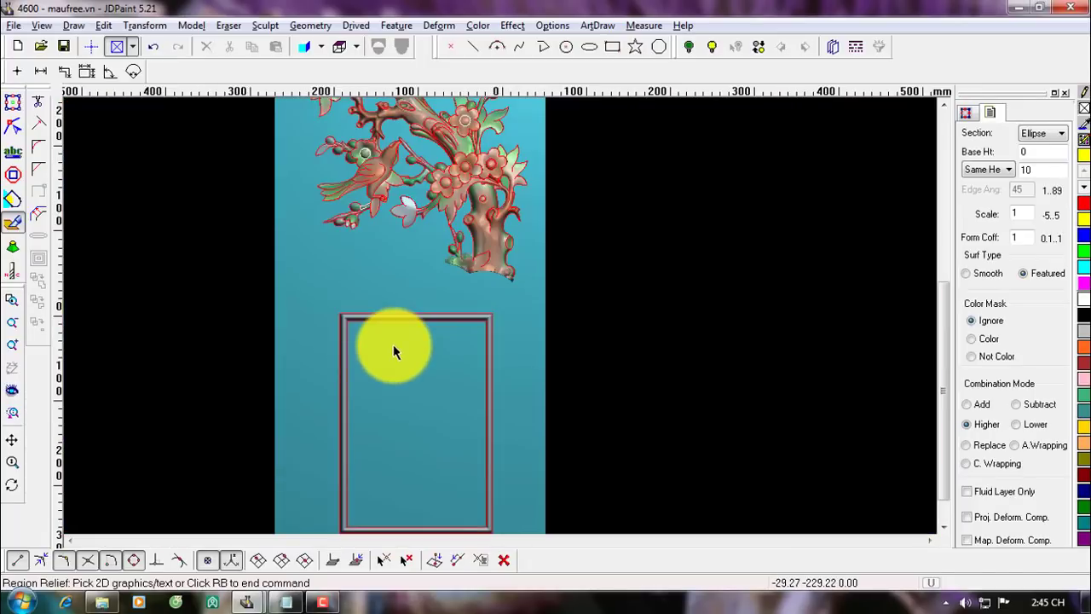
pyautogui.rightClick(393, 344)
# Leave virtual sculpting, show the model as wireframe and copy the double rectangle to the empty area beside the relief.
pyautogui.click(13, 102)
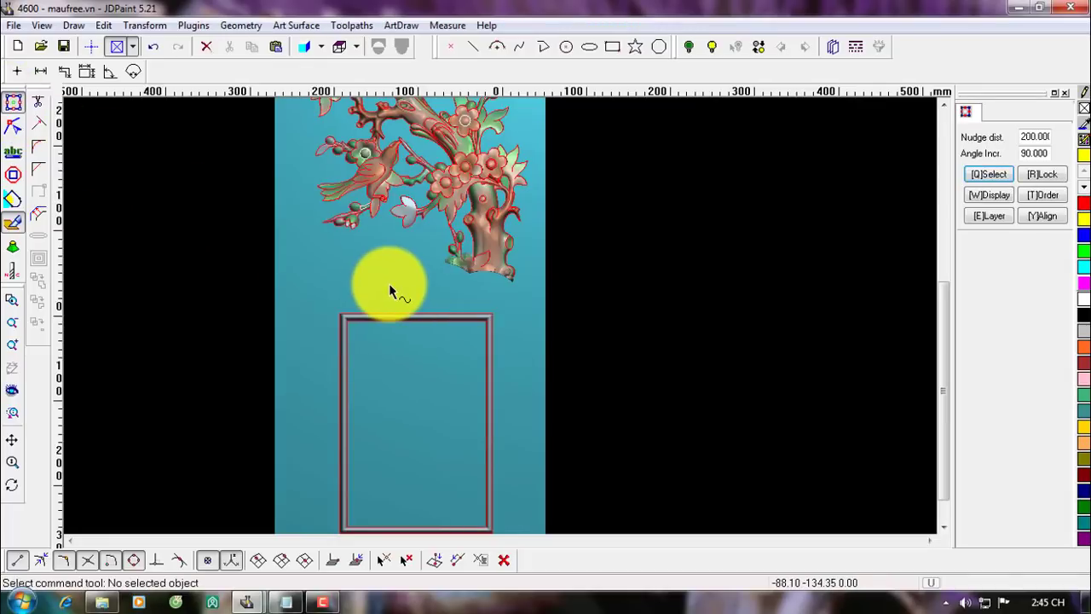
pyautogui.click(307, 53)
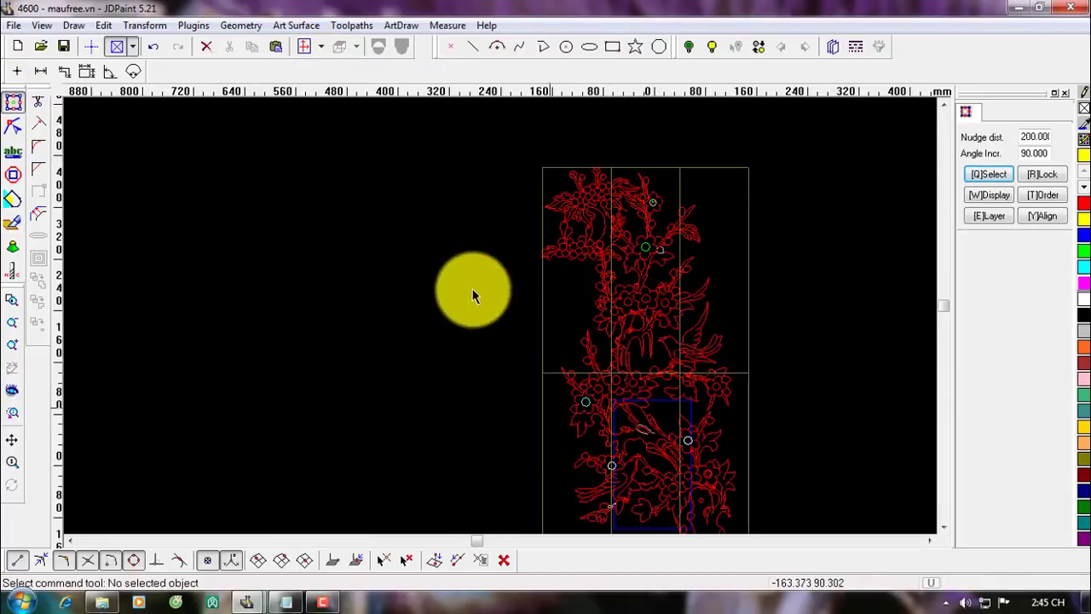
pyautogui.scroll(-4, 473, 290)
pyautogui.scroll(5, 560, 455)
pyautogui.moveTo(356, 257); pyautogui.dragTo(629, 506)
pyautogui.scroll(-3, 562, 436)
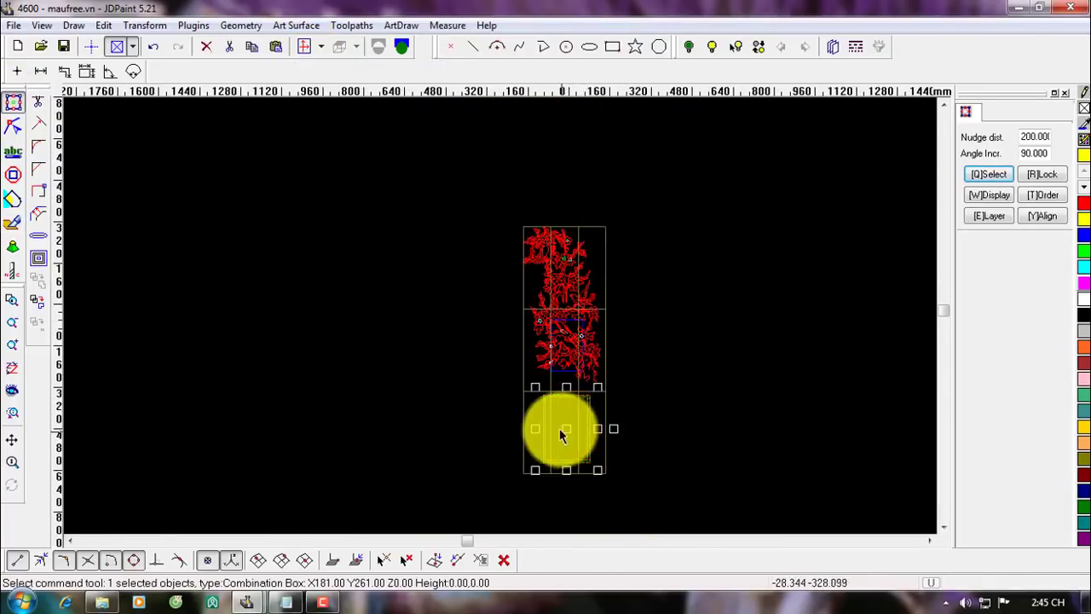
pyautogui.moveTo(563, 428); pyautogui.dragTo(424, 429)
pyautogui.scroll(4, 423, 429)
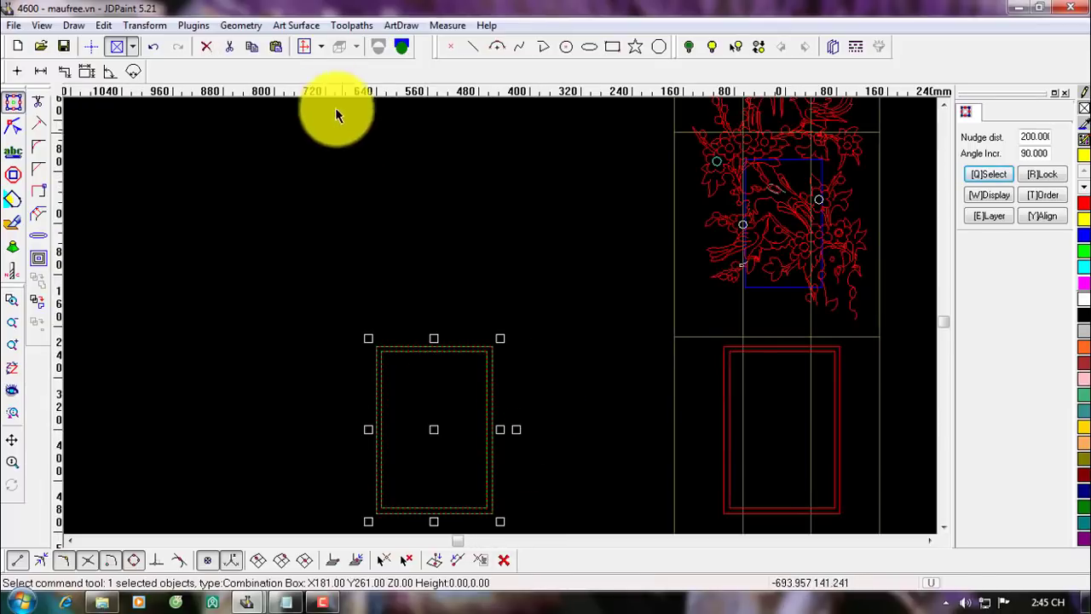
# Create a flat region relief from the copied rectangles with Rectangle section, base height 0 and 0.2 mesh steps.
pyautogui.click(300, 27)
pyautogui.click(308, 44)
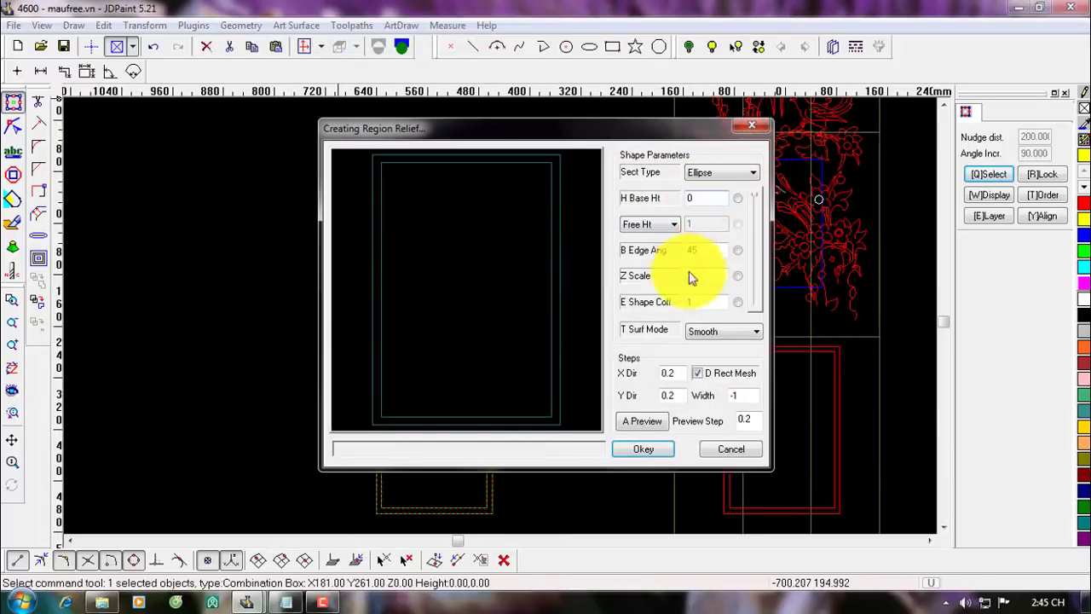
pyautogui.click(705, 172)
pyautogui.click(706, 218)
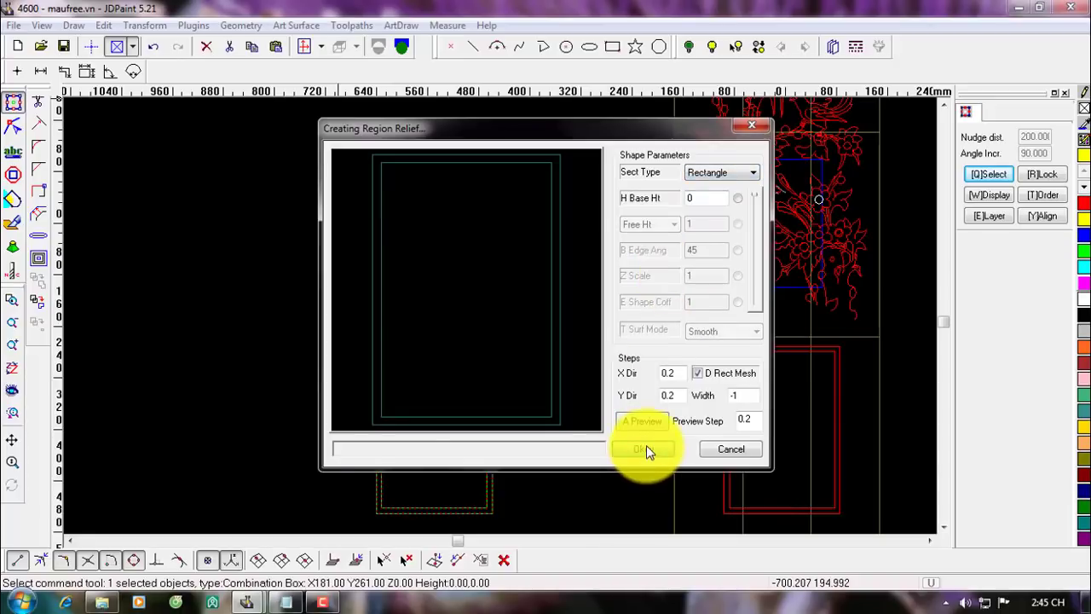
pyautogui.click(543, 440)
# Load the new flat relief for virtual sculpting, try deleting its combined outline and undo the deletion.
pyautogui.click(12, 223)
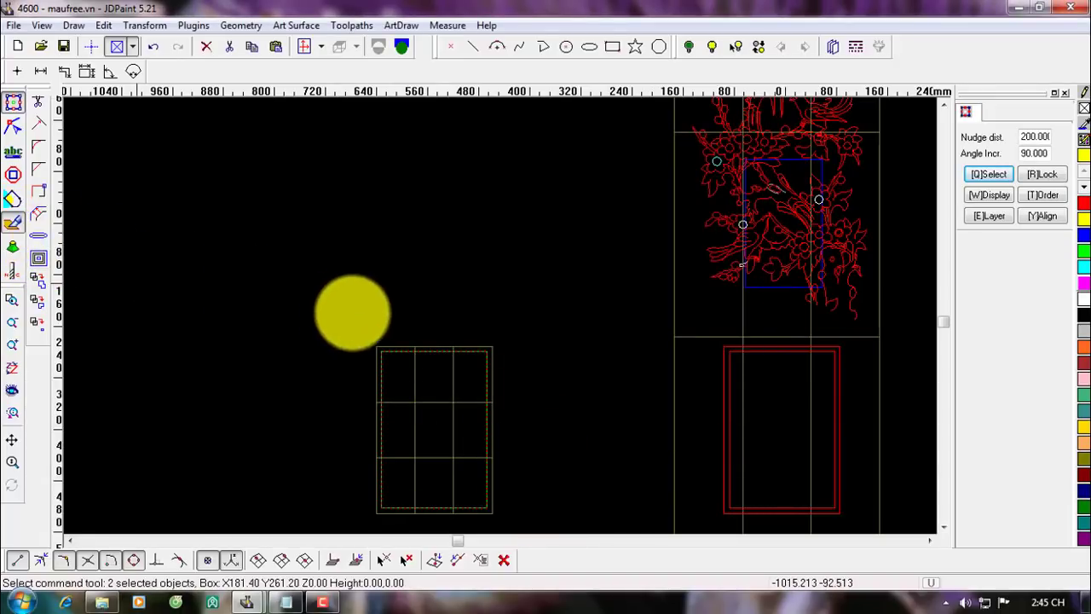
pyautogui.scroll(5, 208, 353)
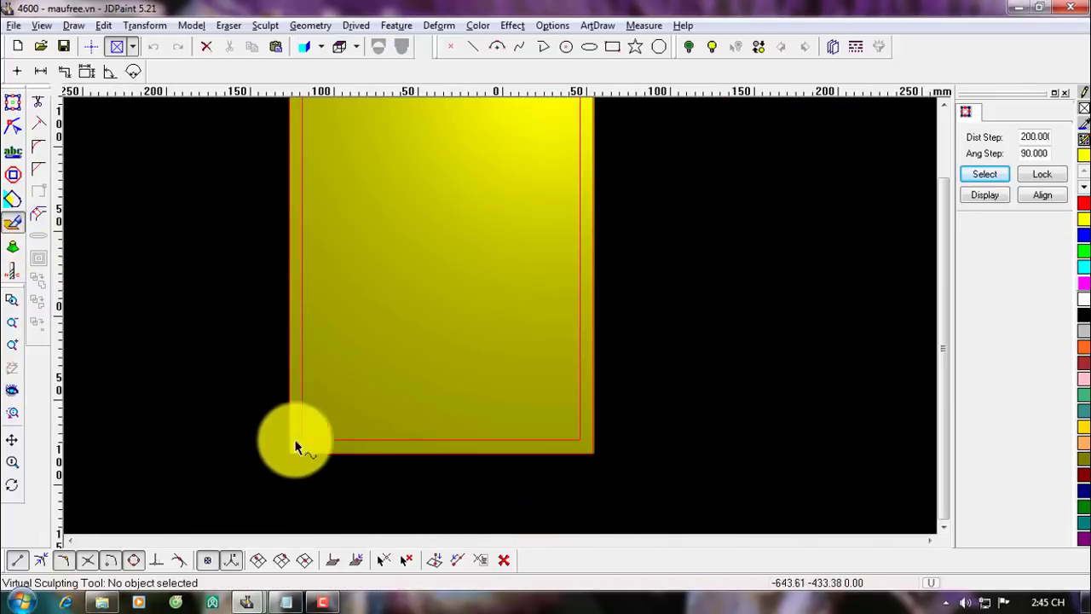
pyautogui.click(292, 376)
pyautogui.press('Delete')
pyautogui.hotkey('ctrl', 'z')
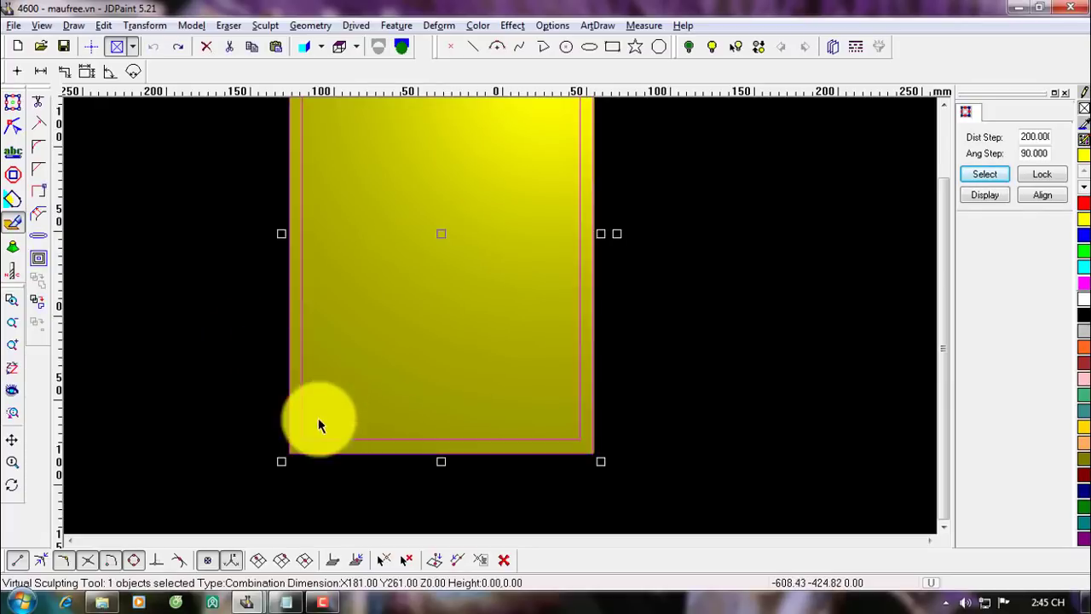
# Separate the combined rectangles, delete the outer one and offset the remaining rectangle inward once.
pyautogui.click(295, 455)
pyautogui.click(288, 115)
pyautogui.click(402, 47)
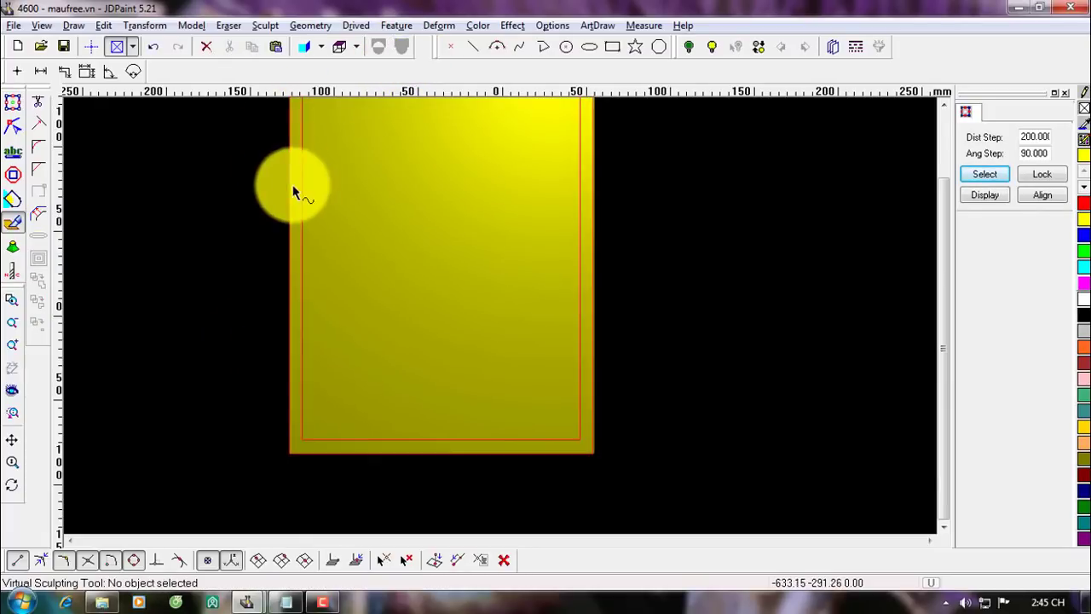
pyautogui.click(291, 202)
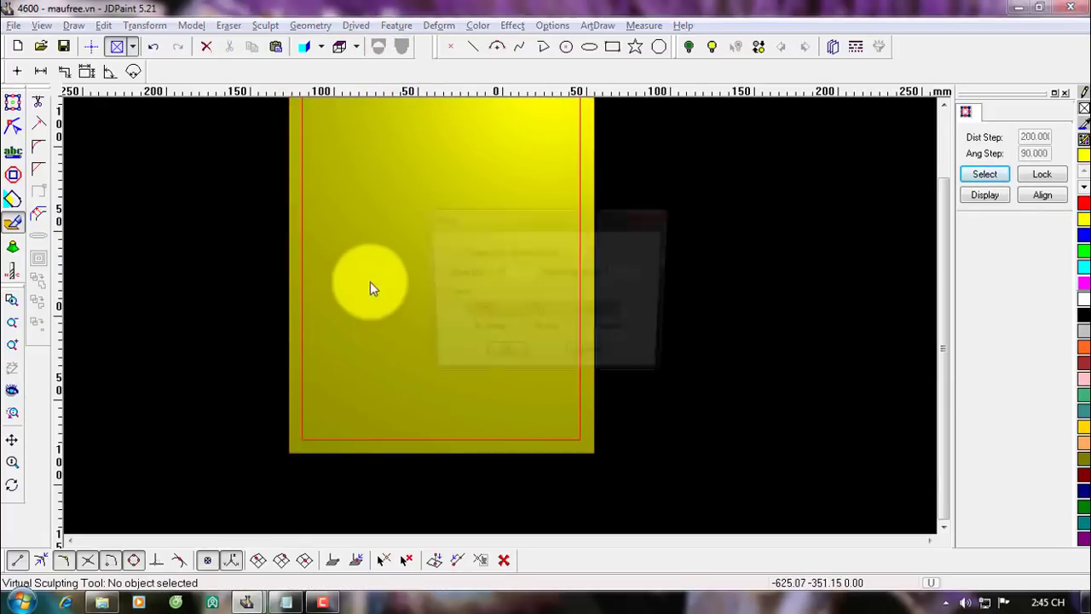
pyautogui.click(484, 357)
pyautogui.click(339, 389)
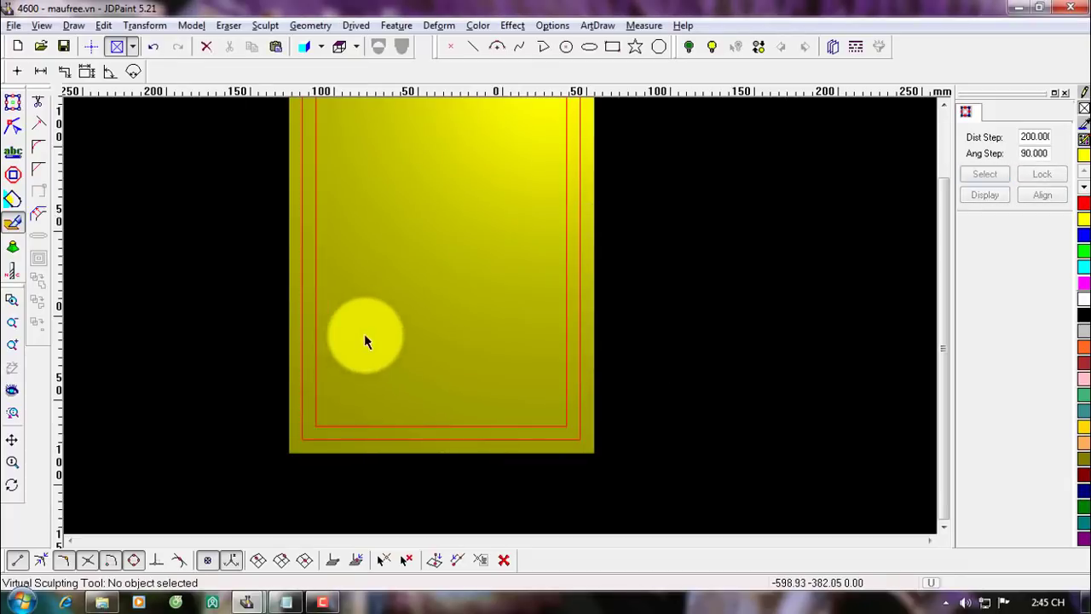
# Build a Region Relief with Ellipse section and Same Height 10 between the two rectangles on the flat relief.
pyautogui.moveTo(365, 333); pyautogui.dragTo(283, 293)
pyautogui.click(379, 48)
pyautogui.click(318, 294)
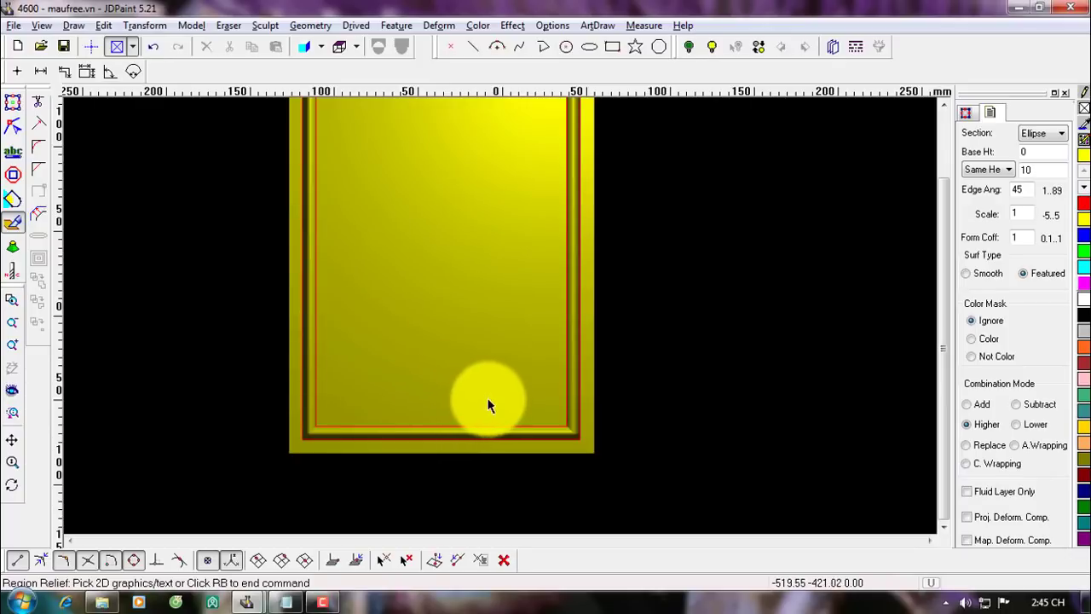
# Examine the raised frame's profile and corner joints up close and in a tilted view, and return to the top view.
pyautogui.scroll(4, 586, 421)
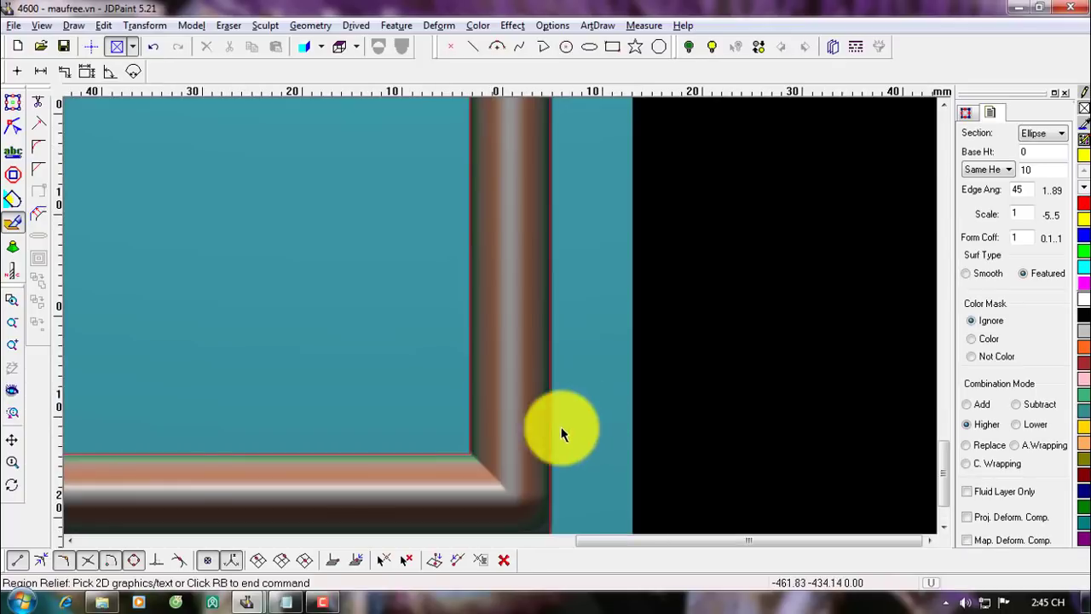
pyautogui.scroll(-3, 531, 420)
pyautogui.moveTo(505, 246); pyautogui.dragTo(502, 535, button='middle')
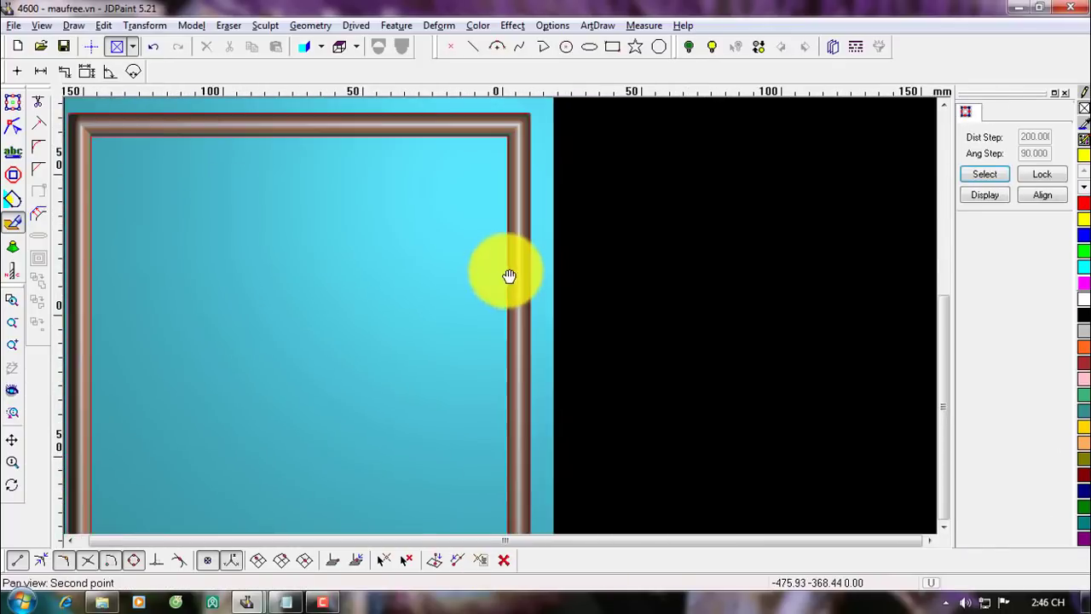
pyautogui.moveTo(508, 246); pyautogui.dragTo(512, 325, button='middle')
pyautogui.scroll(3, 533, 164)
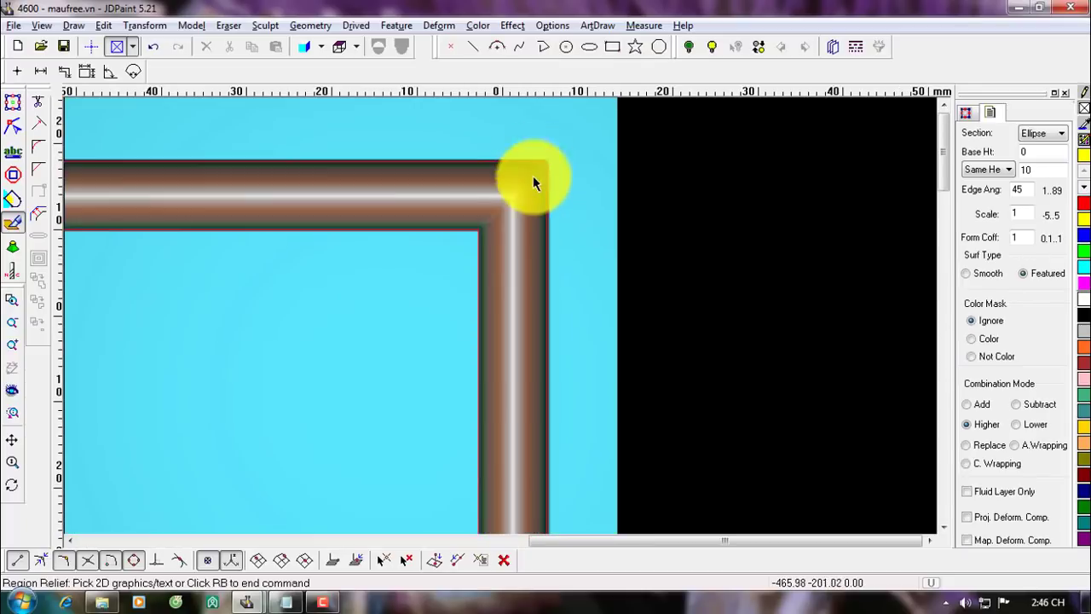
pyautogui.keyDown('shift'); pyautogui.moveTo(533, 177); pyautogui.dragTo(503, 131, button='middle'); pyautogui.keyUp('shift')
pyautogui.click(345, 49)
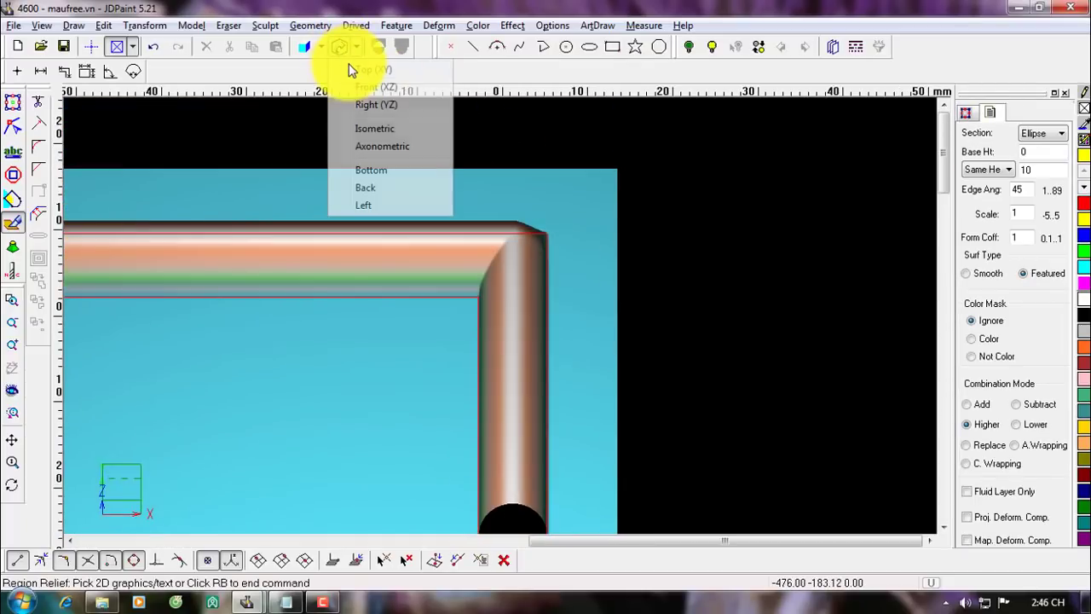
pyautogui.click(350, 70)
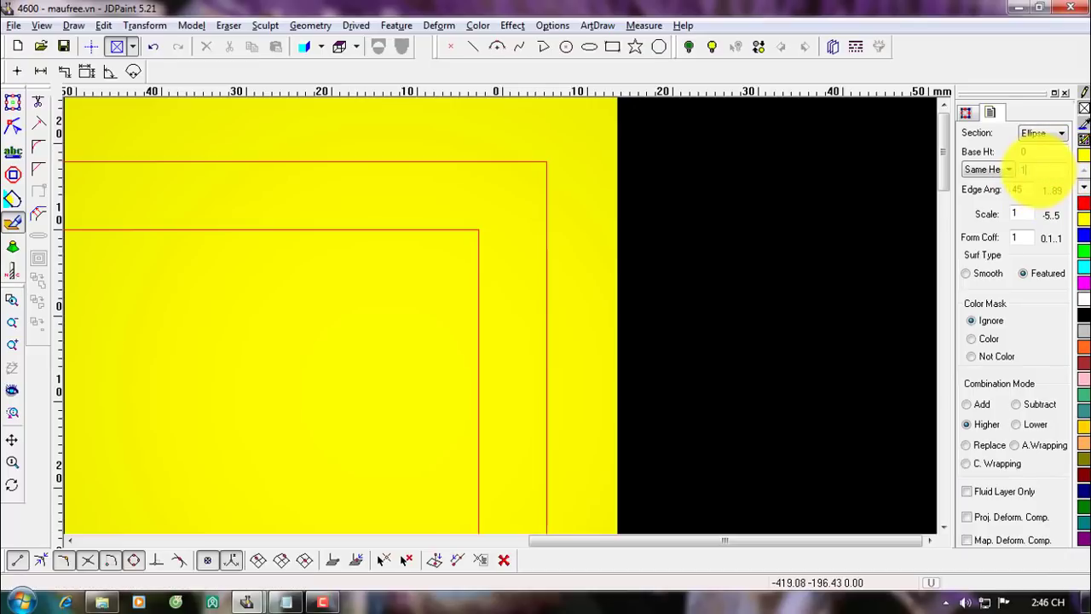
# Rebuild the frame's Region Relief with Same Height 16 between the two rectangles.
pyautogui.write('6')
pyautogui.click(478, 241)
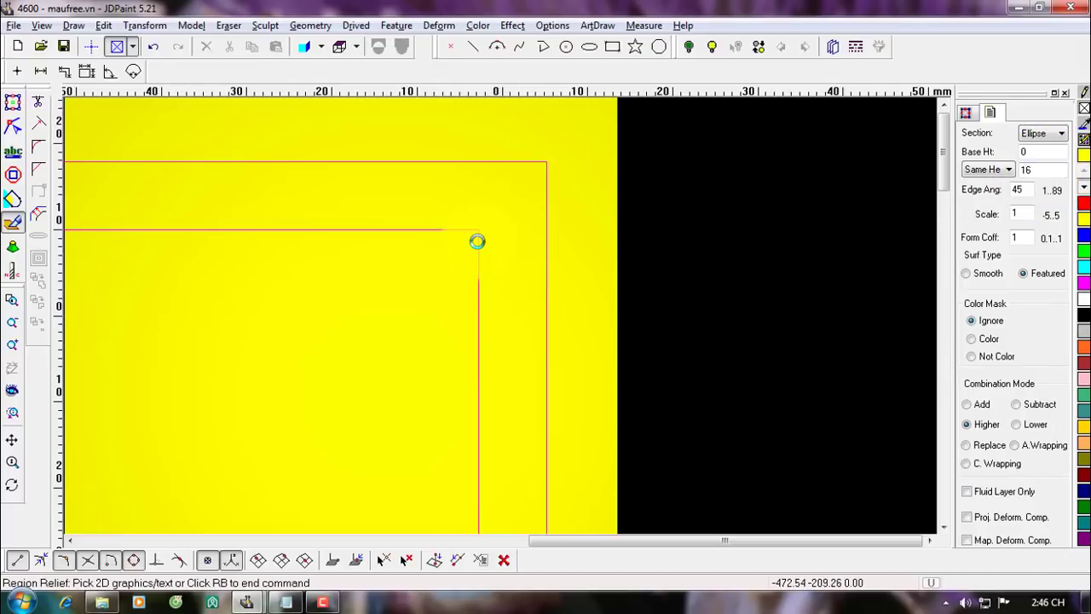
pyautogui.click(478, 242)
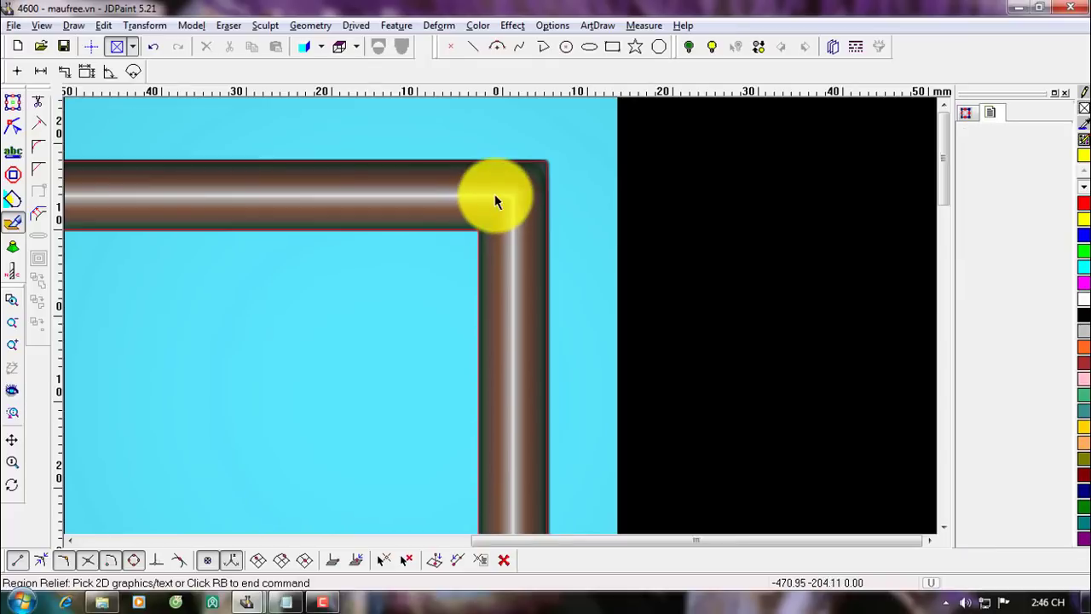
# Inspect the taller frame's corners and side profile from several angles, and restore the top view.
pyautogui.scroll(-3, 497, 200)
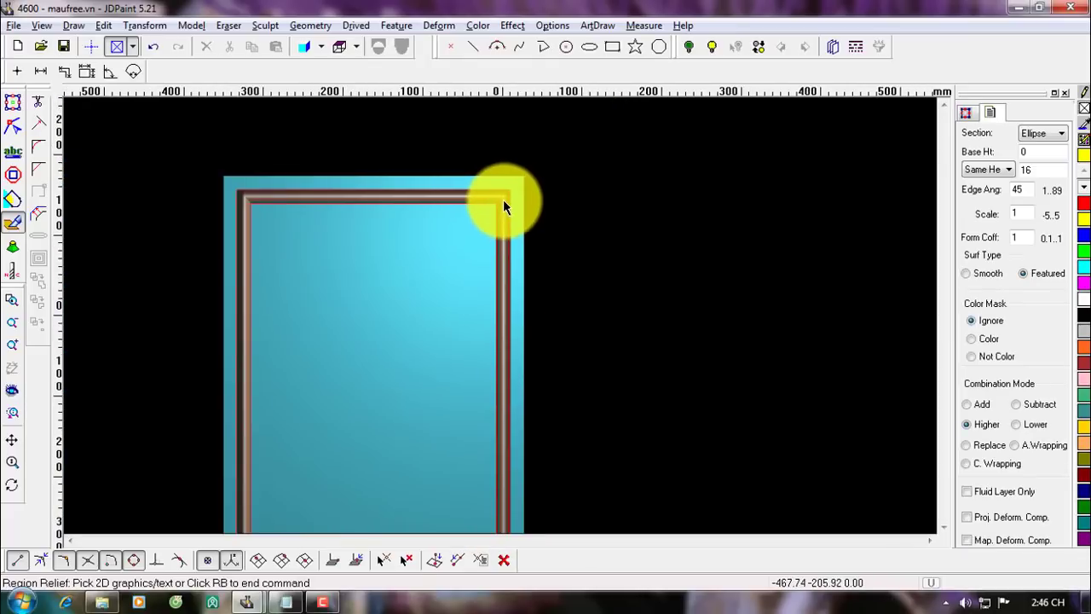
pyautogui.scroll(-1, 504, 200)
pyautogui.scroll(3, 372, 375)
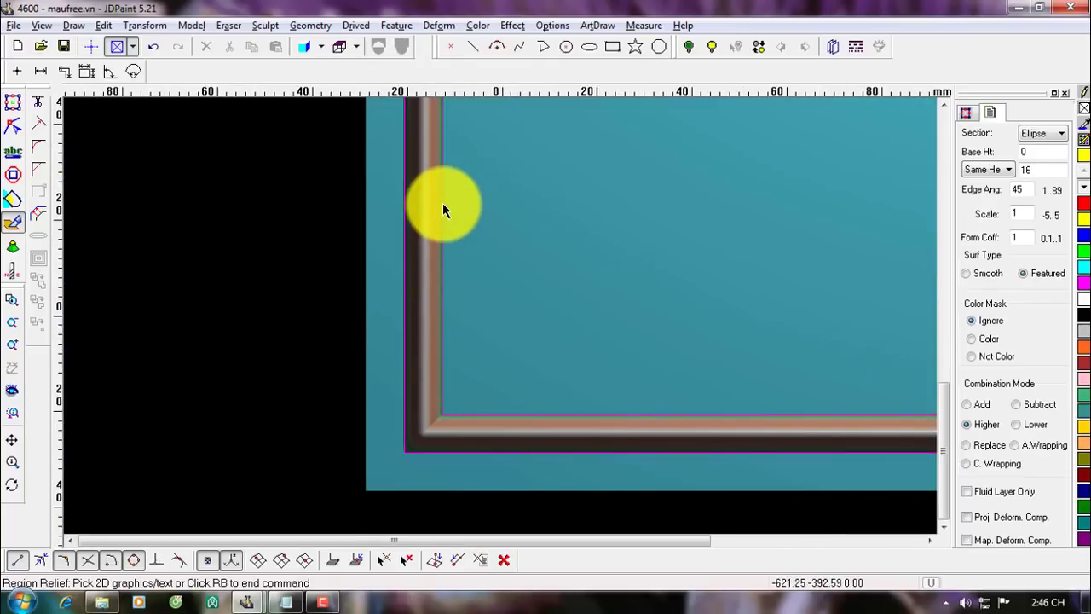
pyautogui.scroll(1, 442, 203)
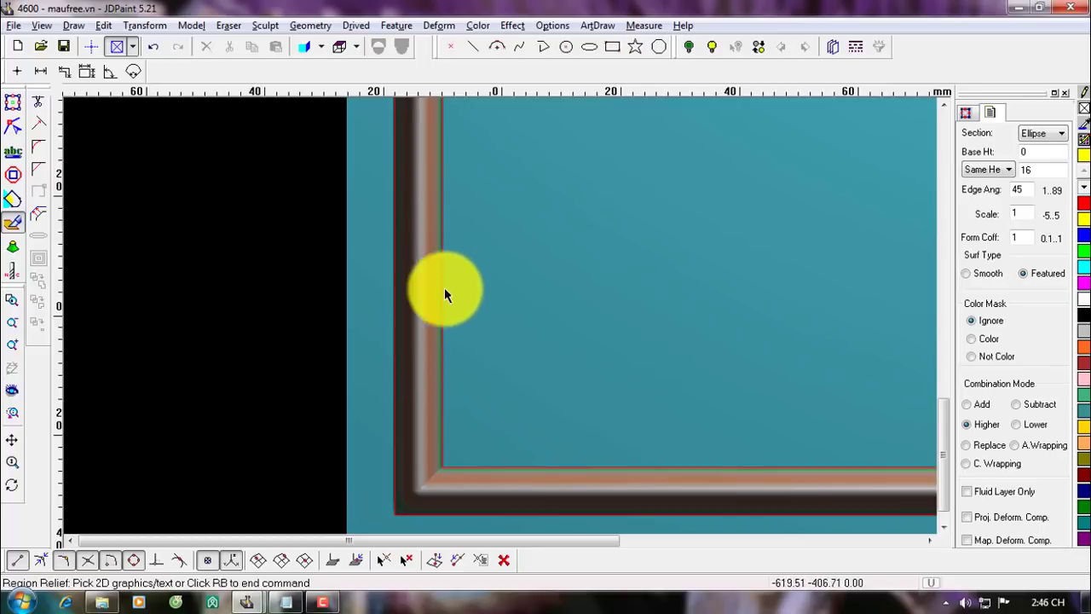
pyautogui.moveTo(619, 353); pyautogui.dragTo(150, 272, button='middle')
pyautogui.moveTo(405, 345); pyautogui.dragTo(631, 422, button='middle')
pyautogui.moveTo(330, 308); pyautogui.dragTo(334, 261, button='middle')
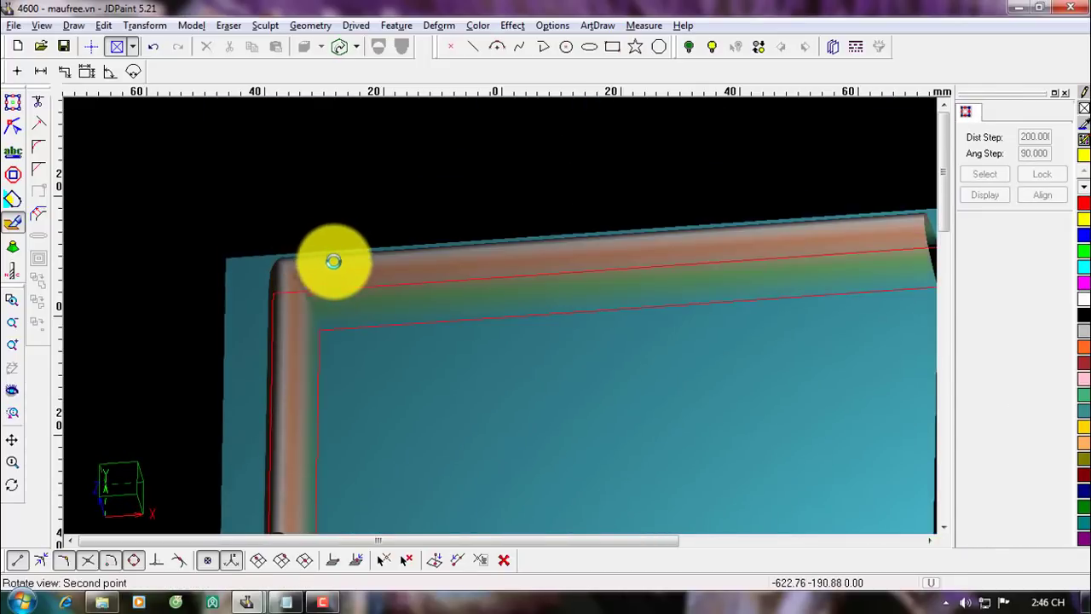
pyautogui.click(356, 49)
pyautogui.click(347, 67)
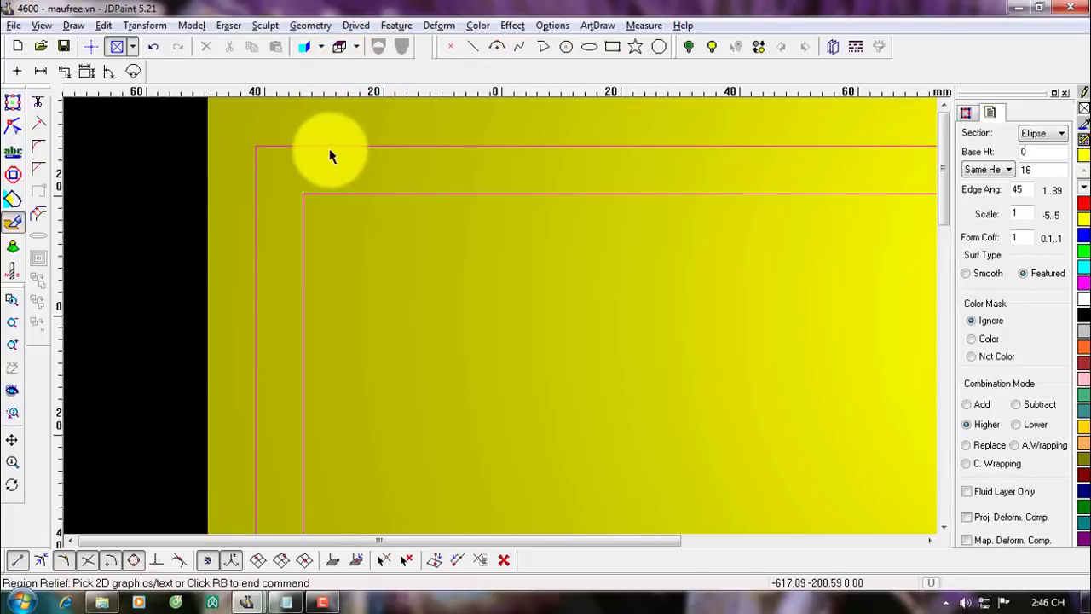
# Build the frame's Region Relief between the two rectangles with base height 8 and Same Height 8.
pyautogui.rightClick(331, 156)
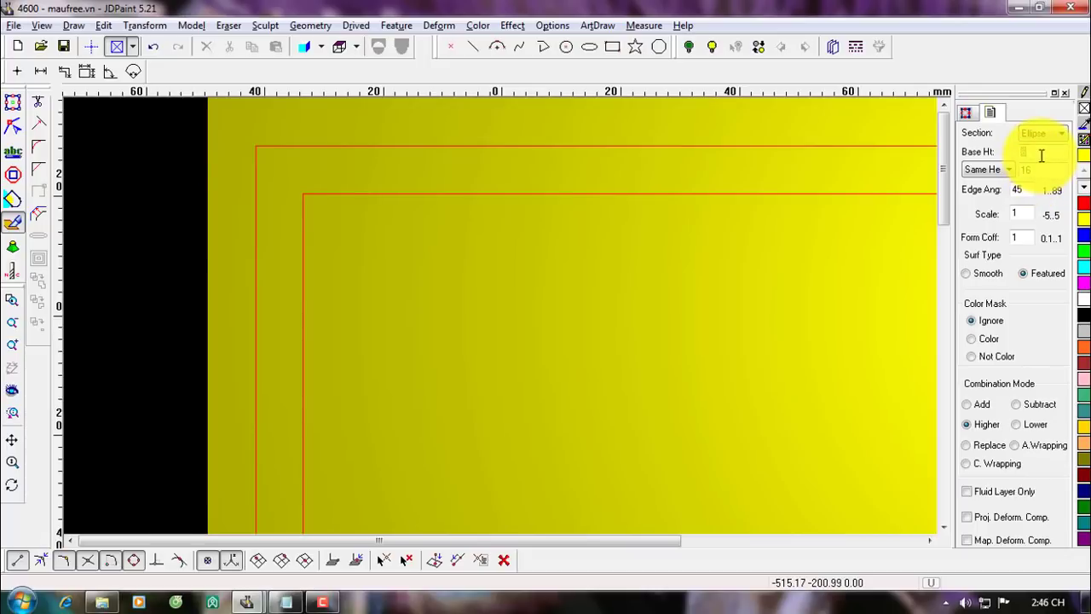
pyautogui.write('8')
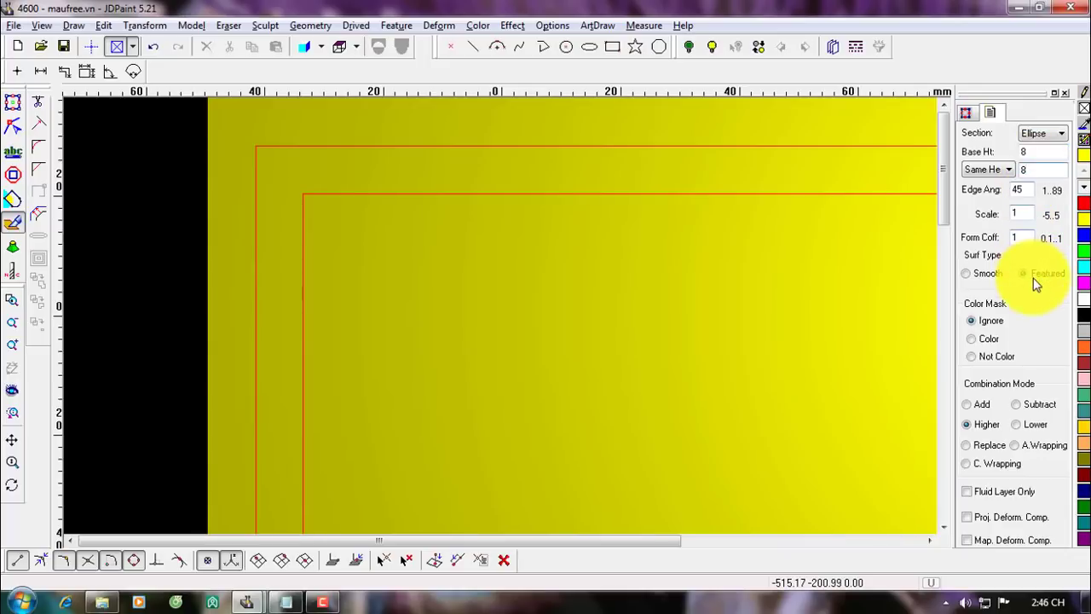
pyautogui.click(304, 209)
pyautogui.click(304, 210)
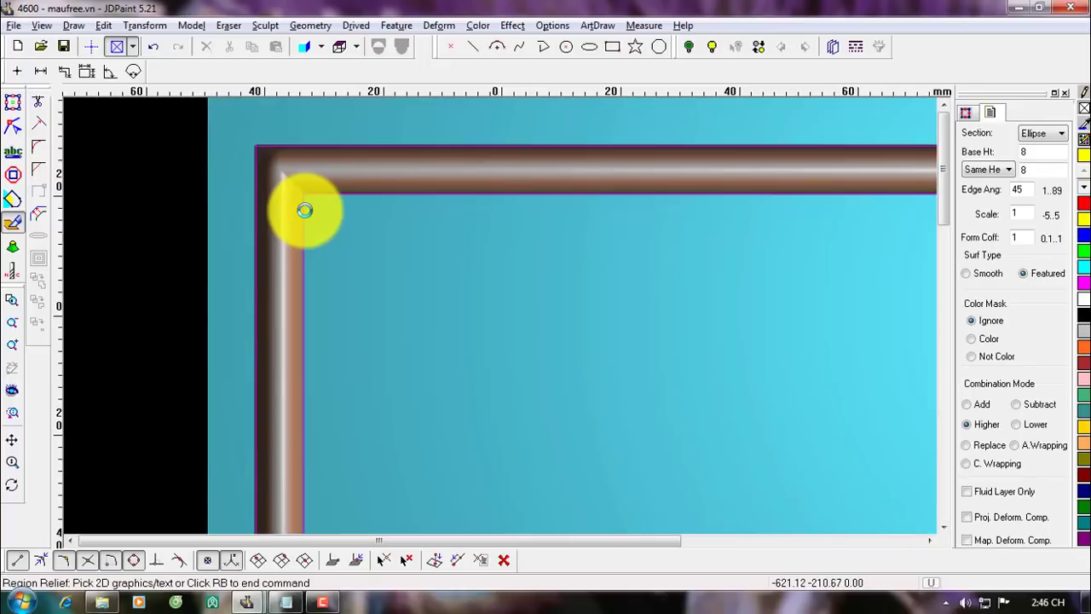
# Inspect the frame's upper corner joints and rounded profile up close and in a tilted view, and restore the top view.
pyautogui.scroll(-2, 261, 151)
pyautogui.moveTo(594, 233); pyautogui.dragTo(410, 291, button='middle')
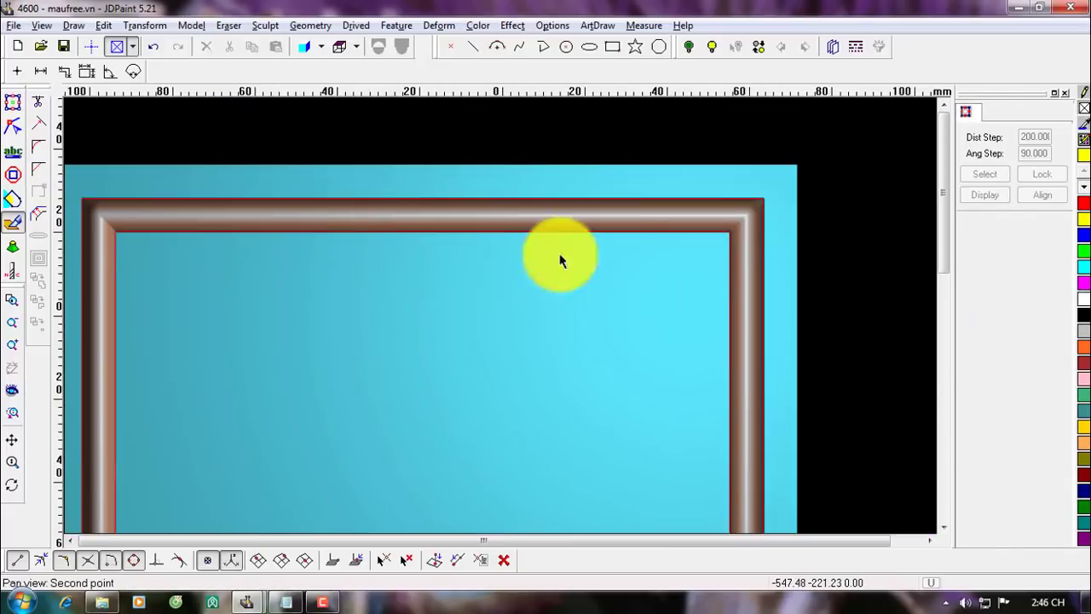
pyautogui.scroll(3, 698, 226)
pyautogui.moveTo(755, 335); pyautogui.dragTo(760, 329, button='middle')
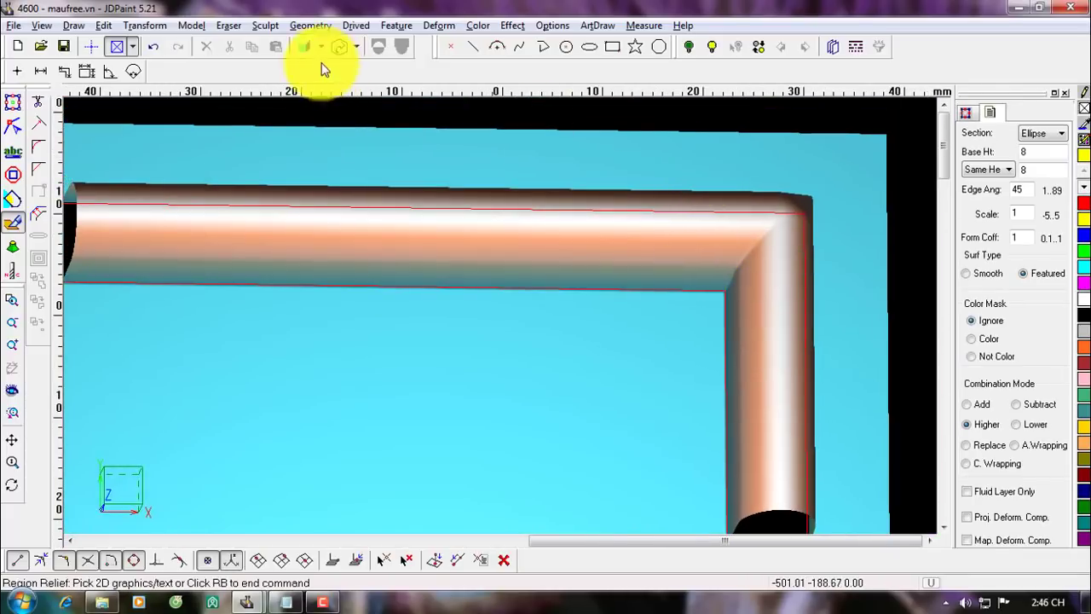
pyautogui.click(345, 52)
pyautogui.click(352, 72)
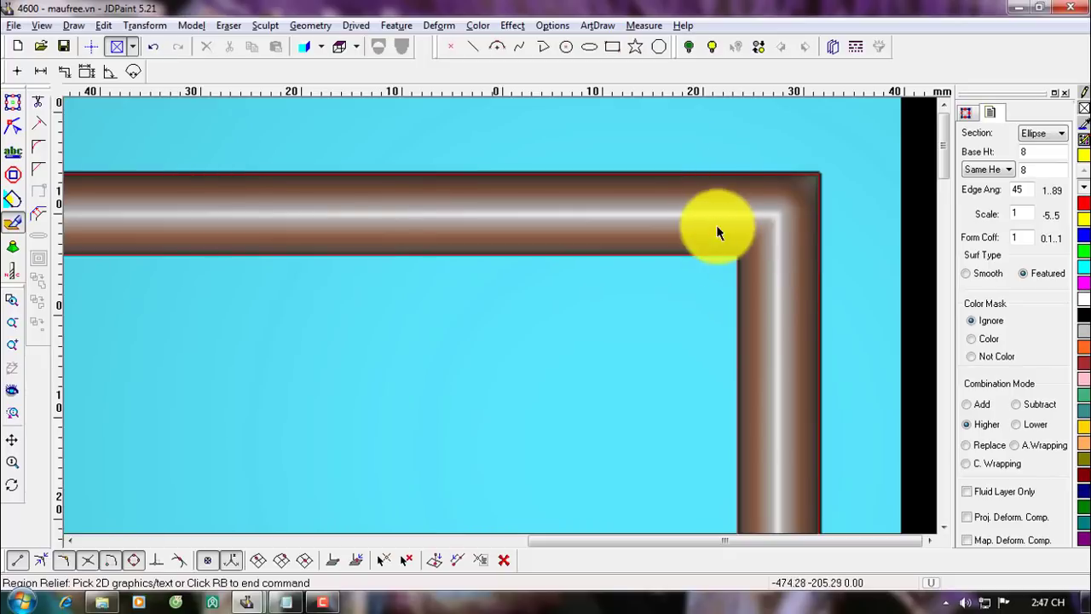
# Rebuild the frame's Region Relief between the two rectangles with base height 10 and Same Height 6.
pyautogui.click(706, 181)
pyautogui.click(989, 170)
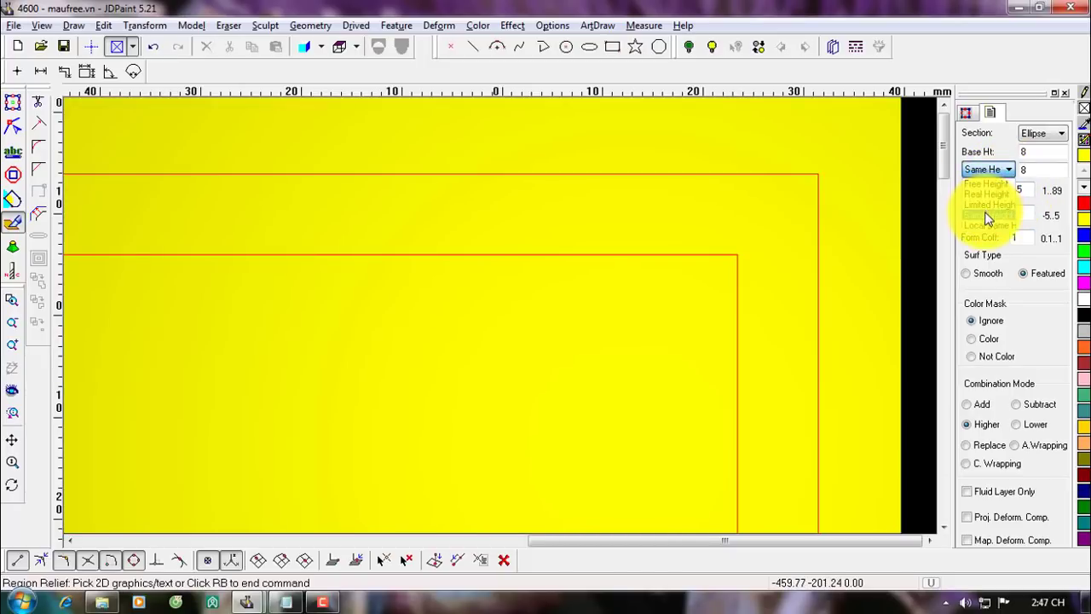
pyautogui.click(989, 225)
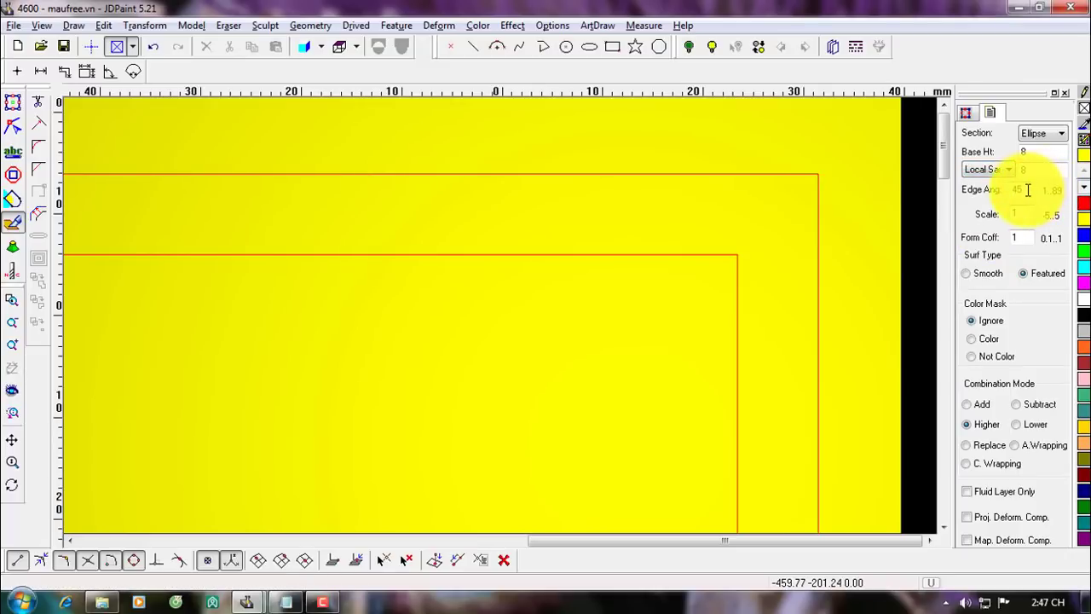
pyautogui.click(1008, 172)
pyautogui.click(990, 215)
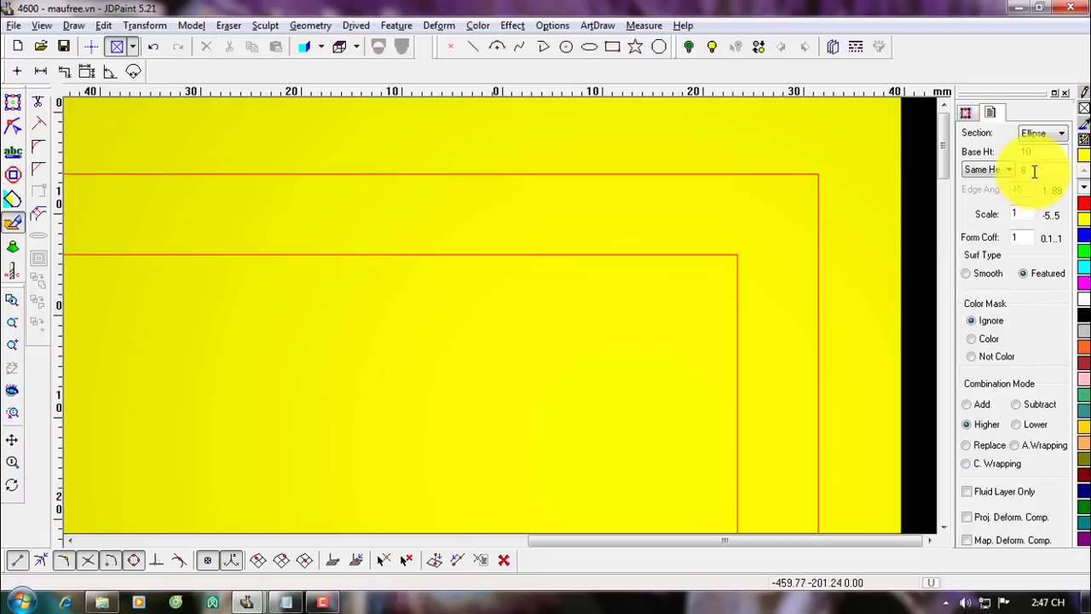
pyautogui.write('6')
pyautogui.click(717, 263)
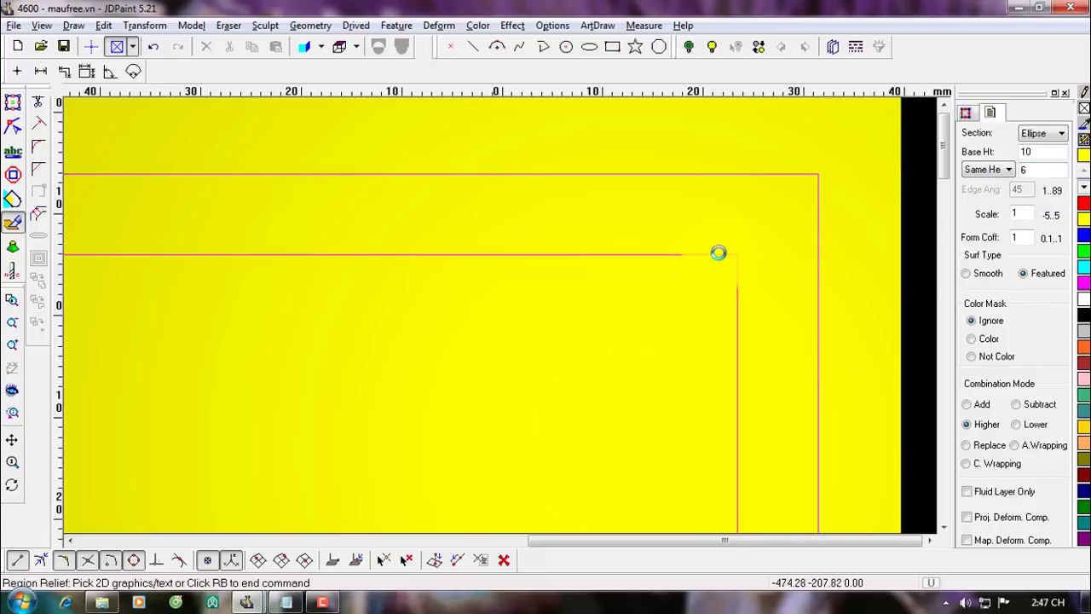
pyautogui.click(719, 252)
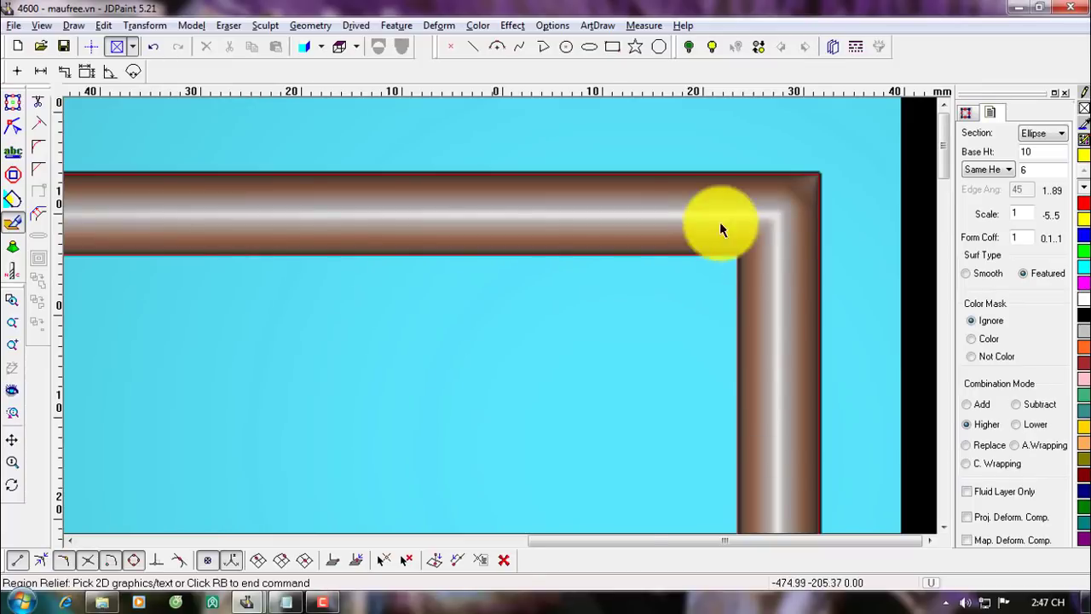
# Undo the last frame relief and rebuild it between the two rectangles with base height 7 and Same Height 9.
pyautogui.scroll(-3, 724, 214)
pyautogui.moveTo(381, 230); pyautogui.dragTo(380, 9, button='middle')
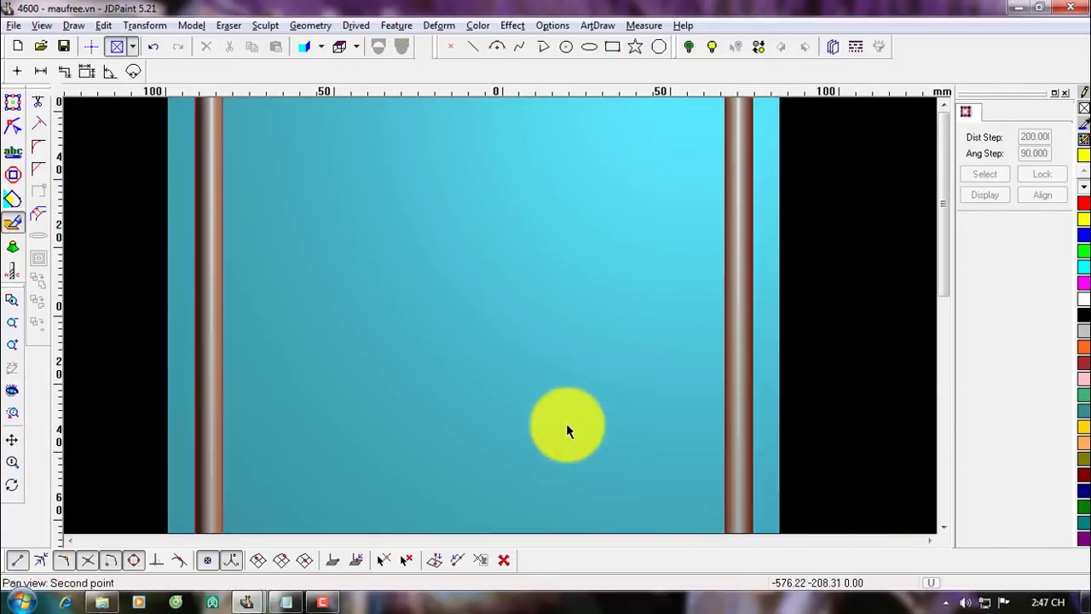
pyautogui.moveTo(558, 418); pyautogui.dragTo(457, 35, button='middle')
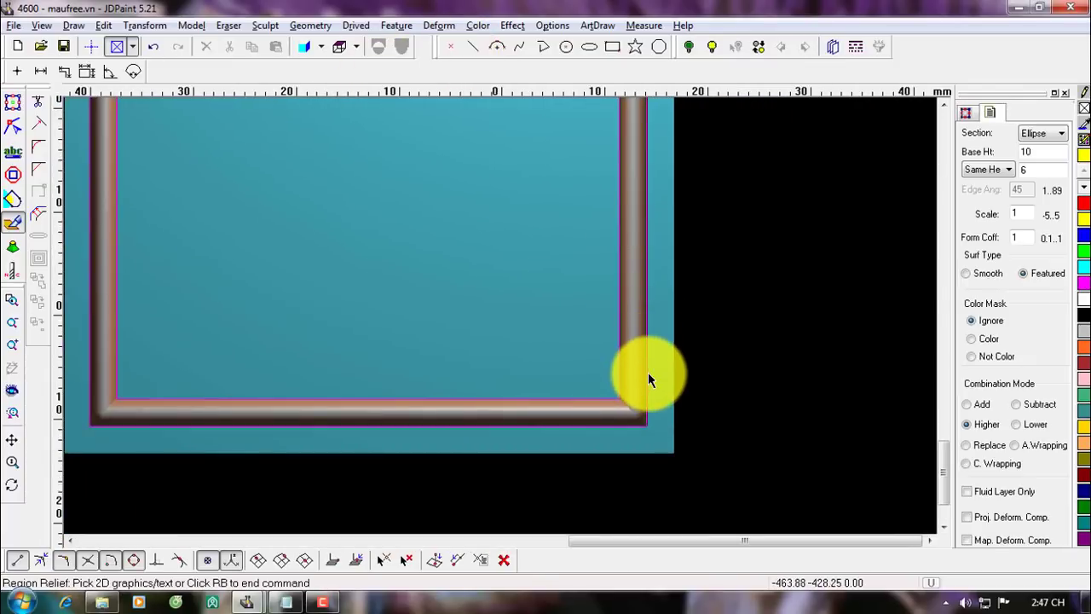
pyautogui.scroll(3, 648, 372)
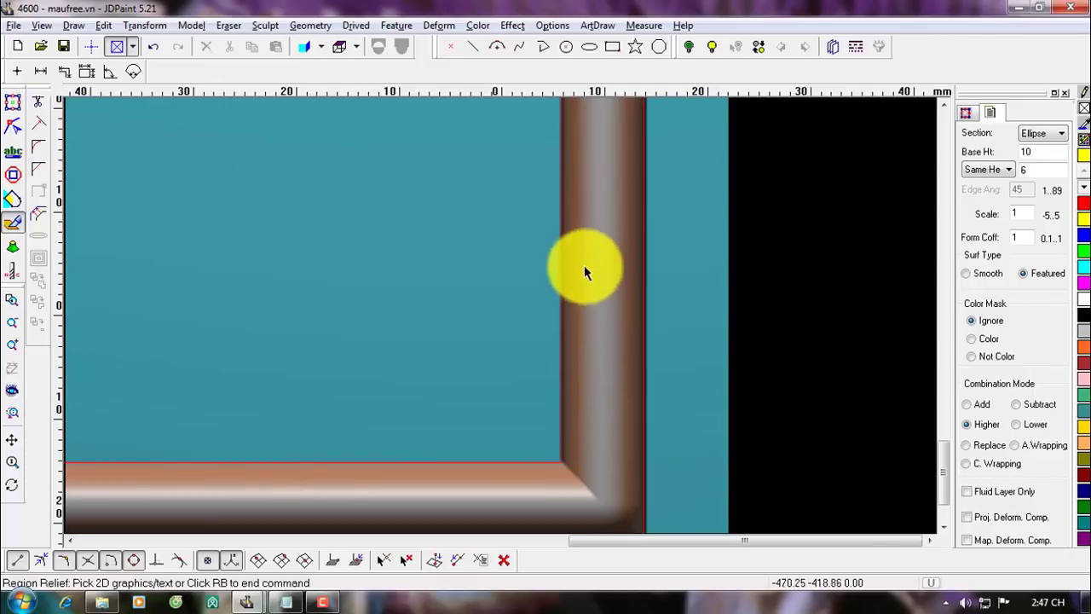
pyautogui.hotkey('ctrl', 'z')
pyautogui.doubleClick(1043, 148)
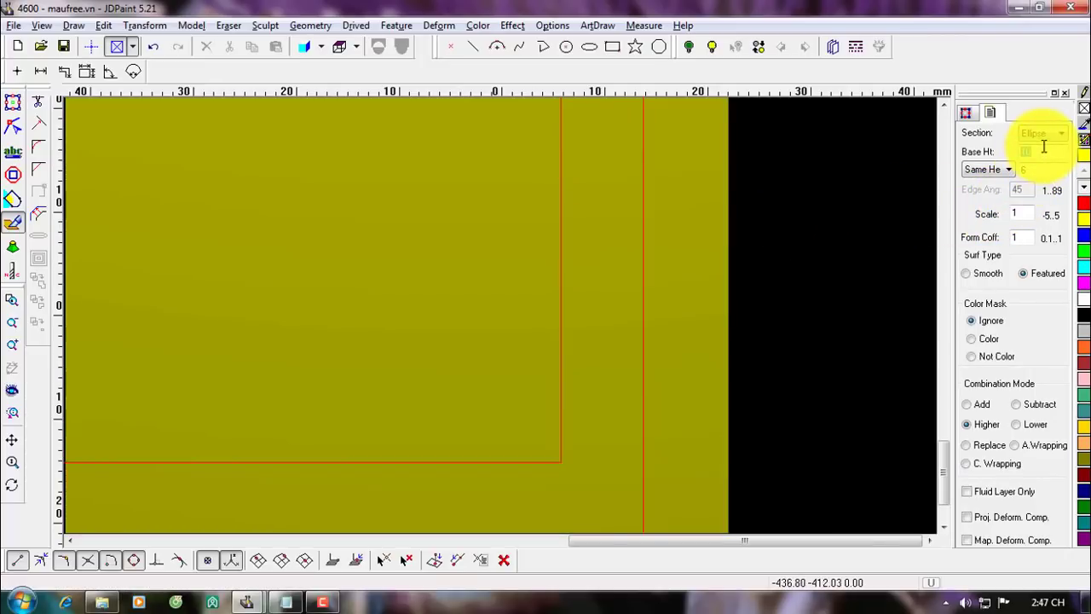
pyautogui.write('7')
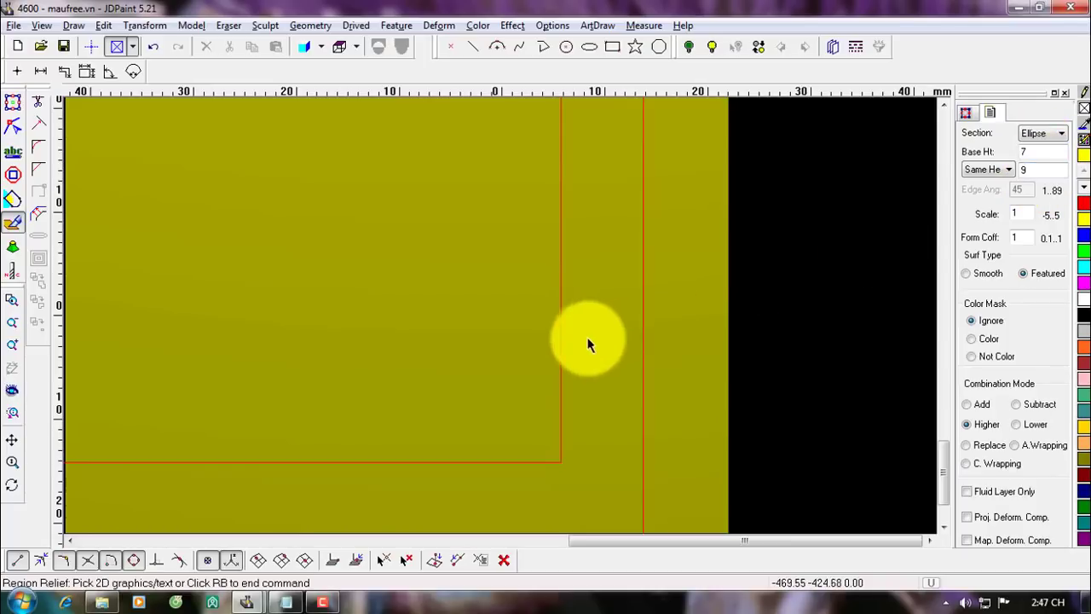
pyautogui.click(563, 340)
pyautogui.click(562, 339)
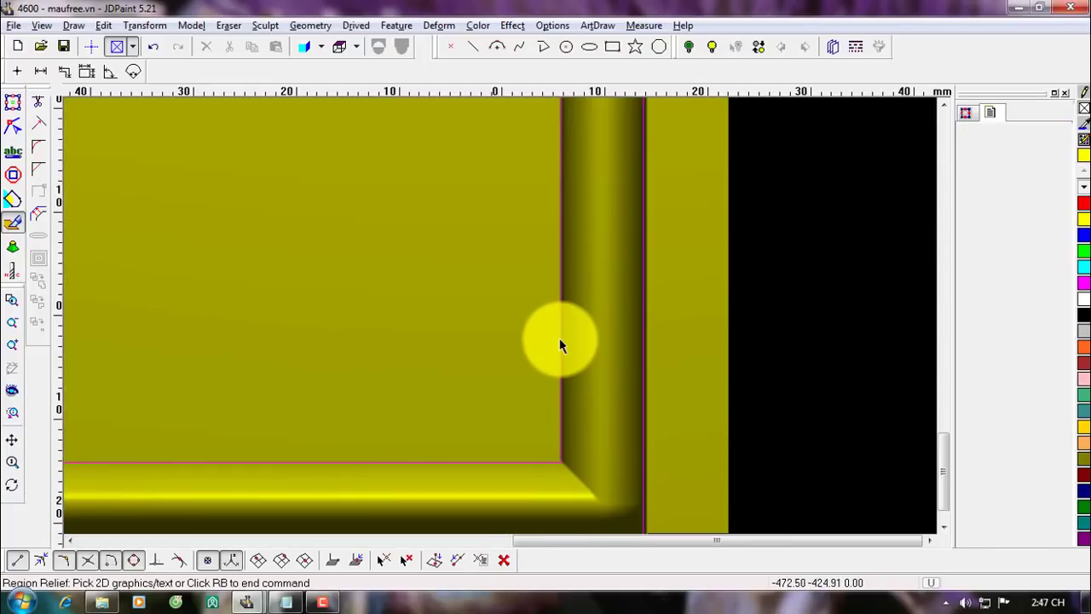
# Examine the rebuilt frame along its sides and upper corners, and review the available height modes, keeping Same Height.
pyautogui.scroll(-2, 561, 343)
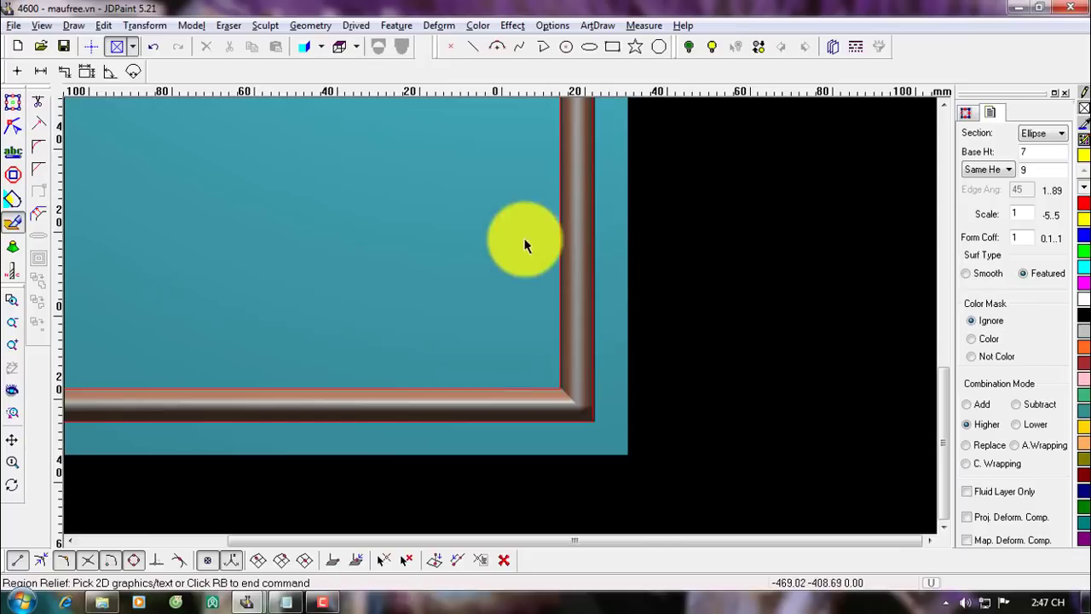
pyautogui.moveTo(551, 220); pyautogui.dragTo(605, 522, button='middle')
pyautogui.moveTo(530, 128); pyautogui.dragTo(641, 556, button='middle')
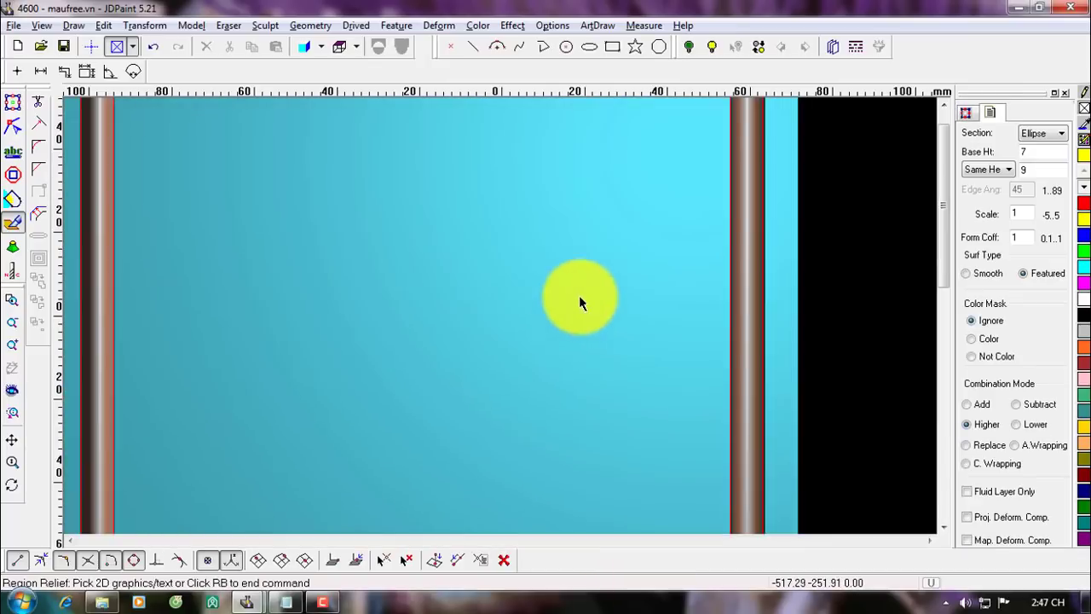
pyautogui.moveTo(576, 282); pyautogui.dragTo(613, 500, button='middle')
pyautogui.moveTo(552, 333); pyautogui.dragTo(714, 276, button='middle')
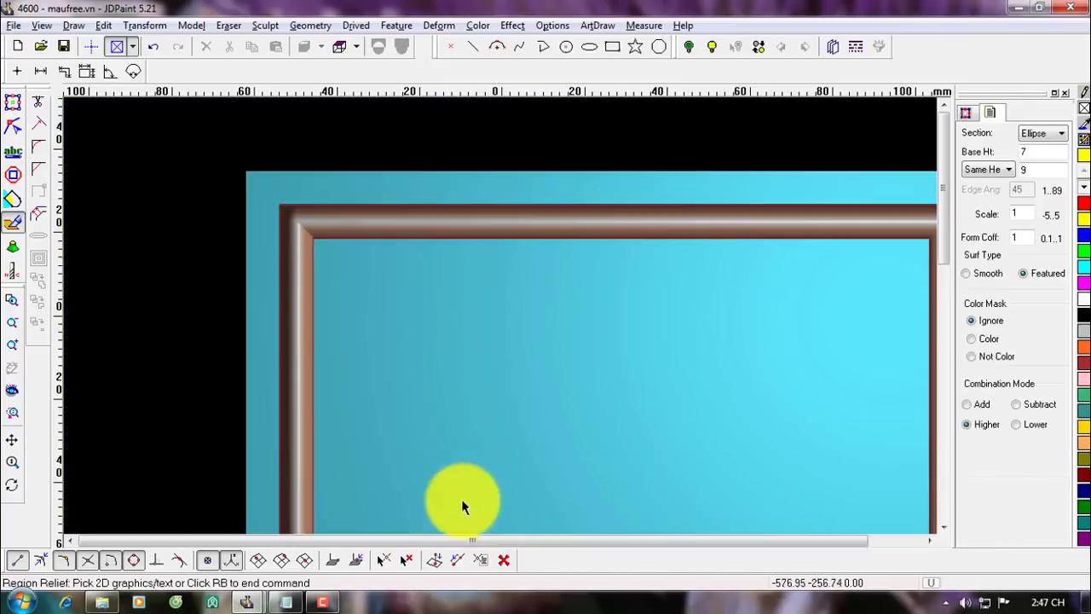
pyautogui.moveTo(463, 400); pyautogui.dragTo(316, 109, button='middle')
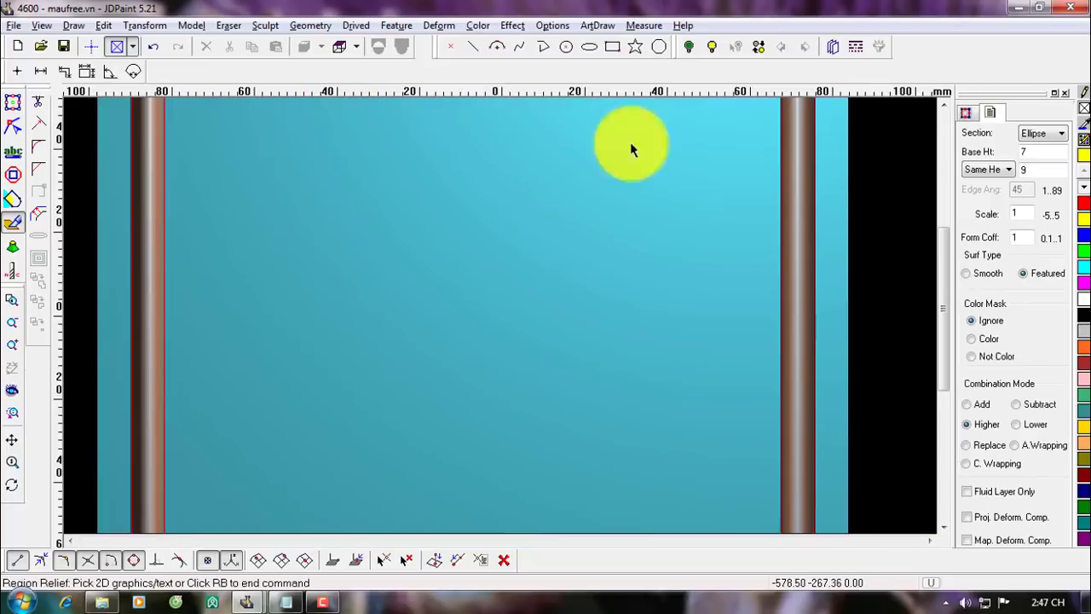
pyautogui.click(990, 170)
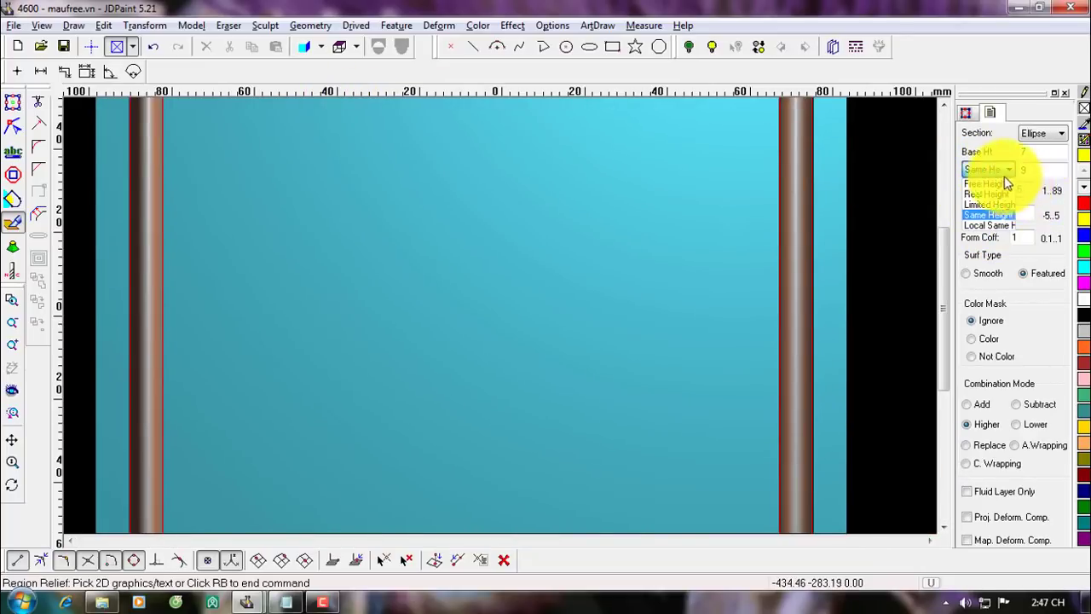
pyautogui.click(996, 215)
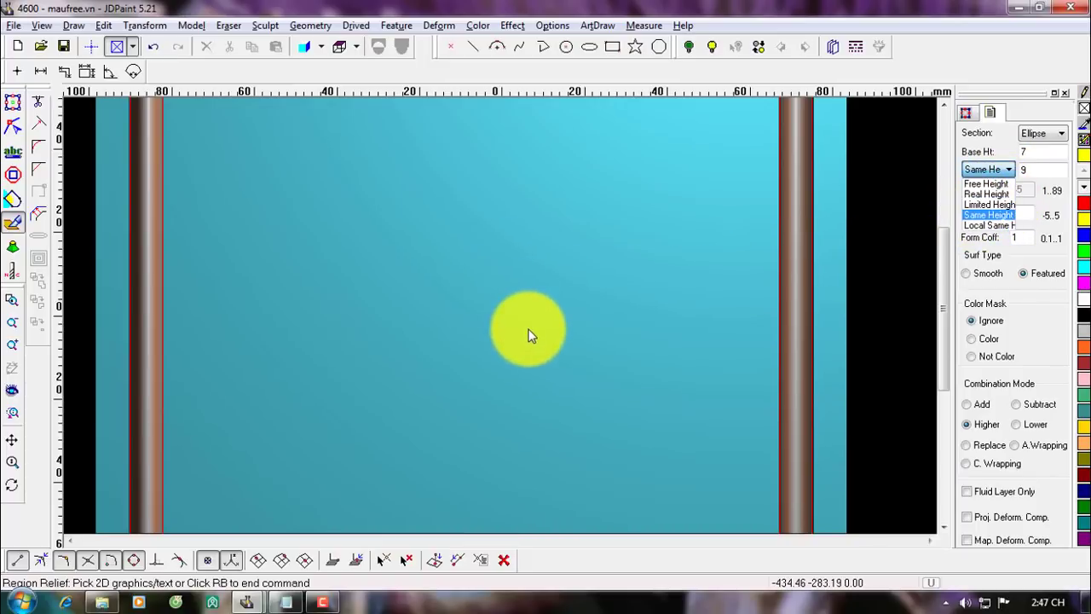
pyautogui.click(527, 330)
# Leave Region Relief and examine the frame's upper corners up close and the whole framed panel from above.
pyautogui.scroll(-3, 436, 277)
pyautogui.rightClick(450, 277)
pyautogui.moveTo(381, 192); pyautogui.dragTo(399, 348, button='middle')
pyautogui.scroll(3, 352, 266)
pyautogui.scroll(2, 352, 265)
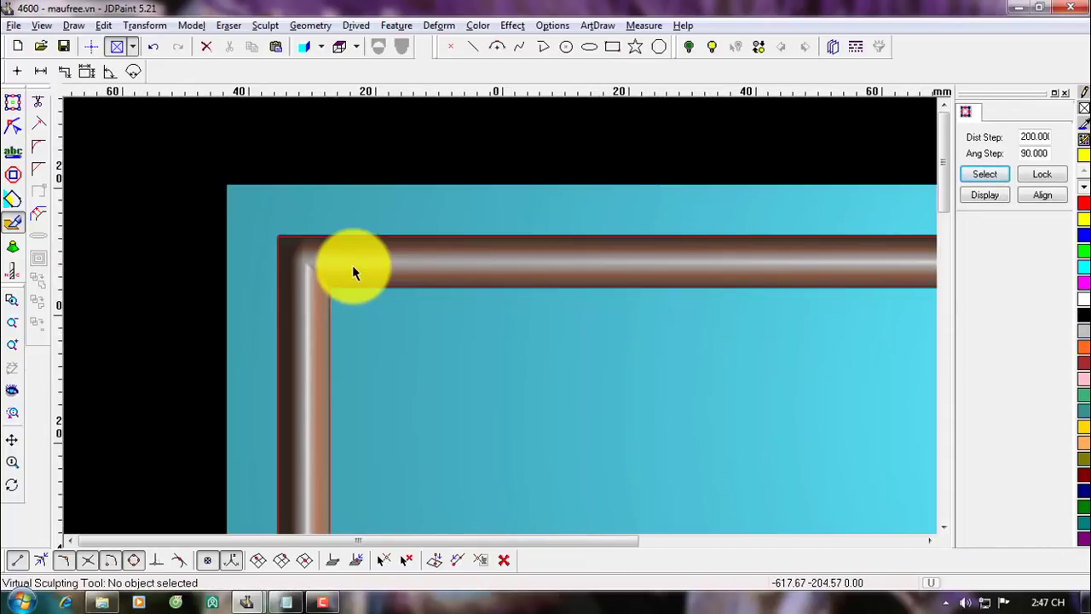
pyautogui.scroll(-1, 352, 266)
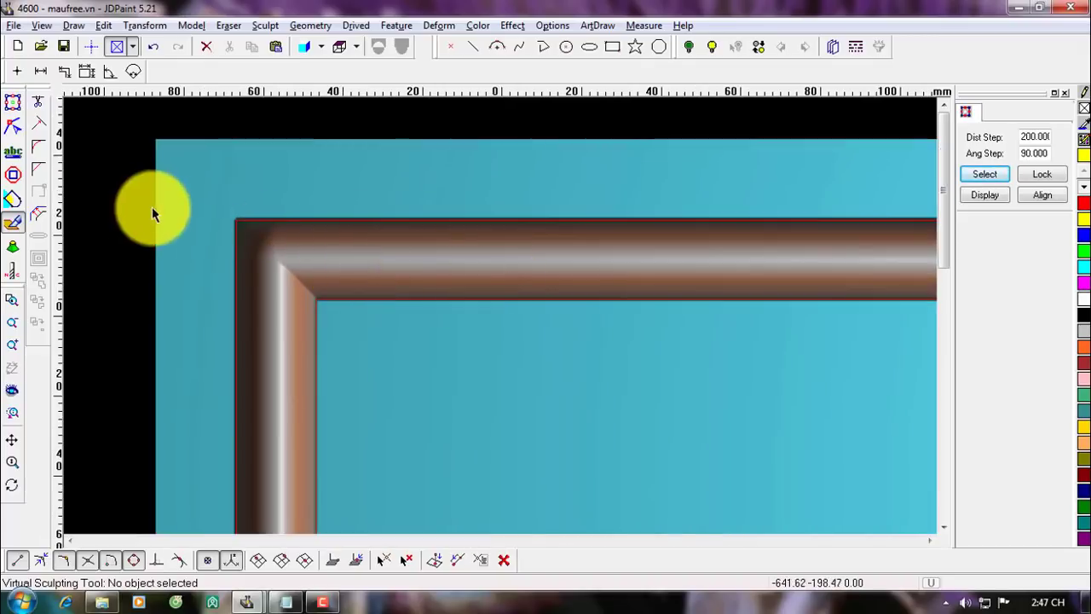
pyautogui.scroll(-1, 536, 246)
pyautogui.scroll(-1, 365, 227)
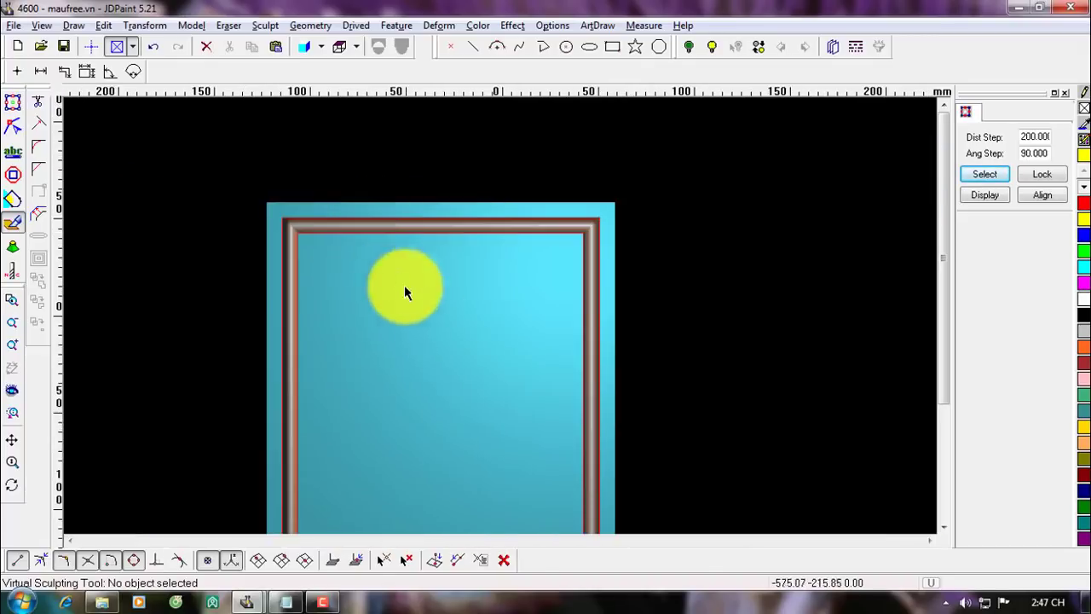
pyautogui.scroll(-1, 299, 229)
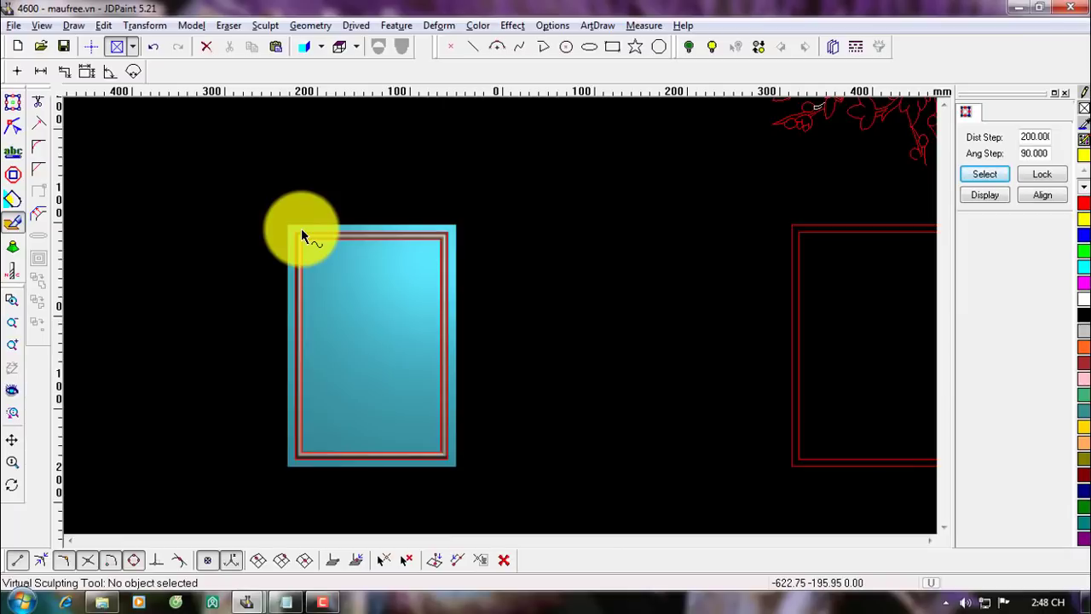
pyautogui.scroll(1, 300, 250)
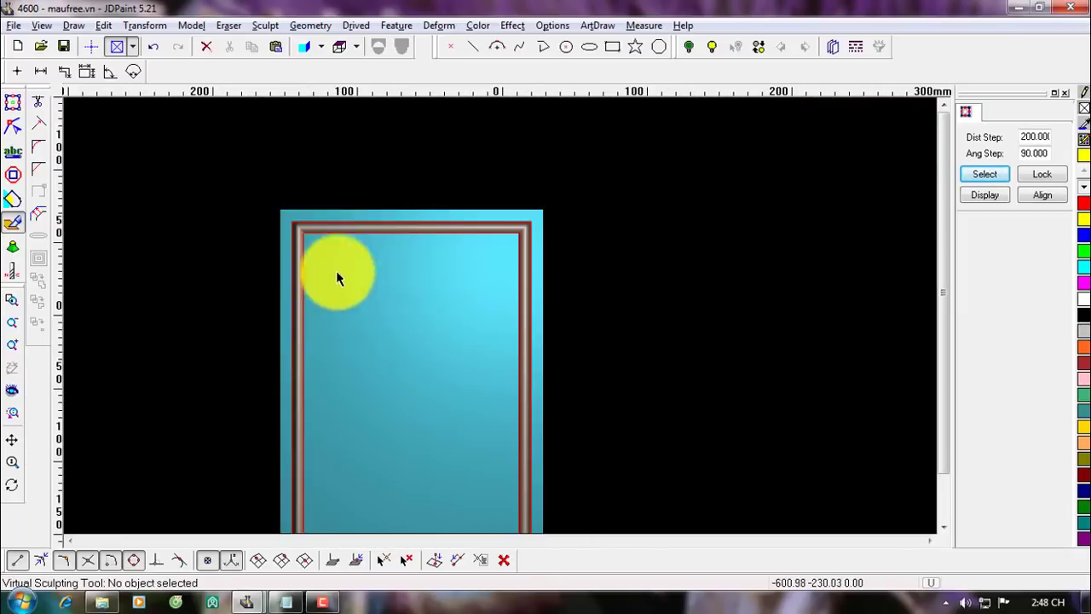
pyautogui.rightClick(382, 289)
pyautogui.click(350, 246)
pyautogui.scroll(1, 341, 216)
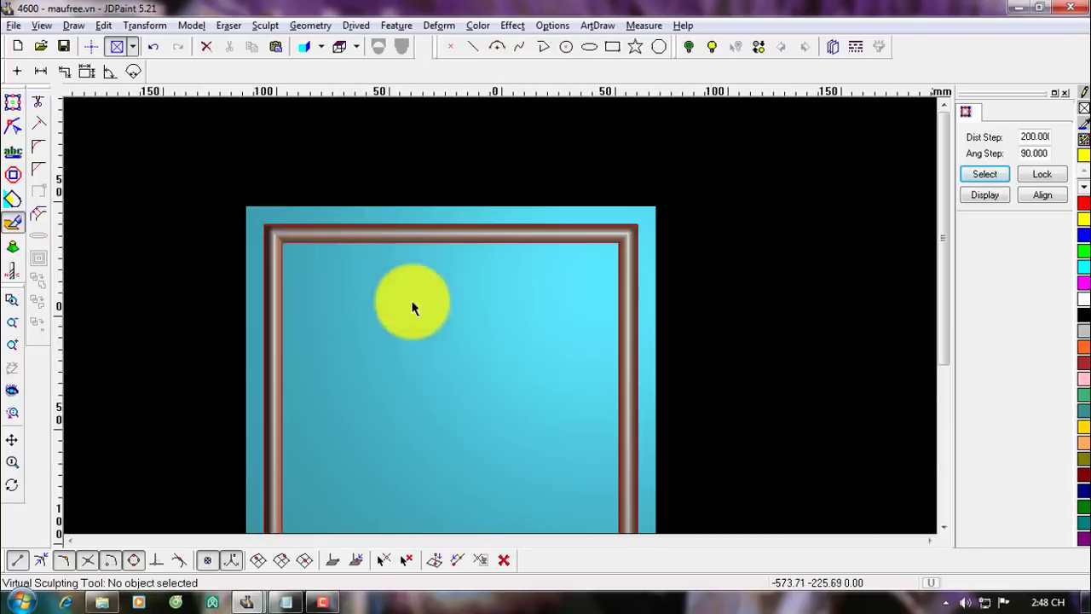
pyautogui.scroll(2, 662, 244)
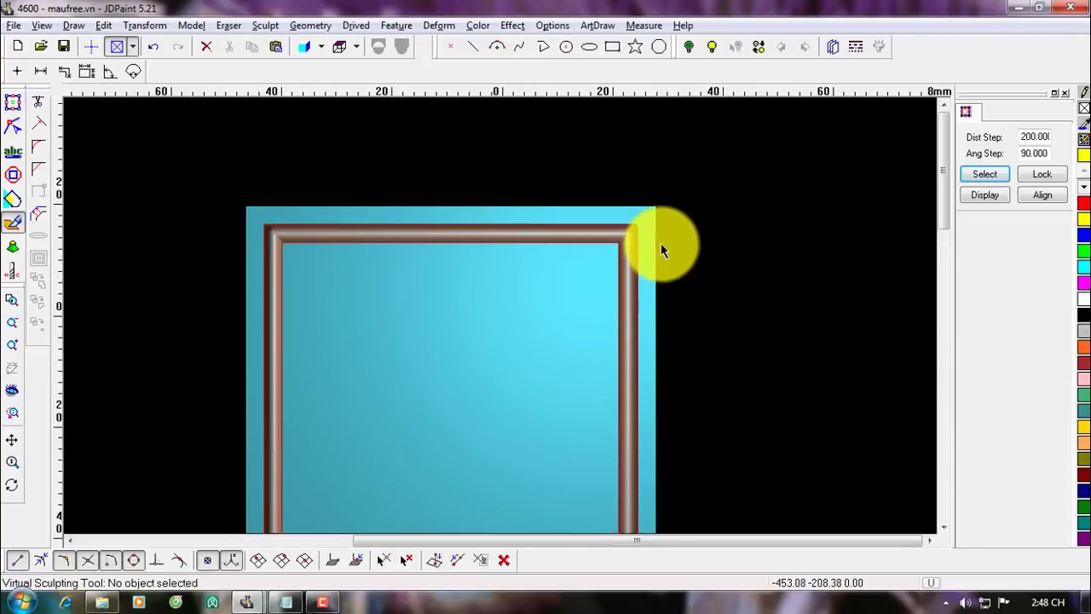
pyautogui.scroll(-2, 673, 307)
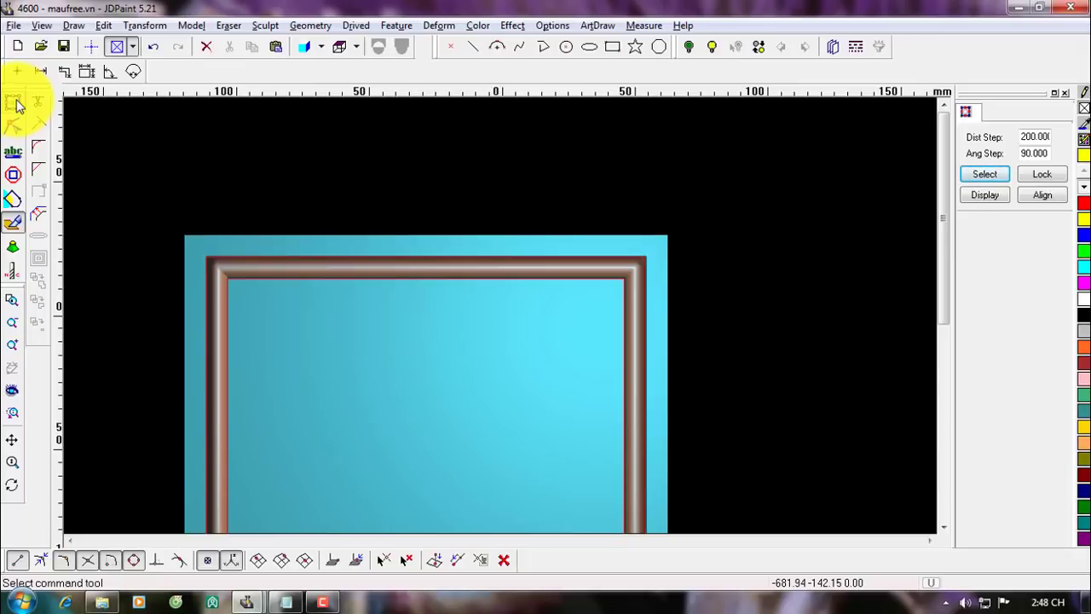
# Return to object selection and delete the spare pair of nested rectangles inside the large relief grid below the flower outlines.
pyautogui.click(17, 104)
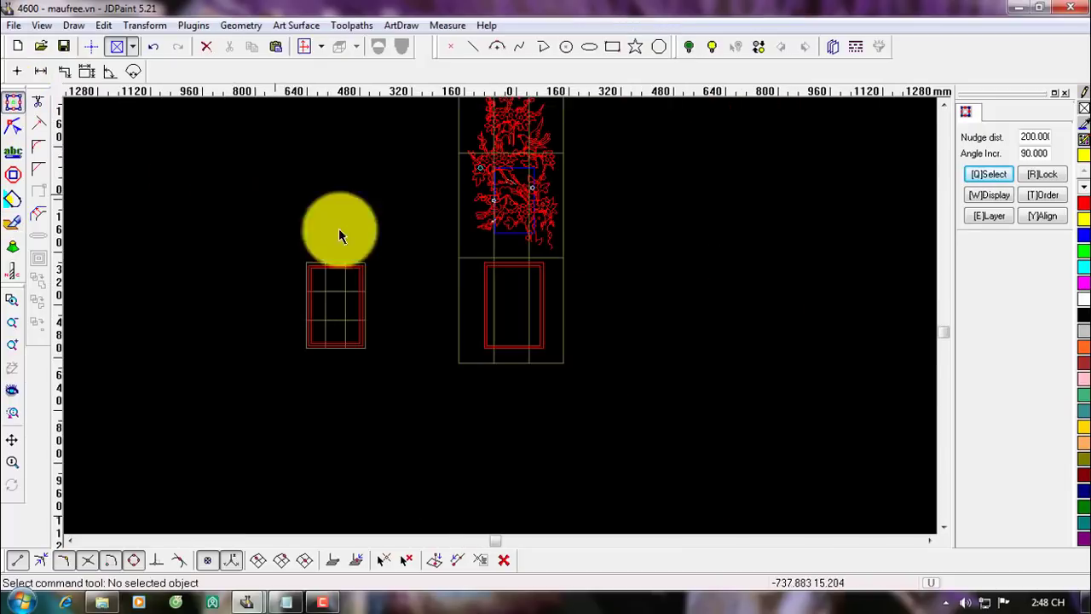
pyautogui.scroll(2, 601, 315)
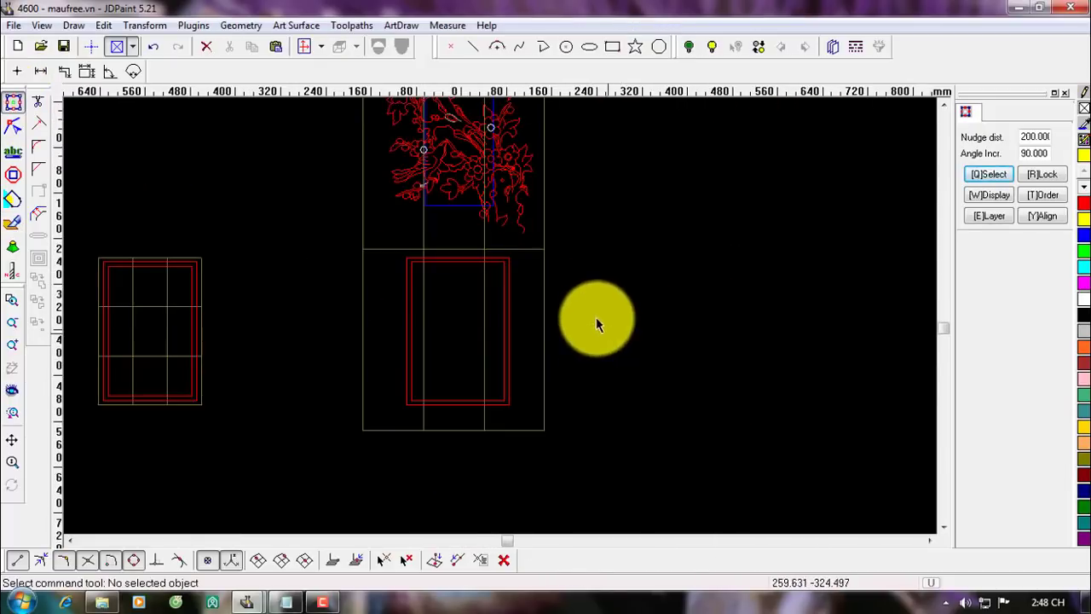
pyautogui.scroll(3, 364, 227)
pyautogui.scroll(-2, 274, 200)
pyautogui.moveTo(273, 197); pyautogui.dragTo(574, 438)
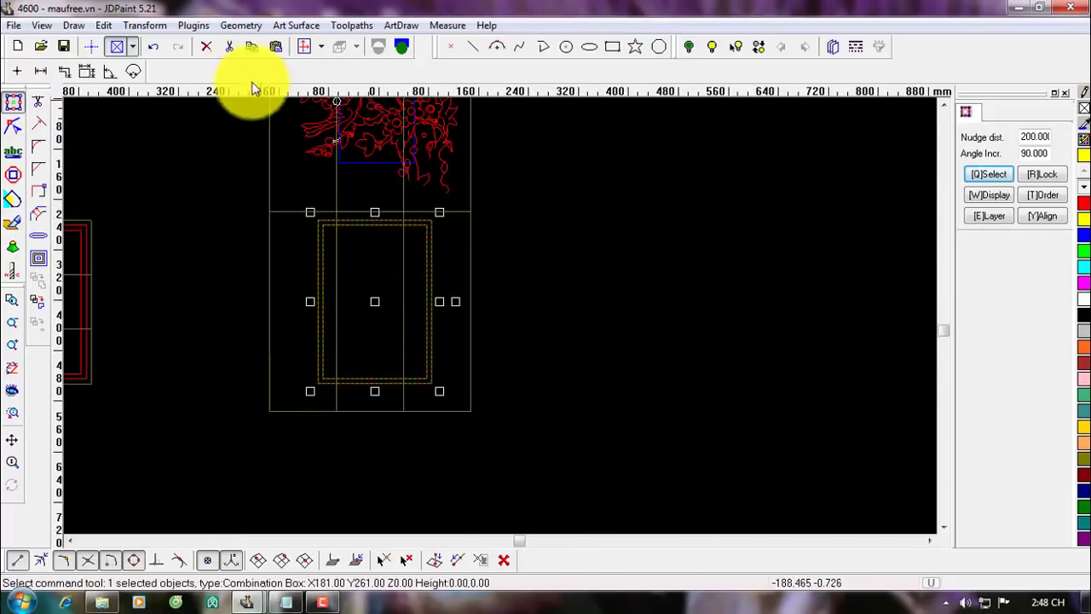
pyautogui.click(207, 46)
# Examine the flower line art on the large relief grid and the separate framed panel beside it.
pyautogui.scroll(-2, 426, 300)
pyautogui.scroll(-1, 506, 431)
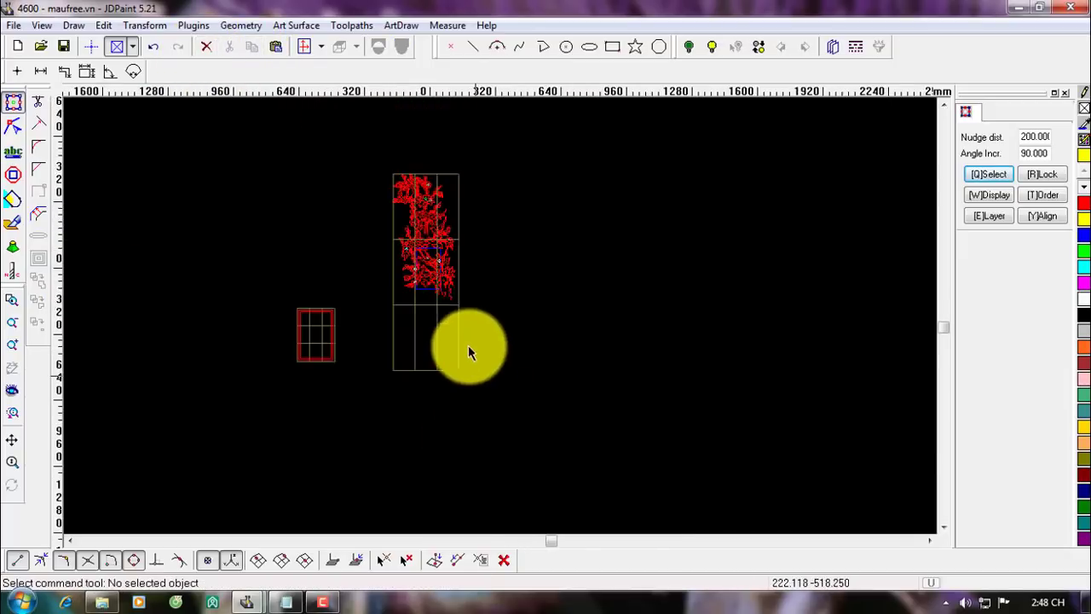
pyautogui.scroll(1, 434, 178)
pyautogui.scroll(4, 434, 178)
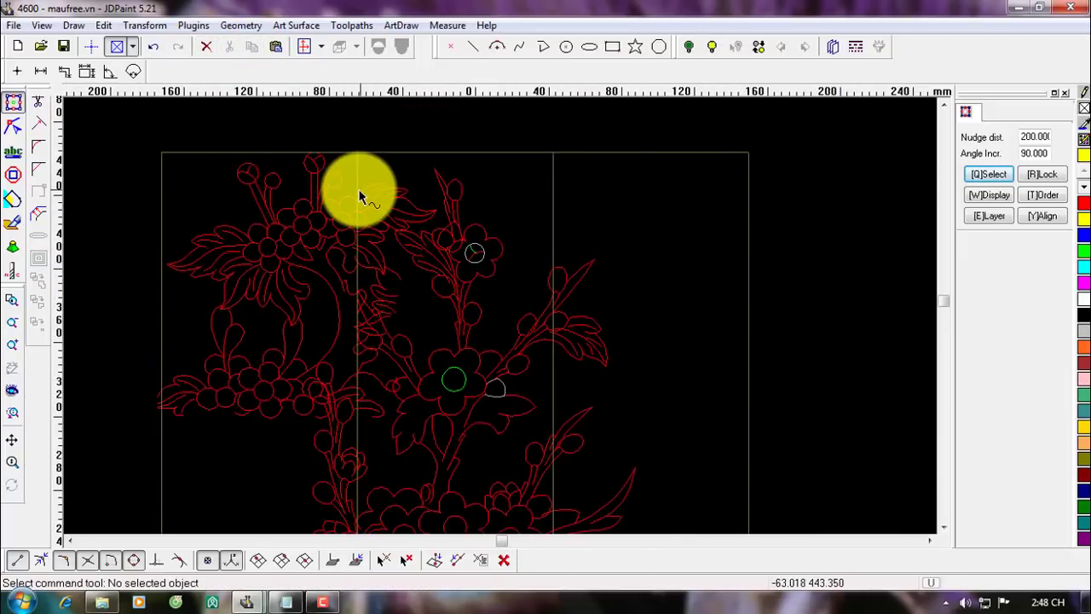
pyautogui.scroll(-3, 367, 195)
pyautogui.scroll(-1, 528, 303)
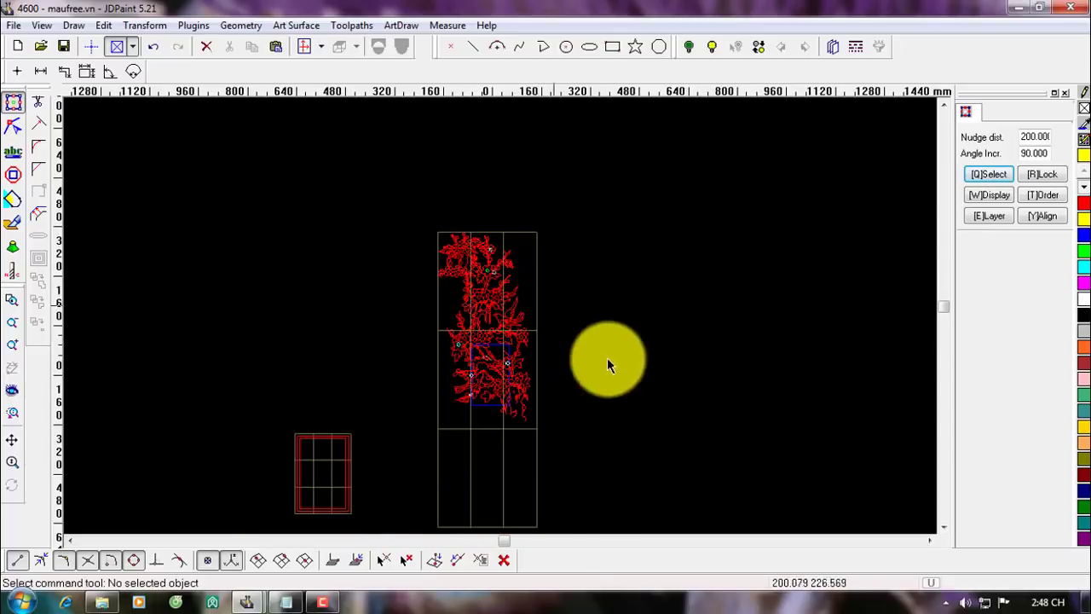
pyautogui.scroll(-1, 515, 277)
pyautogui.scroll(2, 512, 417)
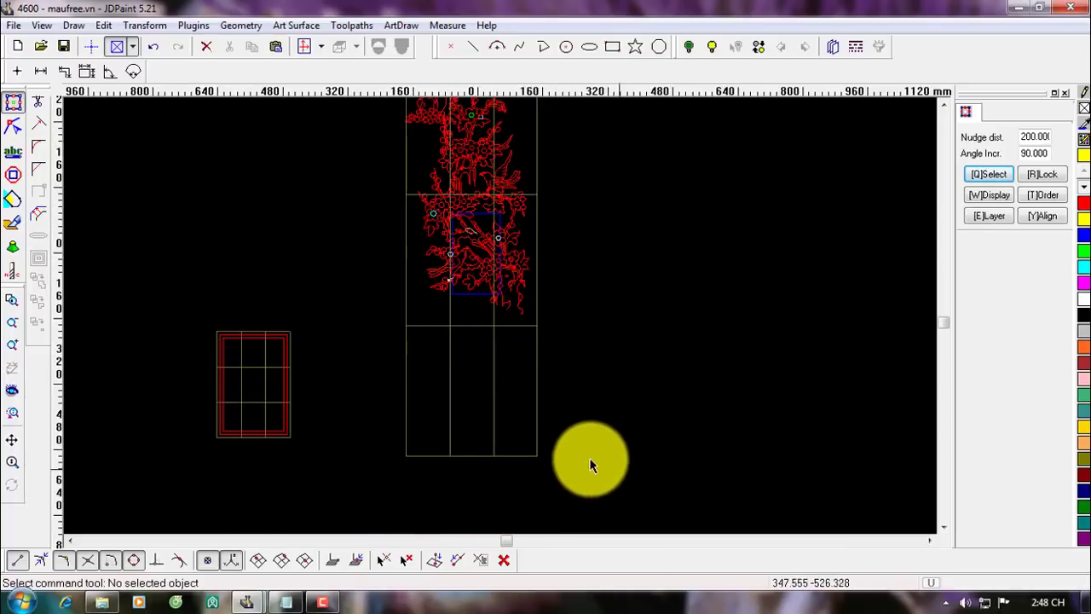
# Switch to the Notepad notes to check the list of topics, and minimize them again.
pyautogui.scroll(1, 589, 456)
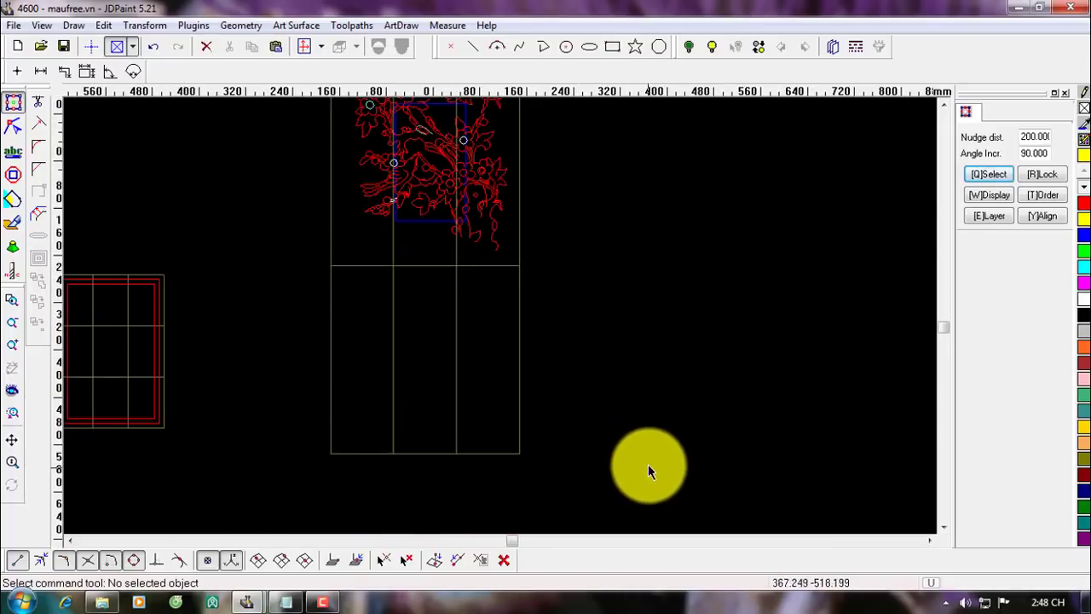
pyautogui.click(287, 603)
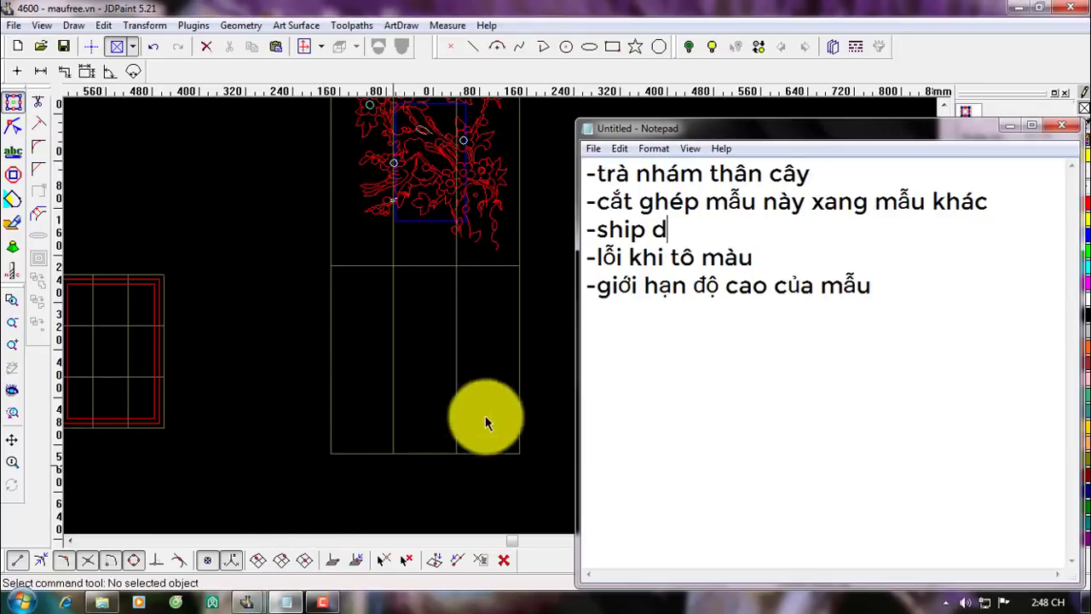
pyautogui.click(1008, 127)
# Select all the objects of the flower relief drawing and enter the virtual sculpting mode.
pyautogui.scroll(3, 461, 346)
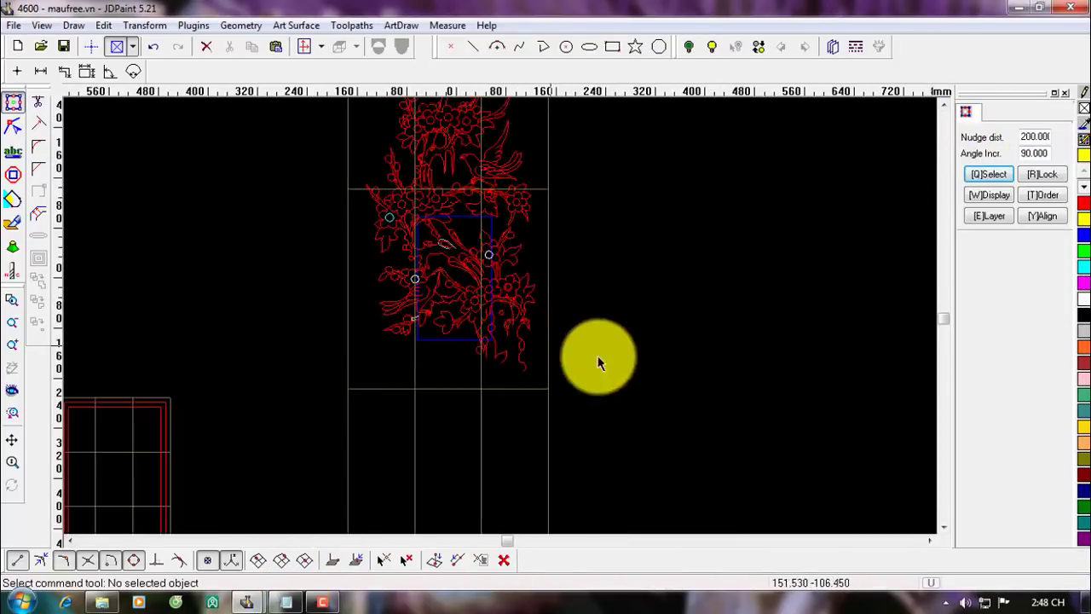
pyautogui.hotkey('ctrl', 'a')
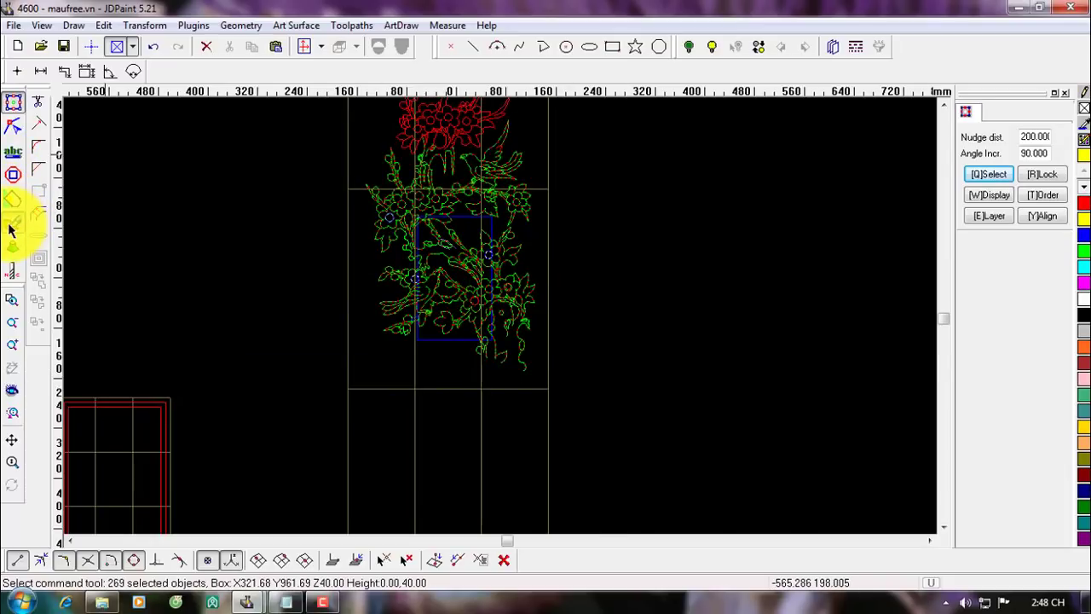
pyautogui.click(11, 226)
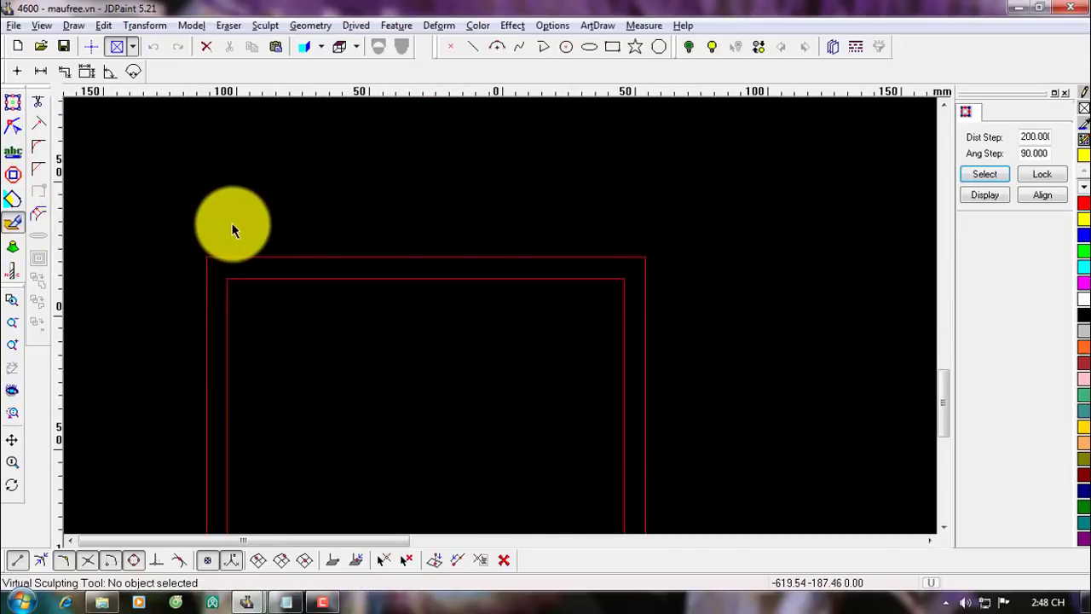
# Recolor the whole flower-and-bird relief model uniformly yellow.
pyautogui.scroll(-3, 230, 226)
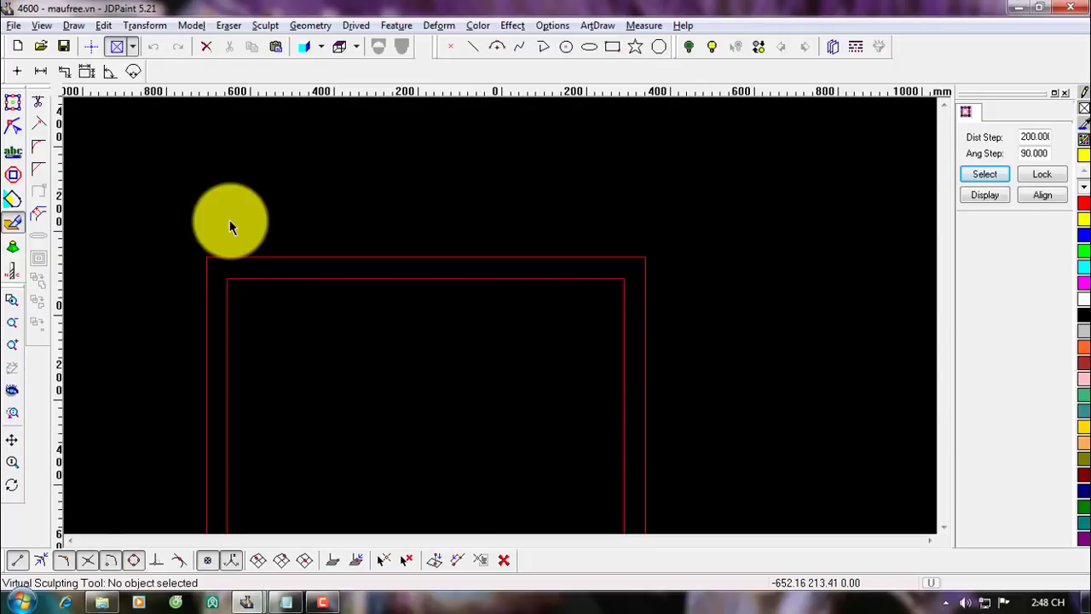
pyautogui.moveTo(529, 298); pyautogui.dragTo(523, 277, button='middle')
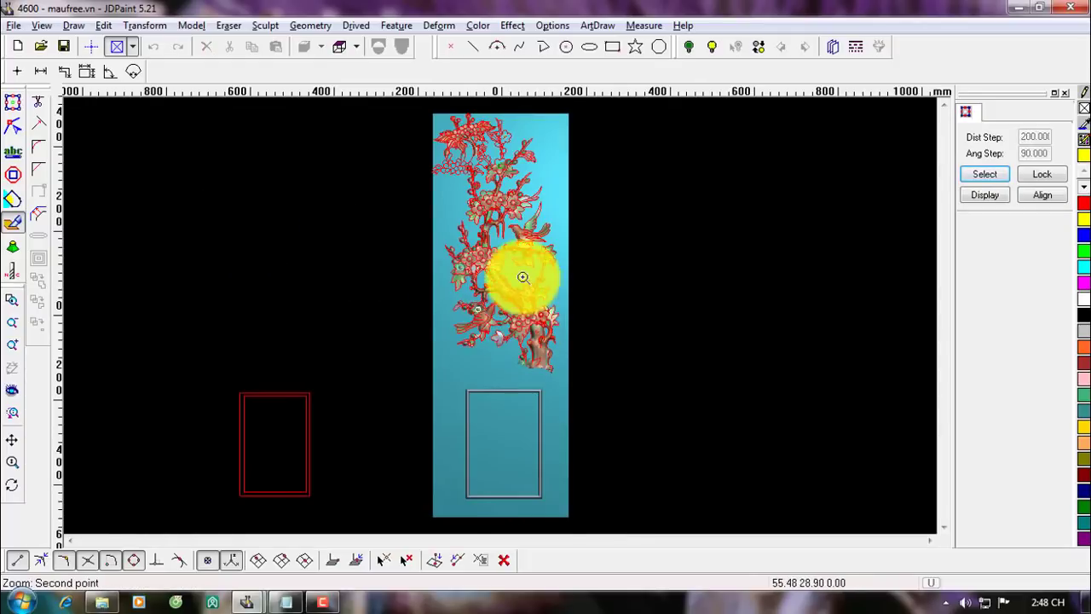
pyautogui.click(523, 277)
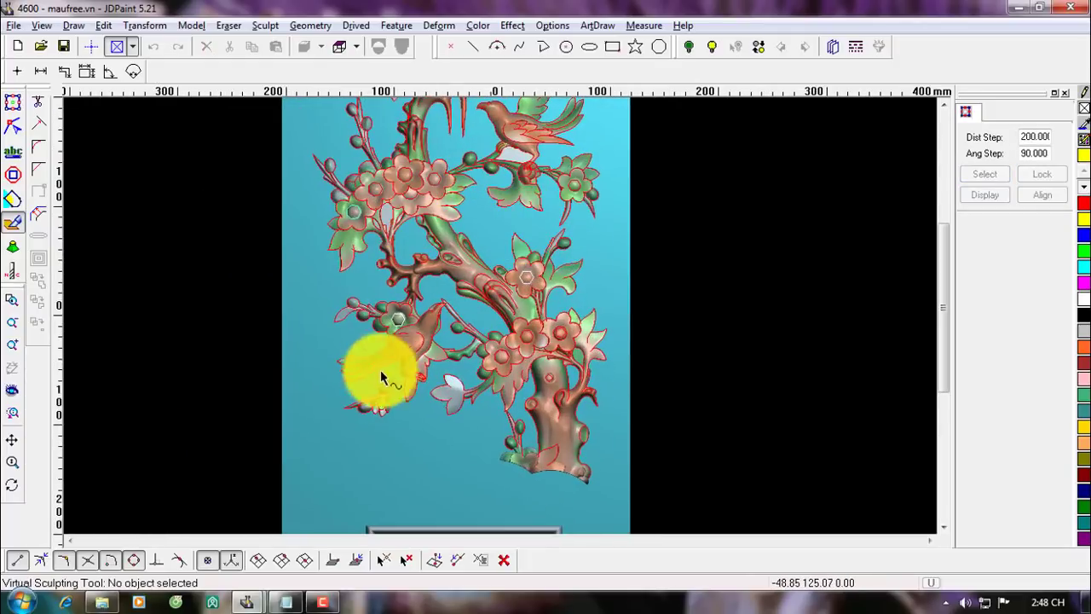
pyautogui.moveTo(381, 371); pyautogui.dragTo(380, 467, button='middle')
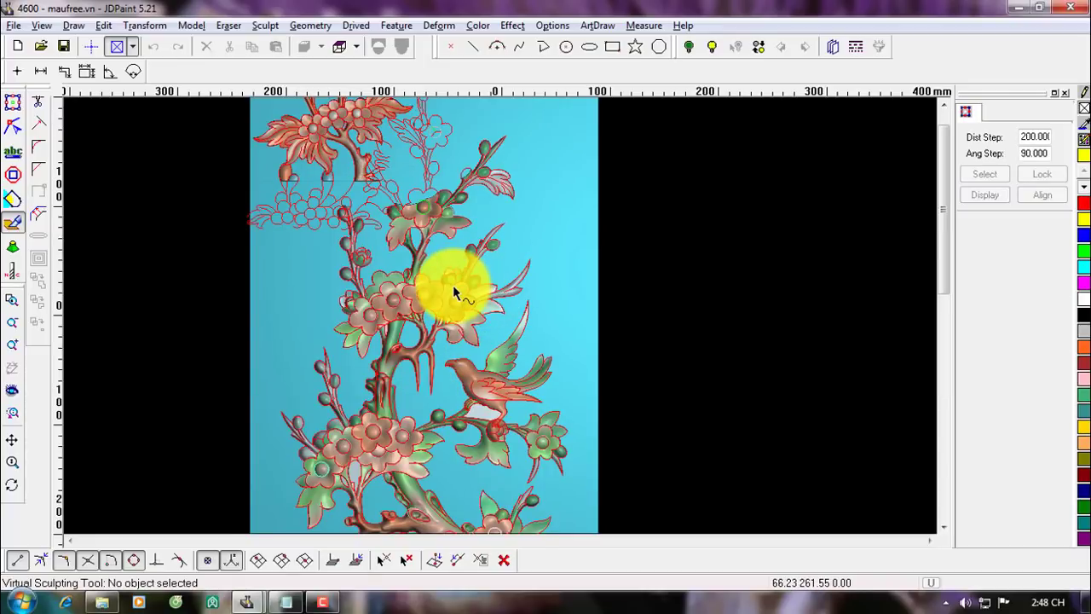
pyautogui.scroll(2, 453, 288)
pyautogui.click(598, 334)
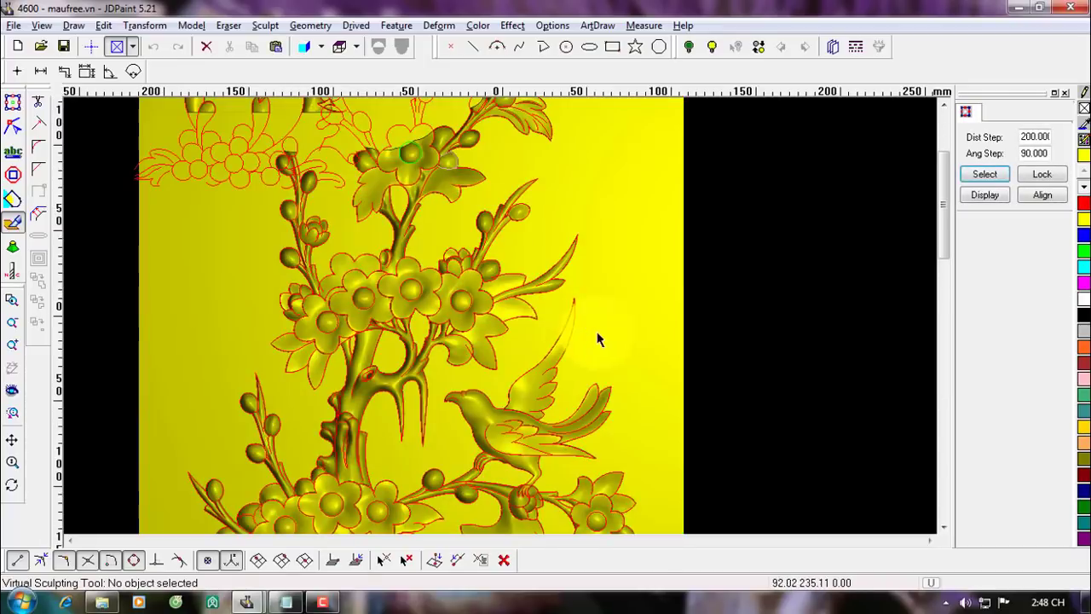
# Try to color the pointed leaf beside the flower cluster above the bird in blue with Wire Coloring.
pyautogui.scroll(5, 511, 304)
pyautogui.hotkey('alt', '2')
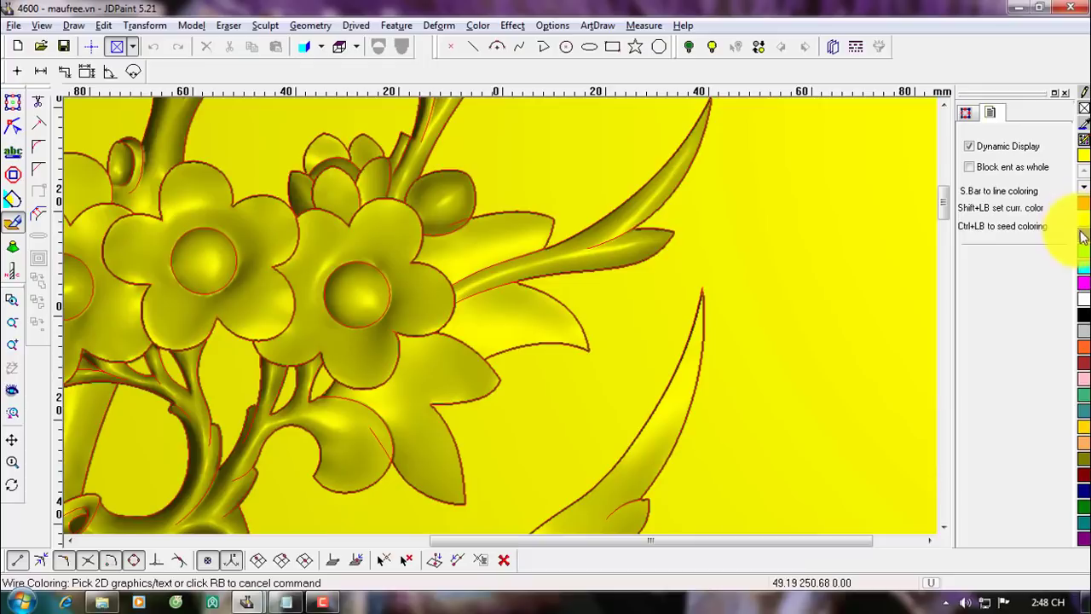
pyautogui.click(551, 348)
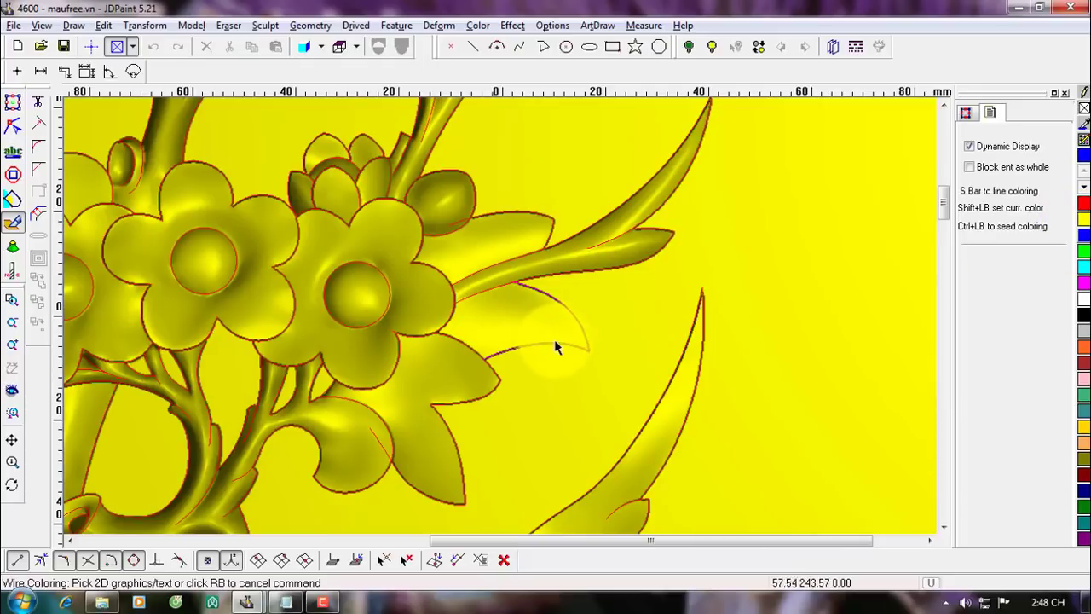
pyautogui.scroll(3, 543, 295)
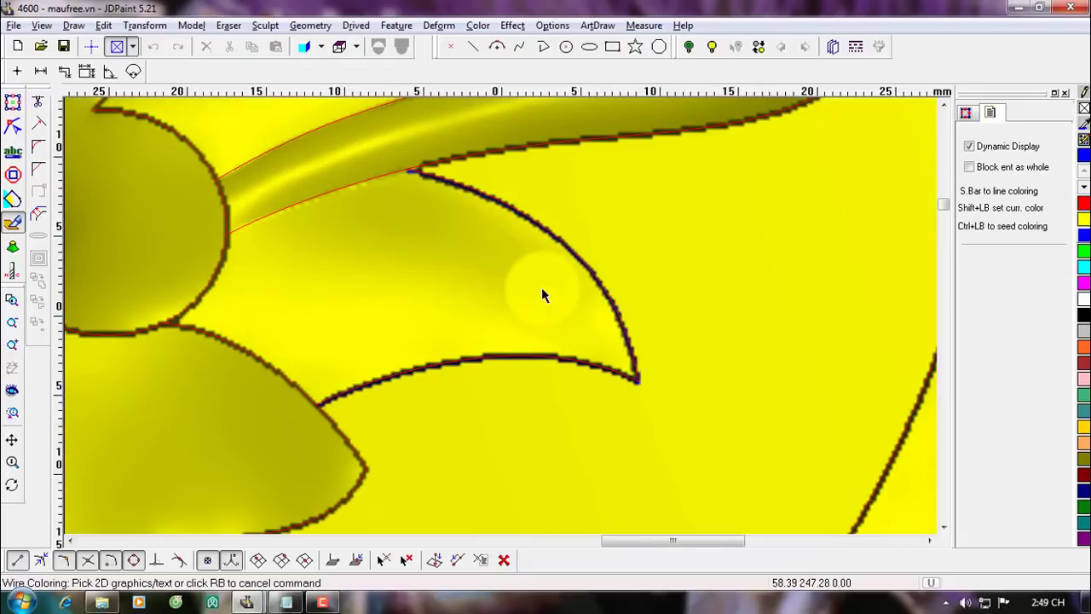
pyautogui.click(542, 288)
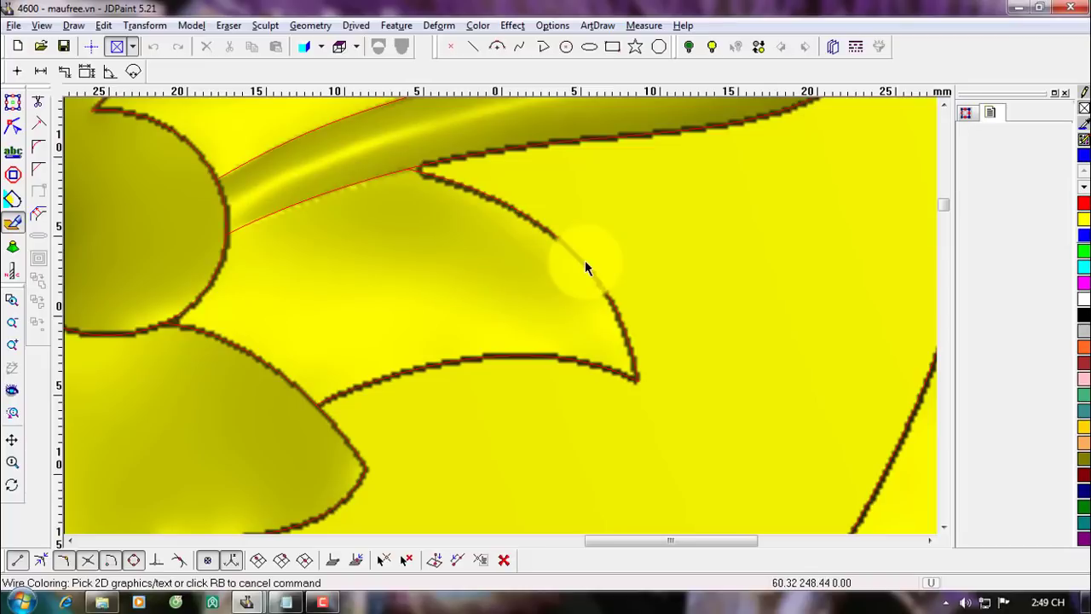
# Apply Adjust Step to the sculpting model with an XY step of 0.200018 and 7738991 vertices.
pyautogui.scroll(-2, 601, 260)
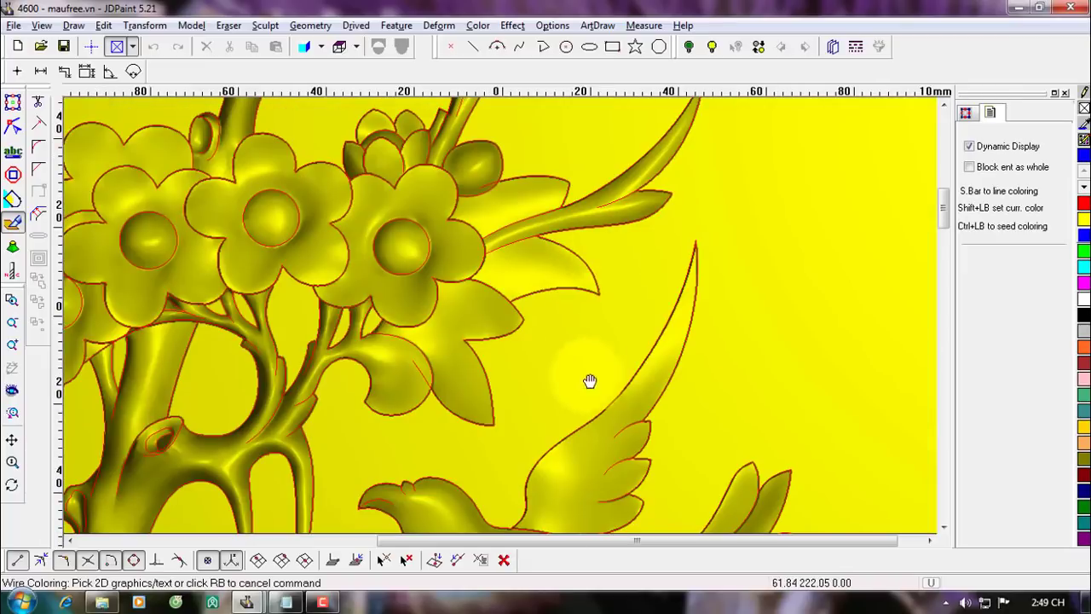
pyautogui.moveTo(590, 381); pyautogui.dragTo(590, 270, button='middle')
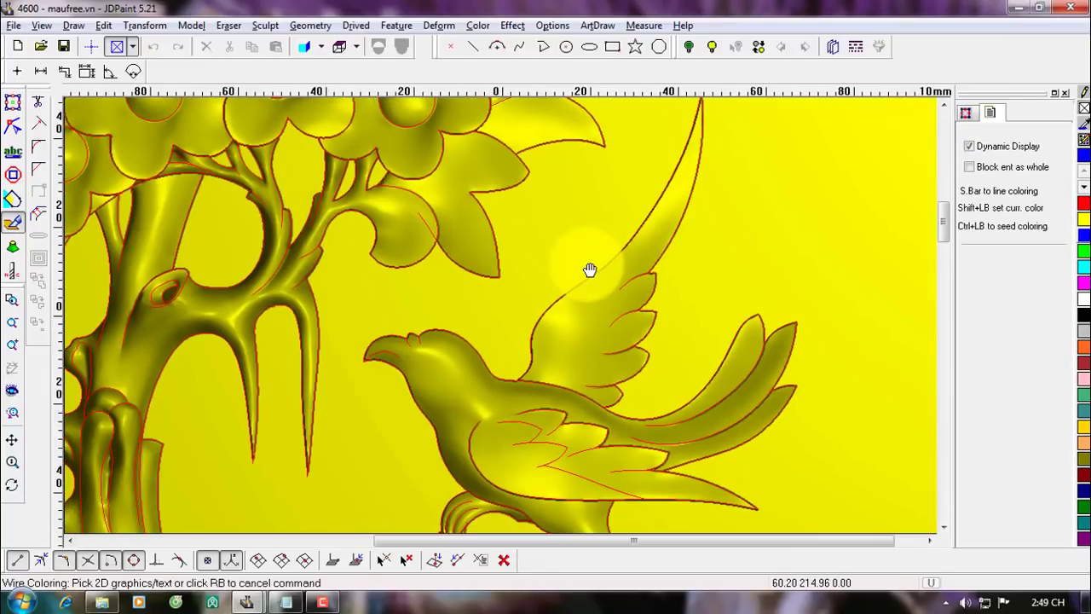
pyautogui.click(191, 25)
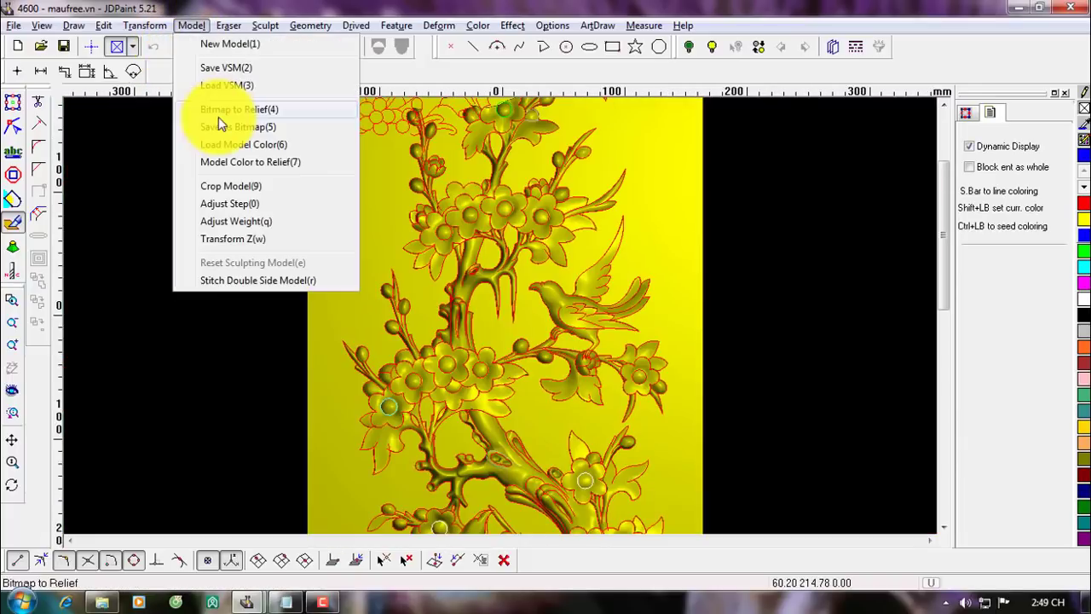
pyautogui.click(246, 203)
pyautogui.click(991, 141)
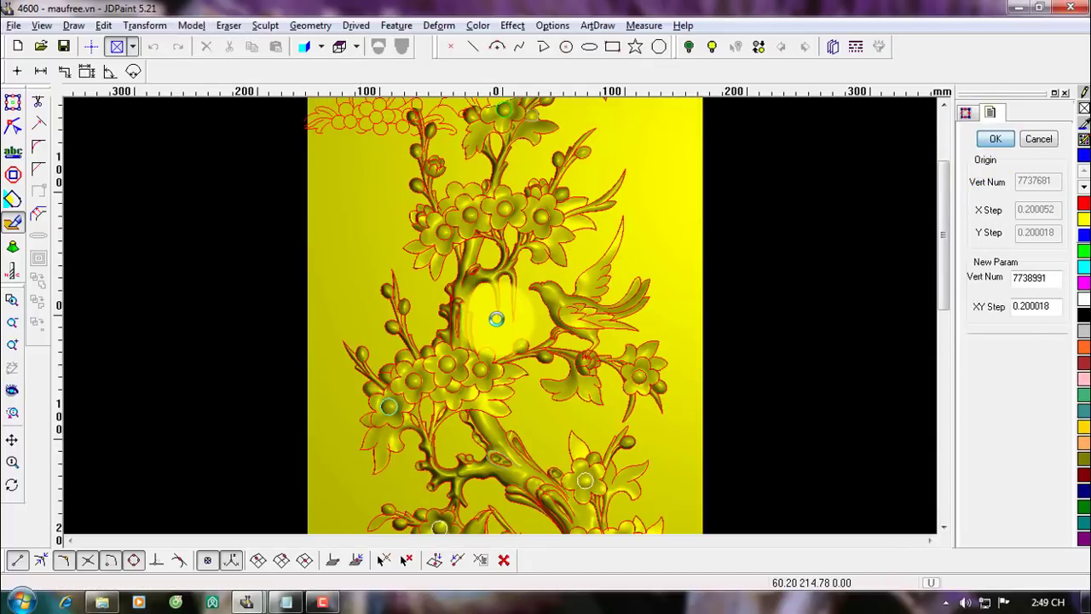
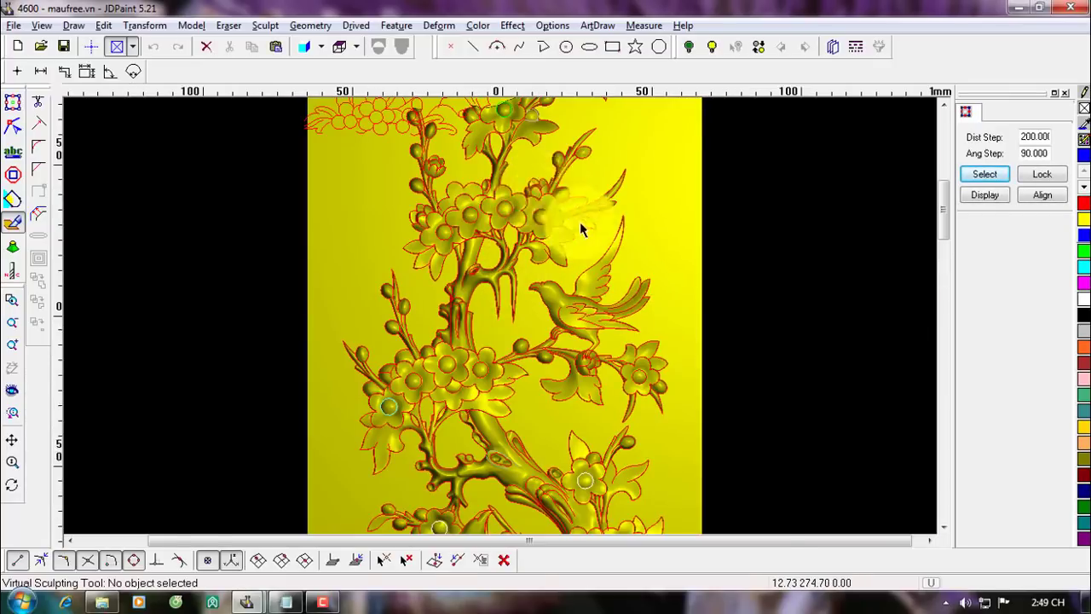
# Examine the outlines of the flowers, buds and stems in the cluster above the bird up close.
pyautogui.scroll(2, 580, 231)
pyautogui.rightClick(715, 327)
pyautogui.click(668, 316)
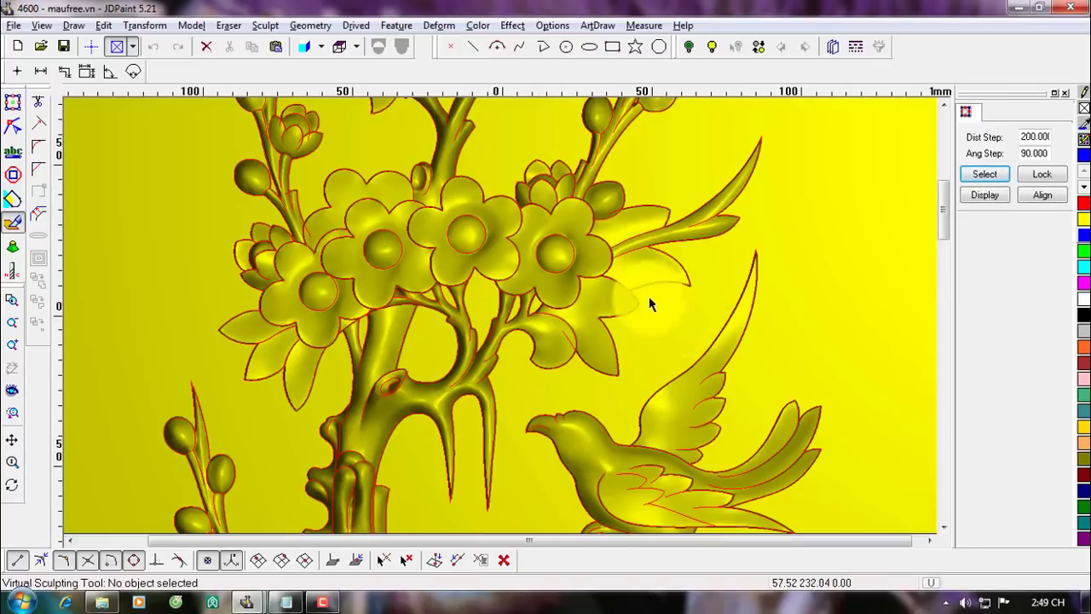
pyautogui.click(482, 207)
pyautogui.scroll(2, 480, 205)
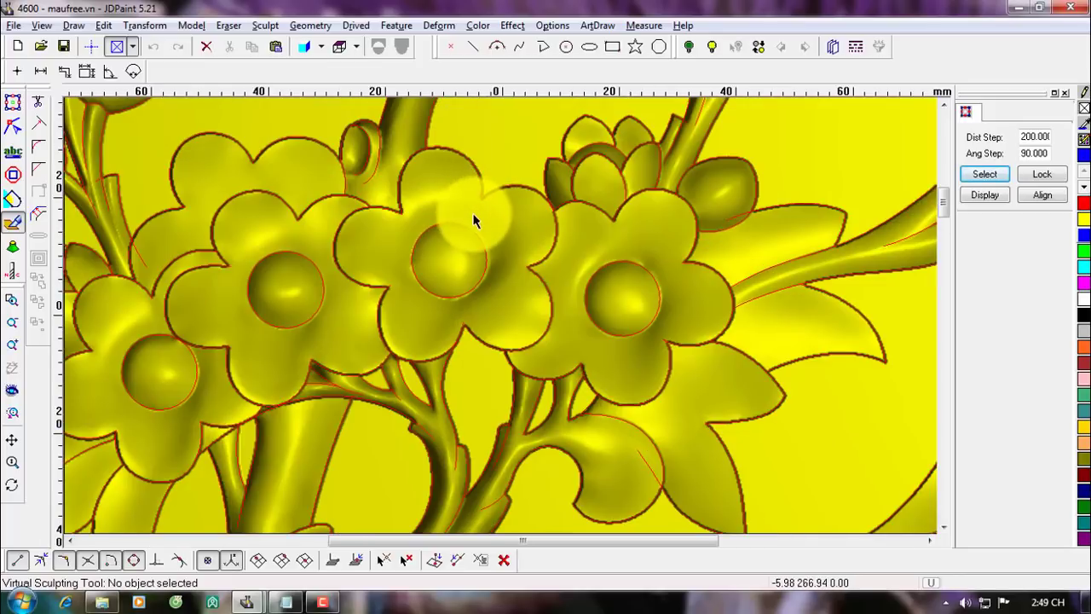
pyautogui.moveTo(461, 292); pyautogui.dragTo(465, 258, button='middle')
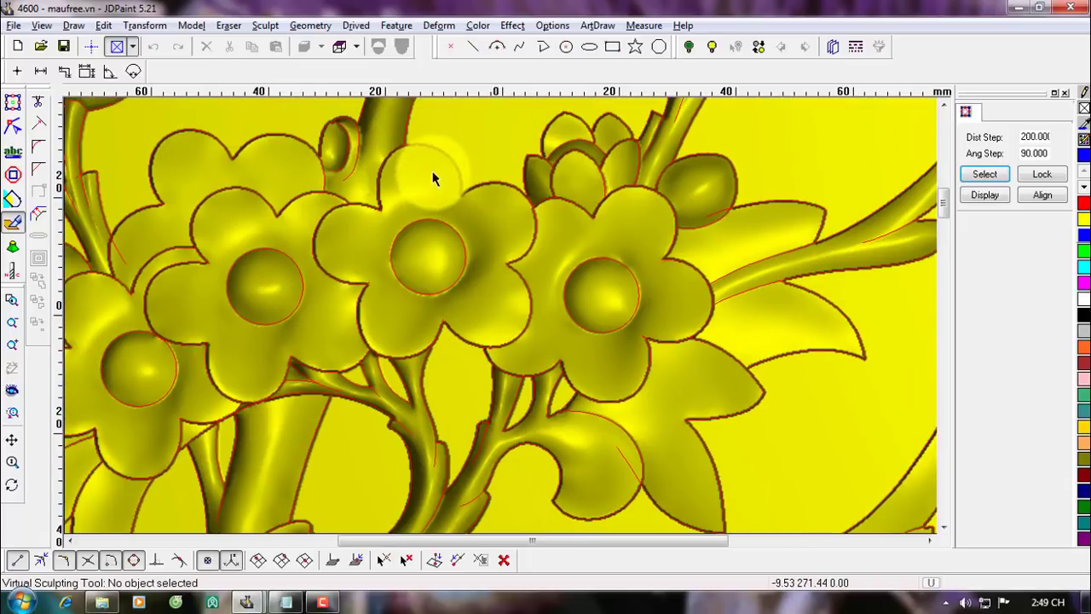
pyautogui.scroll(1, 367, 282)
pyautogui.moveTo(368, 282); pyautogui.dragTo(656, 350, button='middle')
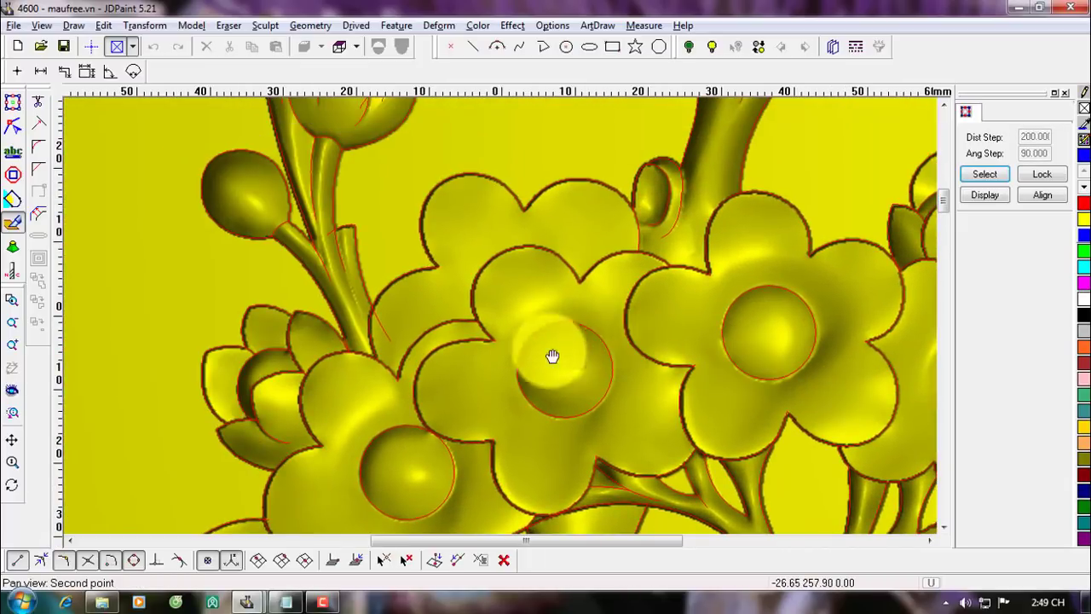
pyautogui.moveTo(455, 255); pyautogui.dragTo(466, 324, button='middle')
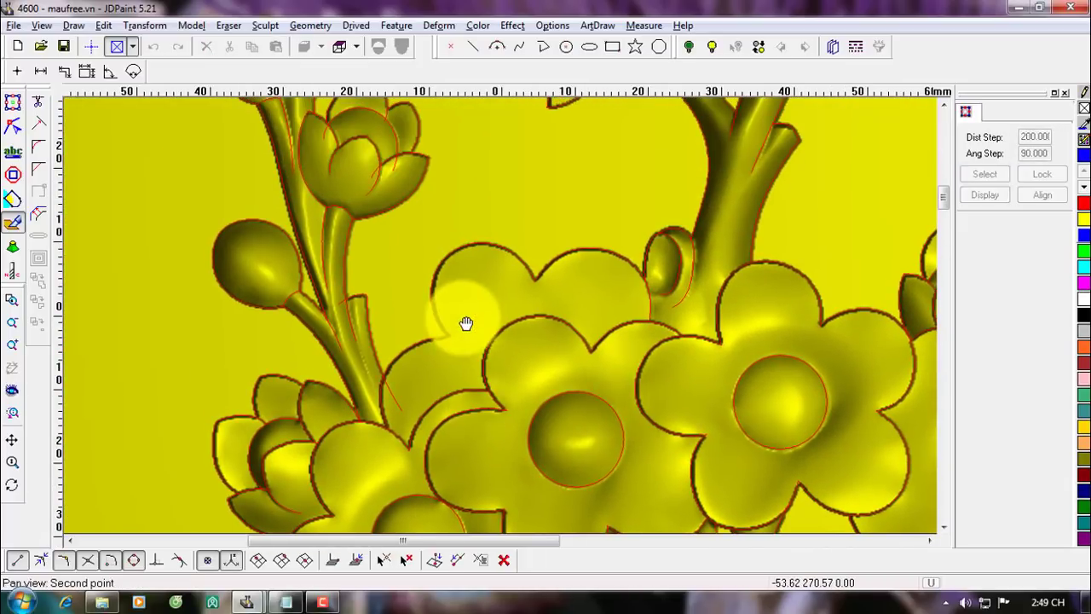
pyautogui.middleClick(407, 295)
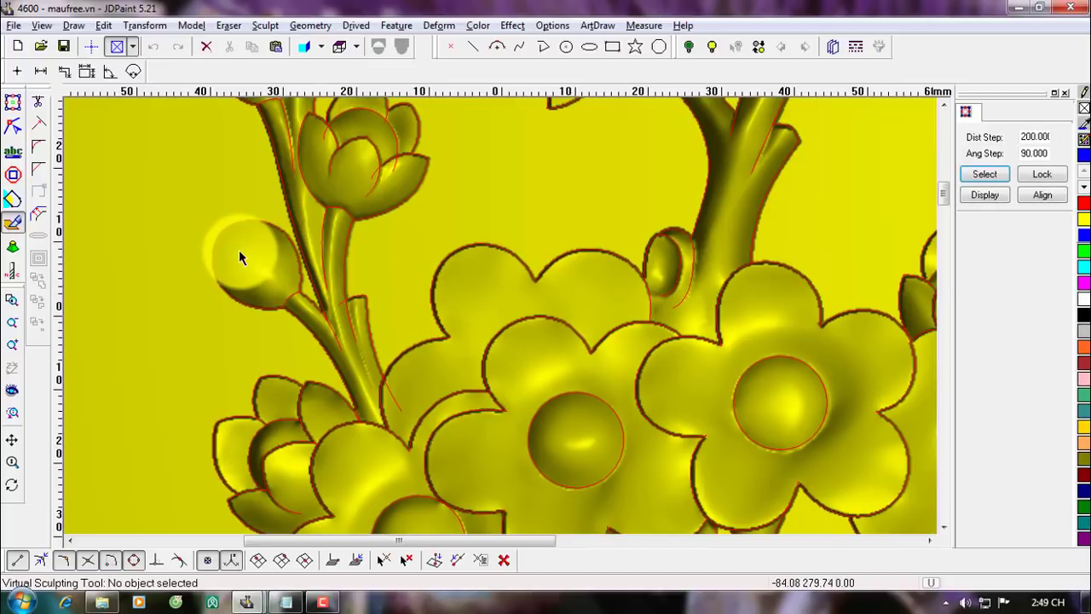
pyautogui.scroll(1, 240, 247)
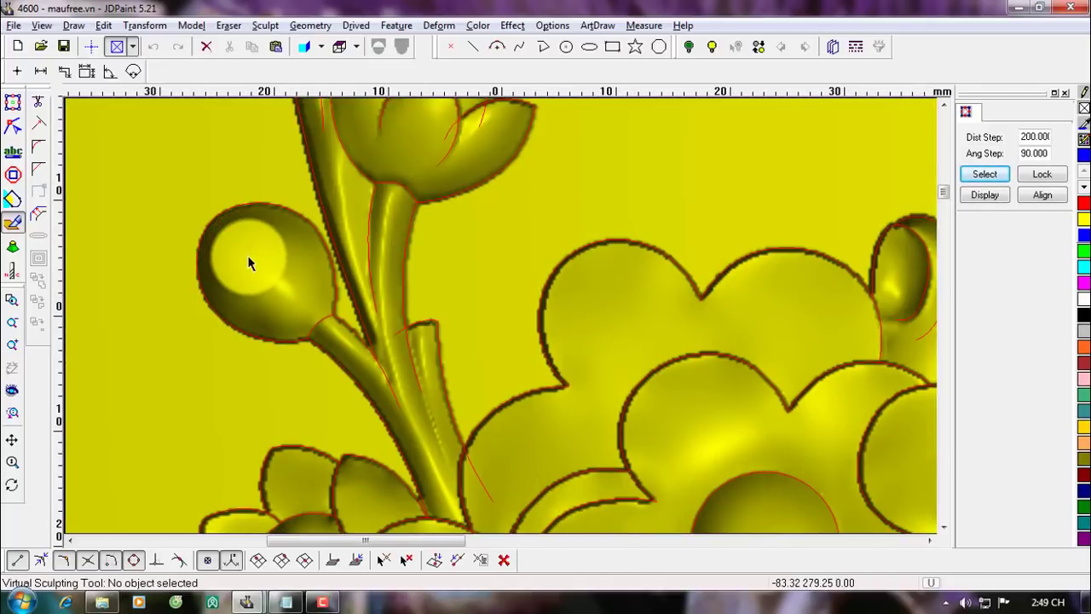
pyautogui.middleClick(360, 151)
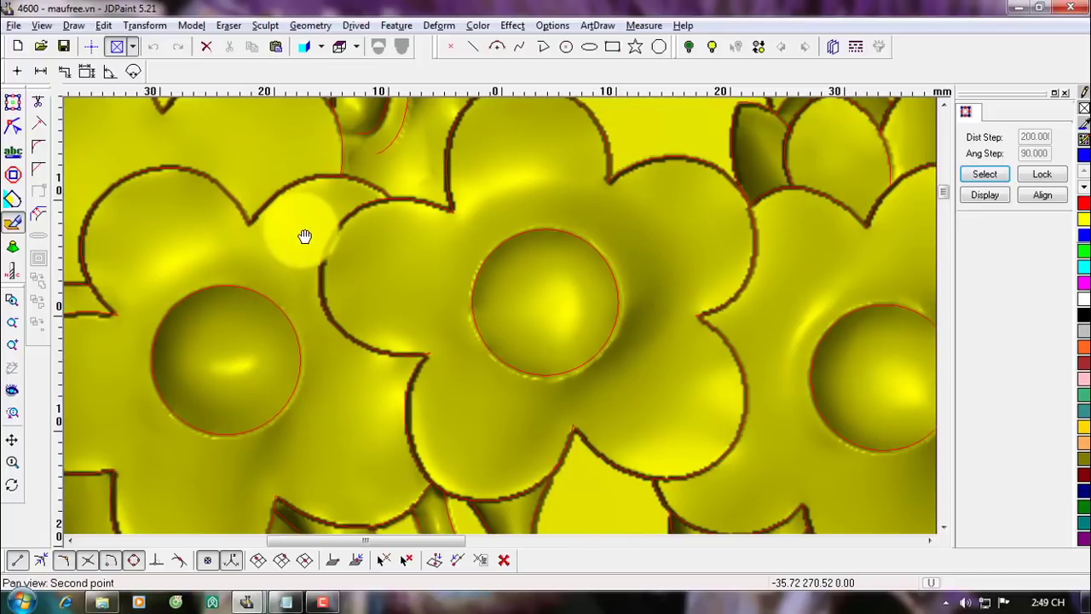
pyautogui.middleClick(427, 227)
# Wire-color the outline of the middle flower in the cluster and seed-fill the flower with blue.
pyautogui.scroll(-1, 552, 224)
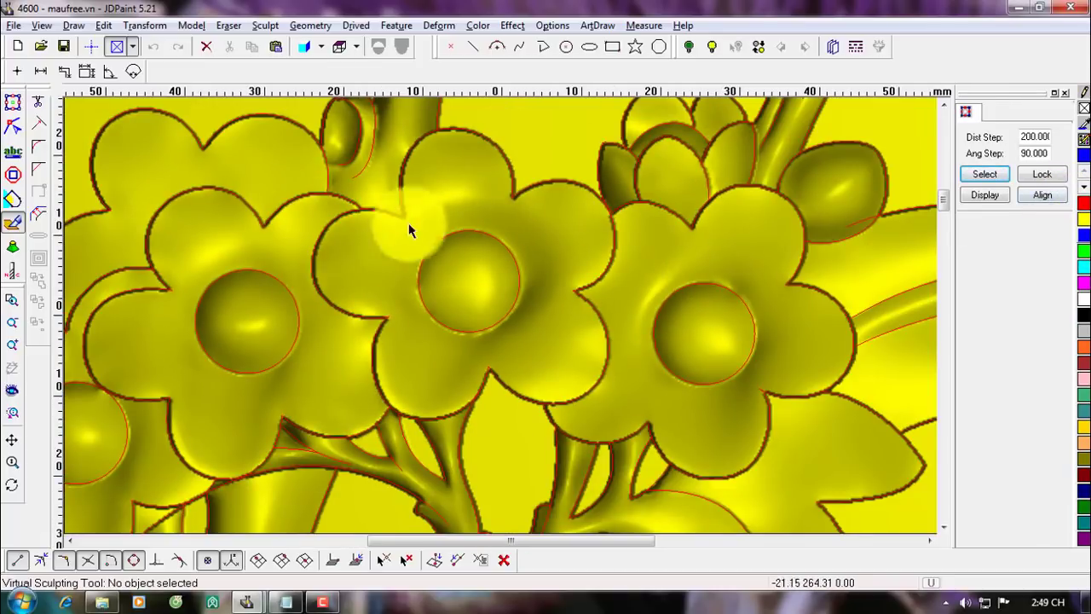
pyautogui.hotkey('alt', '2')
pyautogui.click(515, 200)
pyautogui.keyDown('ctrl'); pyautogui.click(419, 255); pyautogui.keyUp('ctrl')
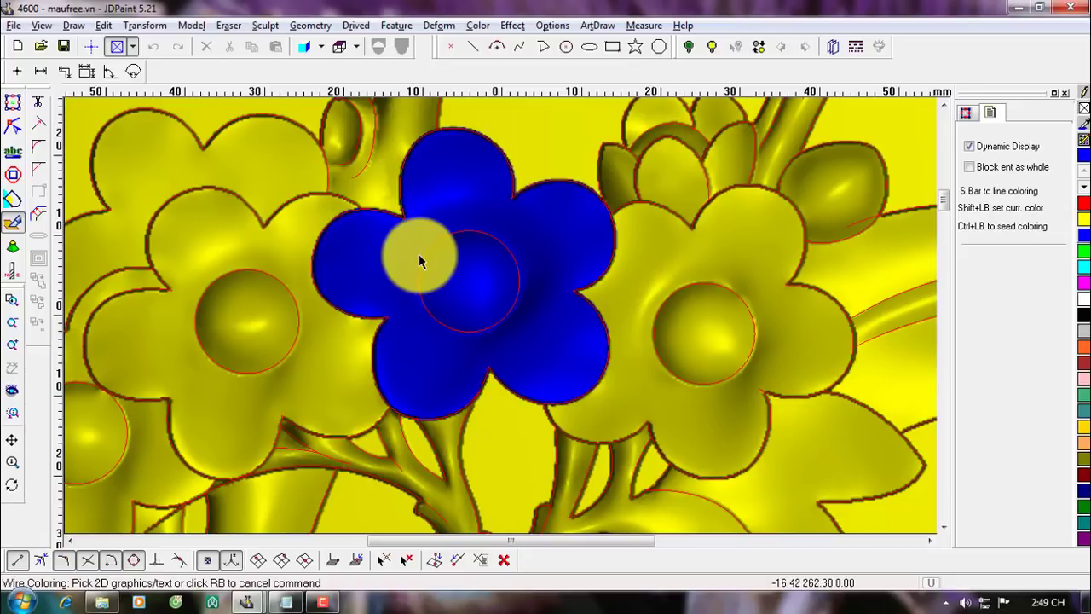
# Color the flower to the left of the blue one cyan and the flower to its right dark blue.
pyautogui.moveTo(385, 255); pyautogui.dragTo(544, 253, button='middle')
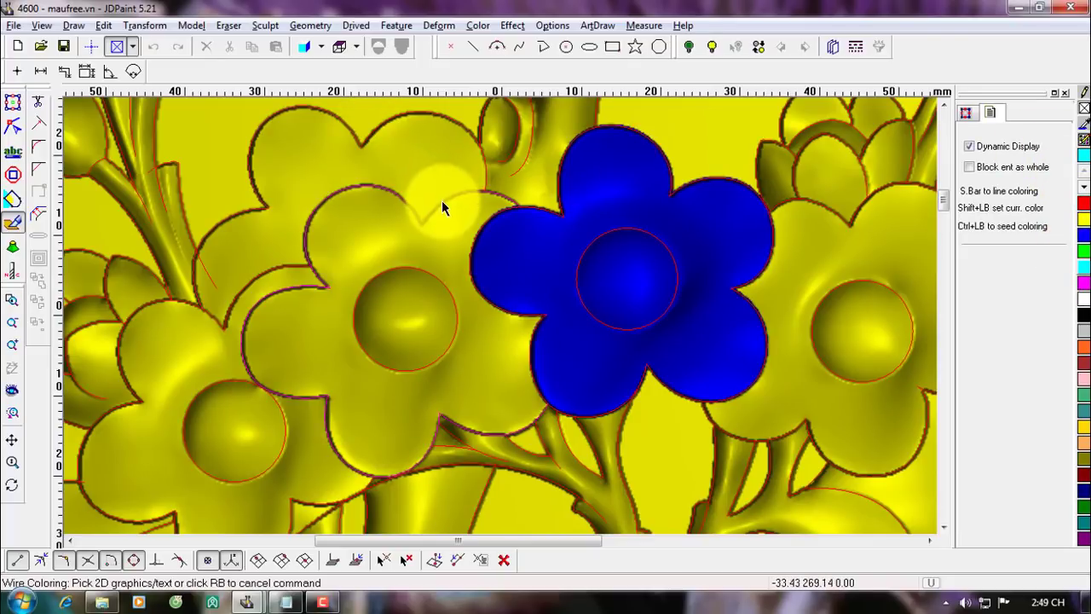
pyautogui.click(504, 407)
pyautogui.middleClick(978, 443)
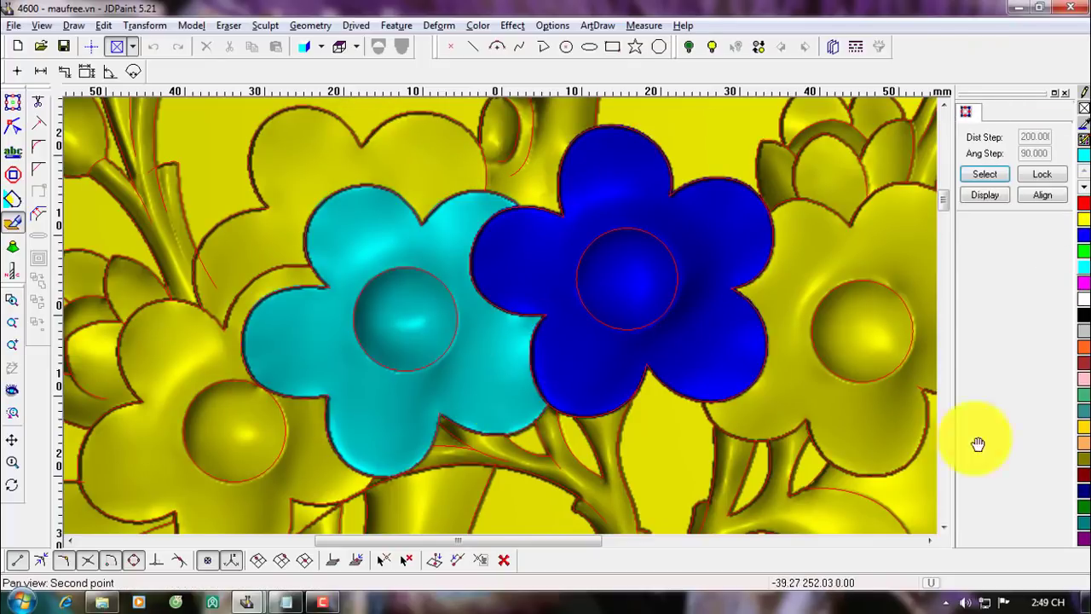
pyautogui.middleClick(691, 450)
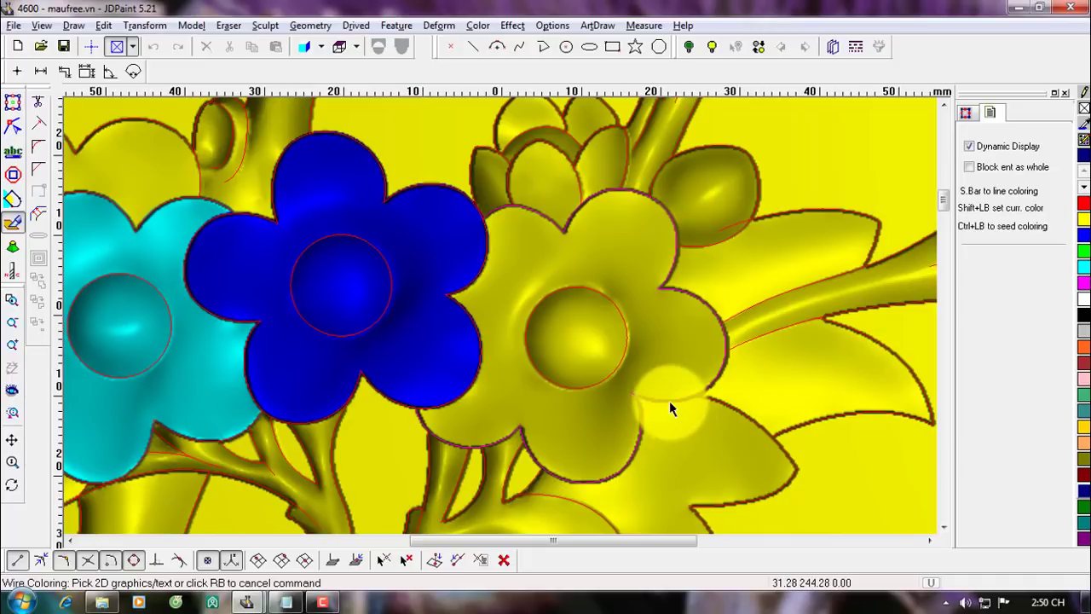
pyautogui.click(514, 334)
# Set a custom dark pink (Red 182, Green 73, Blue 119) and try to seed-fill the flower at the lower left of the cyan one.
pyautogui.middleClick(514, 335)
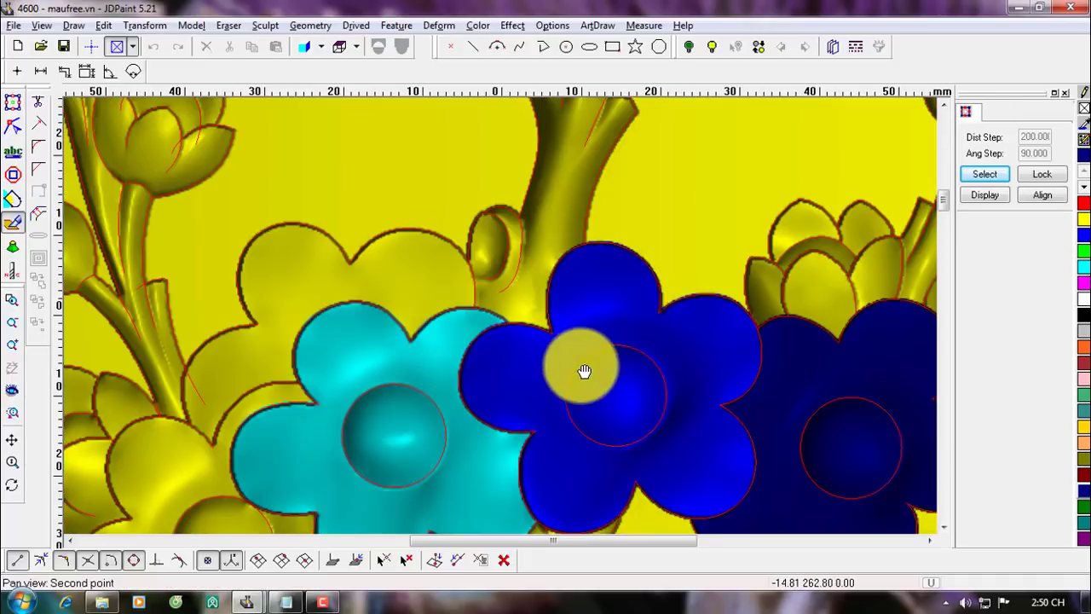
pyautogui.middleClick(584, 371)
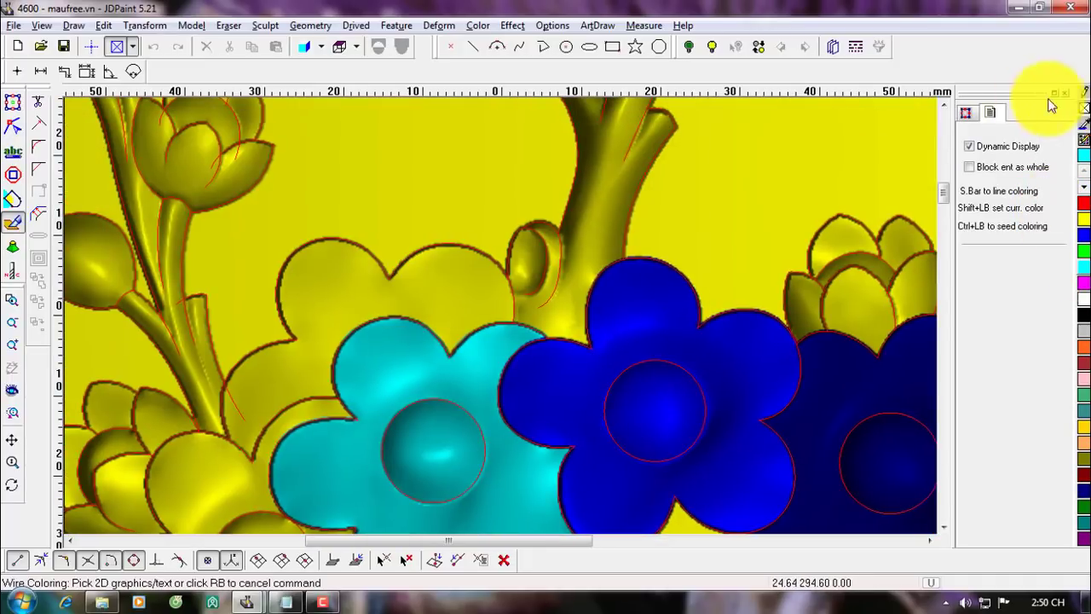
pyautogui.click(1084, 140)
pyautogui.click(682, 275)
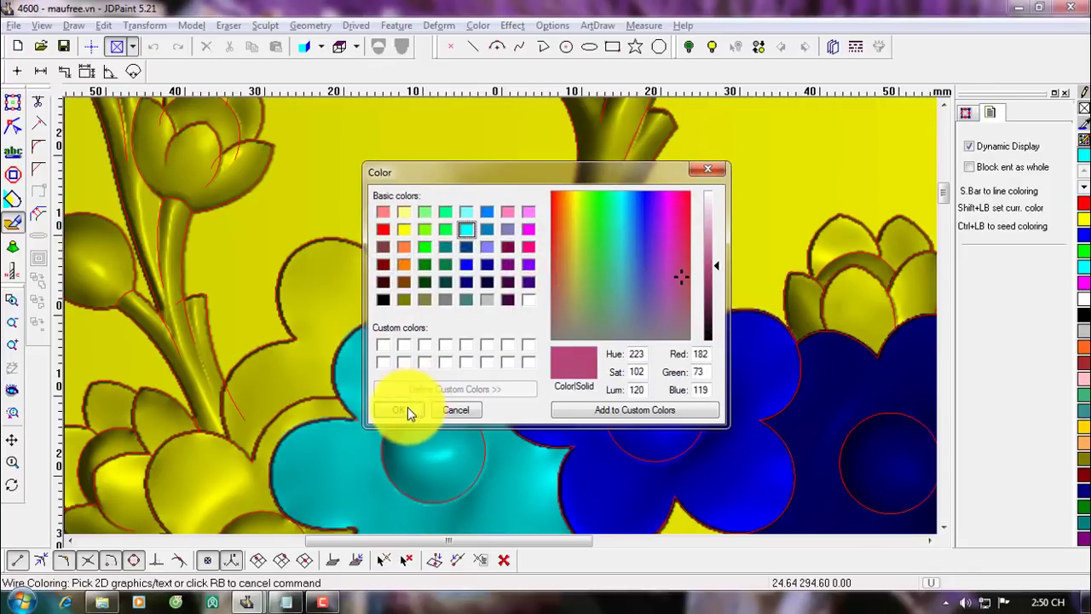
pyautogui.click(407, 409)
pyautogui.moveTo(370, 350); pyautogui.dragTo(500, 165, button='middle')
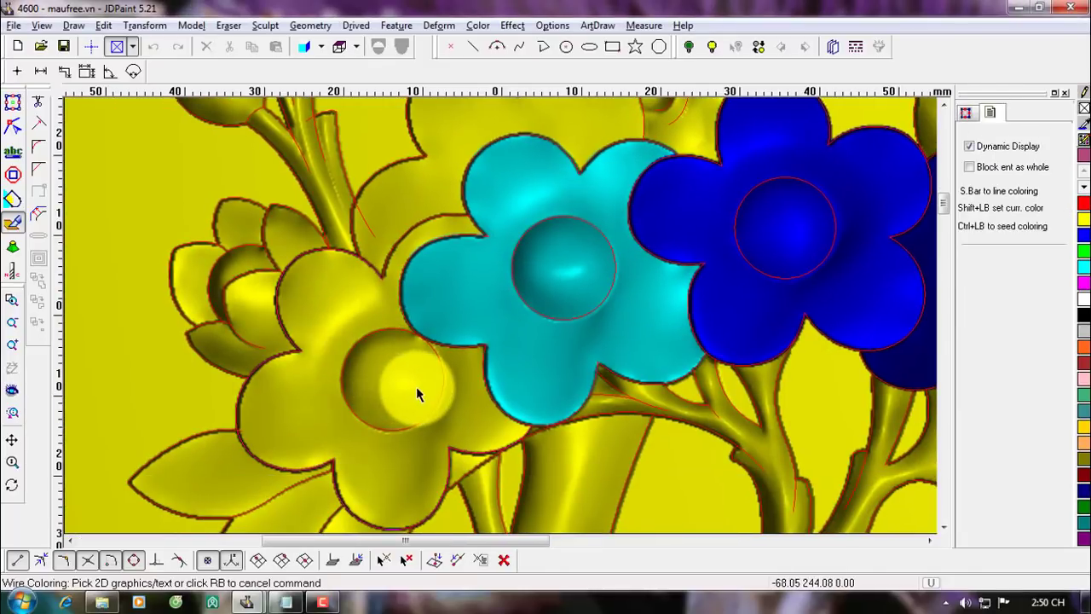
pyautogui.keyDown('ctrl'); pyautogui.click(417, 447); pyautogui.keyUp('ctrl')
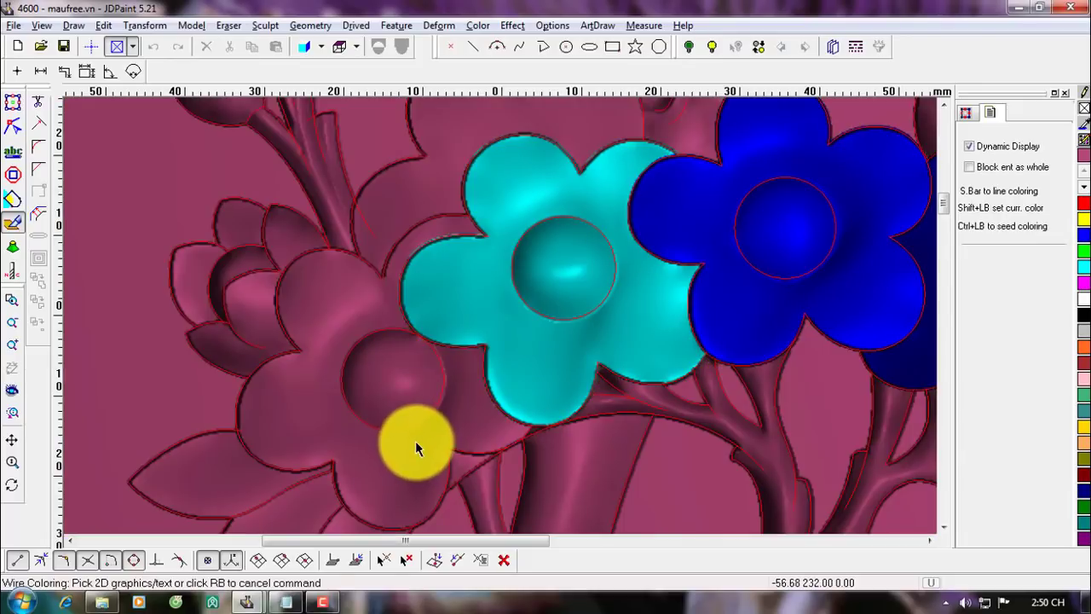
pyautogui.hotkey('ctrl', 'z')
# Wire-color the outline of the flower at the lower left of the cyan one and seed-fill the flower with dark pink.
pyautogui.click(448, 457)
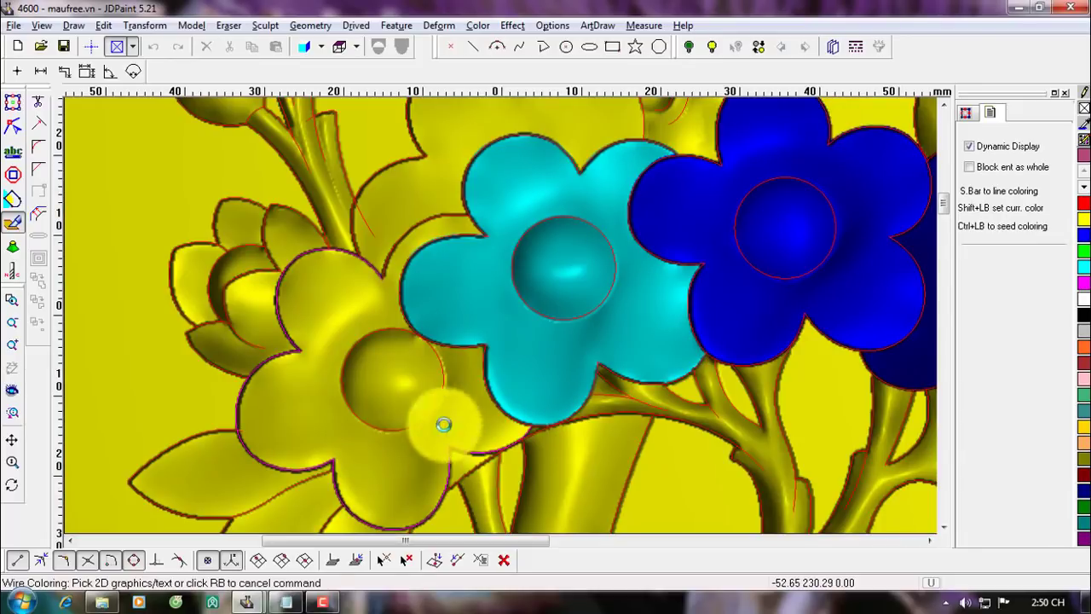
pyautogui.click(393, 245)
pyautogui.keyDown('ctrl'); pyautogui.click(352, 352); pyautogui.keyUp('ctrl')
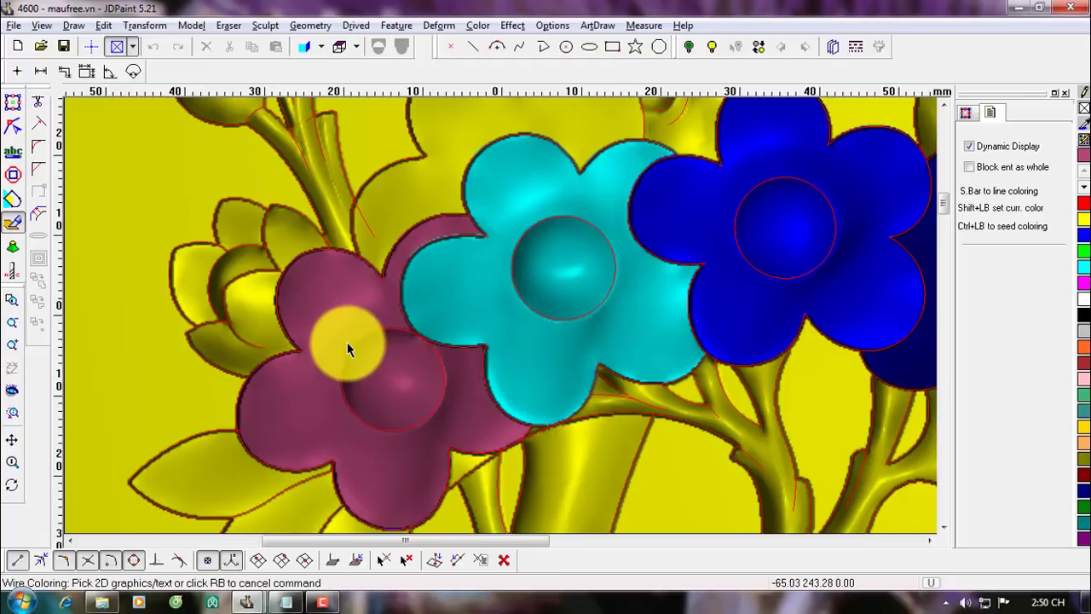
# Color the partly hidden flower behind the cyan one green.
pyautogui.moveTo(432, 291); pyautogui.dragTo(389, 424, button='middle')
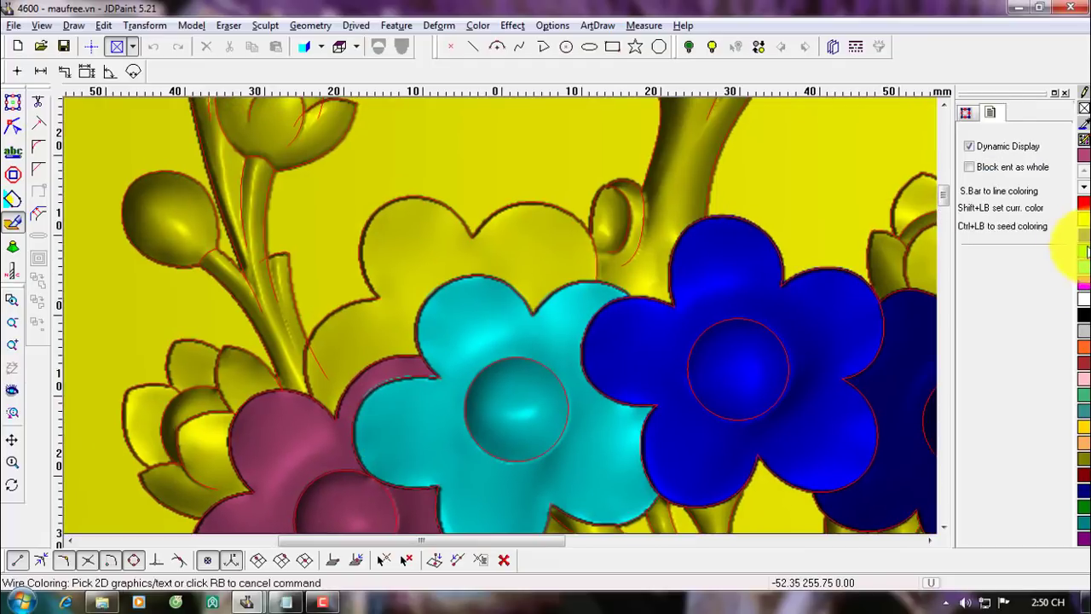
pyautogui.click(1084, 252)
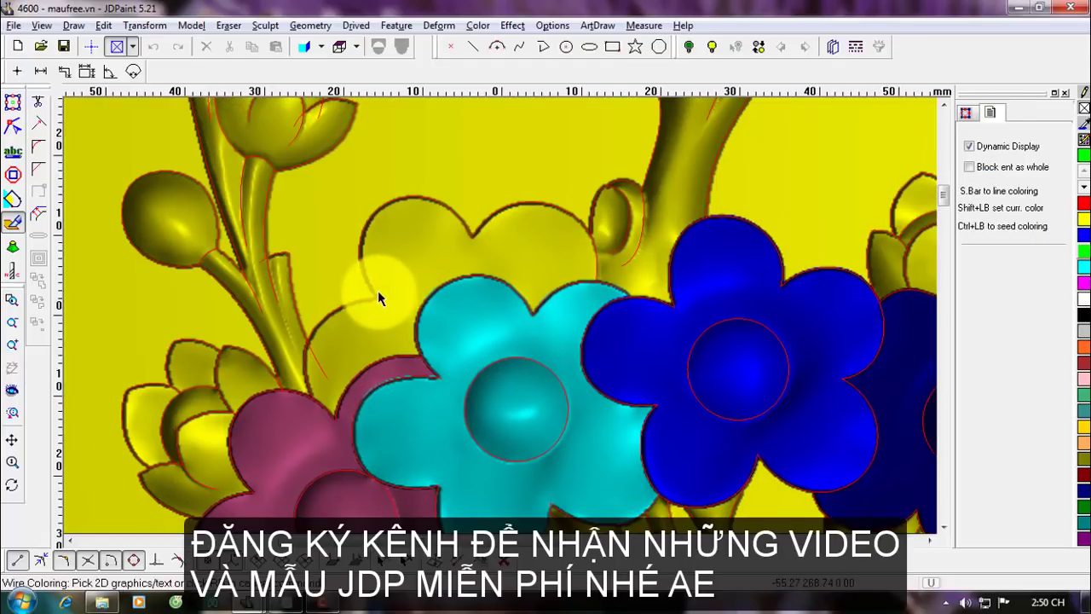
pyautogui.keyDown('ctrl'); pyautogui.click(459, 254); pyautogui.keyUp('ctrl')
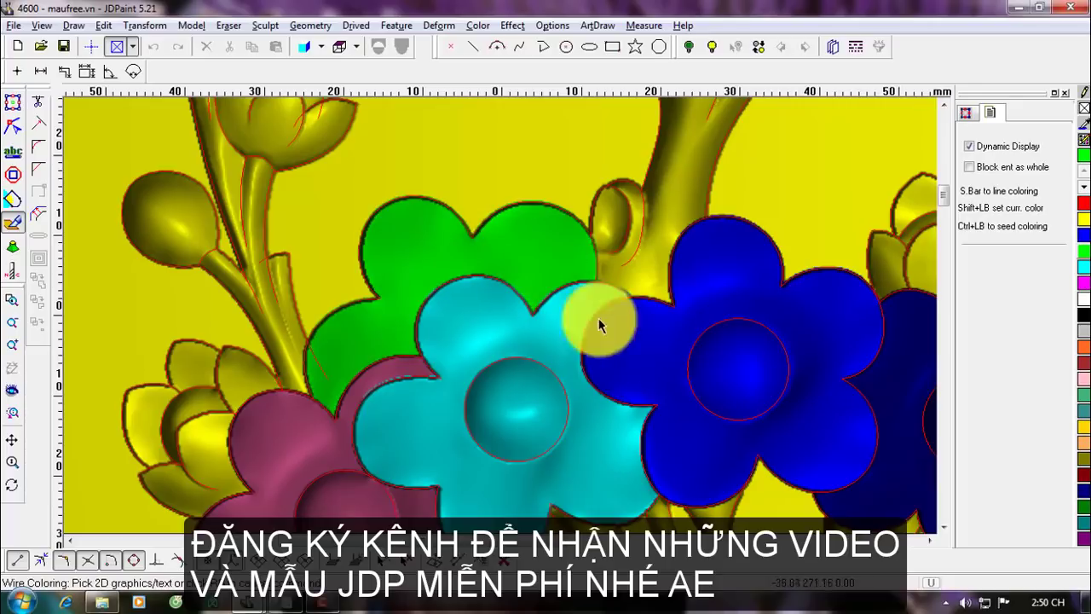
# Color the front petal of the bud above the dark blue flower cyan and its right petal a custom gray-violet.
pyautogui.moveTo(598, 318); pyautogui.dragTo(337, 277, button='middle')
pyautogui.moveTo(630, 251); pyautogui.dragTo(382, 247, button='middle')
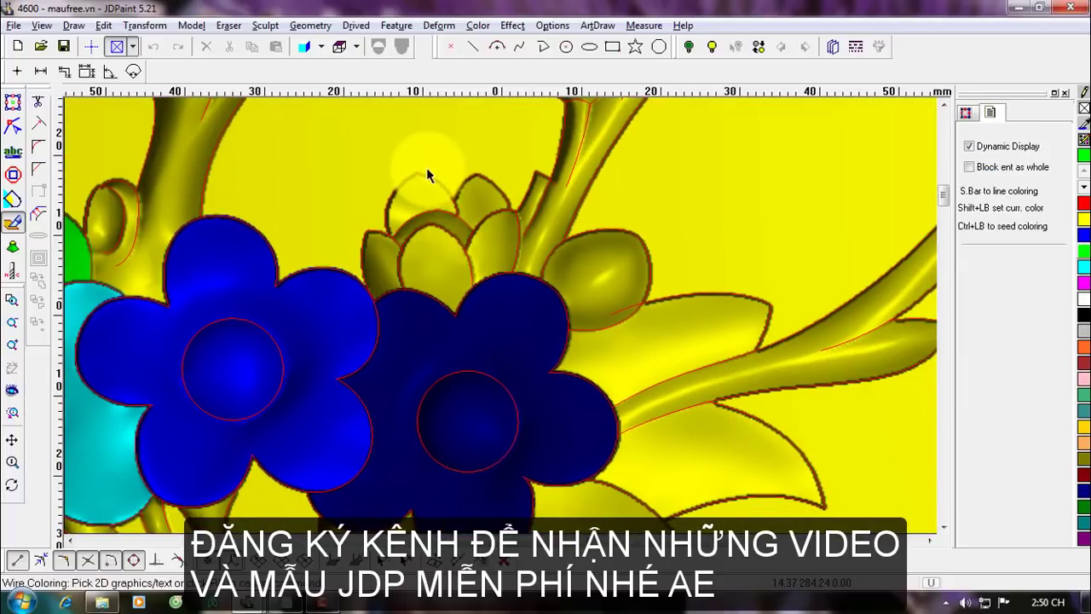
pyautogui.click(1083, 267)
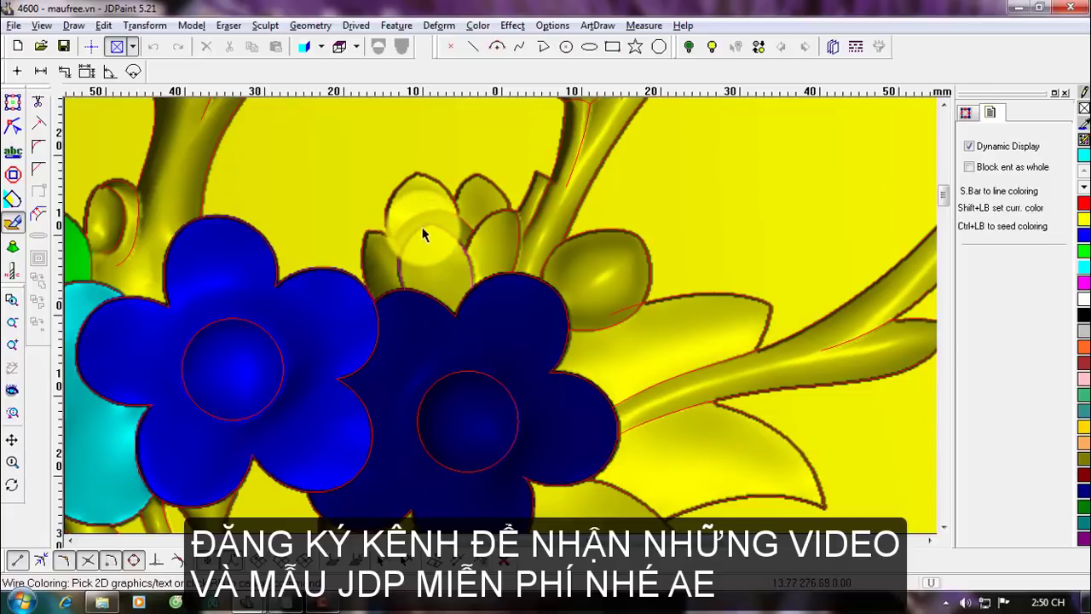
pyautogui.keyDown('ctrl'); pyautogui.click(444, 278); pyautogui.keyUp('ctrl')
pyautogui.click(1082, 157)
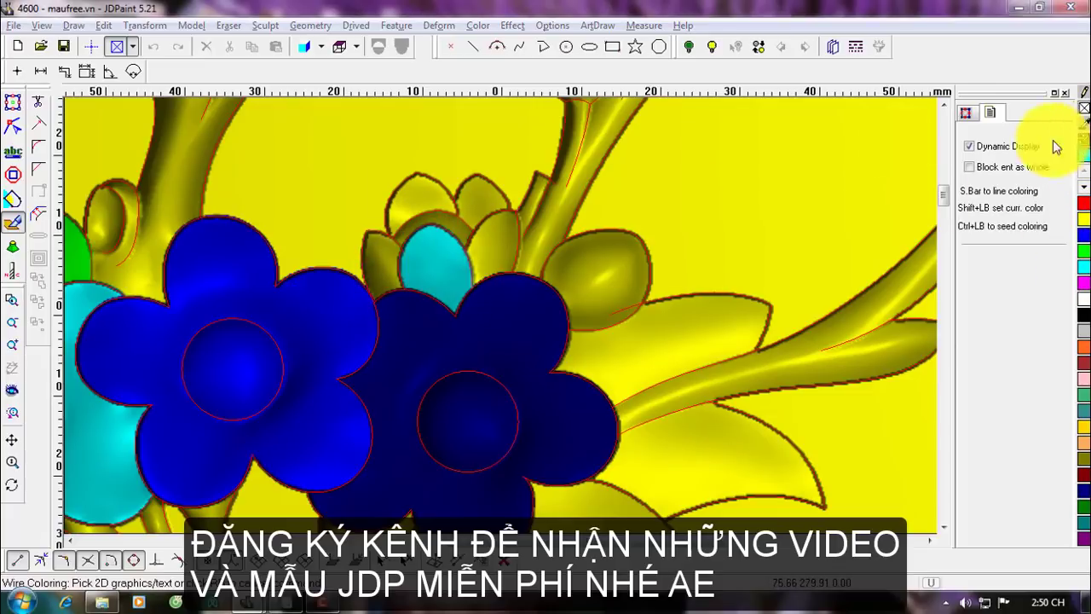
pyautogui.click(648, 314)
pyautogui.click(396, 409)
pyautogui.doubleClick(440, 282)
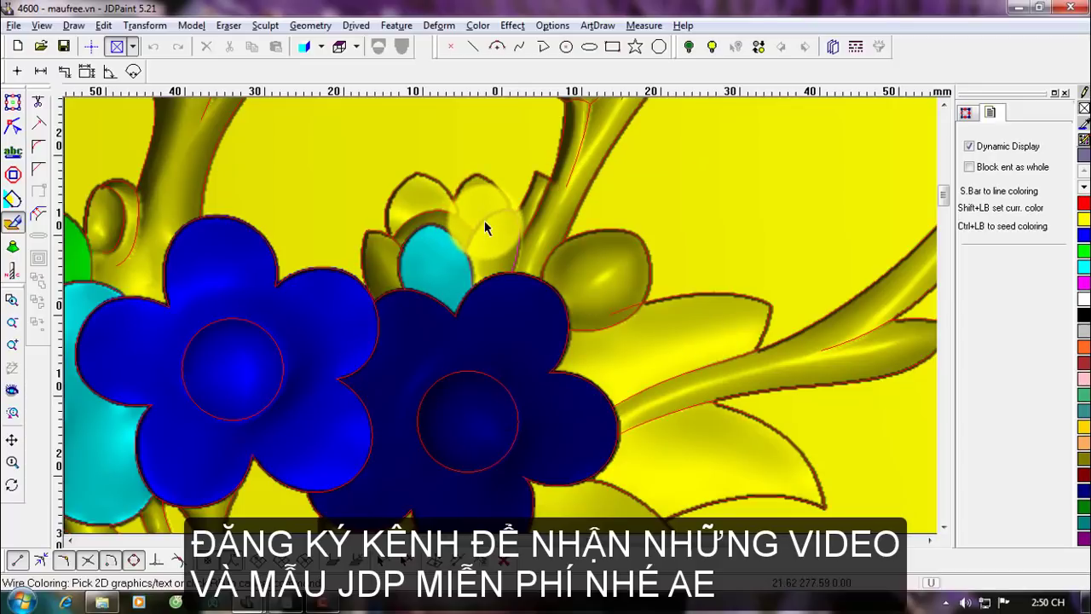
pyautogui.keyDown('ctrl'); pyautogui.click(483, 222); pyautogui.keyUp('ctrl')
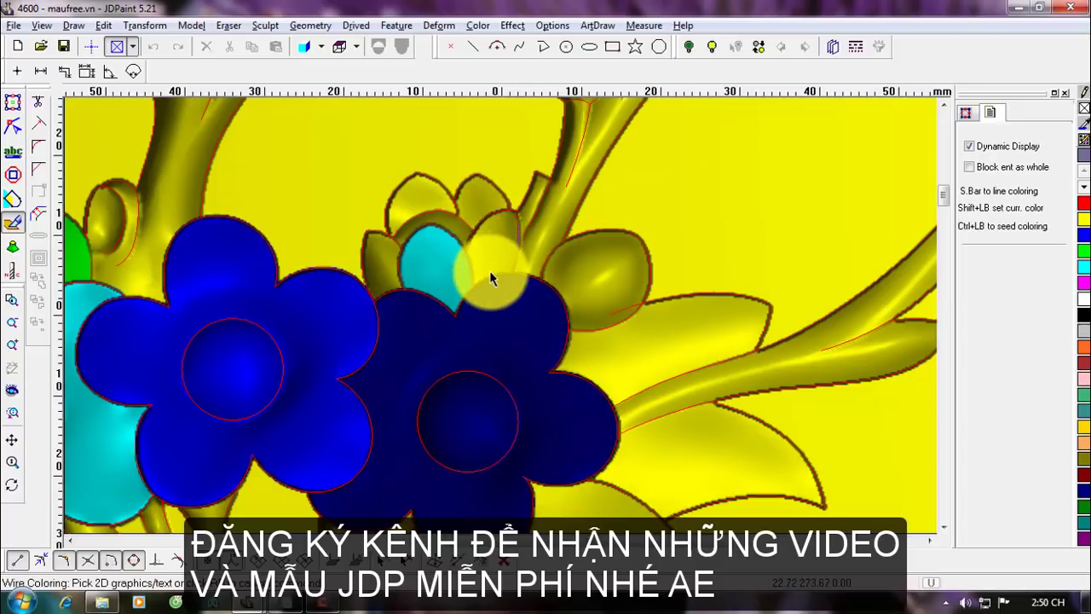
# Color the bud's left petal magenta and its inner band a custom red (Red 213, Green 43, Blue 47).
pyautogui.click(1084, 283)
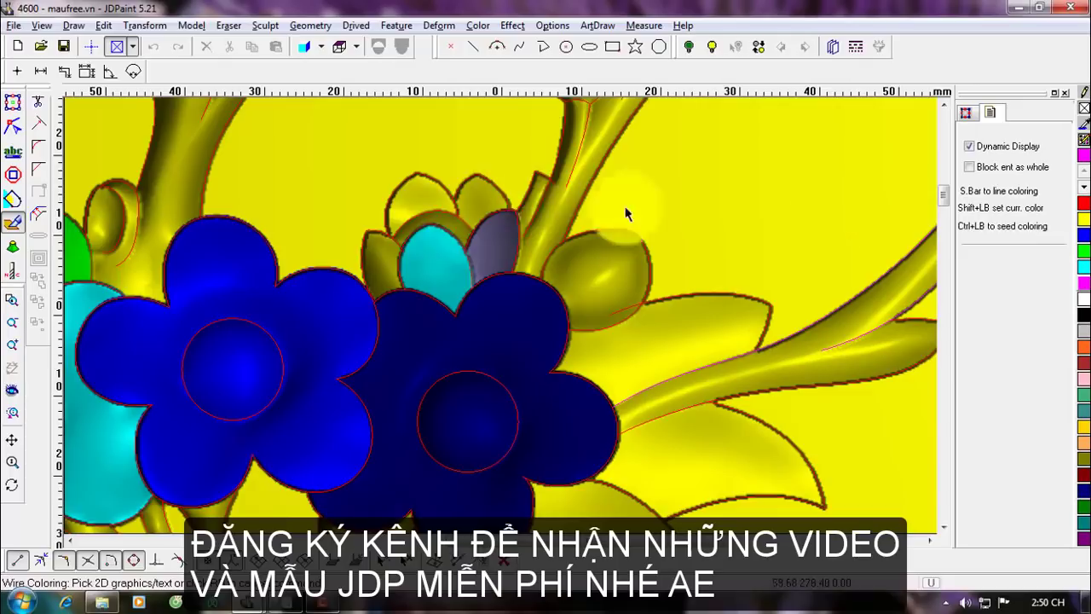
pyautogui.keyDown('ctrl'); pyautogui.click(379, 239); pyautogui.keyUp('ctrl')
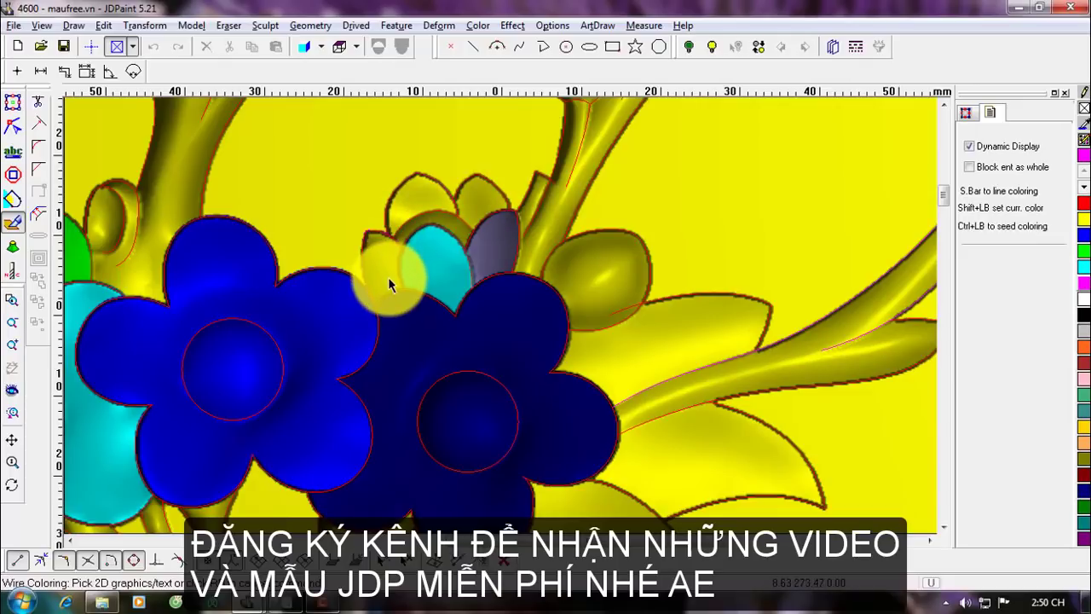
pyautogui.click(1083, 147)
pyautogui.click(686, 241)
pyautogui.click(419, 410)
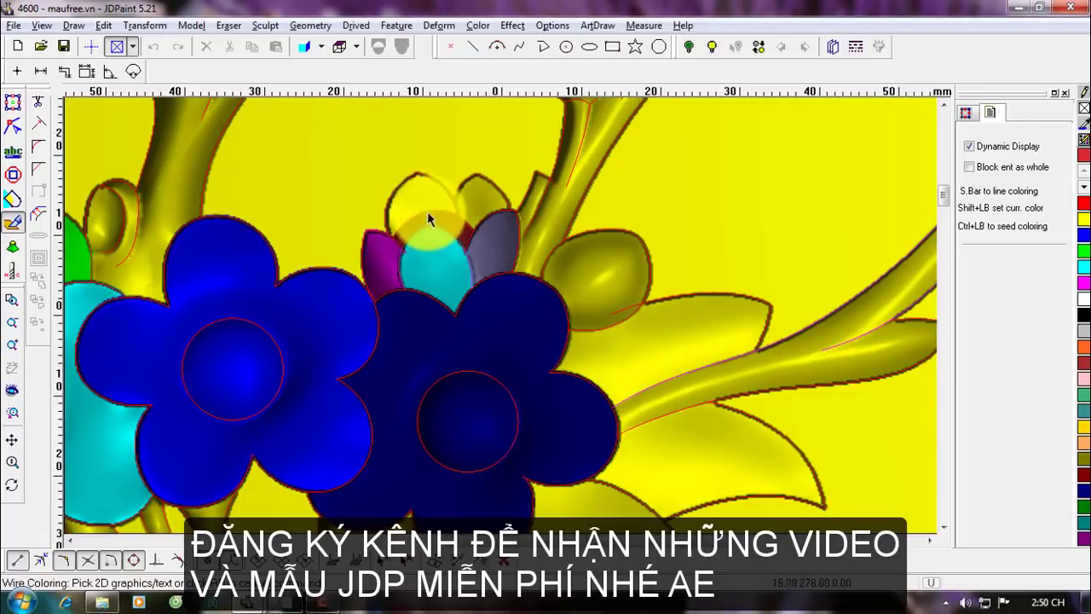
# Color the bud's rear left petal a custom purple and its rear right petal cyan.
pyautogui.scroll(2, 428, 211)
pyautogui.click(1082, 152)
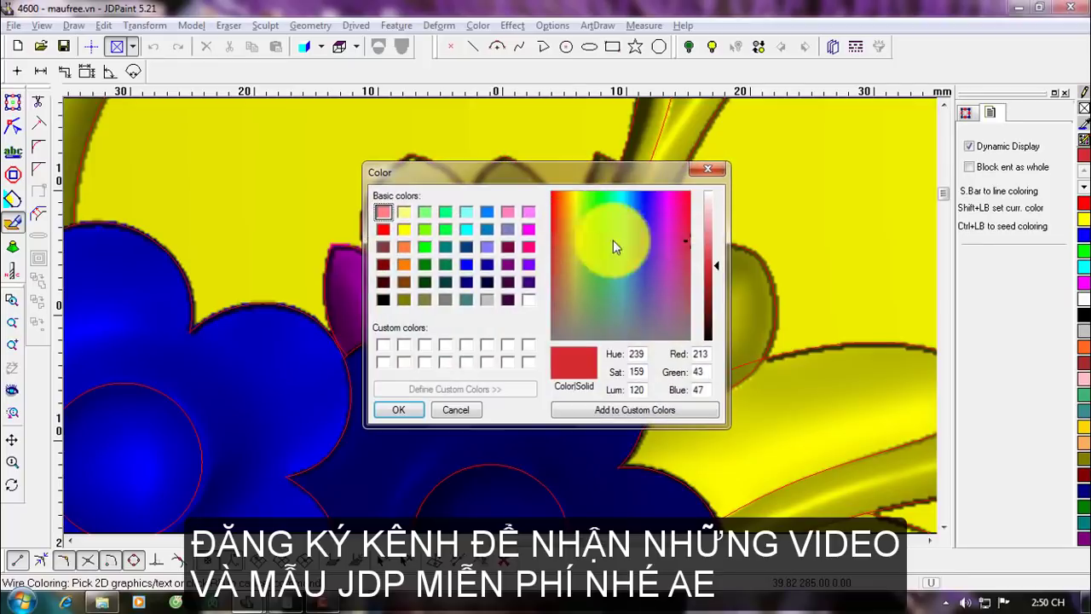
pyautogui.click(651, 295)
pyautogui.click(409, 407)
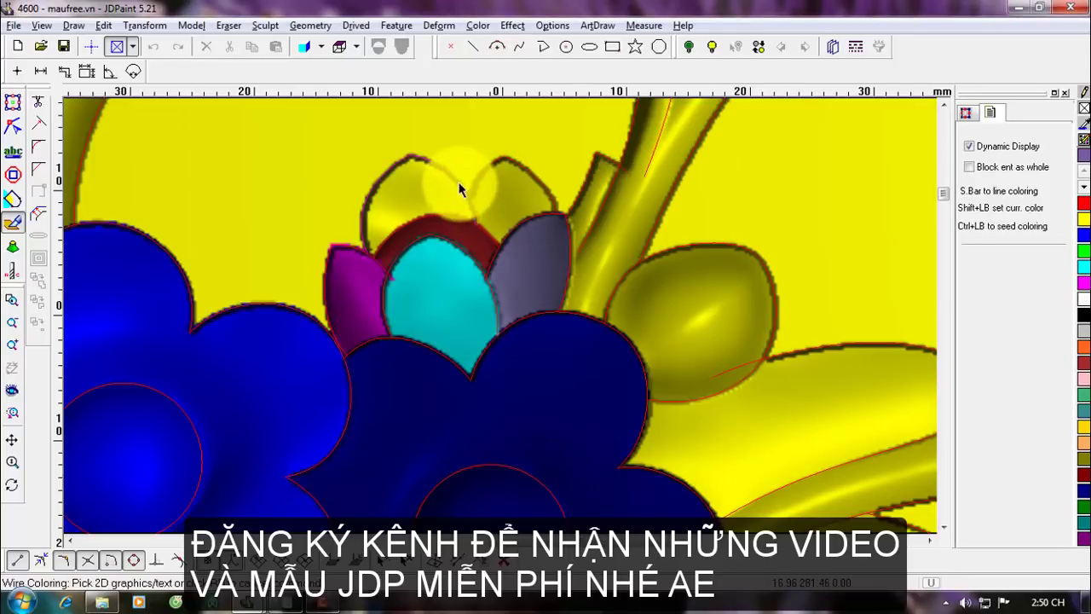
pyautogui.keyDown('ctrl'); pyautogui.click(413, 217); pyautogui.keyUp('ctrl')
pyautogui.click(1084, 268)
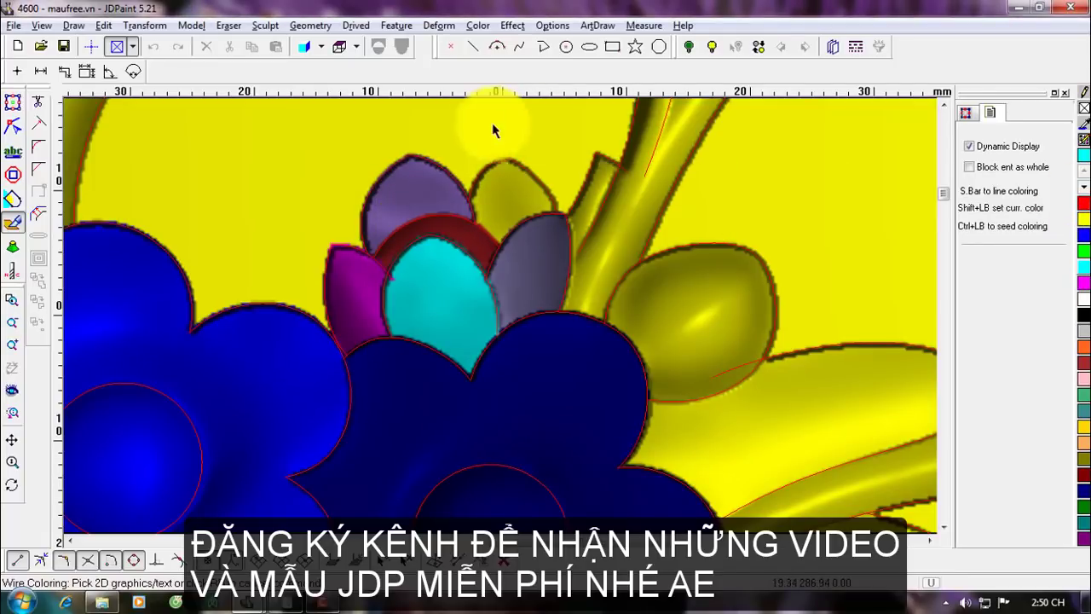
pyautogui.click(563, 286)
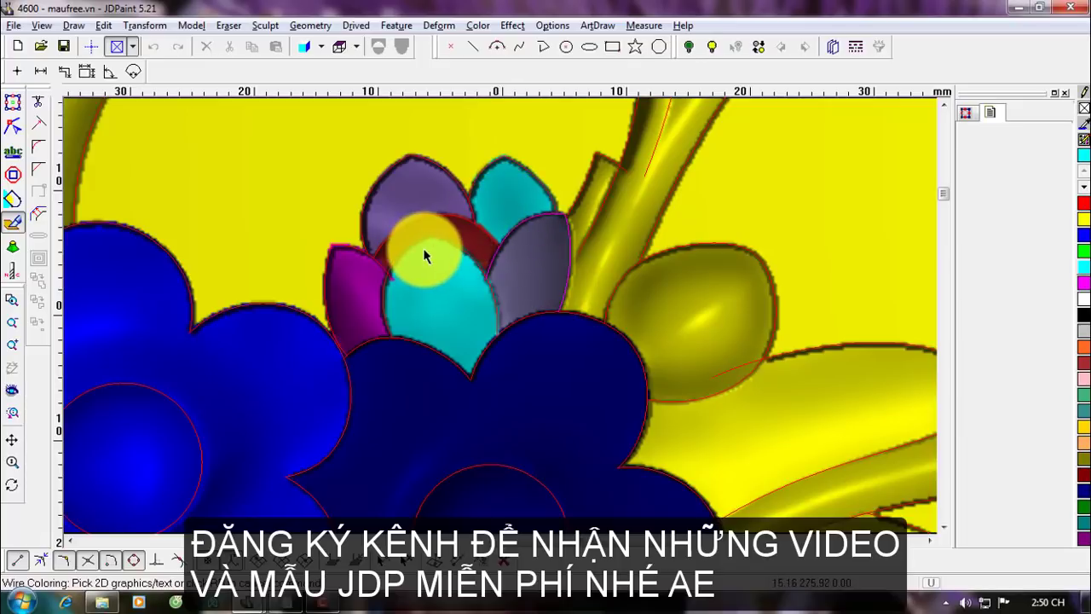
# End wire coloring and undo the color fills on the flowers and bud petals.
pyautogui.scroll(-2, 424, 256)
pyautogui.moveTo(560, 380); pyautogui.dragTo(522, 298, button='middle')
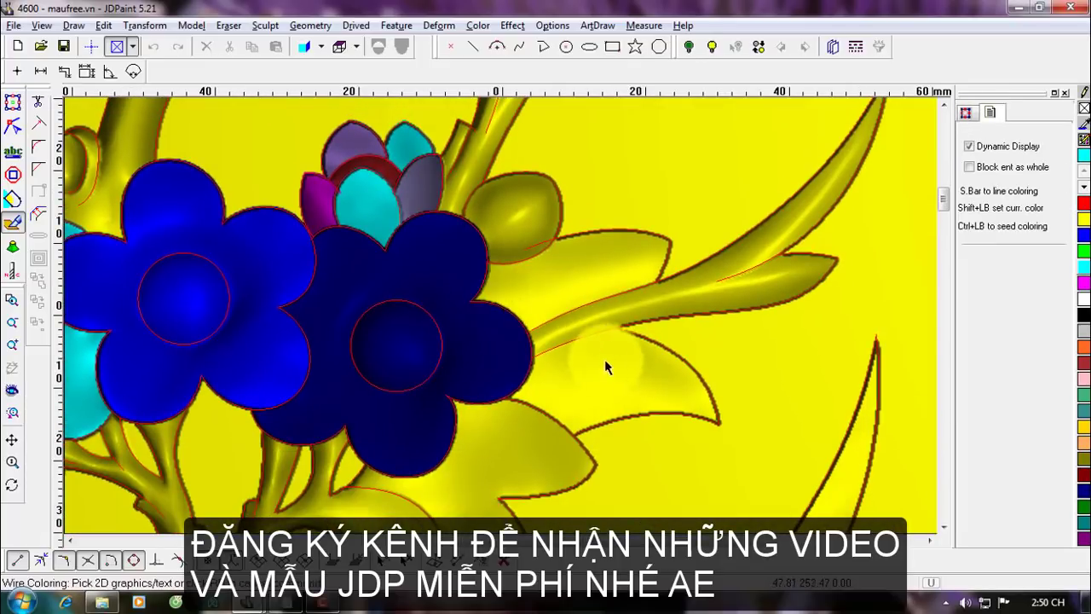
pyautogui.rightClick(592, 393)
pyautogui.press('z')
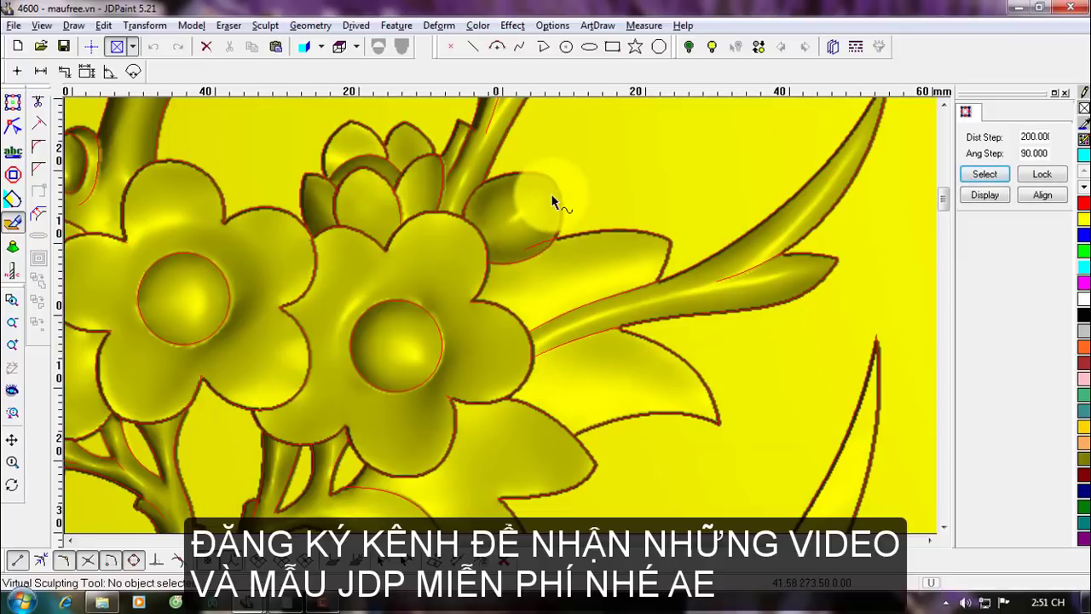
# Wire-color the outline of the round bud beside the right flower and seed-fill the bud with gray.
pyautogui.scroll(1, 555, 200)
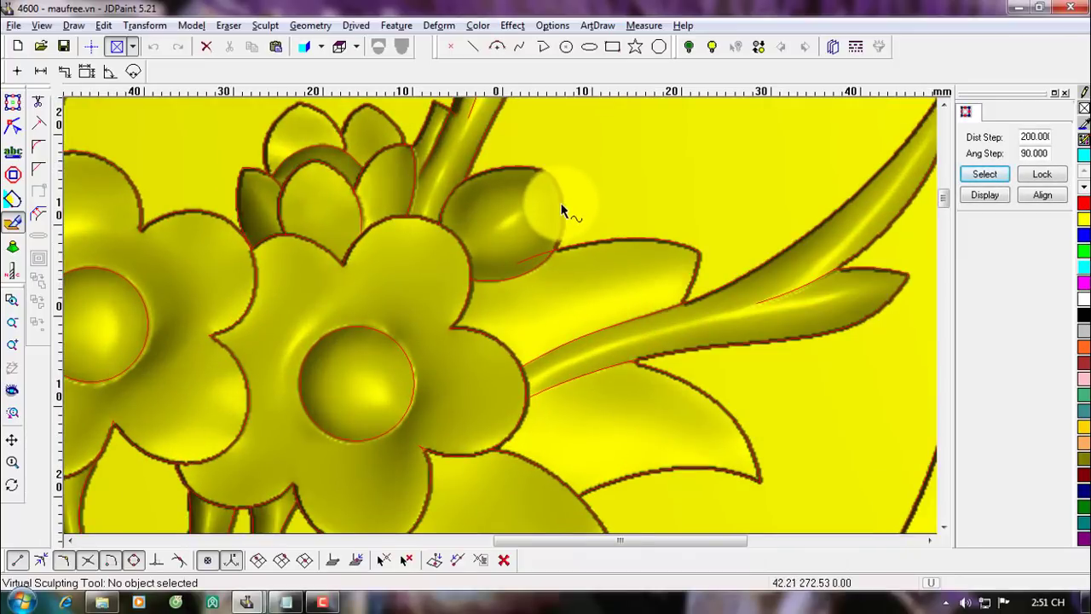
pyautogui.scroll(1, 559, 220)
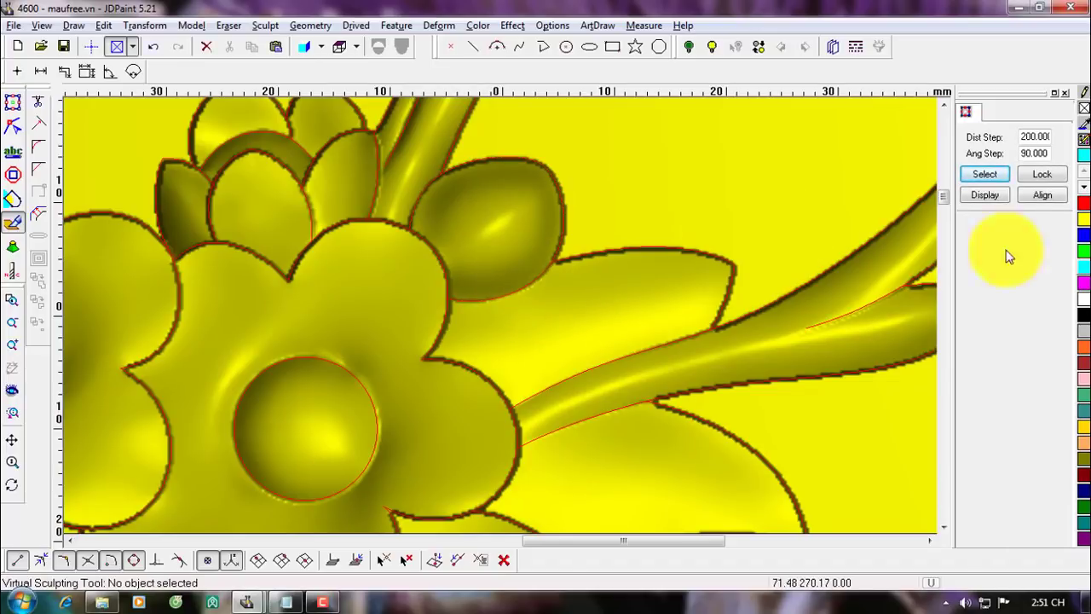
pyautogui.click(1084, 318)
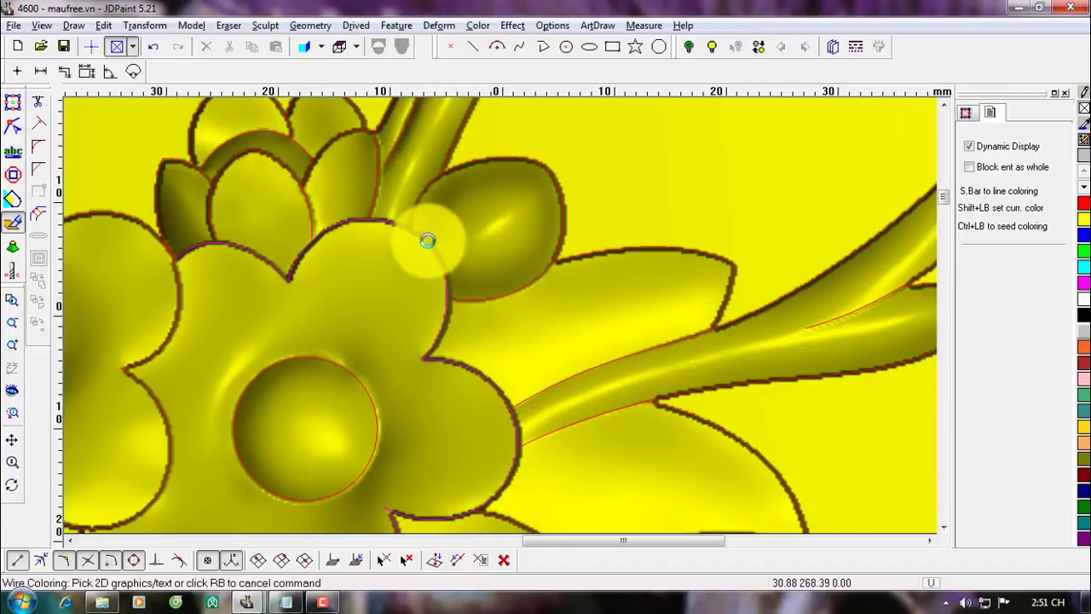
pyautogui.click(477, 258)
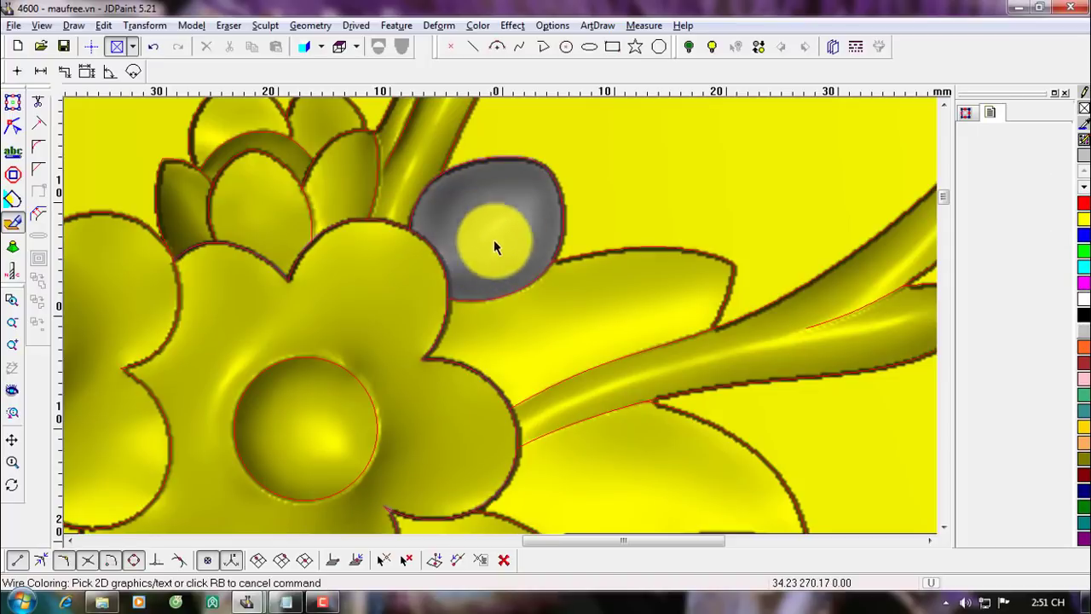
# Wire-color the outline of the flower next to the gray bud with gray.
pyautogui.scroll(1, 478, 243)
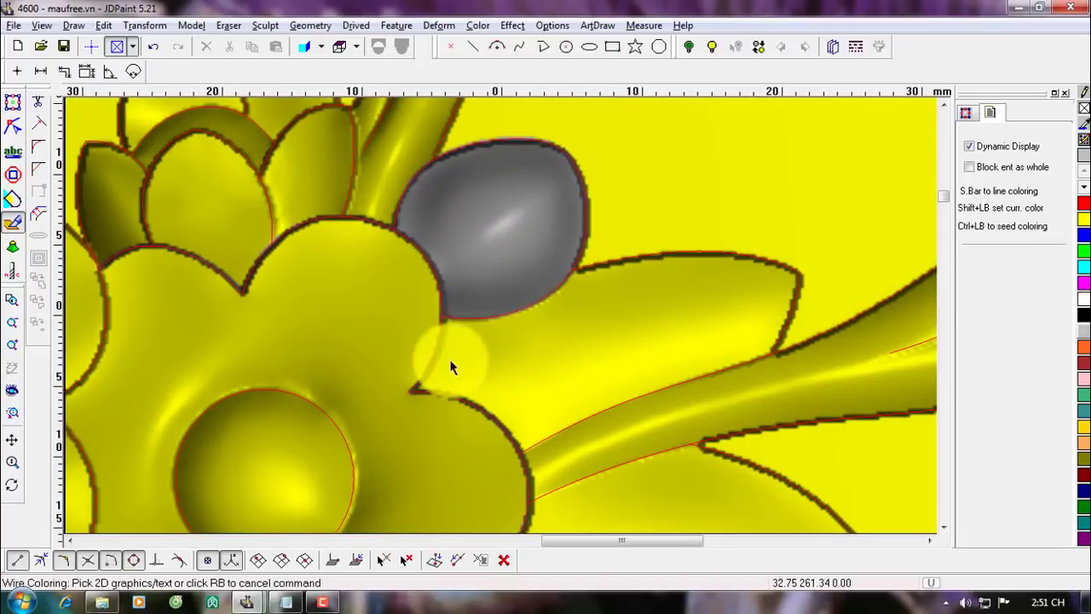
pyautogui.click(427, 389)
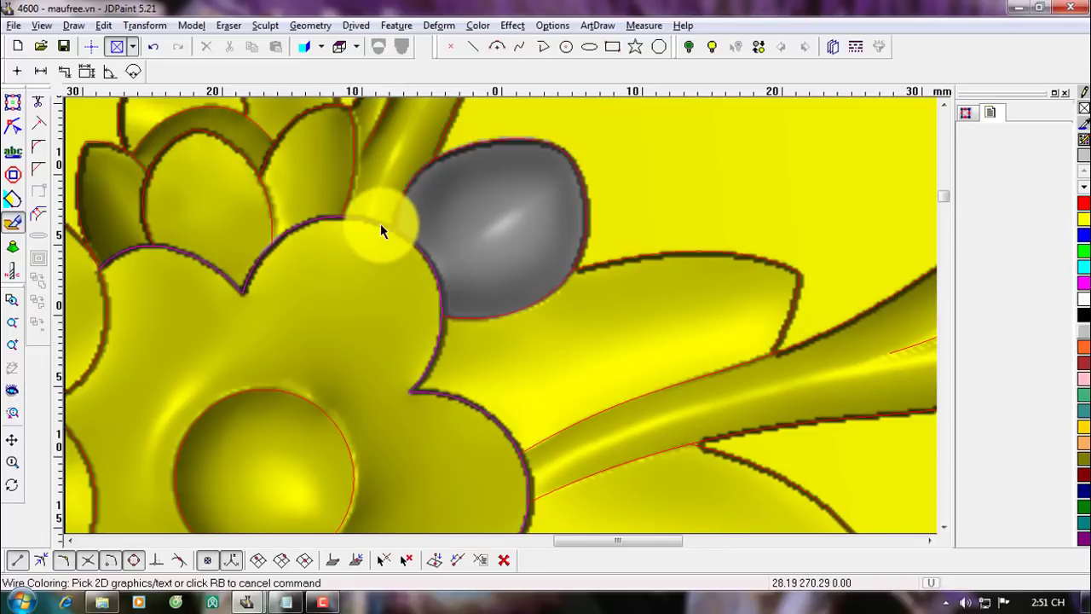